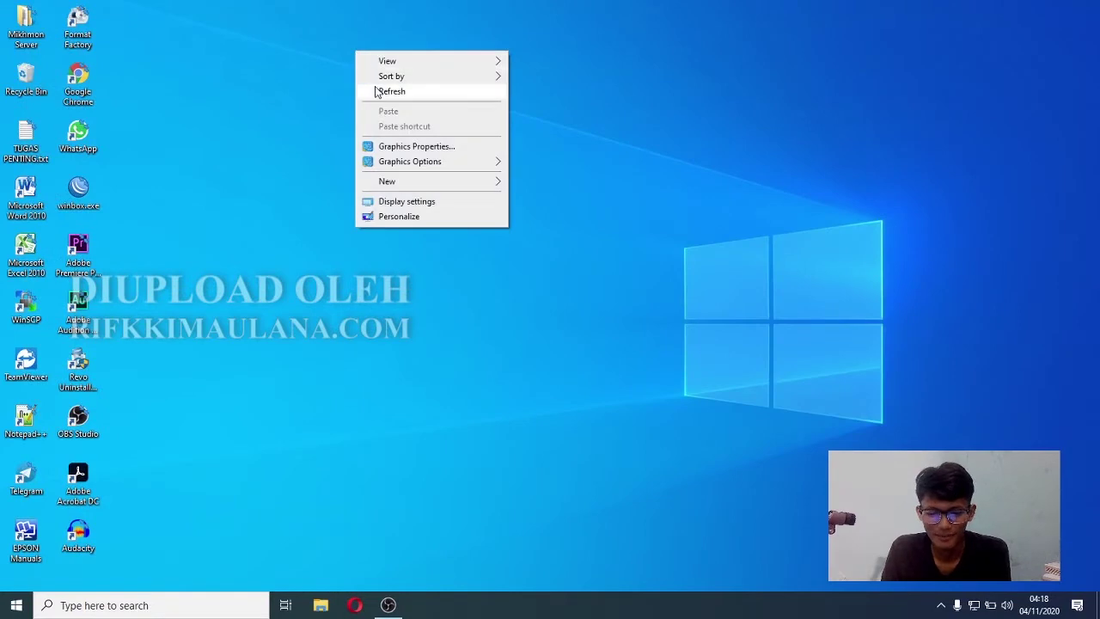
- Launch winbox.exe past the security warning and connect to the hAP lite router by its MAC address
{"action": "left_click", "coordinate": [375, 91]}
{"action": "right_click", "coordinate": [375, 87]}
{"action": "left_click", "coordinate": [400, 128]}
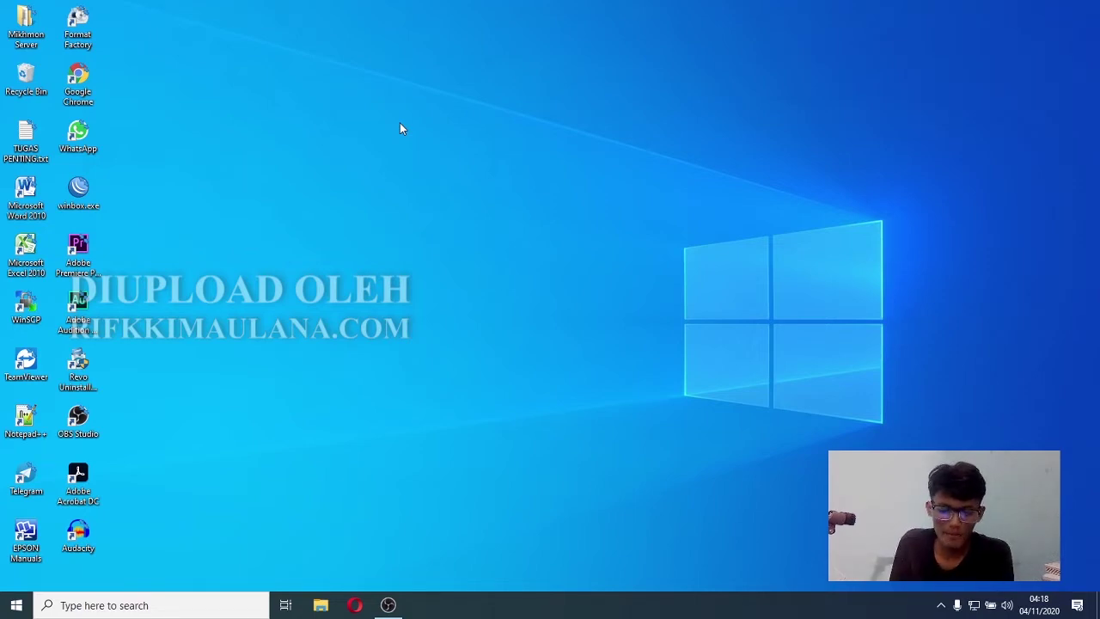
{"action": "double_click", "coordinate": [76, 200]}
{"action": "left_click", "coordinate": [592, 315]}
{"action": "left_click", "coordinate": [982, 167]}
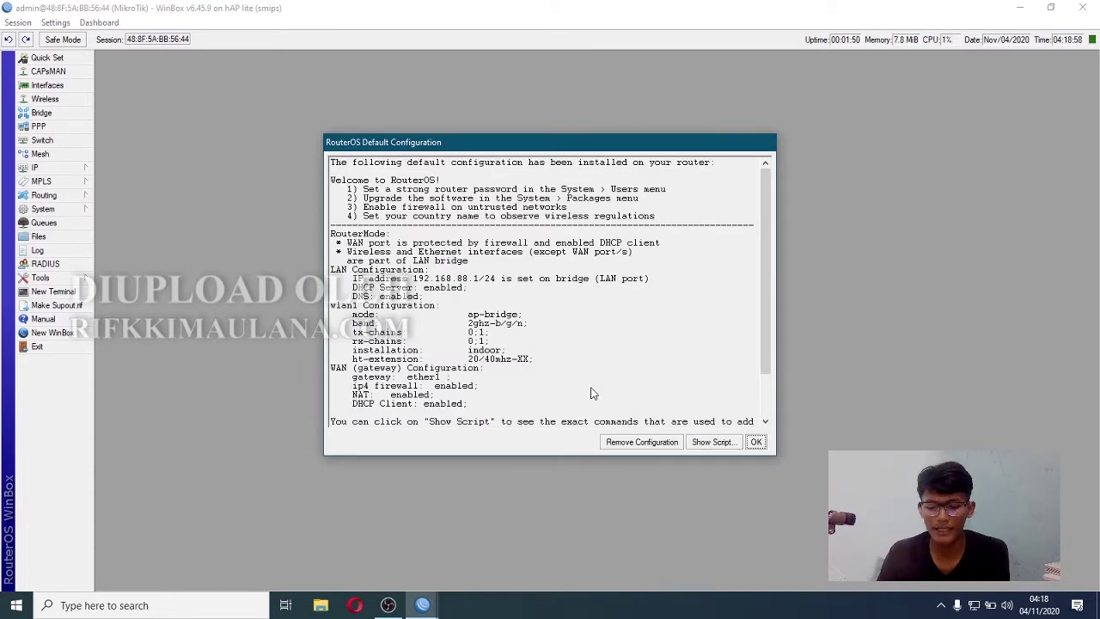
- Remove the router's default configuration and rename ether1 to ether1-wan
{"action": "left_click", "coordinate": [645, 444]}
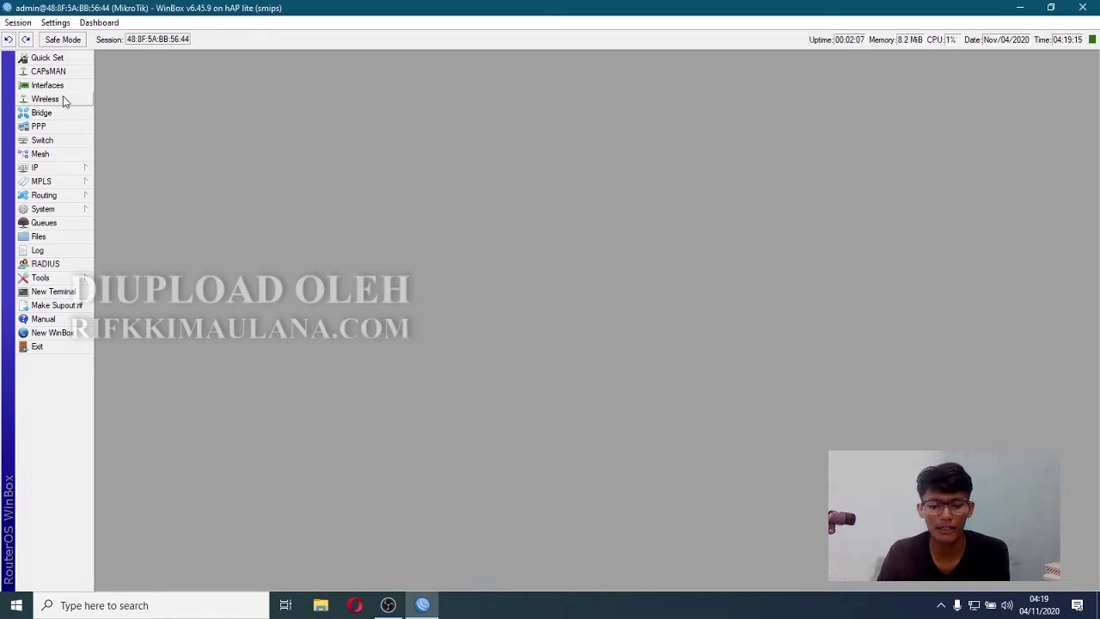
{"action": "left_click", "coordinate": [52, 85]}
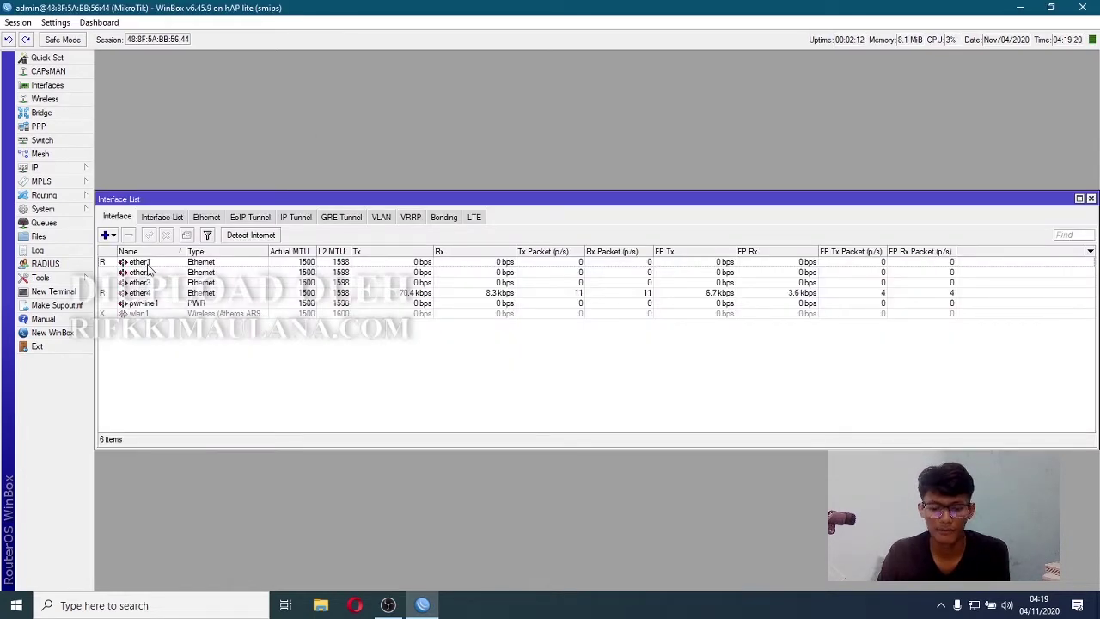
{"action": "double_click", "coordinate": [142, 263]}
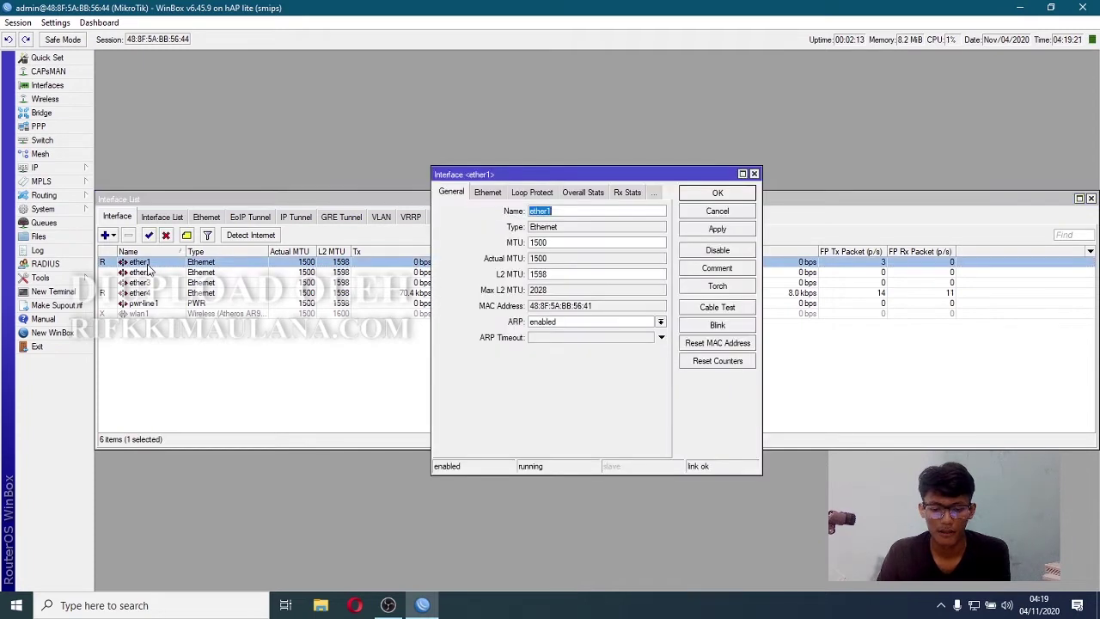
{"action": "left_click", "coordinate": [559, 211]}
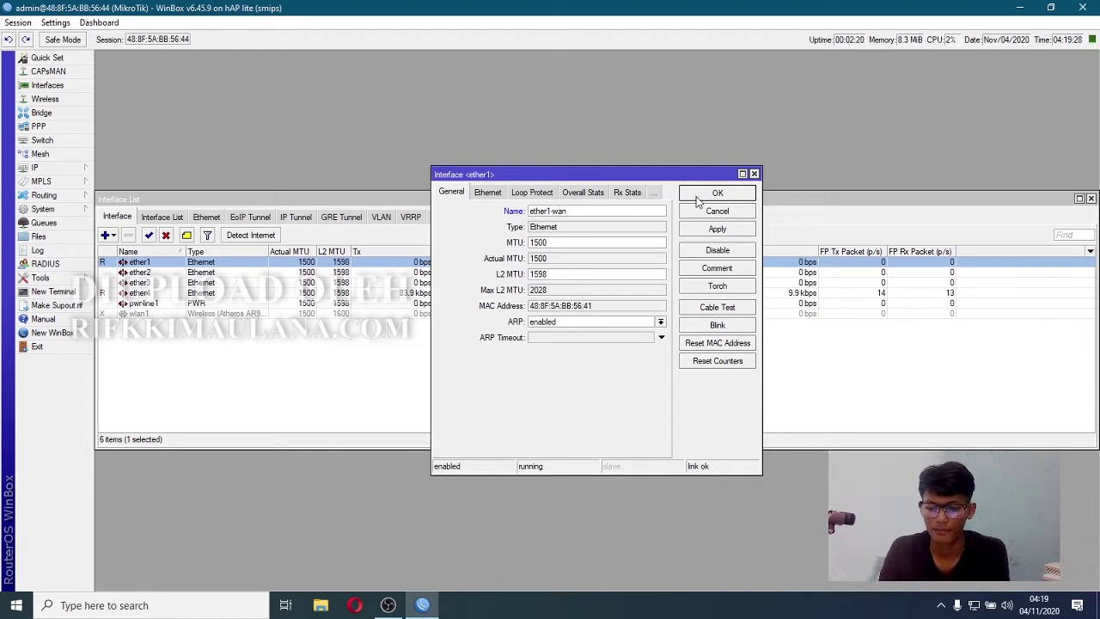
{"action": "left_click", "coordinate": [717, 228]}
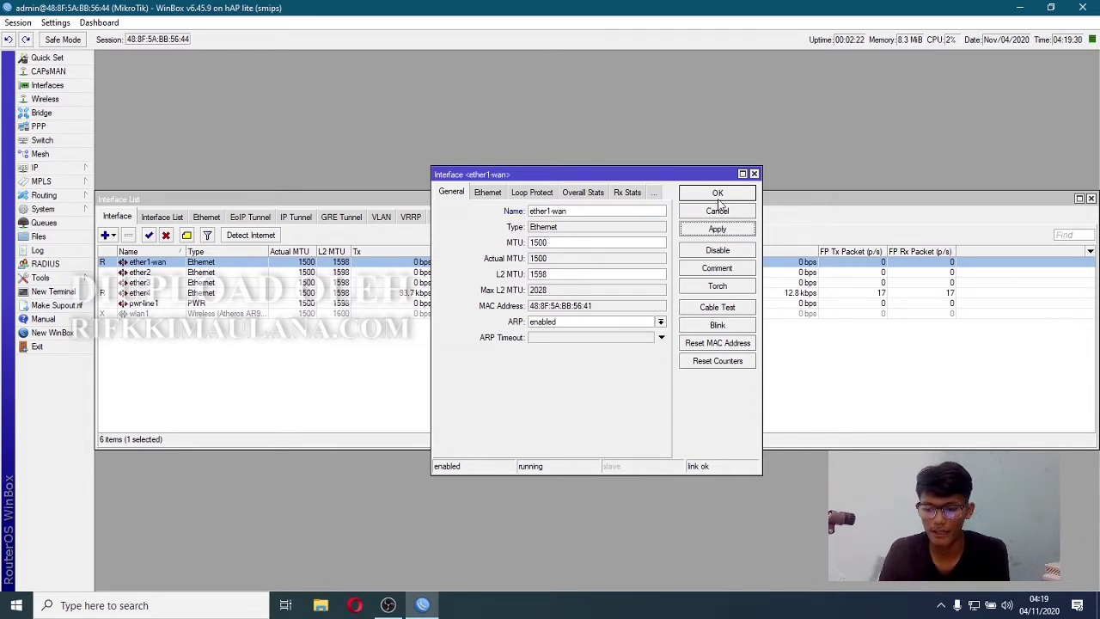
{"action": "left_click", "coordinate": [719, 196]}
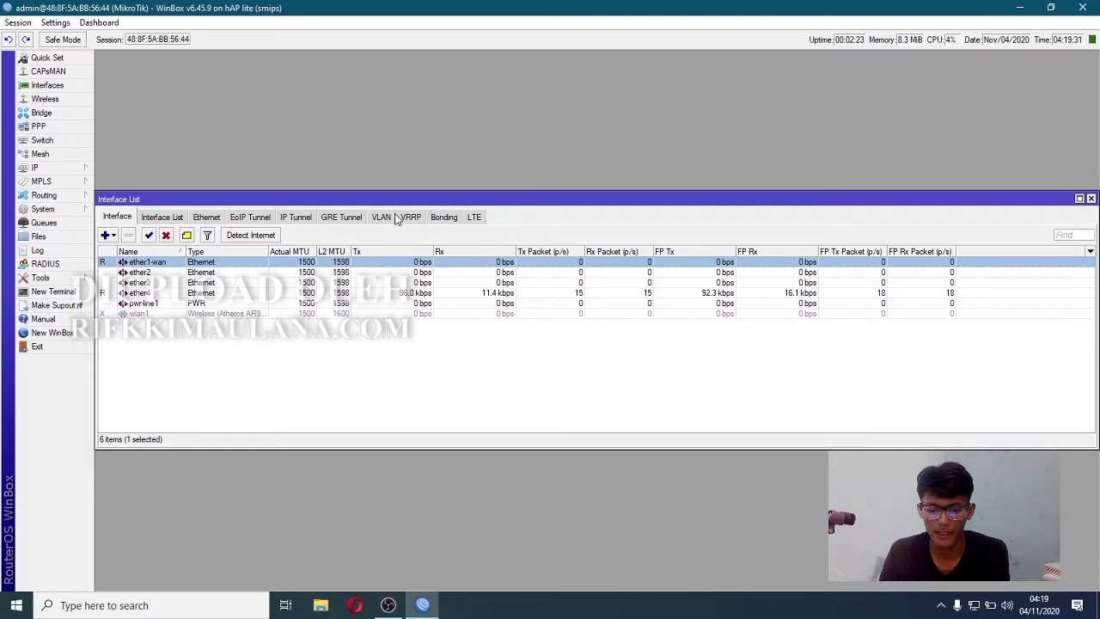
- Rename interface ether4 to ether4-admin
{"action": "double_click", "coordinate": [172, 293]}
{"action": "left_click", "coordinate": [558, 210]}
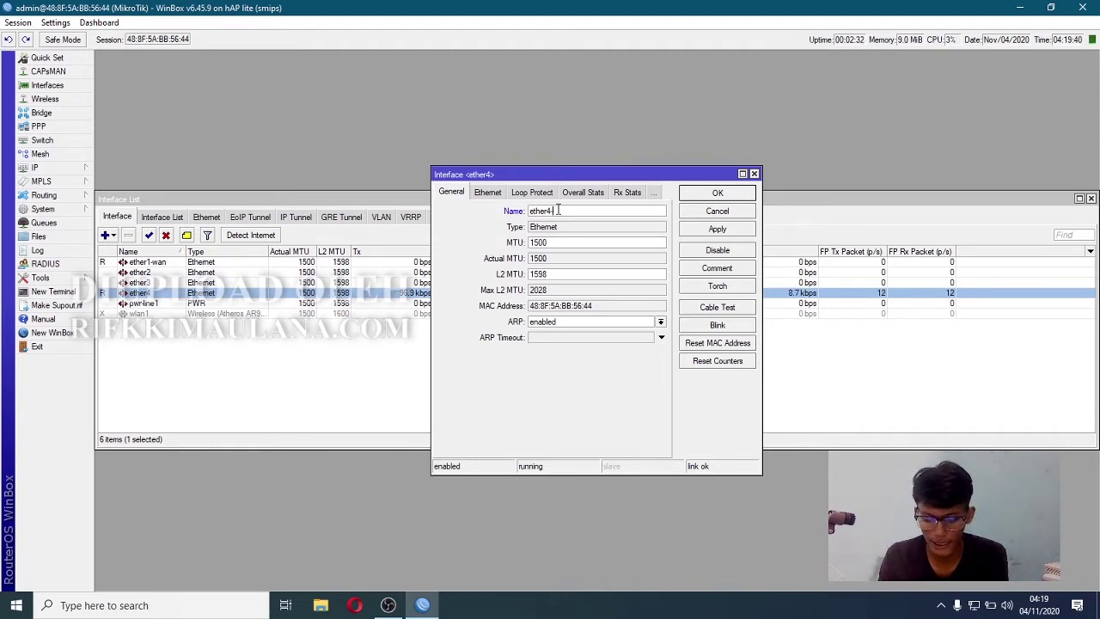
{"action": "left_click", "coordinate": [725, 234]}
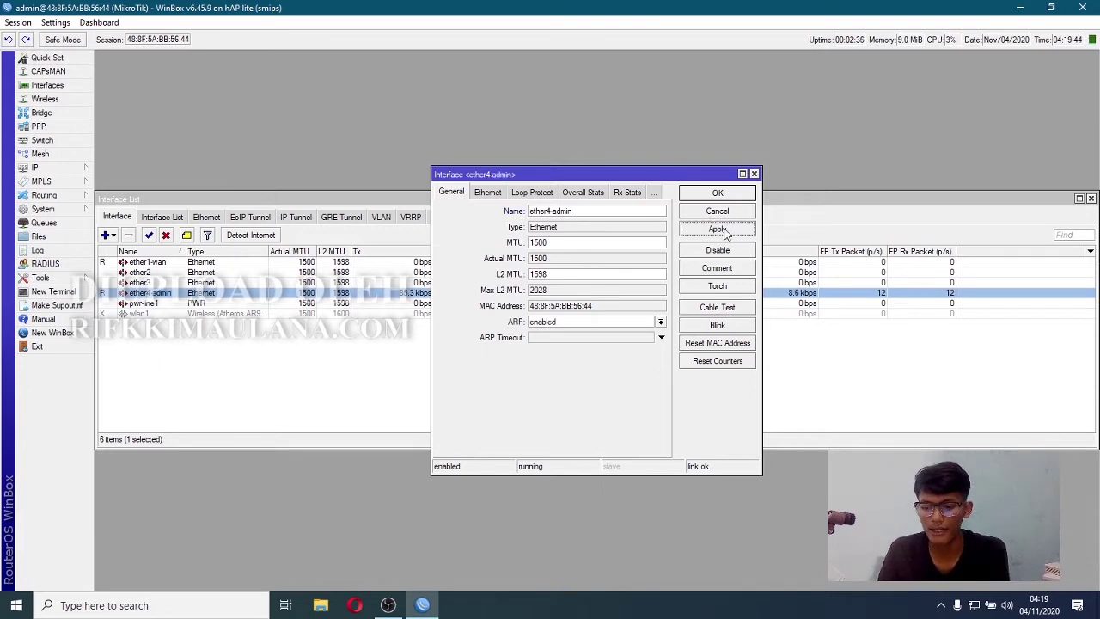
{"action": "left_click", "coordinate": [723, 208]}
{"action": "left_click", "coordinate": [54, 100]}
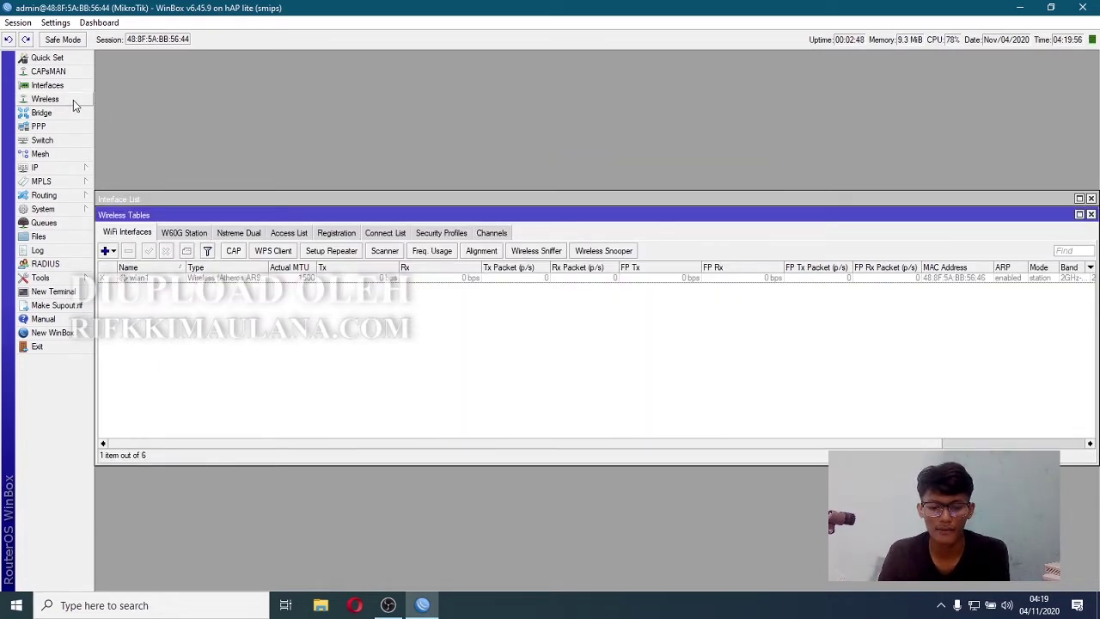
- Enable the disabled wlan1 wireless interface, then bring up the empty Bridge window
{"action": "left_click", "coordinate": [143, 280]}
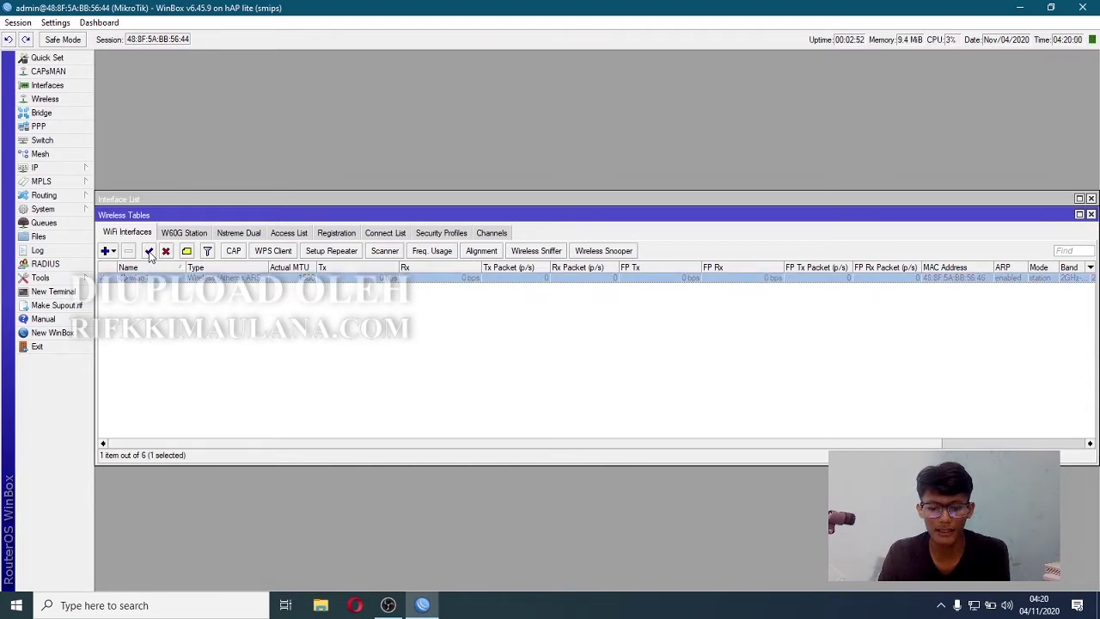
{"action": "left_click", "coordinate": [149, 252]}
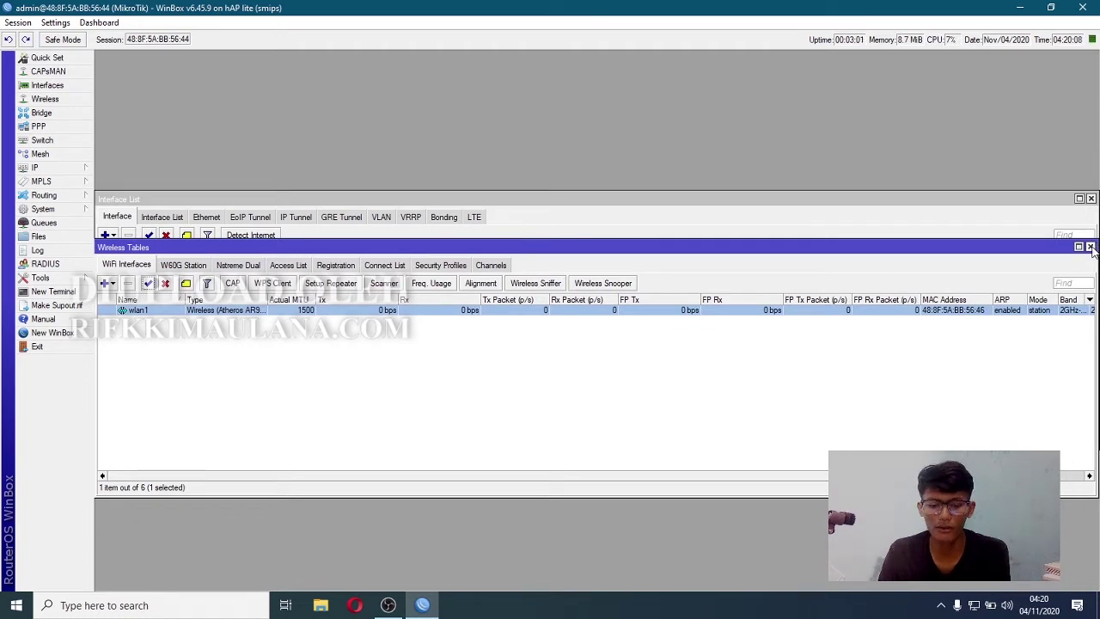
{"action": "left_click", "coordinate": [1090, 248]}
{"action": "left_click_drag", "start_coordinate": [660, 201], "coordinate": [495, 133]}
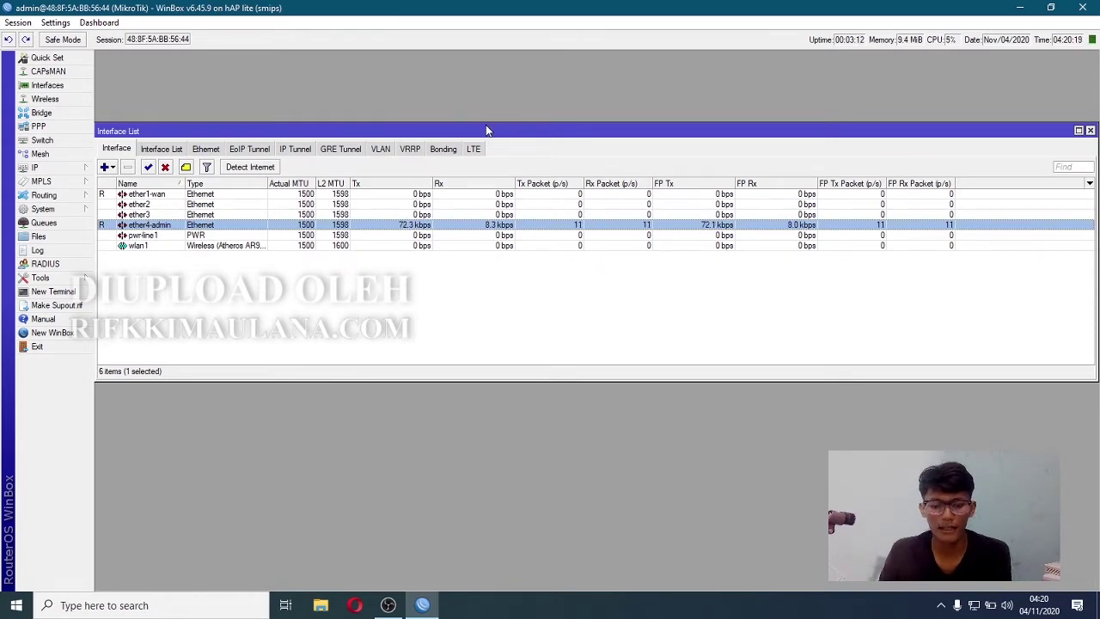
{"action": "left_click", "coordinate": [41, 113]}
{"action": "left_click_drag", "start_coordinate": [152, 169], "coordinate": [156, 208]}
- Create a new bridge named bridge1-hotspot
{"action": "left_click", "coordinate": [123, 228]}
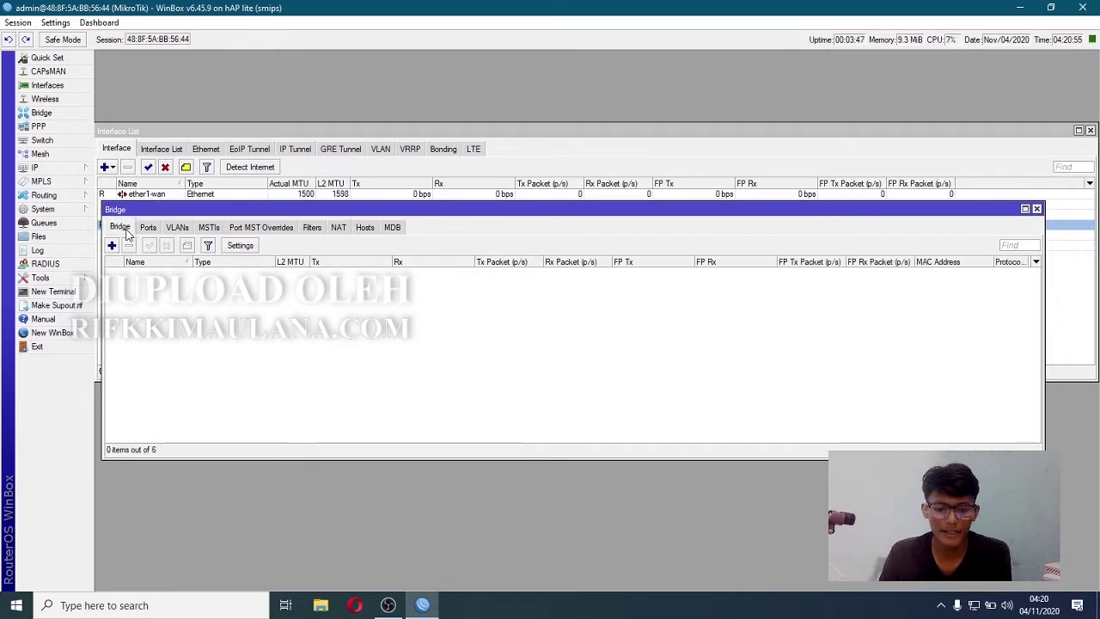
{"action": "left_click", "coordinate": [112, 246]}
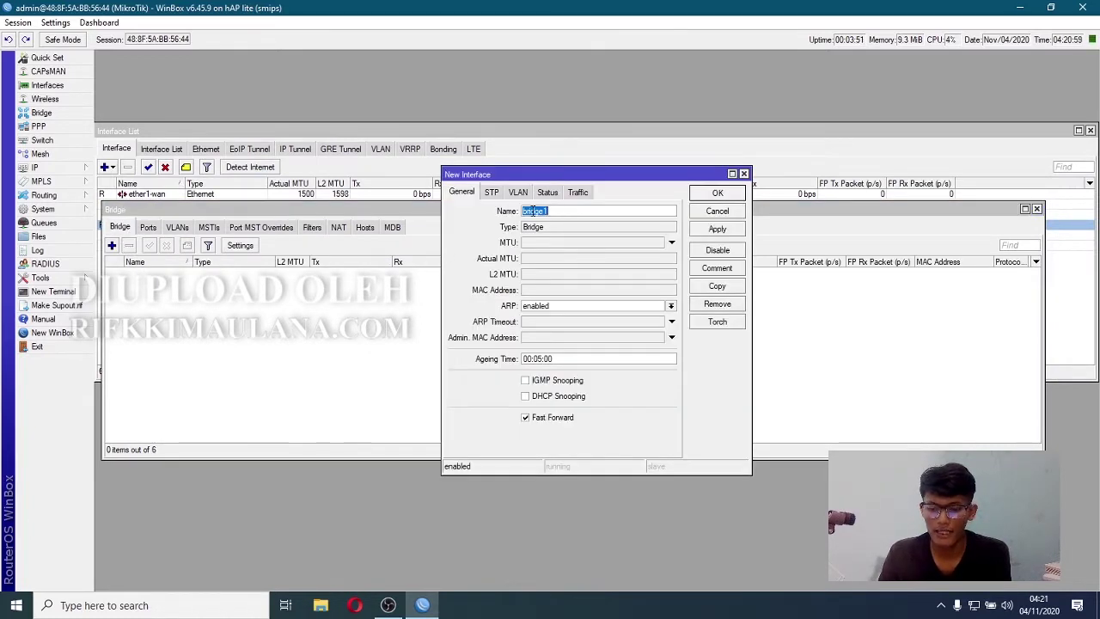
{"action": "left_click", "coordinate": [560, 211]}
{"action": "double_click", "coordinate": [560, 211]}
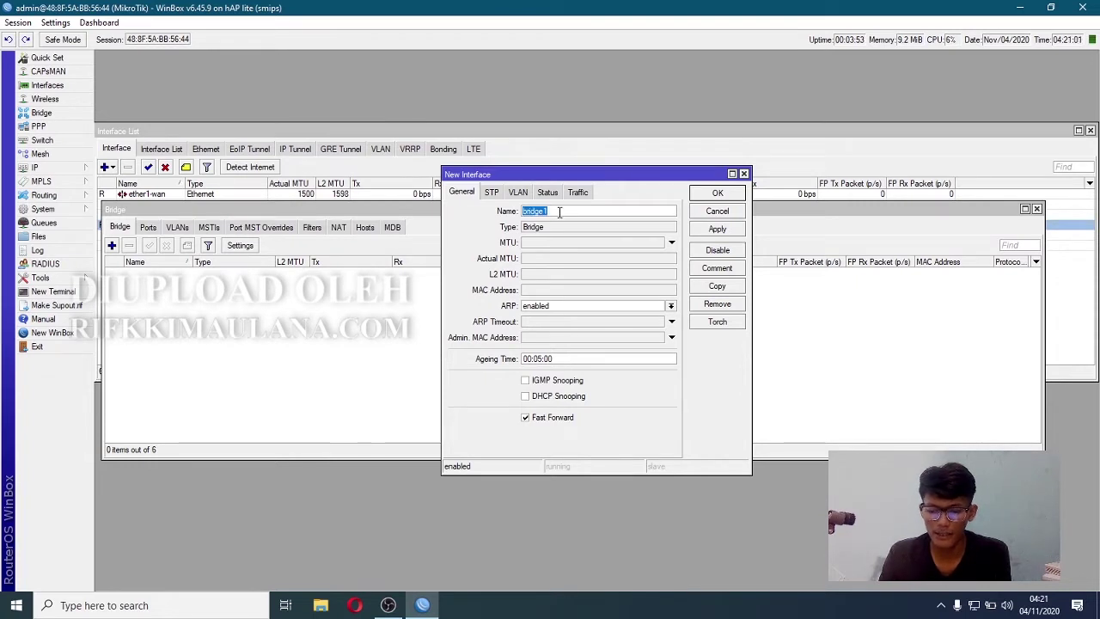
{"action": "left_click", "coordinate": [560, 212]}
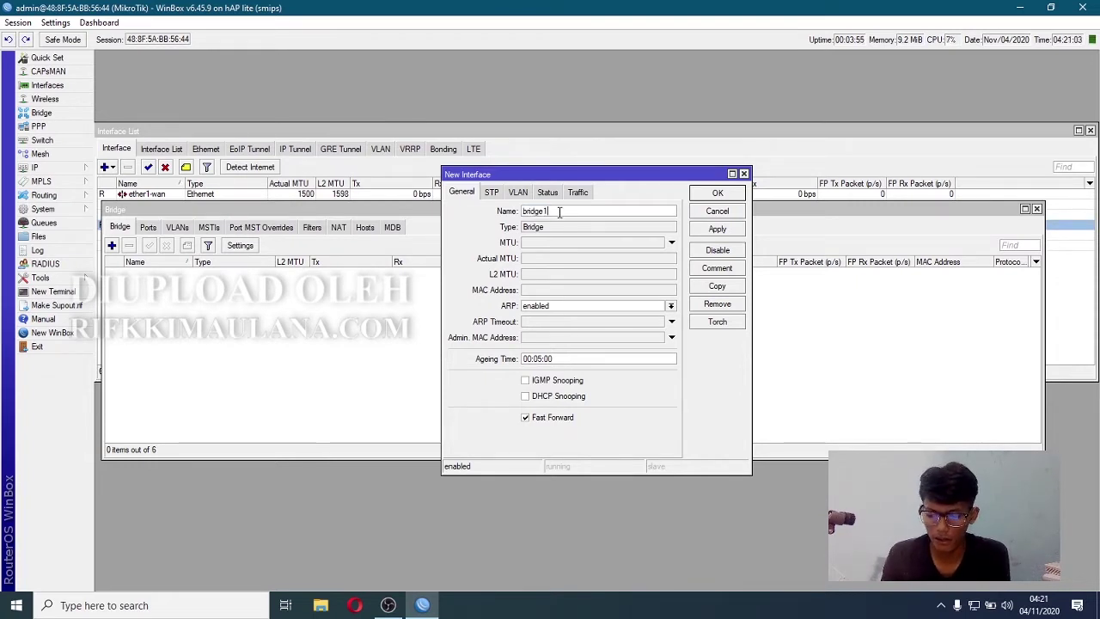
{"action": "type", "text": "-hotspot"}
{"action": "left_click", "coordinate": [715, 229]}
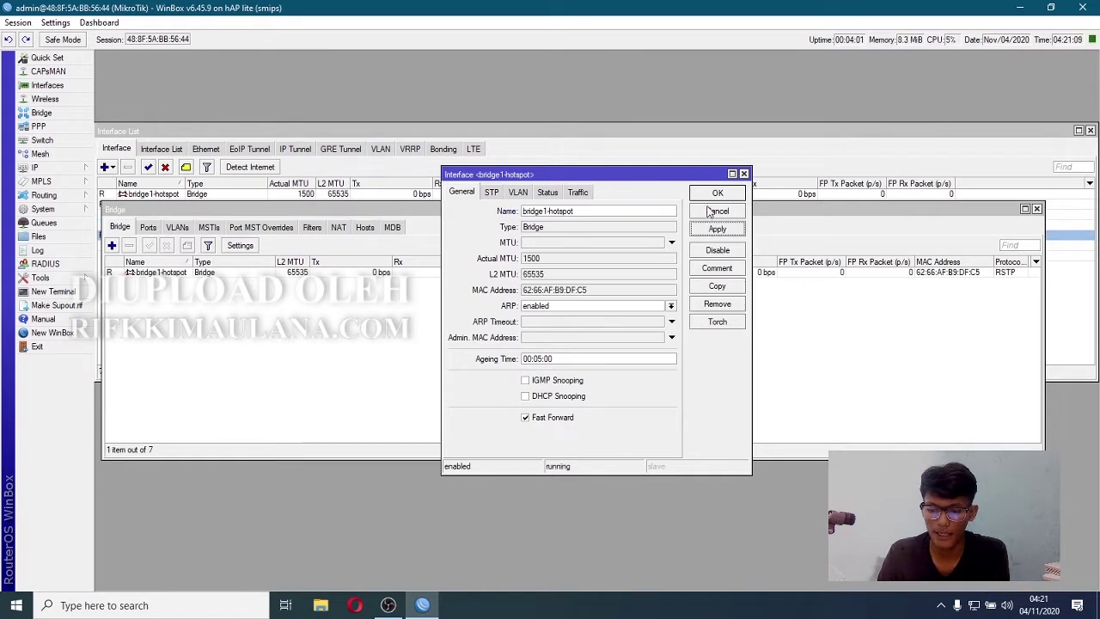
{"action": "left_click", "coordinate": [714, 194]}
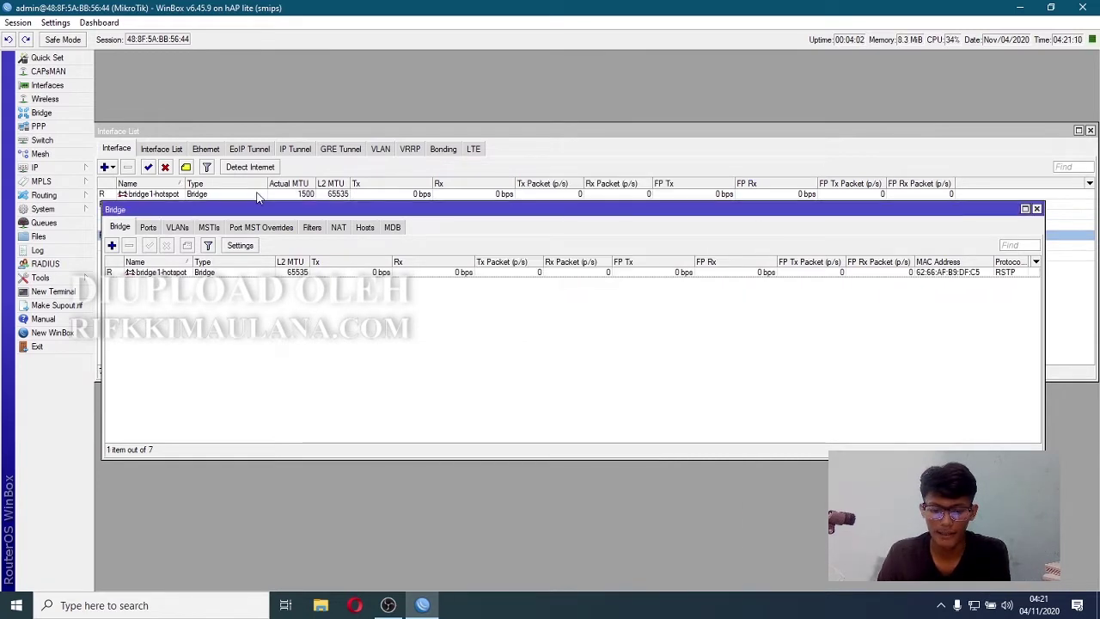
- Add wlan1 and ether2 as ports of bridge1-hotspot
{"action": "left_click", "coordinate": [148, 227]}
{"action": "left_click", "coordinate": [112, 246]}
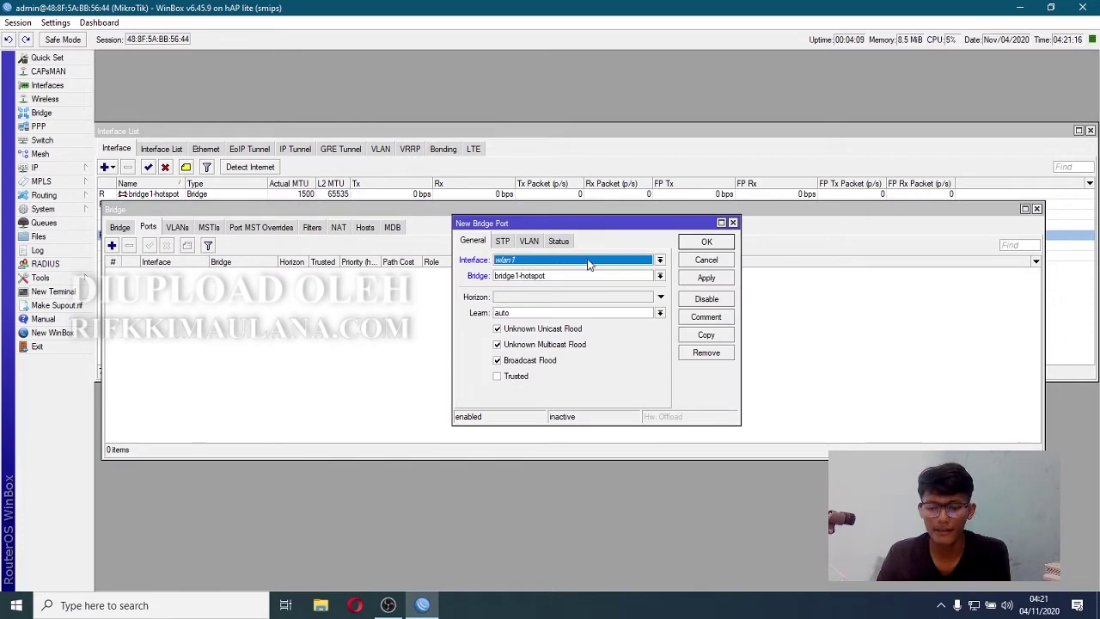
{"action": "left_click", "coordinate": [589, 263]}
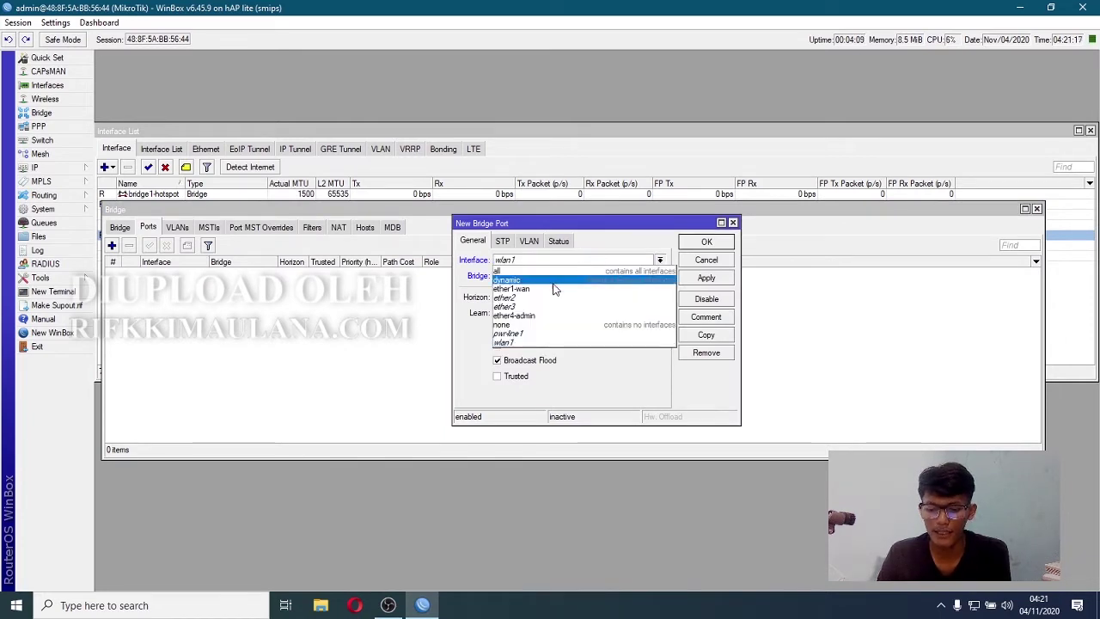
{"action": "left_click", "coordinate": [520, 345]}
{"action": "left_click", "coordinate": [705, 278]}
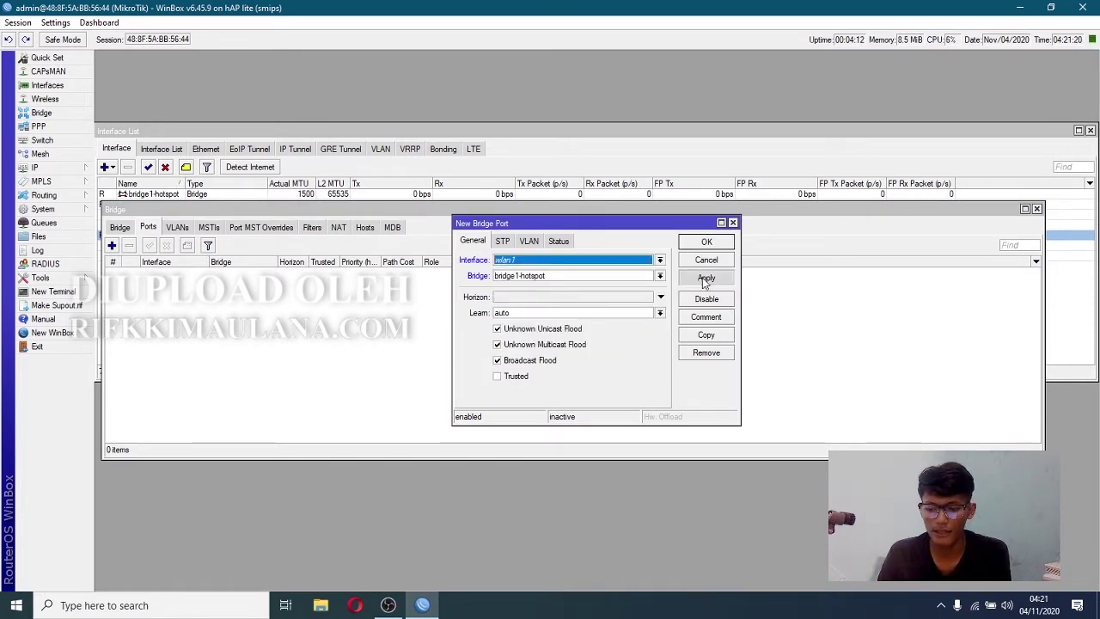
{"action": "left_click", "coordinate": [706, 335]}
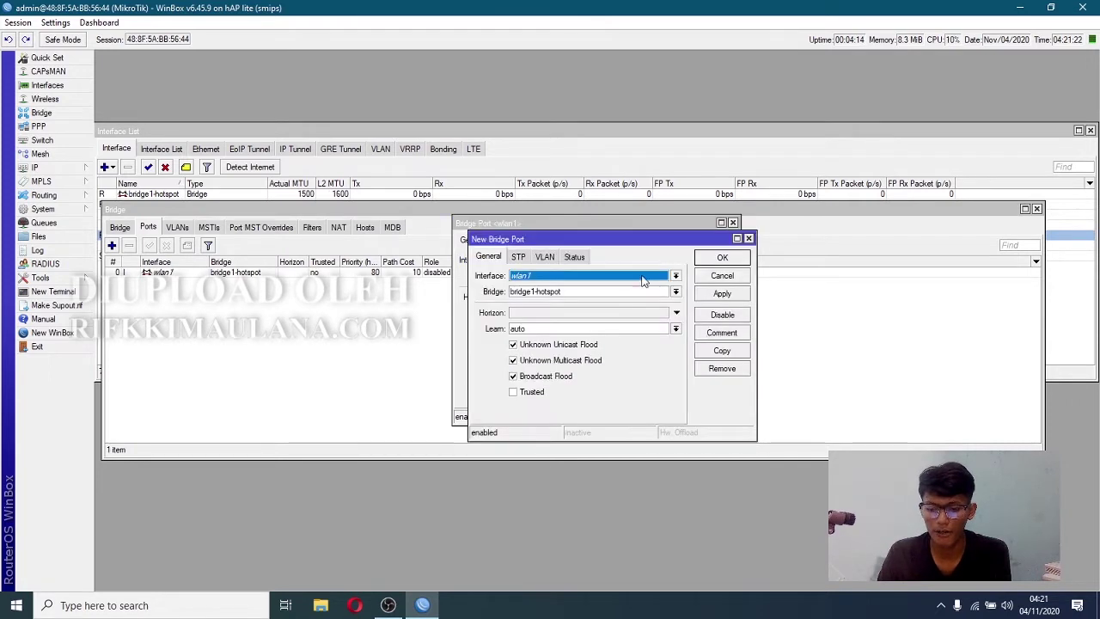
{"action": "left_click", "coordinate": [550, 276]}
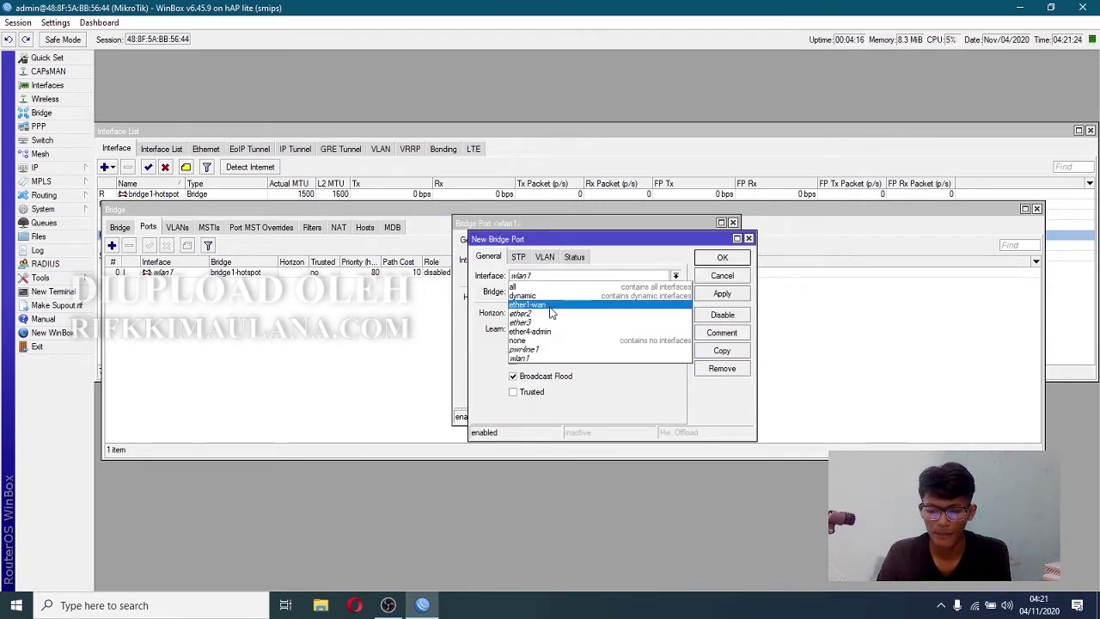
{"action": "left_click", "coordinate": [550, 315]}
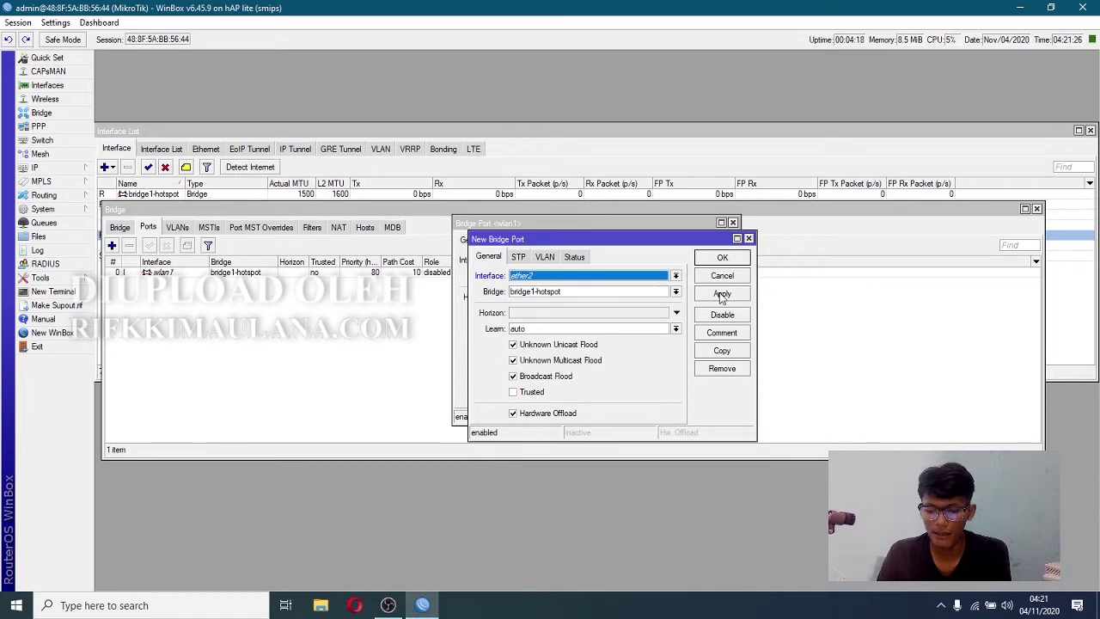
{"action": "left_click", "coordinate": [722, 294]}
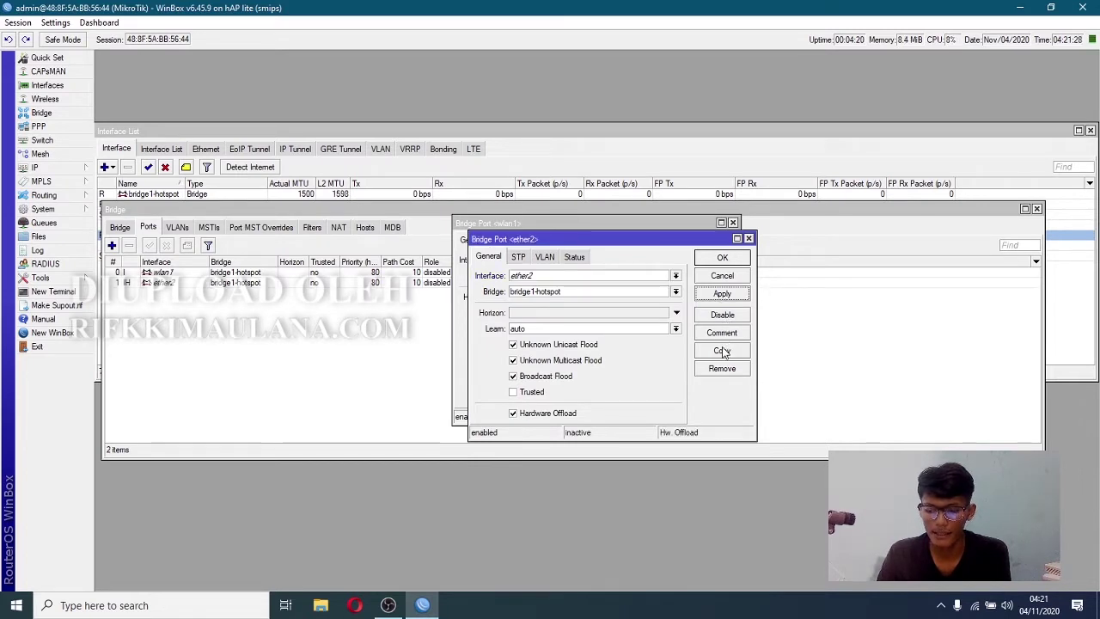
- Add ether3 as a bridge1-hotspot port and close the Bridge and Interface windows
{"action": "left_click", "coordinate": [722, 351]}
{"action": "left_click", "coordinate": [567, 293]}
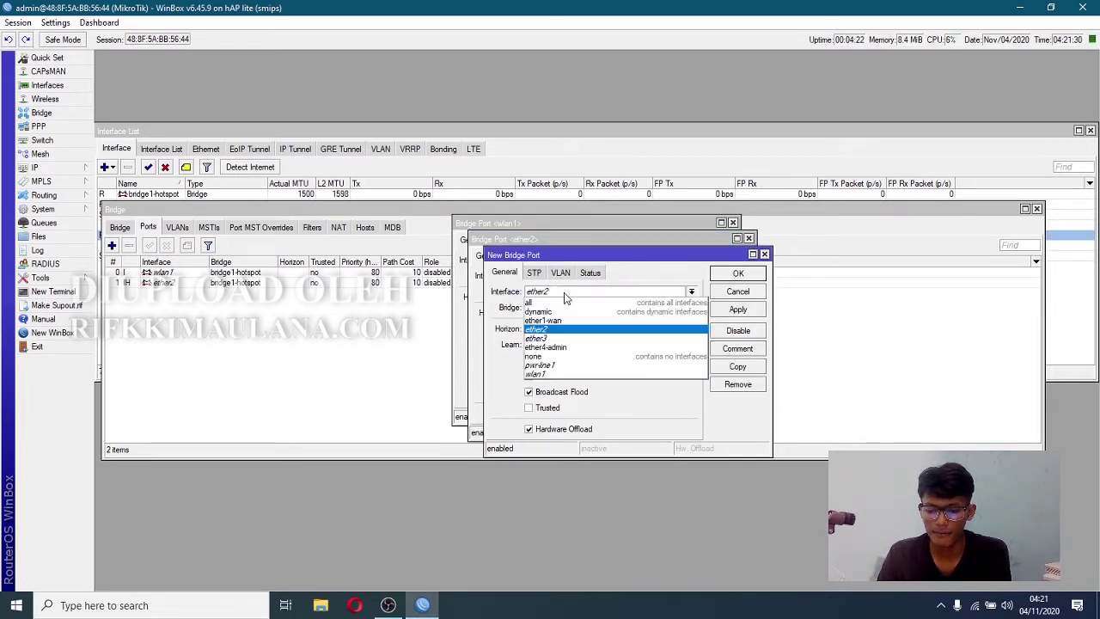
{"action": "left_click", "coordinate": [536, 338]}
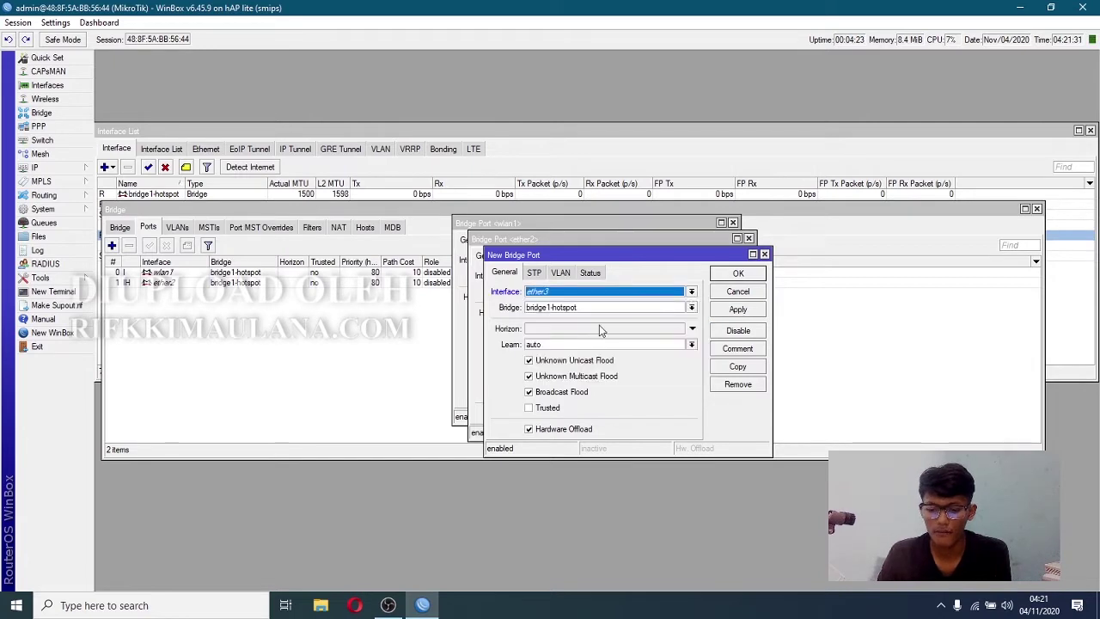
{"action": "left_click", "coordinate": [742, 311]}
{"action": "left_click", "coordinate": [741, 274]}
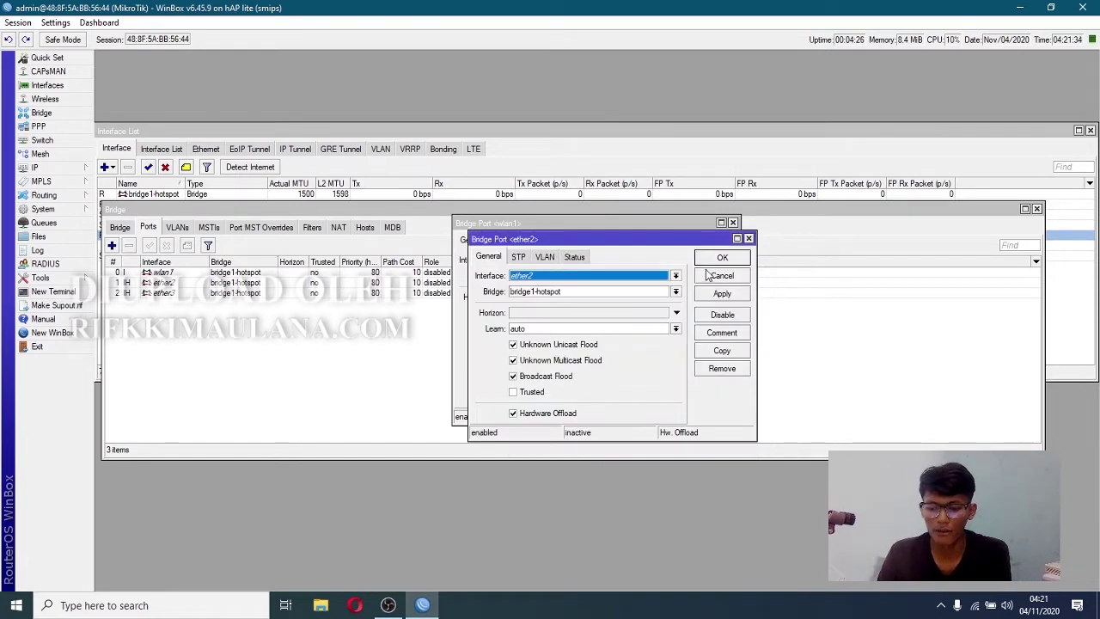
{"action": "left_click", "coordinate": [724, 259]}
{"action": "left_click", "coordinate": [703, 247]}
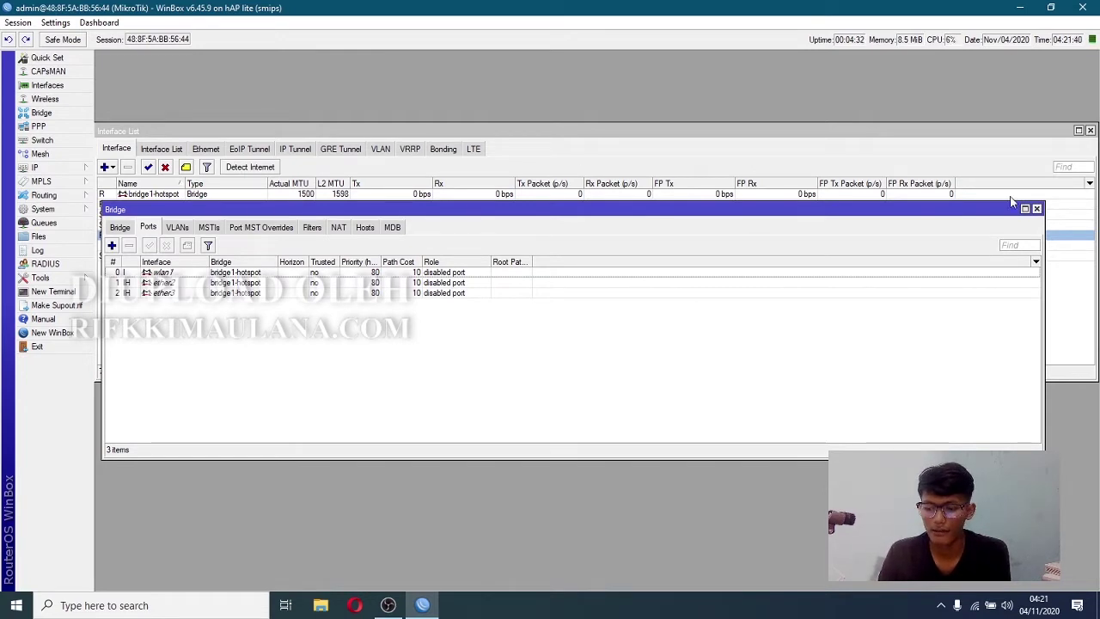
{"action": "left_click", "coordinate": [1038, 209]}
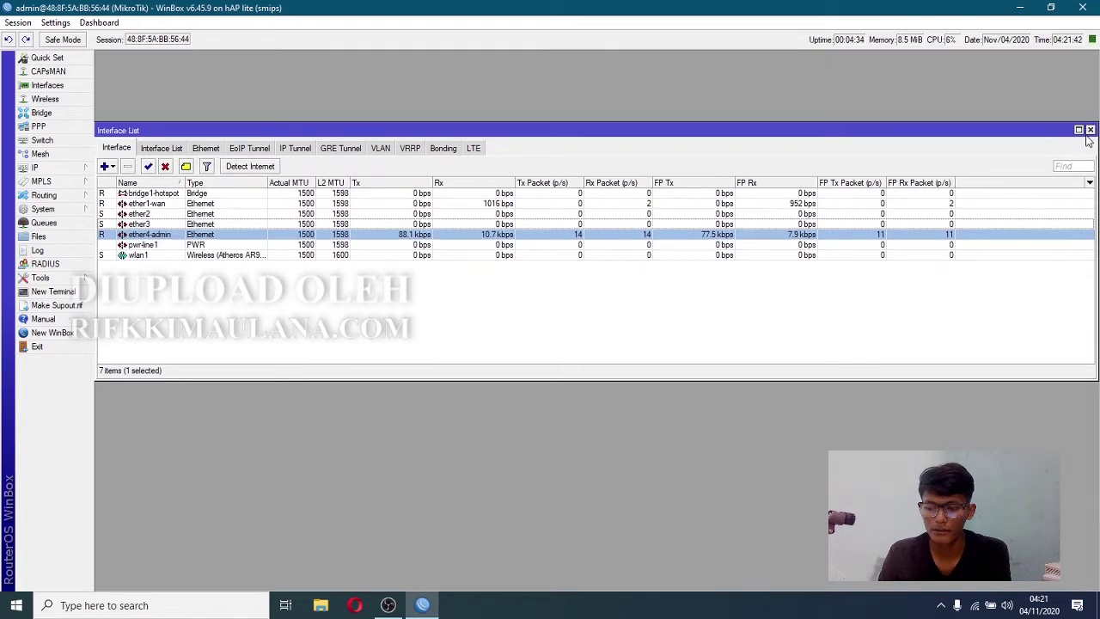
{"action": "left_click", "coordinate": [1090, 130]}
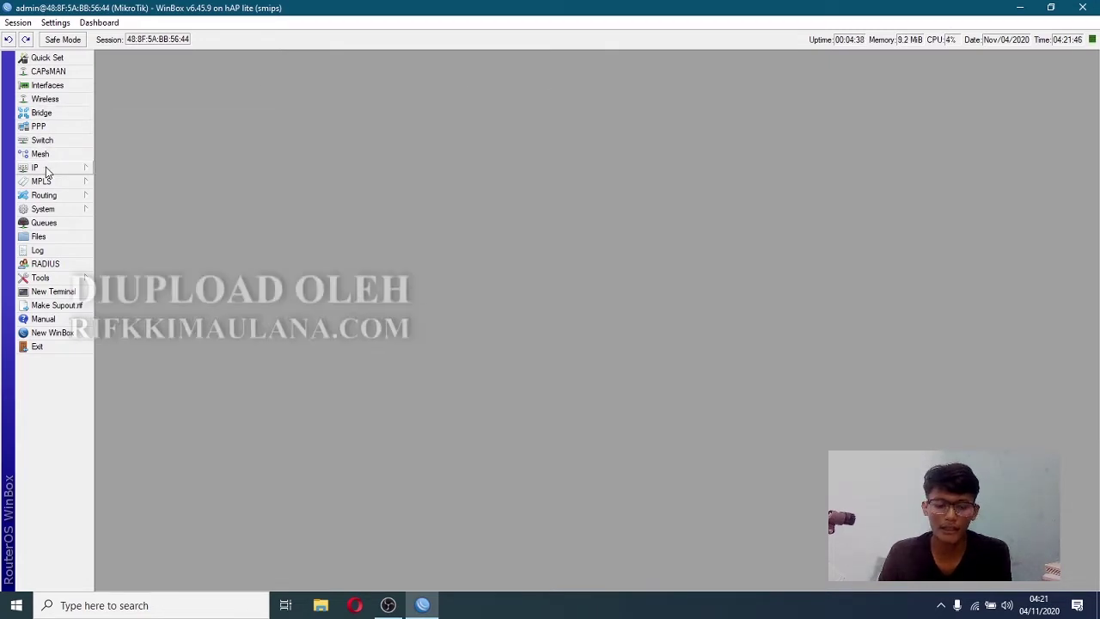
- Assign address 10.10.10.1/24 to bridge1-hotspot
{"action": "left_click", "coordinate": [47, 169]}
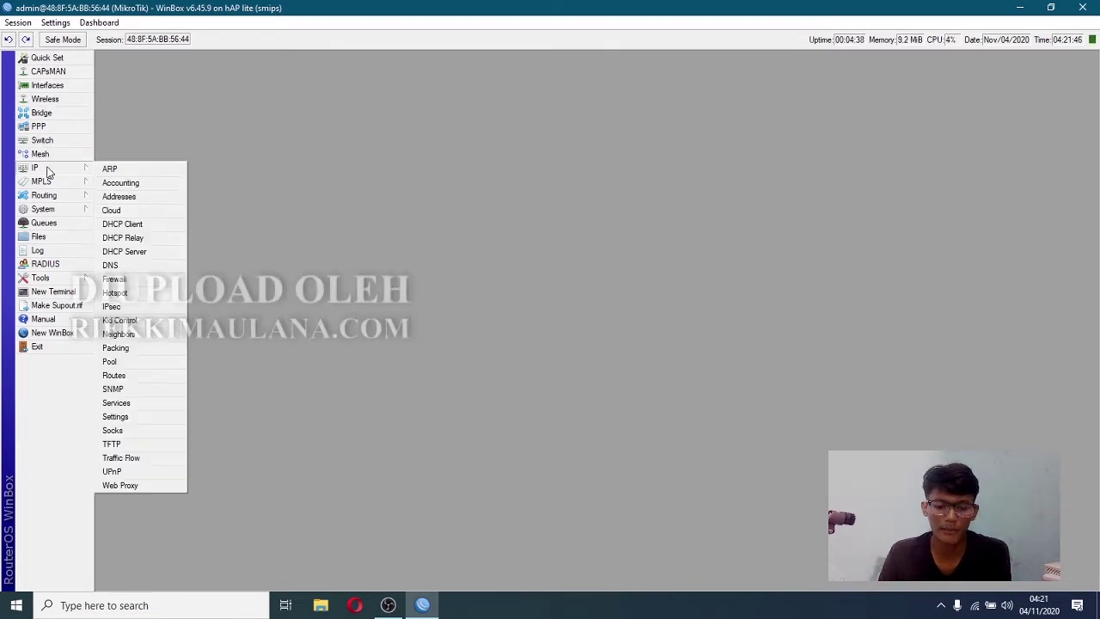
{"action": "left_click", "coordinate": [147, 198]}
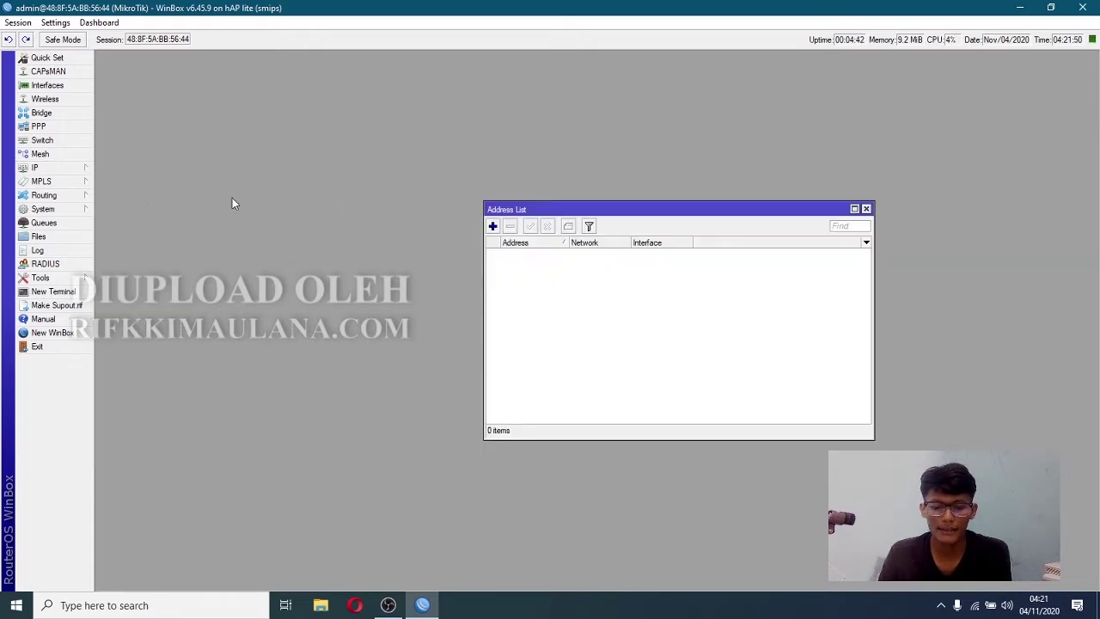
{"action": "left_click_drag", "start_coordinate": [521, 212], "coordinate": [202, 97]}
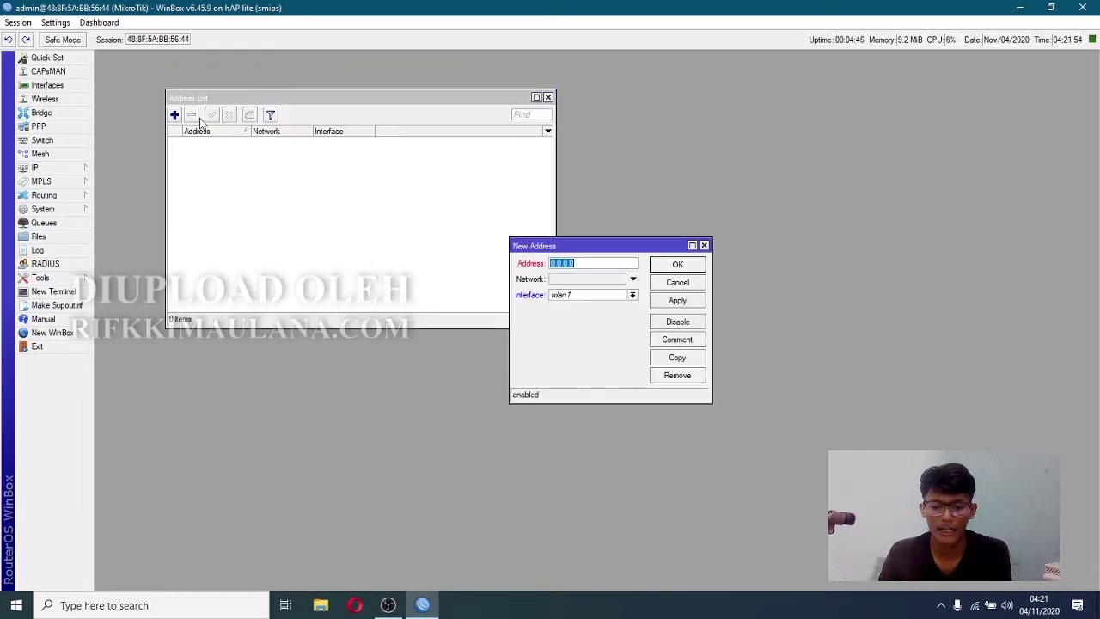
{"action": "left_click", "coordinate": [174, 114]}
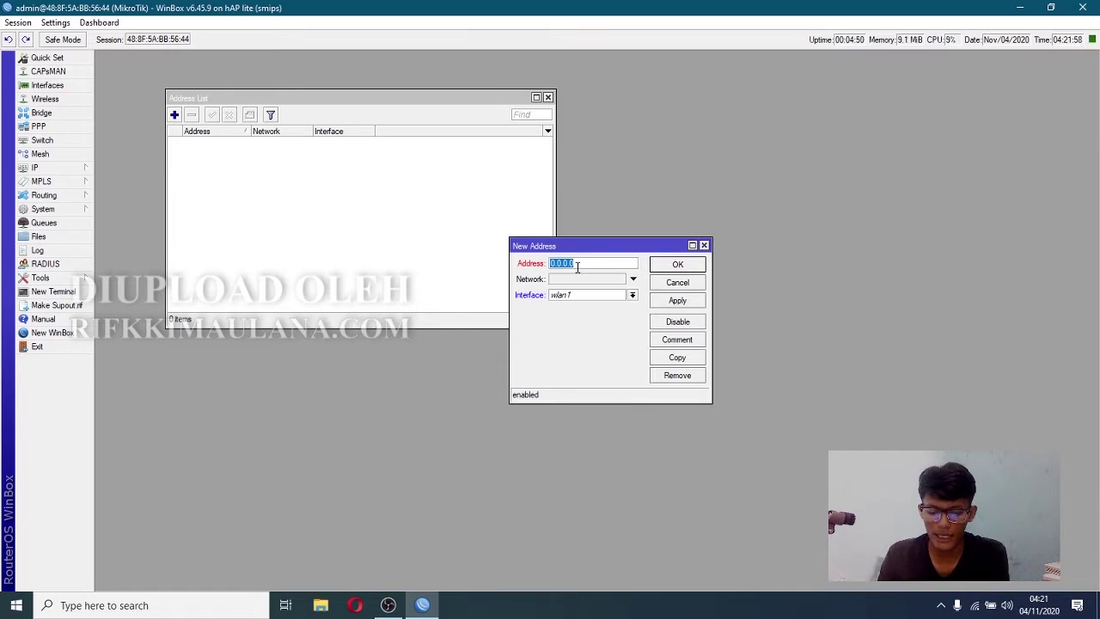
{"action": "type", "text": "10"}
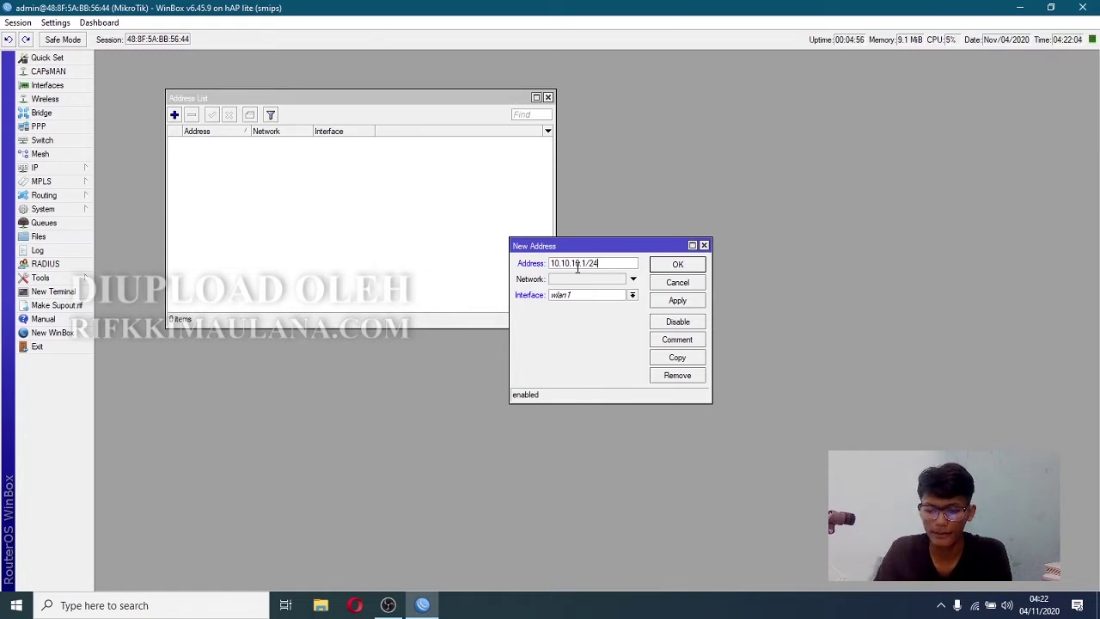
{"action": "left_click", "coordinate": [631, 295]}
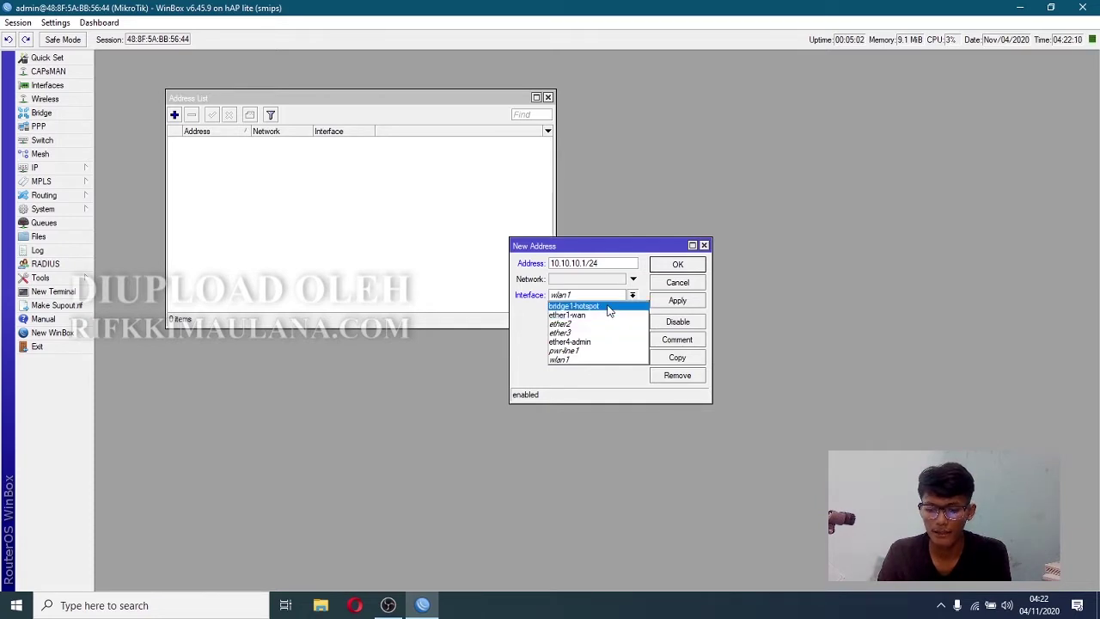
{"action": "left_click", "coordinate": [608, 306]}
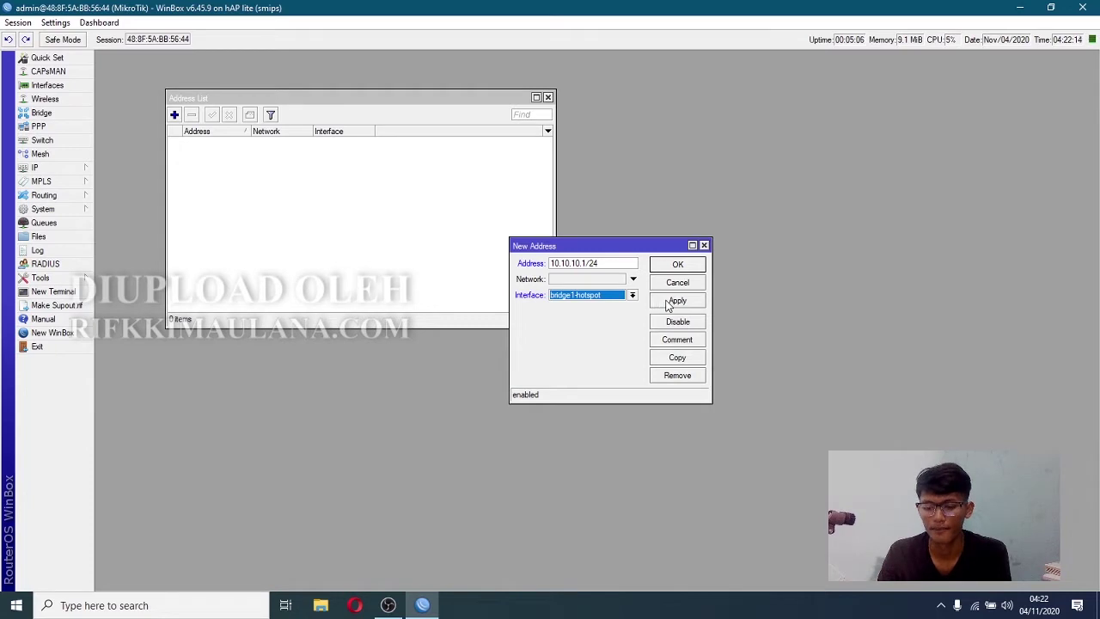
{"action": "left_click", "coordinate": [669, 301]}
{"action": "left_click", "coordinate": [678, 265]}
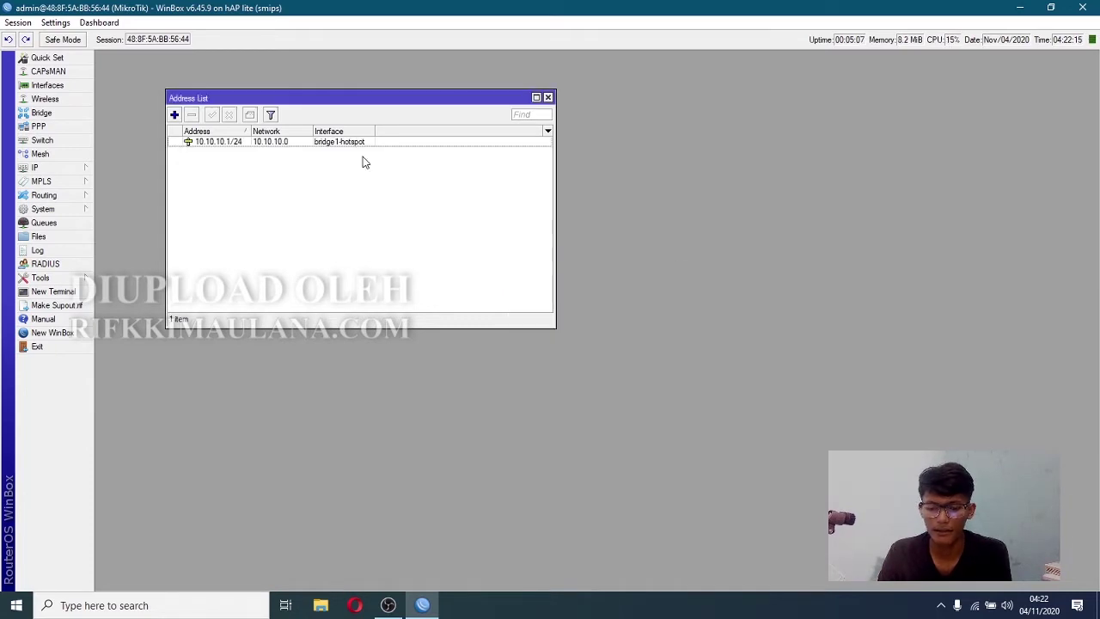
- Assign address 10.10.11.1/24 to ether4-admin
{"action": "left_click", "coordinate": [175, 115]}
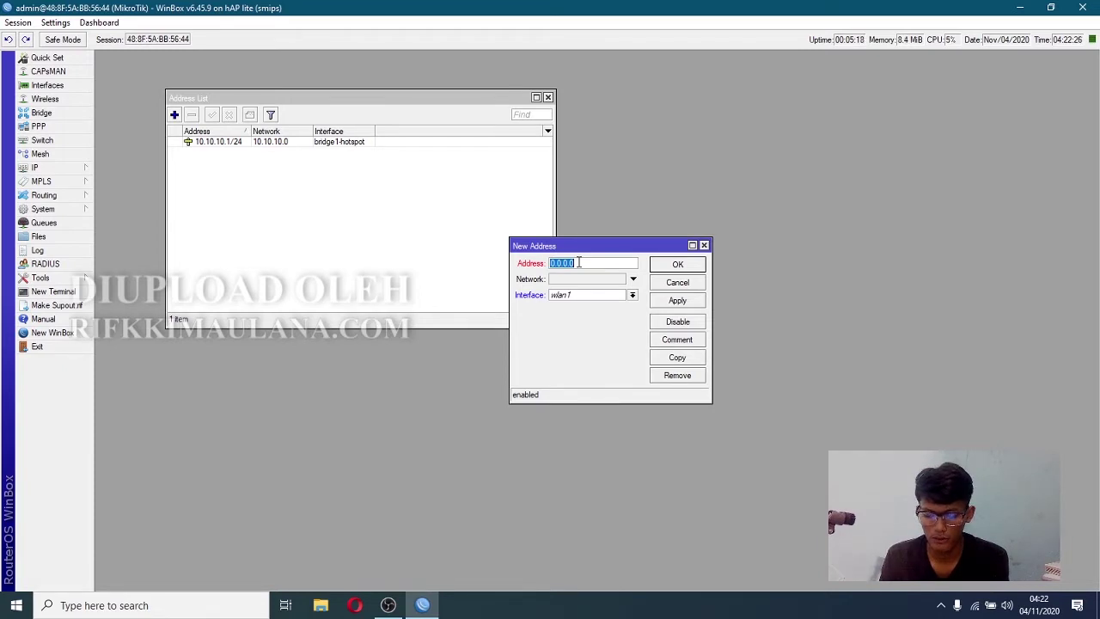
{"action": "type", "text": "10"}
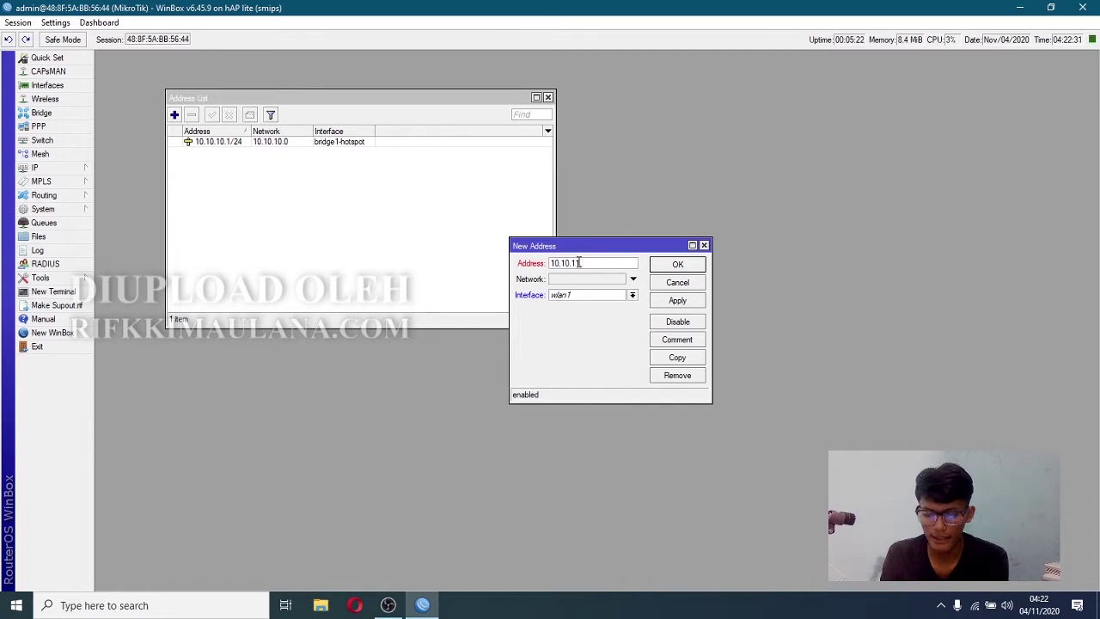
{"action": "left_click", "coordinate": [632, 295]}
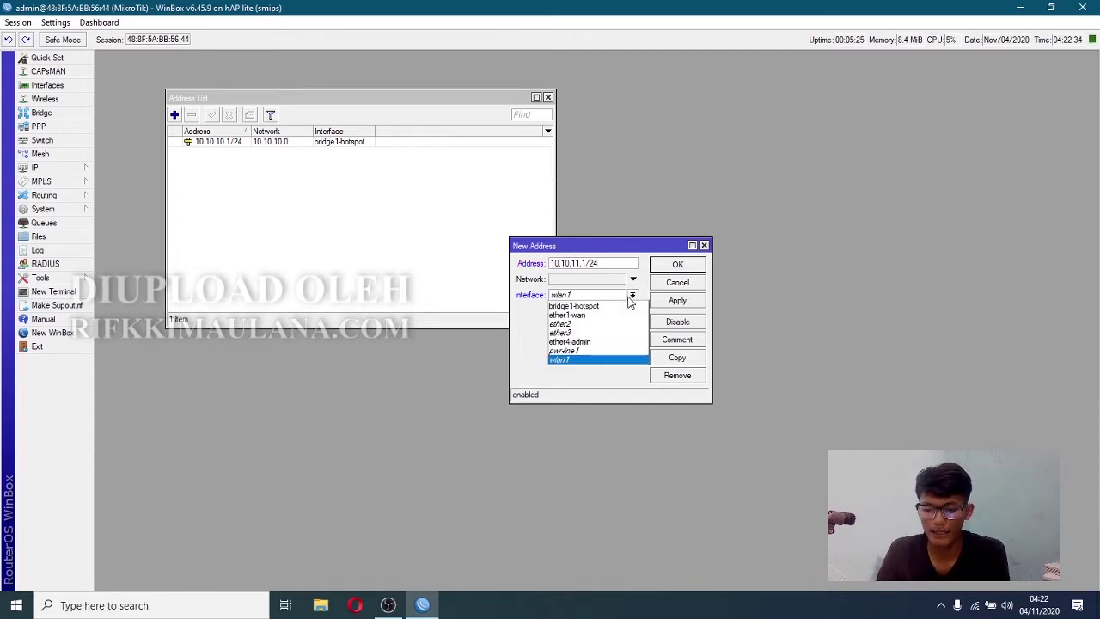
{"action": "left_click", "coordinate": [597, 344]}
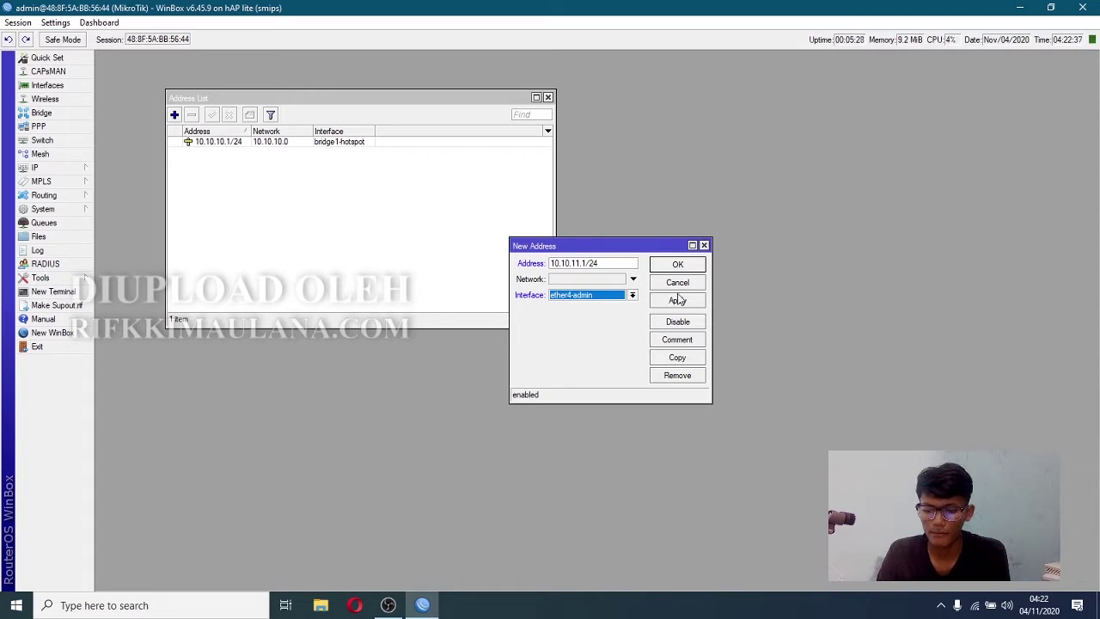
{"action": "left_click", "coordinate": [678, 301]}
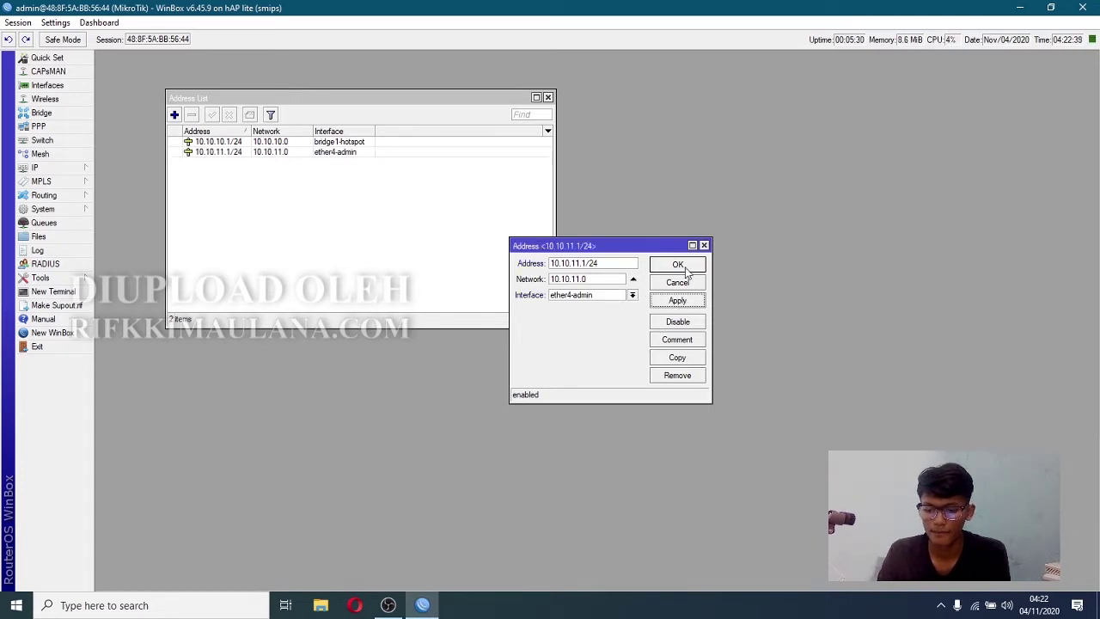
{"action": "left_click", "coordinate": [685, 267]}
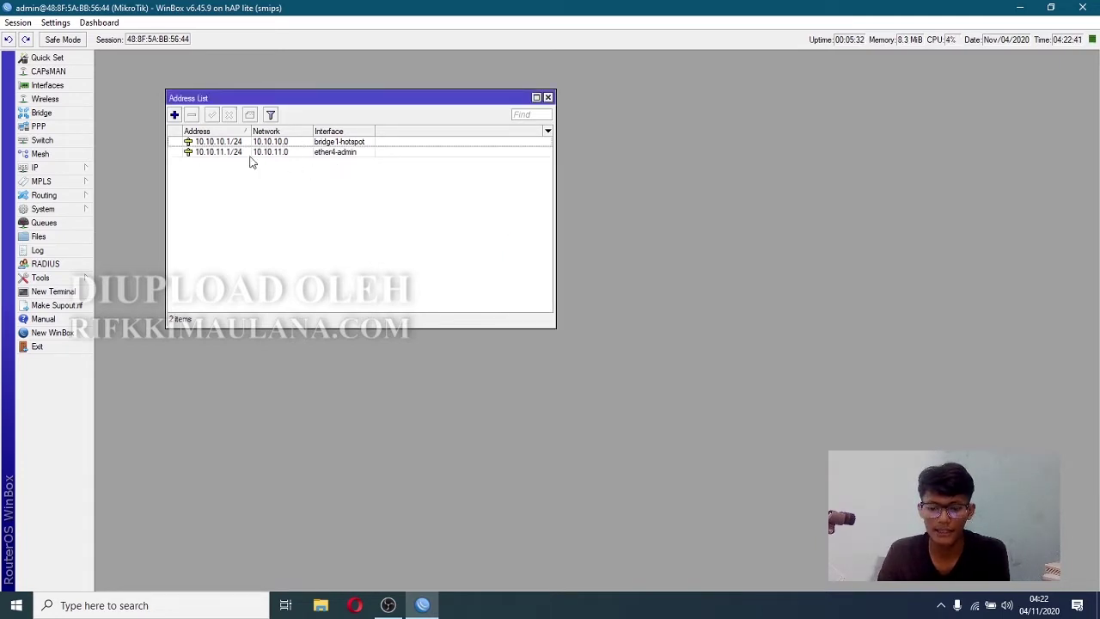
- Add and enable a DHCP client on ether1-wan so it leases 192.168.1.3/24
{"action": "left_click", "coordinate": [62, 170]}
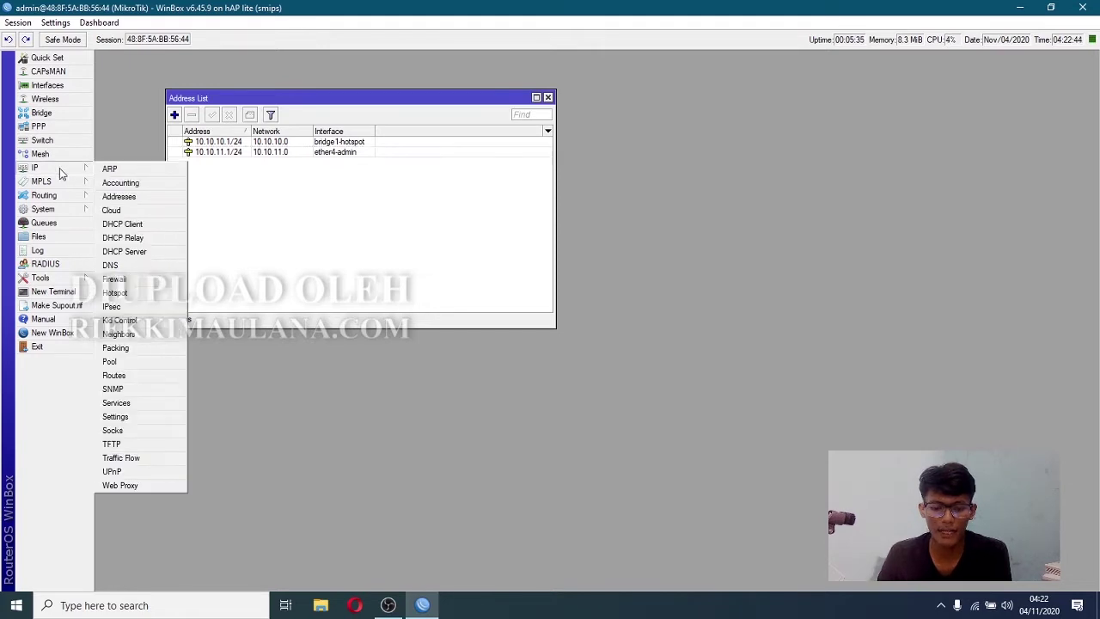
{"action": "left_click", "coordinate": [135, 227]}
{"action": "left_click", "coordinate": [446, 235]}
{"action": "left_click", "coordinate": [635, 257]}
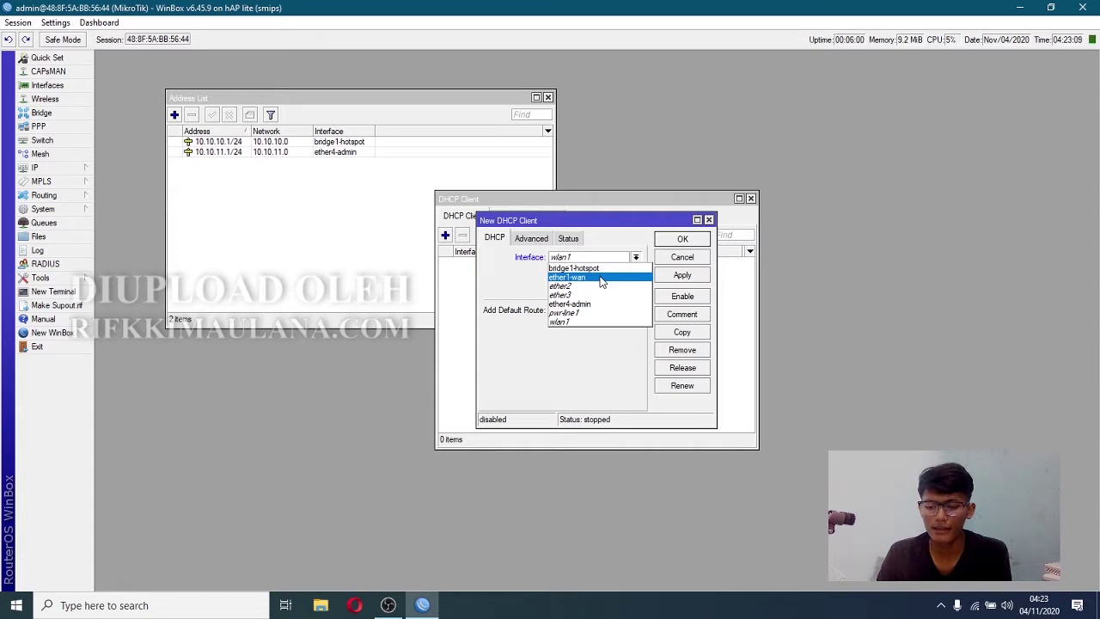
{"action": "left_click", "coordinate": [601, 279]}
{"action": "left_click", "coordinate": [682, 276]}
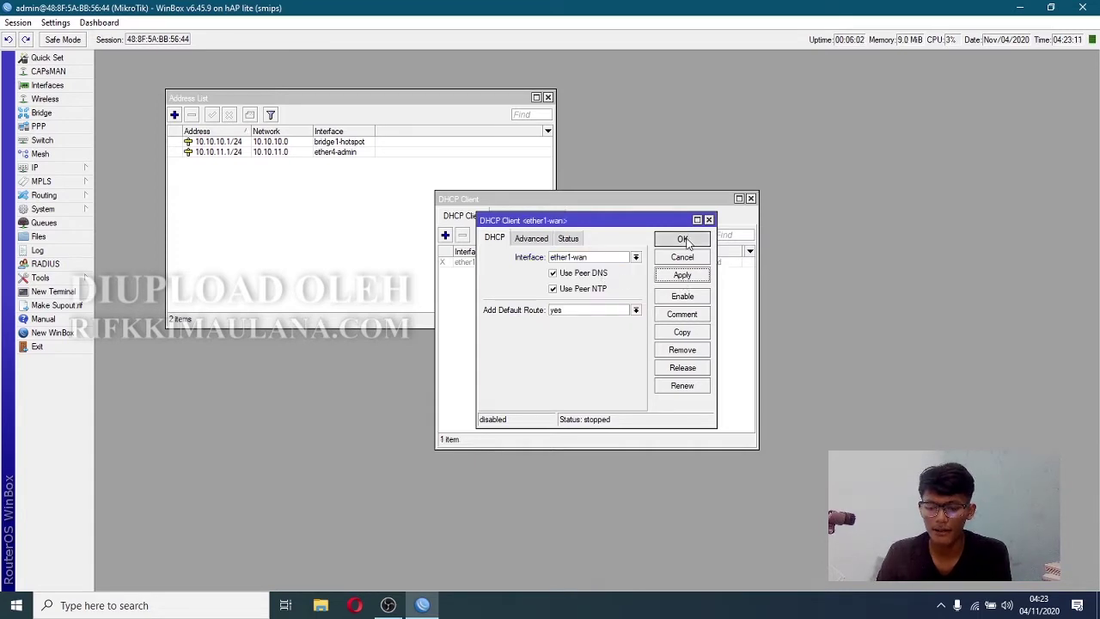
{"action": "left_click", "coordinate": [682, 239]}
{"action": "left_click", "coordinate": [489, 262]}
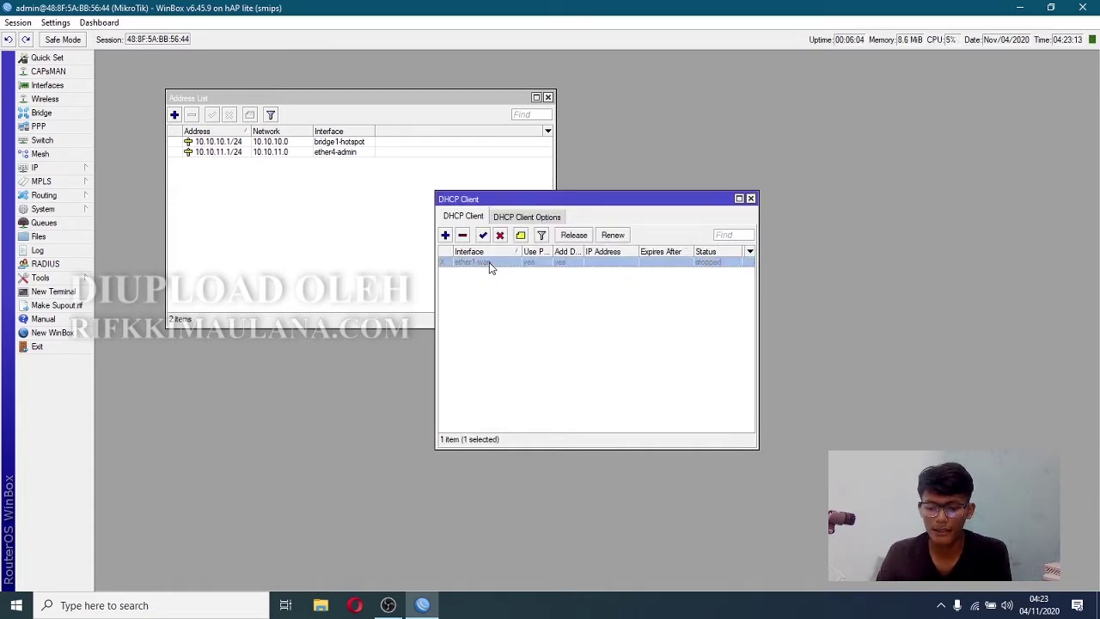
{"action": "left_click", "coordinate": [483, 235]}
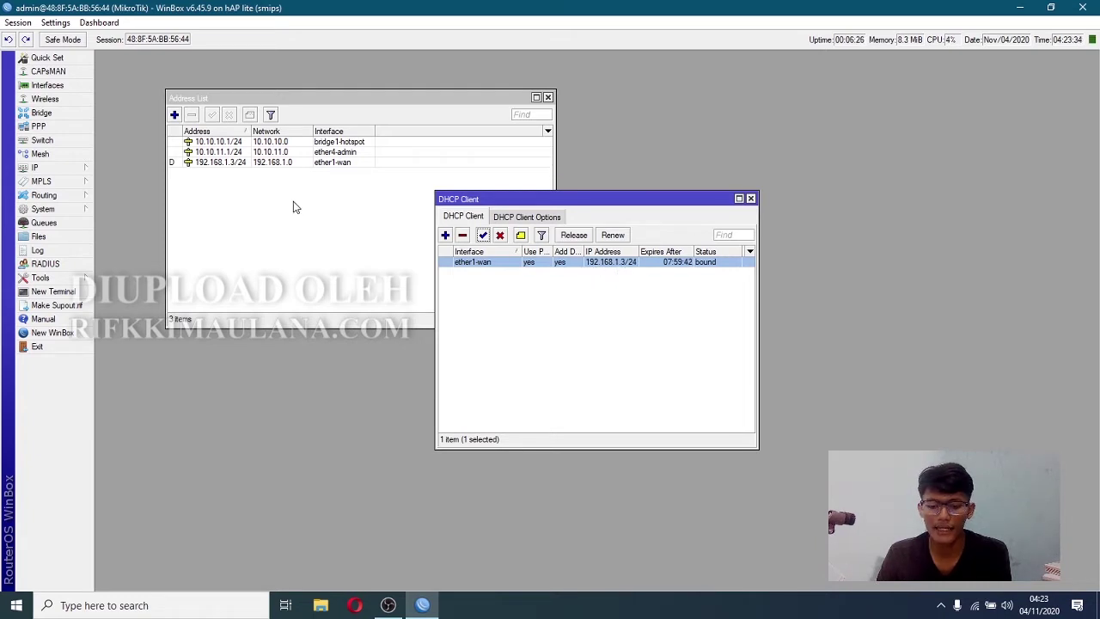
{"action": "left_click", "coordinate": [60, 295]}
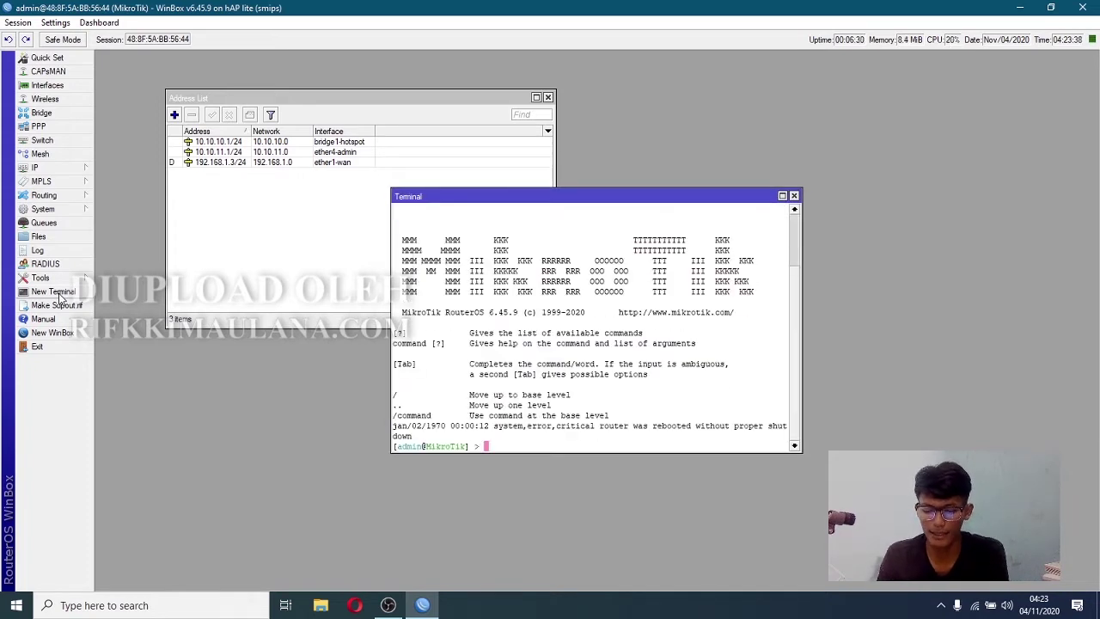
- Start a ping command and check the ether1-wan DHCP lease, gateway and DNS details
{"action": "type", "text": "ping 10."}
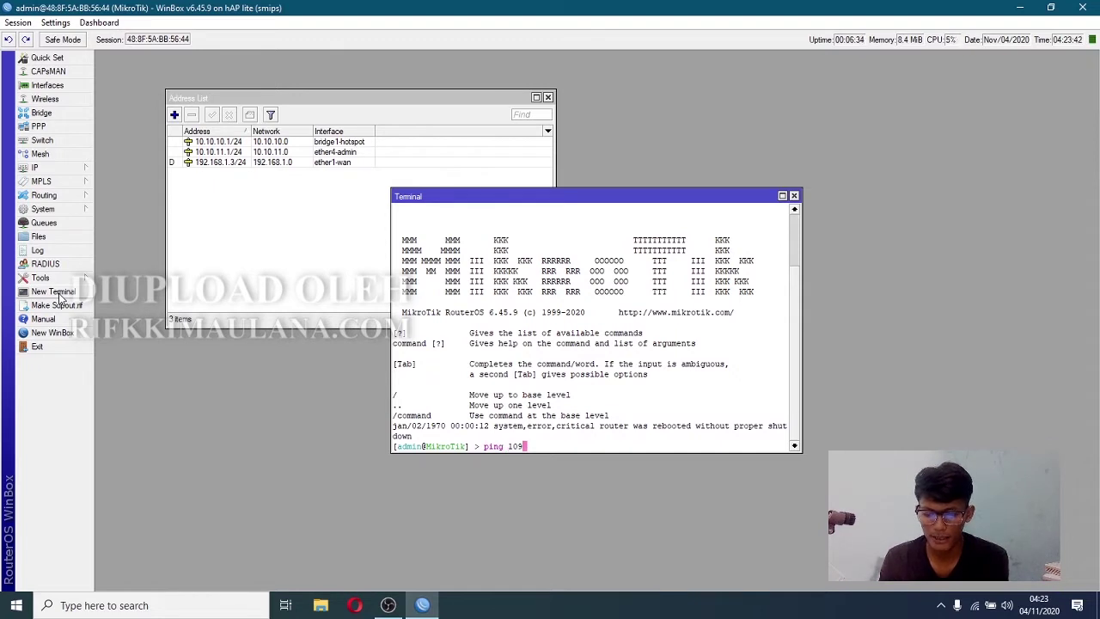
{"action": "key", "text": "BackSpace"}
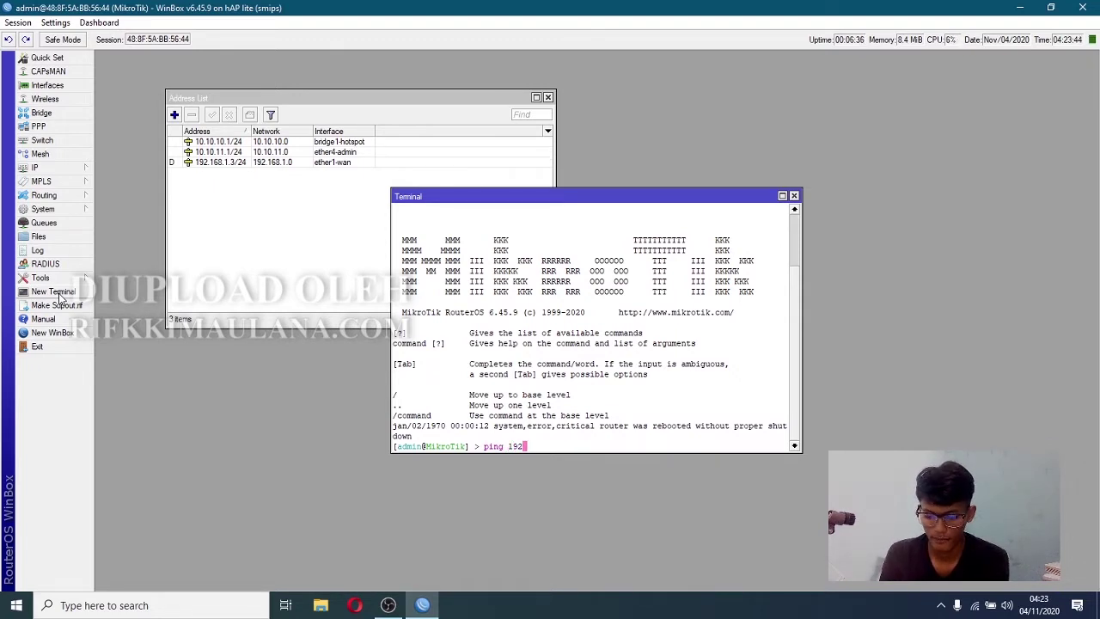
{"action": "type", "text": "168.1.1"}
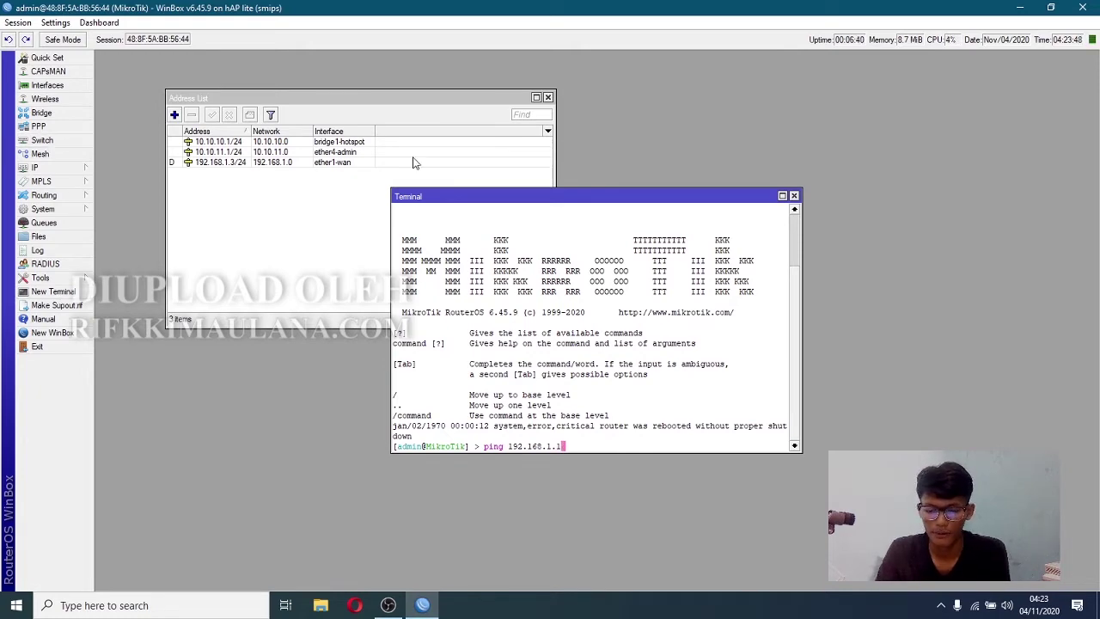
{"action": "left_click_drag", "start_coordinate": [460, 191], "coordinate": [244, 307]}
{"action": "double_click", "coordinate": [492, 262]}
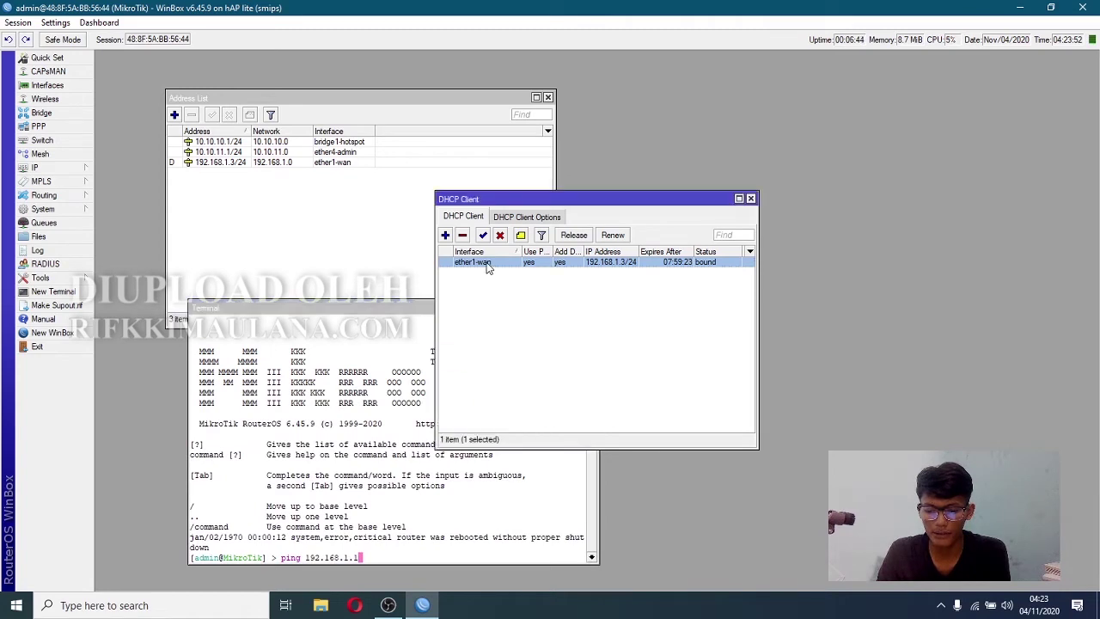
{"action": "left_click", "coordinate": [566, 239]}
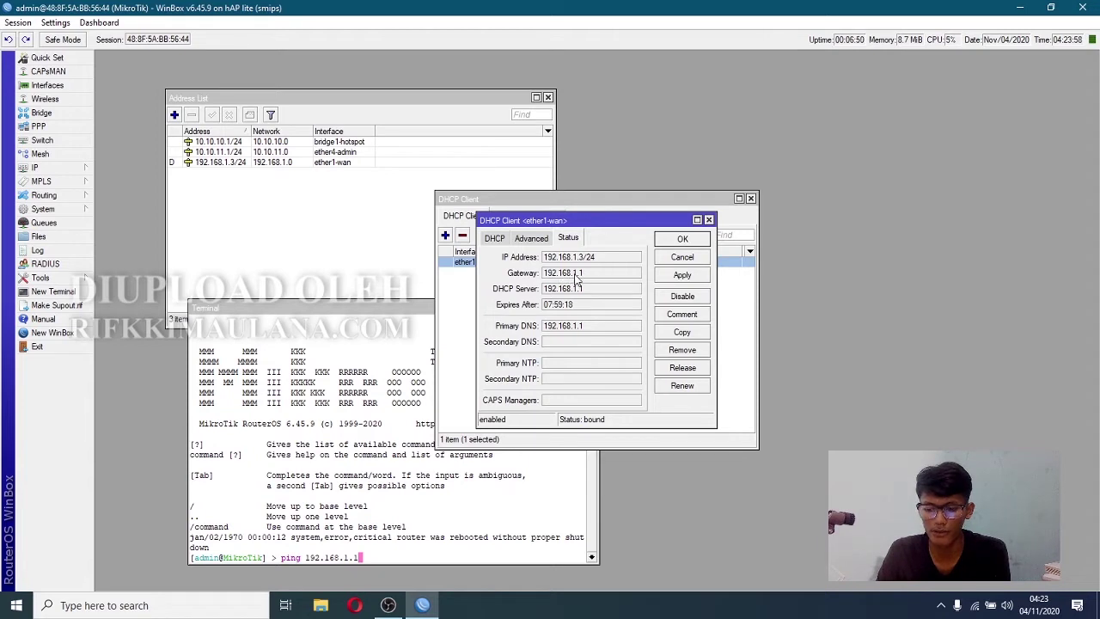
- Ping gateway 192.168.1.1, then close the terminal and the DHCP client details
{"action": "left_click", "coordinate": [379, 561]}
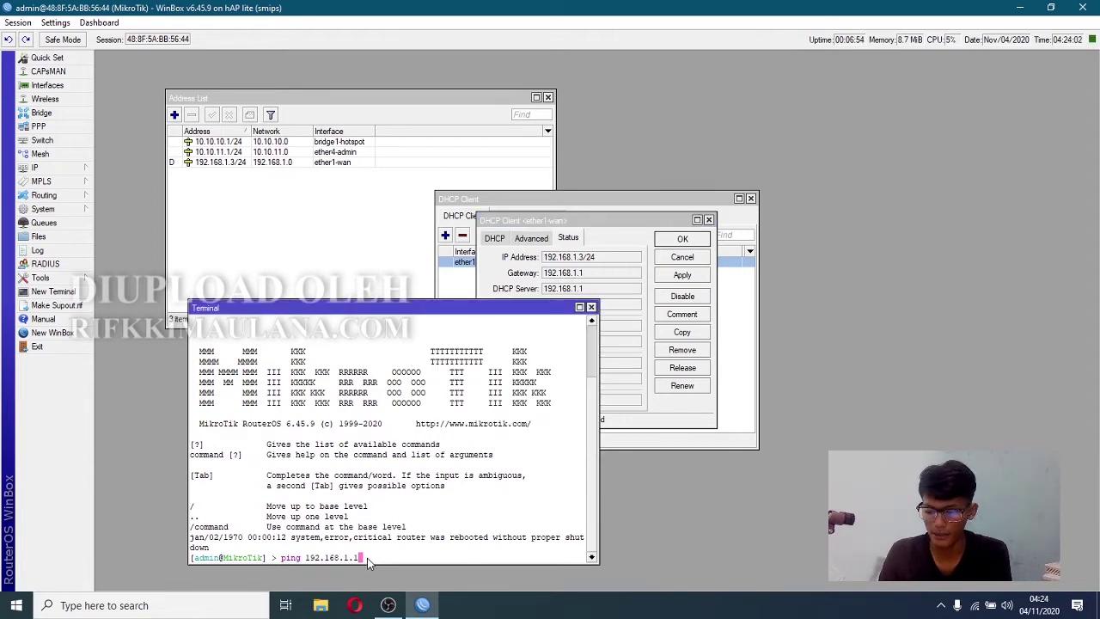
{"action": "type", "text": "ping 192.168.1.1"}
{"action": "key", "text": "Return"}
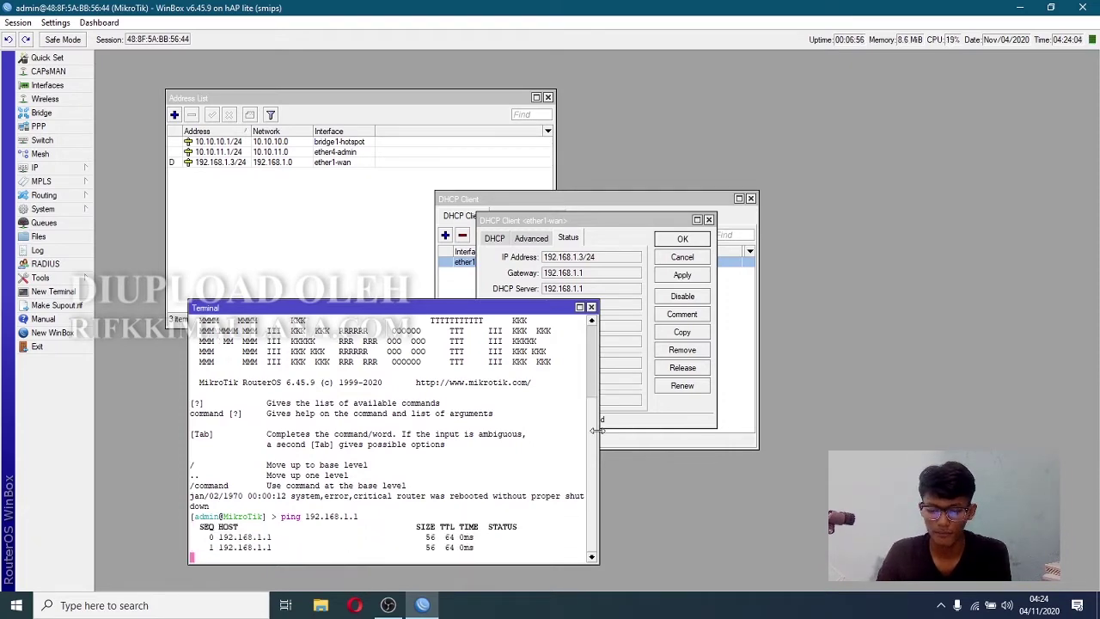
{"action": "left_click_drag", "start_coordinate": [491, 308], "coordinate": [456, 124]}
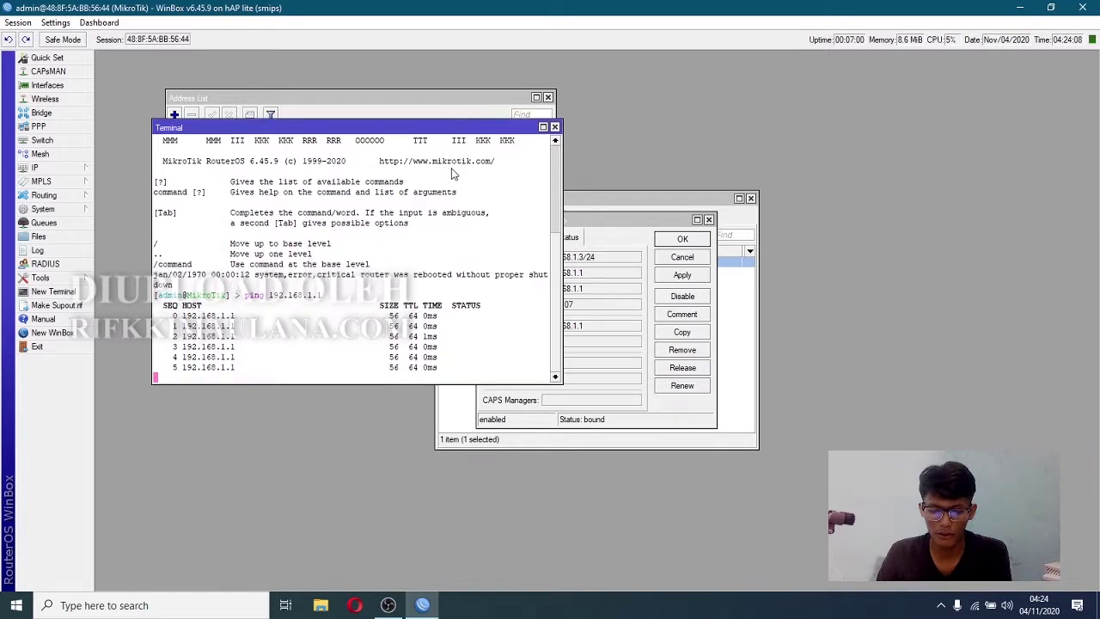
{"action": "left_click", "coordinate": [554, 123]}
{"action": "left_click", "coordinate": [709, 221]}
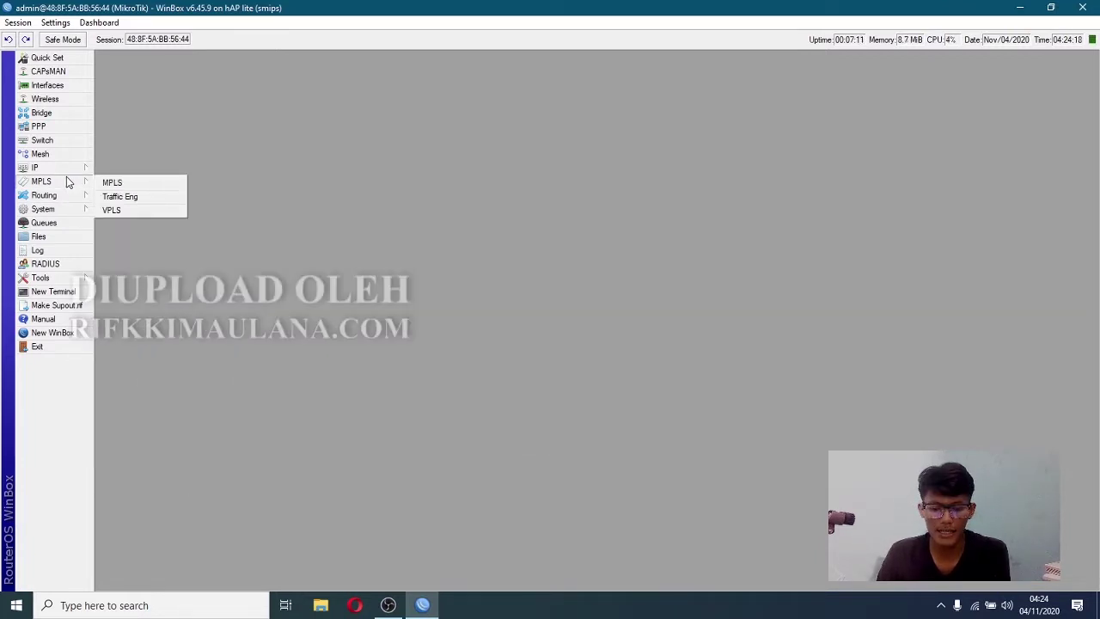
{"action": "mouse_move", "coordinate": [62, 179]}
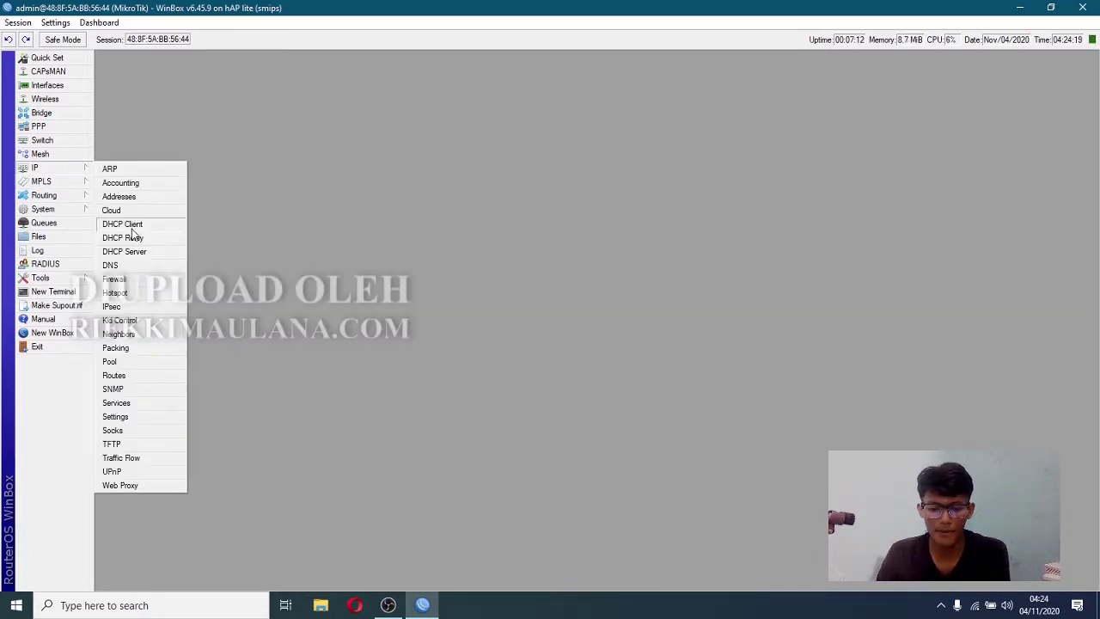
- Run DHCP Setup on bridge1-hotspot, accepting the 10.10.10.0/24 space, gateway and address pool
{"action": "left_click", "coordinate": [150, 258]}
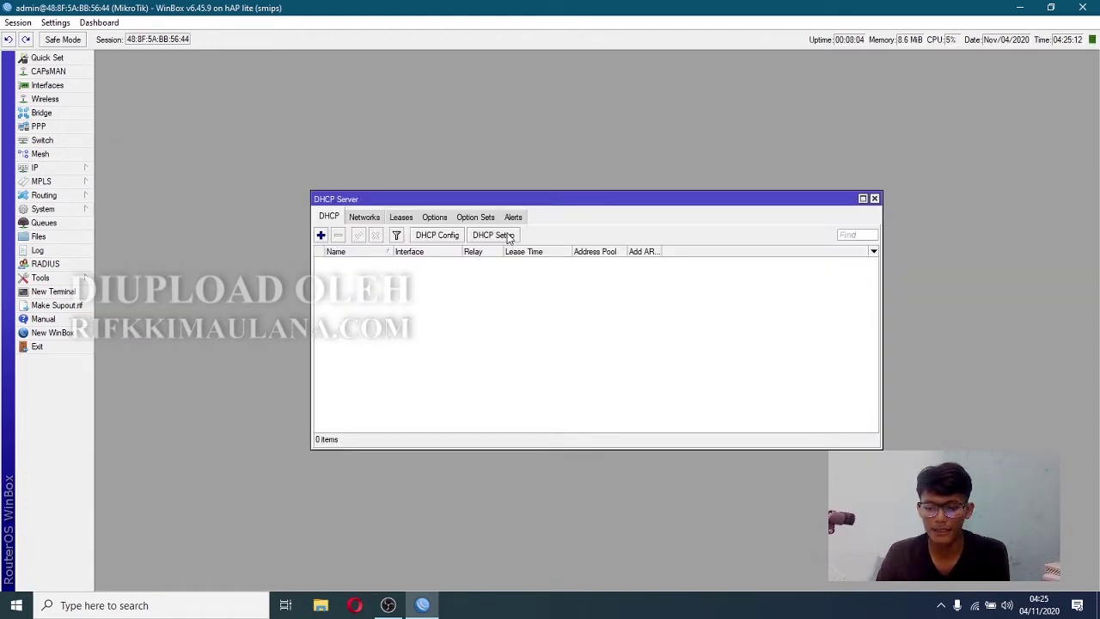
{"action": "left_click", "coordinate": [493, 235]}
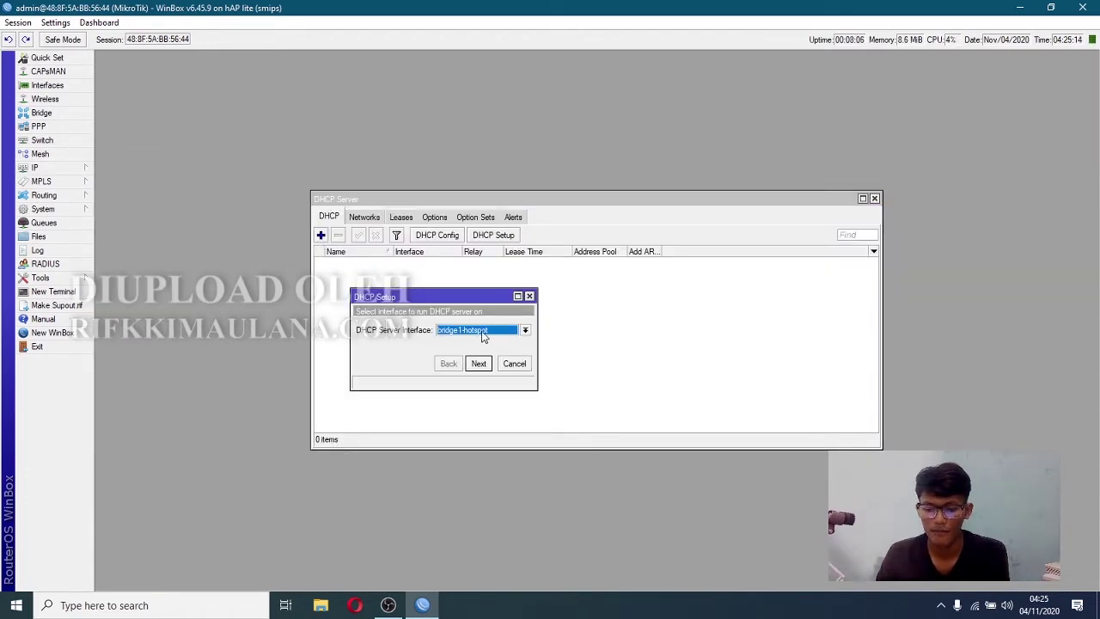
{"action": "left_click", "coordinate": [470, 332]}
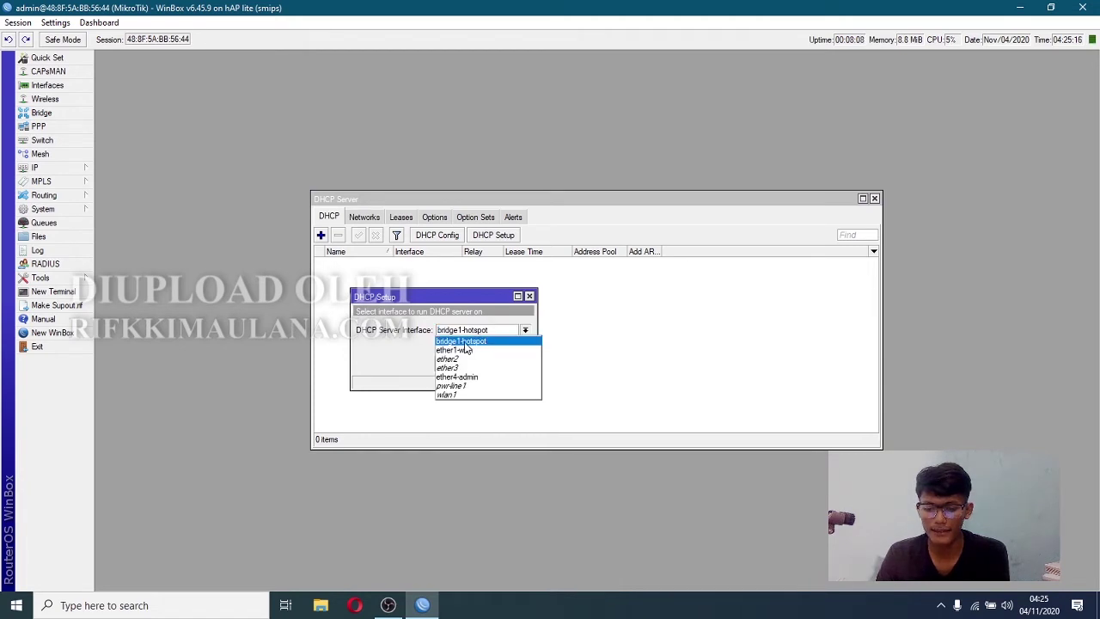
{"action": "left_click", "coordinate": [482, 344]}
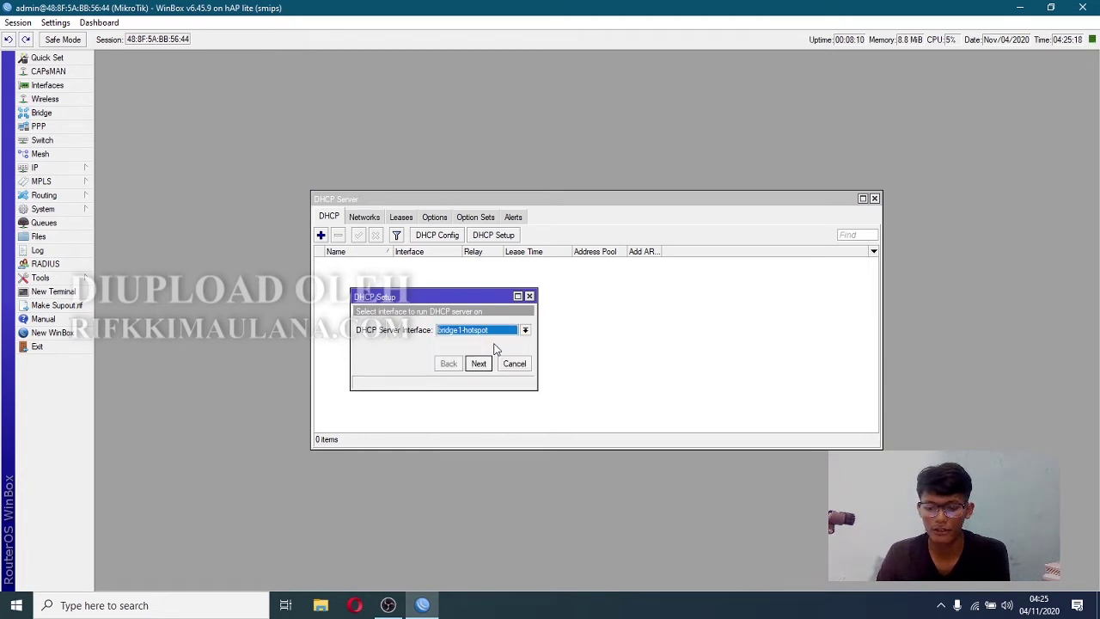
{"action": "left_click", "coordinate": [479, 364]}
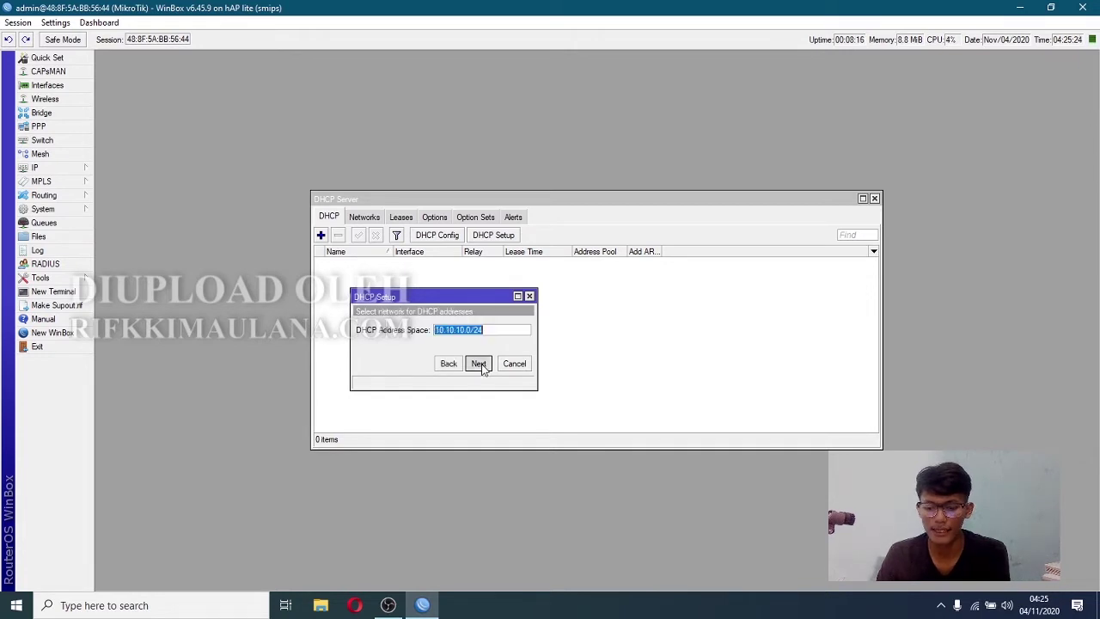
{"action": "left_click", "coordinate": [479, 364]}
{"action": "left_click", "coordinate": [479, 364]}
{"action": "left_click", "coordinate": [478, 364]}
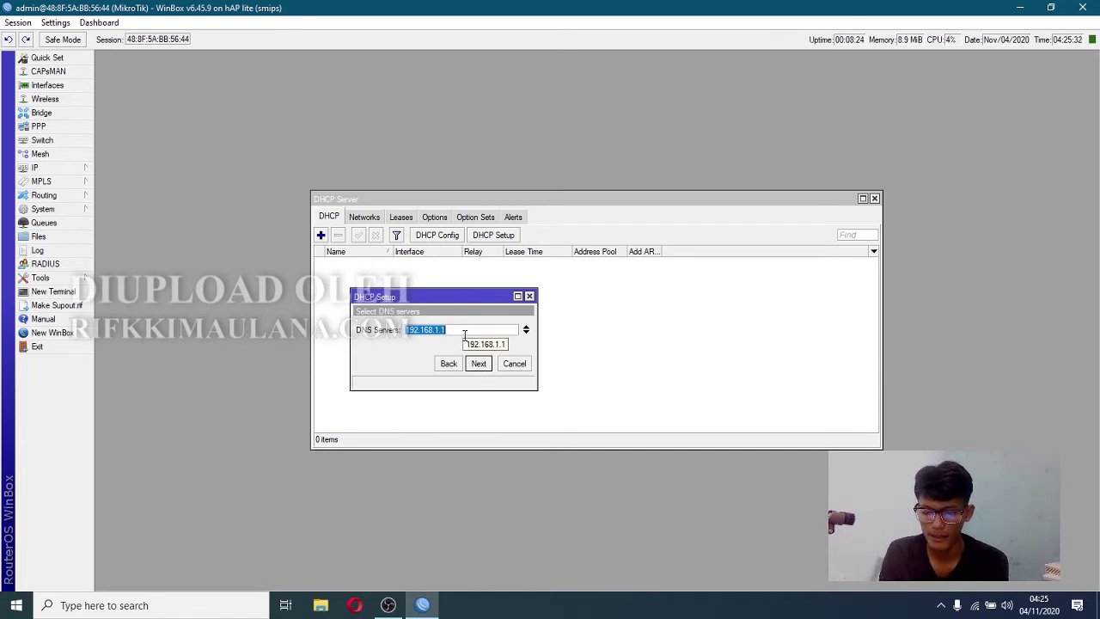
- Enter DNS servers 8.8.8.8 and 8.8.4.4 and a 00:10:00 lease to finish setup
{"action": "type", "text": "8.8.8.8"}
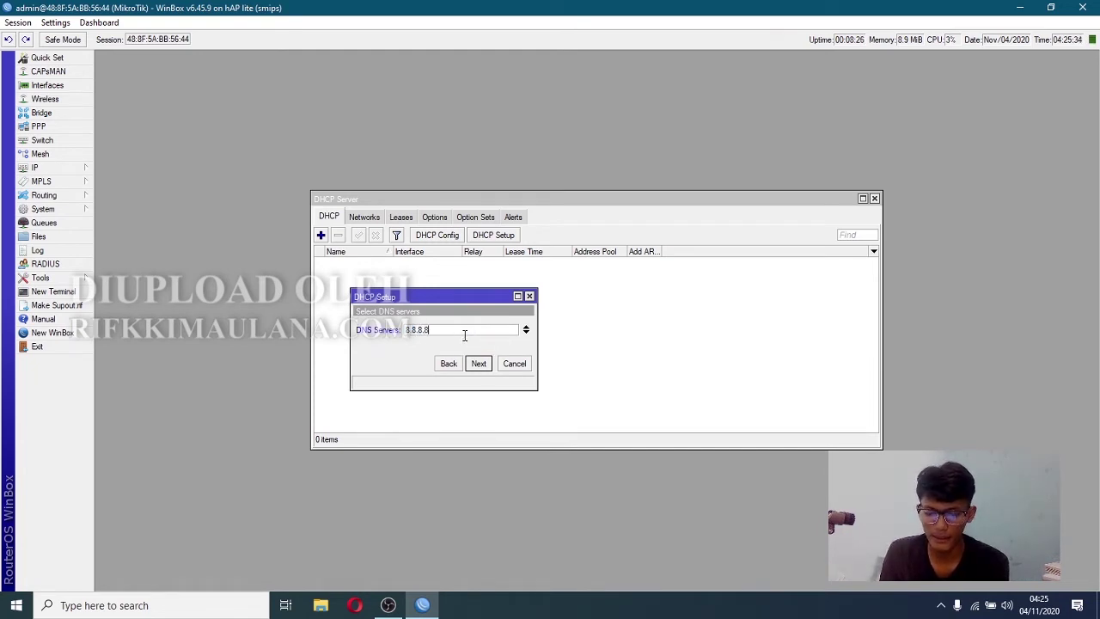
{"action": "left_click", "coordinate": [526, 334]}
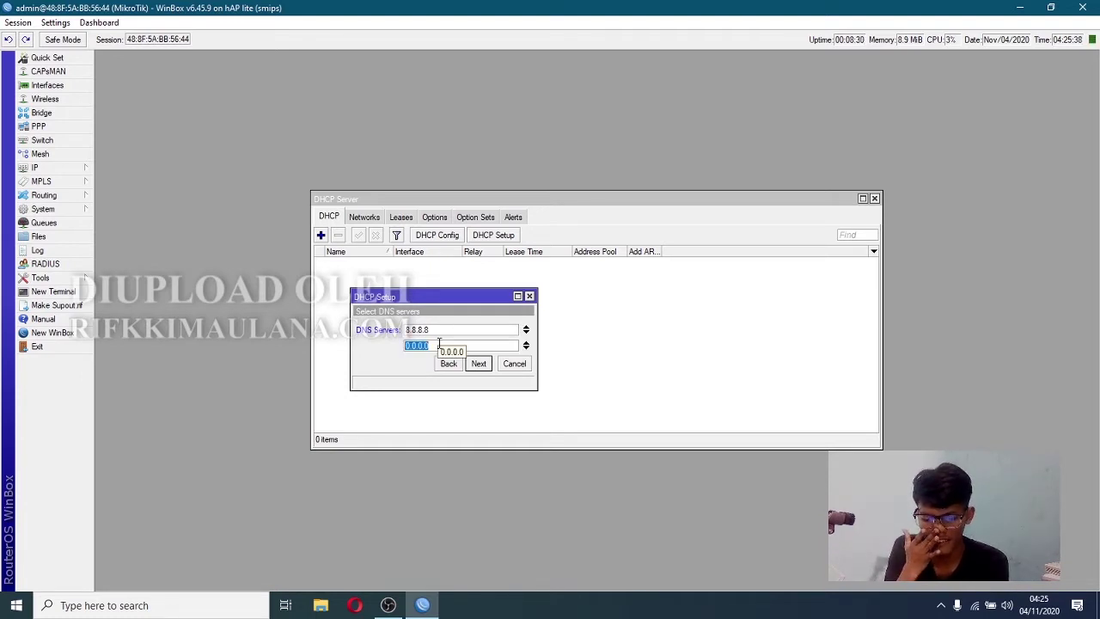
{"action": "type", "text": "8.8.4.4"}
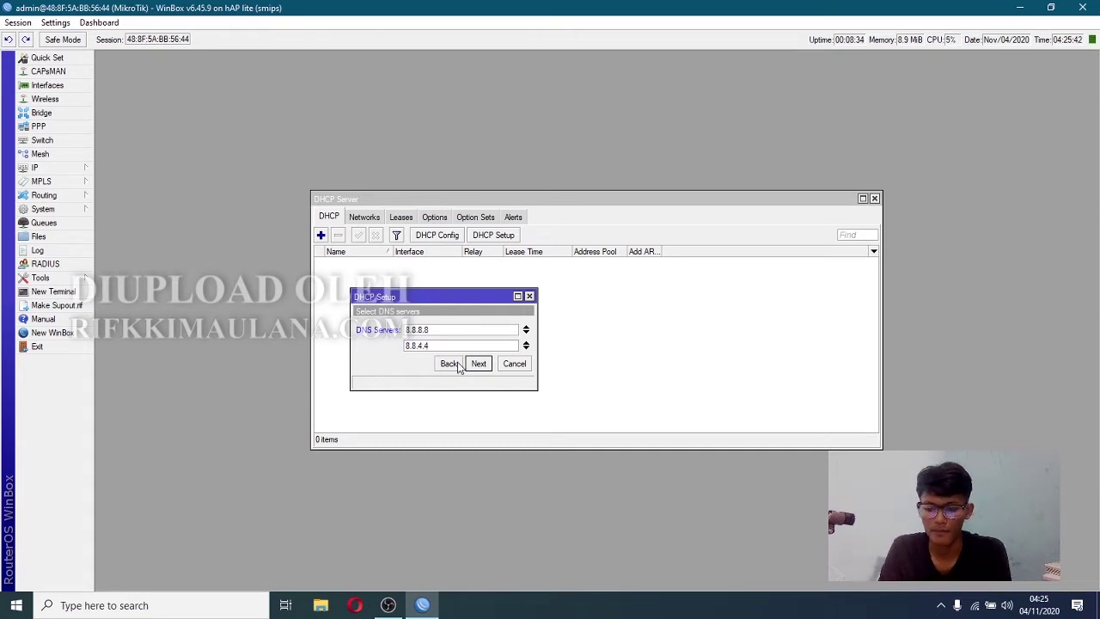
{"action": "left_click", "coordinate": [478, 364]}
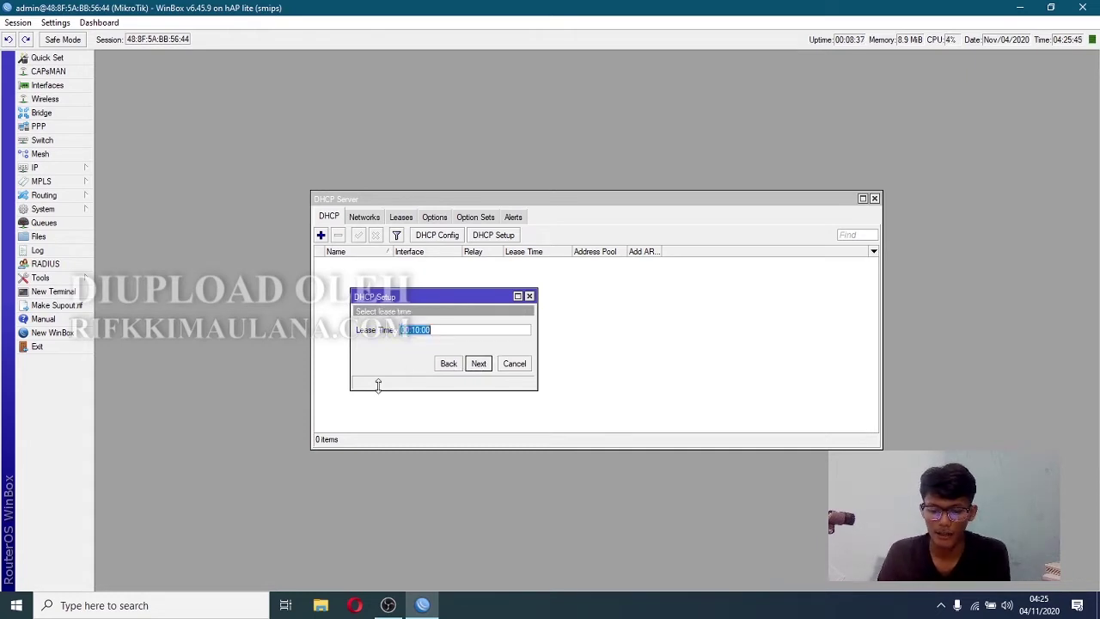
{"action": "left_click", "coordinate": [483, 372]}
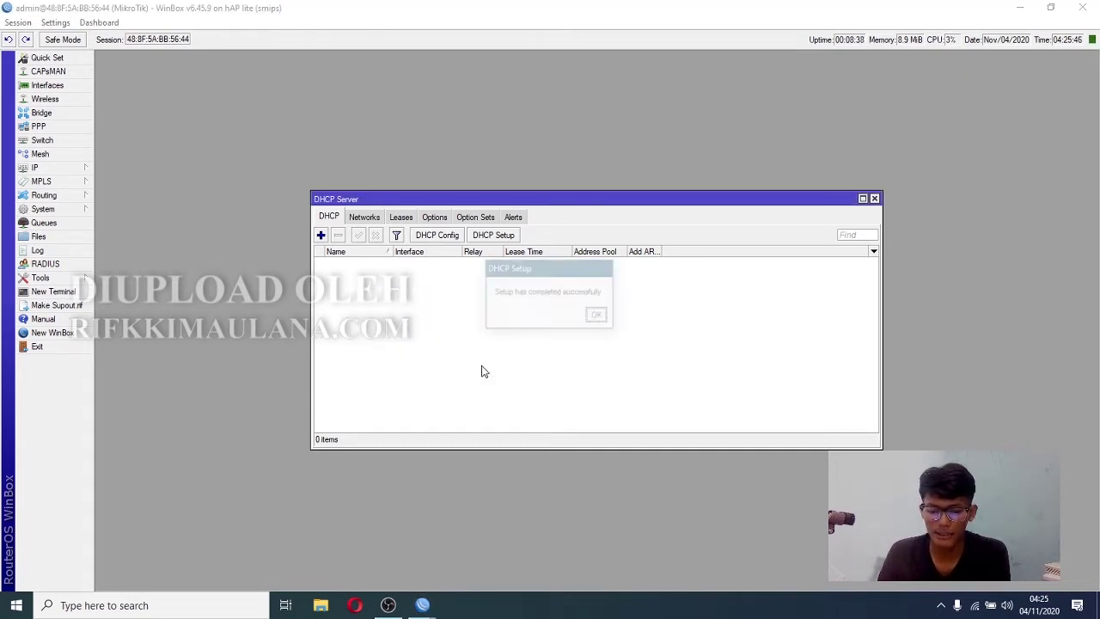
{"action": "left_click", "coordinate": [599, 316]}
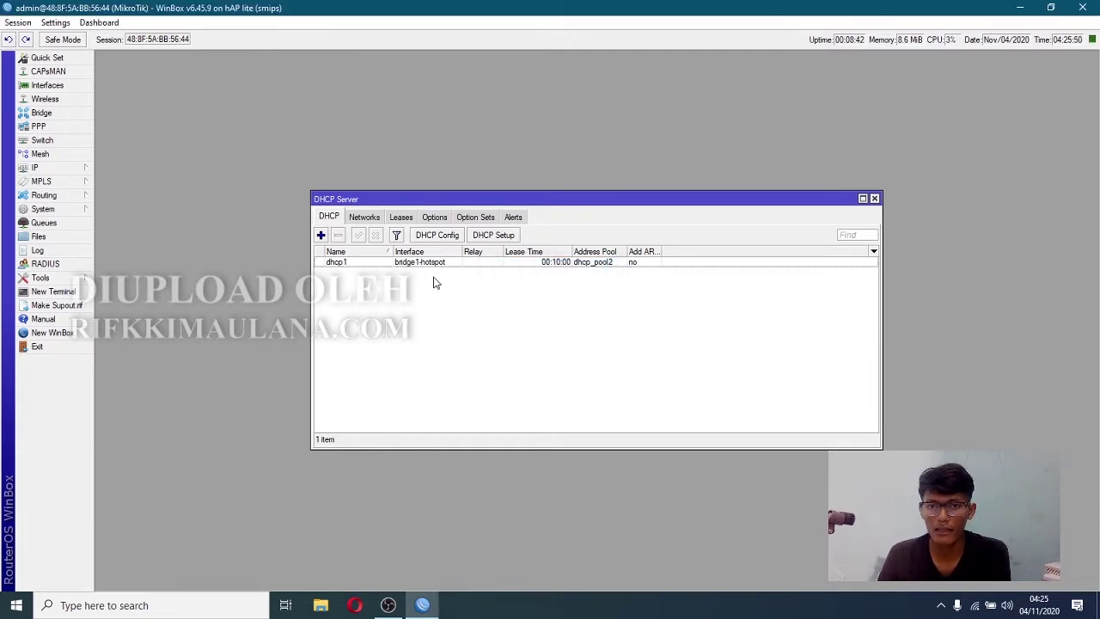
- Run DHCP Setup on ether4-admin, accepting the 10.10.11.0/24 space, gateway and pool
{"action": "left_click", "coordinate": [495, 235]}
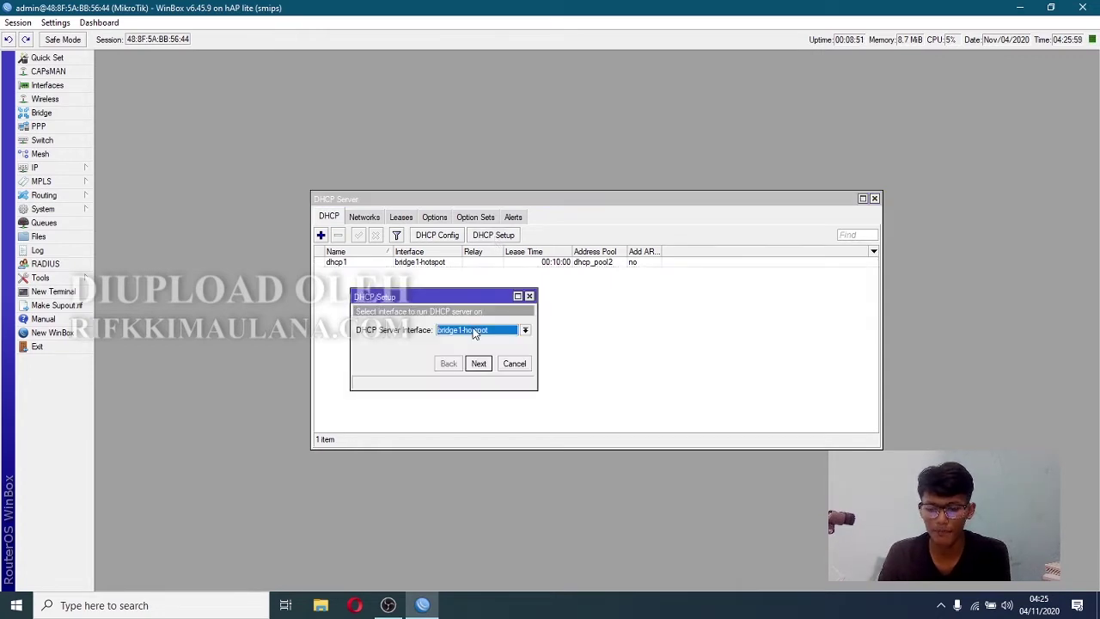
{"action": "left_click", "coordinate": [473, 330]}
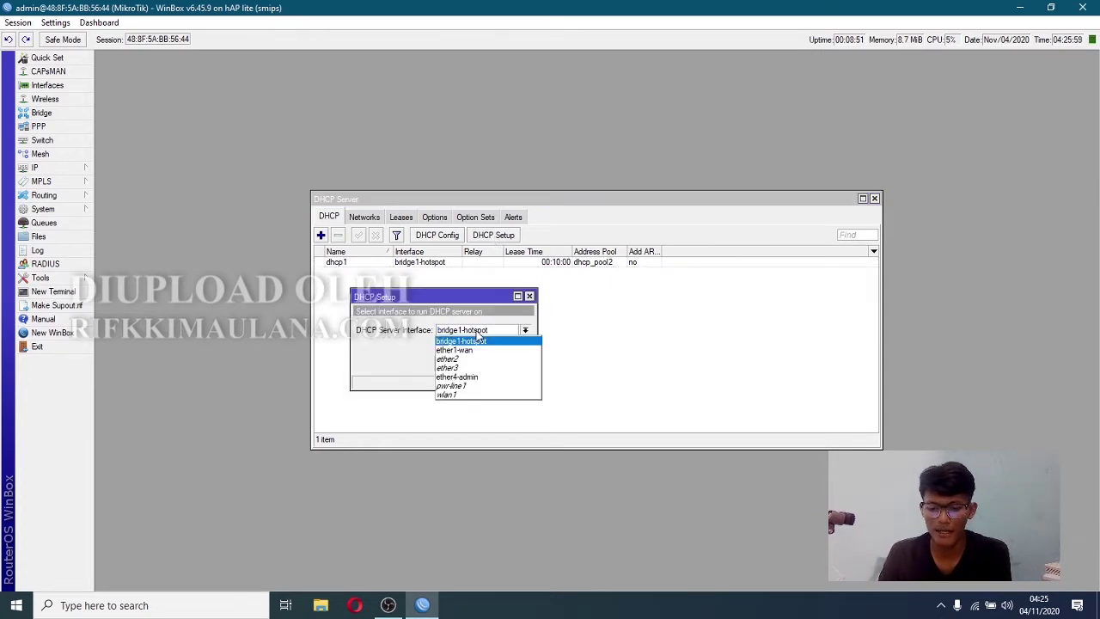
{"action": "left_click", "coordinate": [480, 378]}
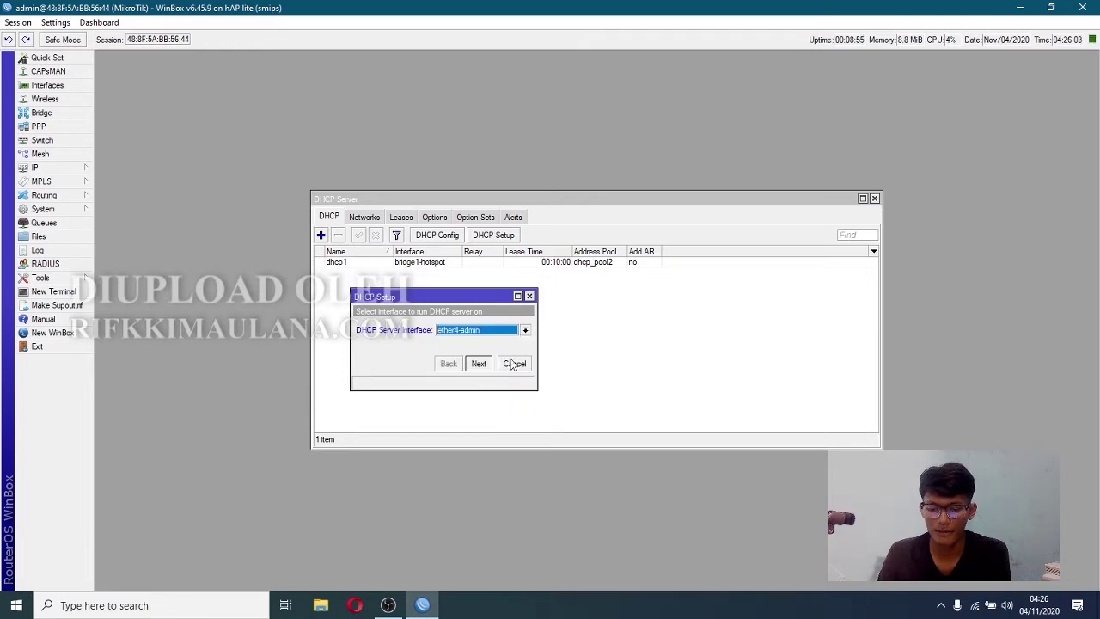
{"action": "left_click", "coordinate": [481, 365]}
{"action": "left_click", "coordinate": [479, 364]}
{"action": "left_click", "coordinate": [479, 364]}
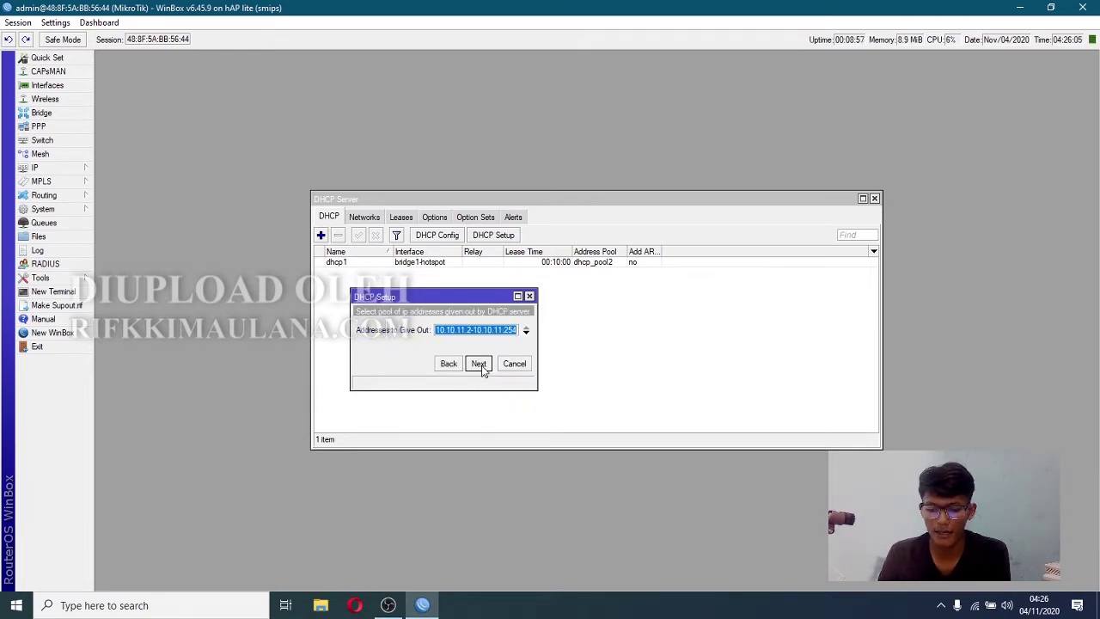
{"action": "left_click", "coordinate": [478, 364]}
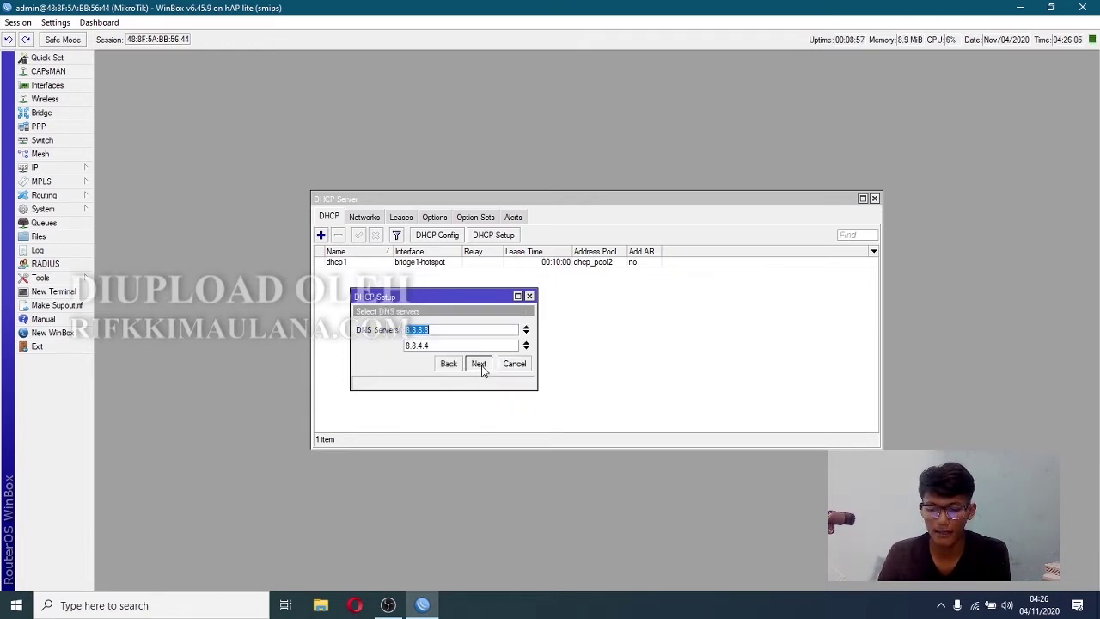
- Keep DNS 8.8.8.8 and 8.8.4.4 with a 00:10:00 lease to create dhcp2
{"action": "left_click", "coordinate": [428, 345]}
{"action": "left_click_drag", "start_coordinate": [430, 345], "coordinate": [412, 346]}
{"action": "left_click", "coordinate": [458, 327]}
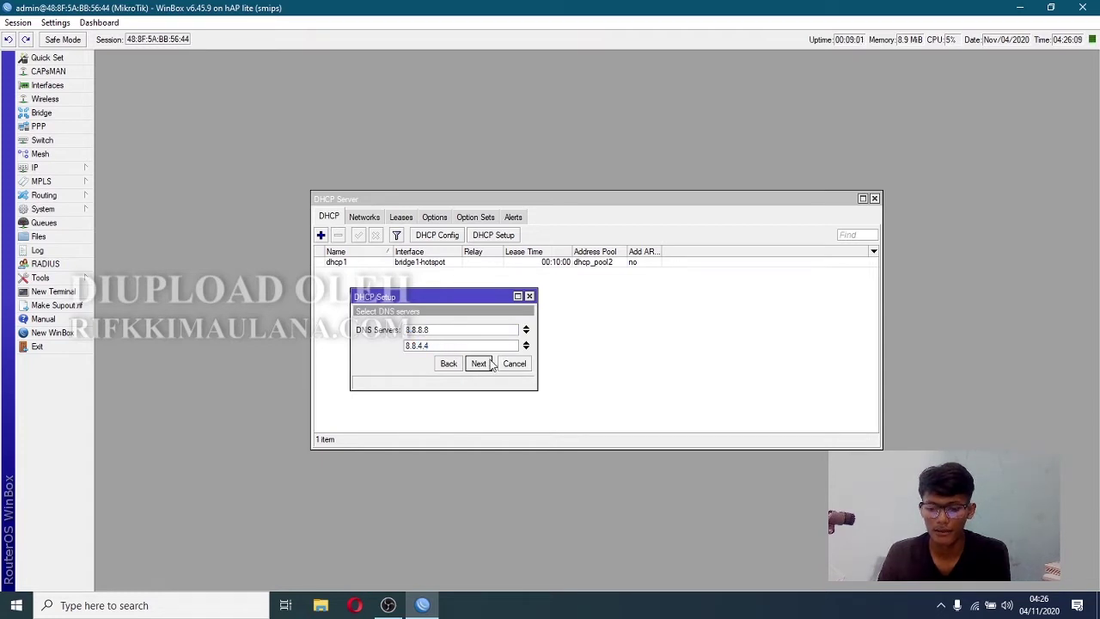
{"action": "left_click", "coordinate": [481, 364]}
{"action": "left_click", "coordinate": [479, 365]}
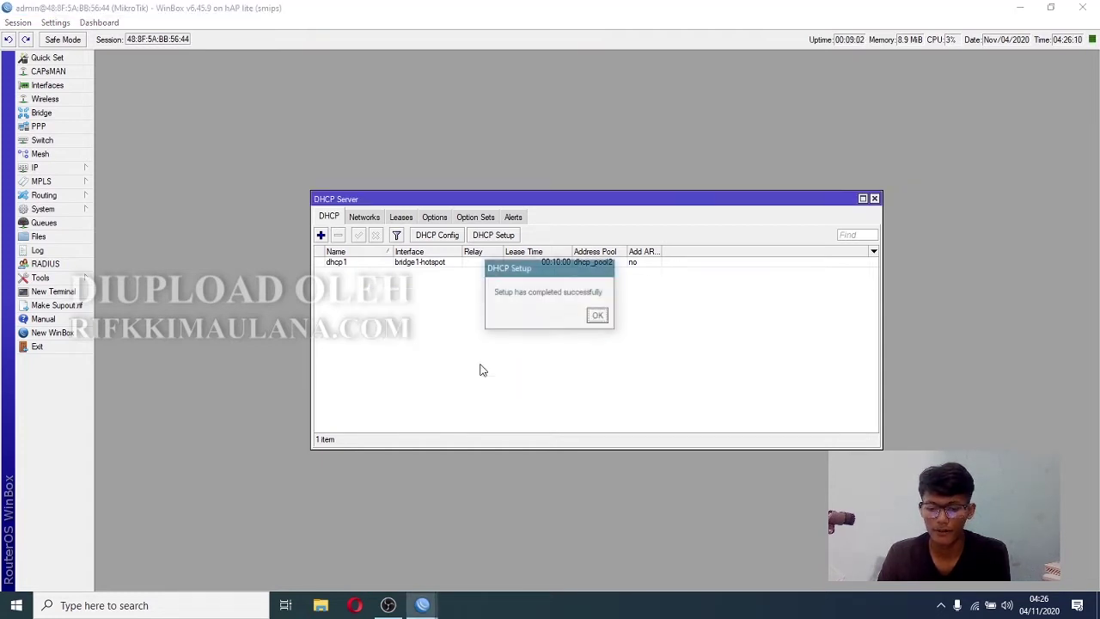
{"action": "left_click", "coordinate": [597, 316]}
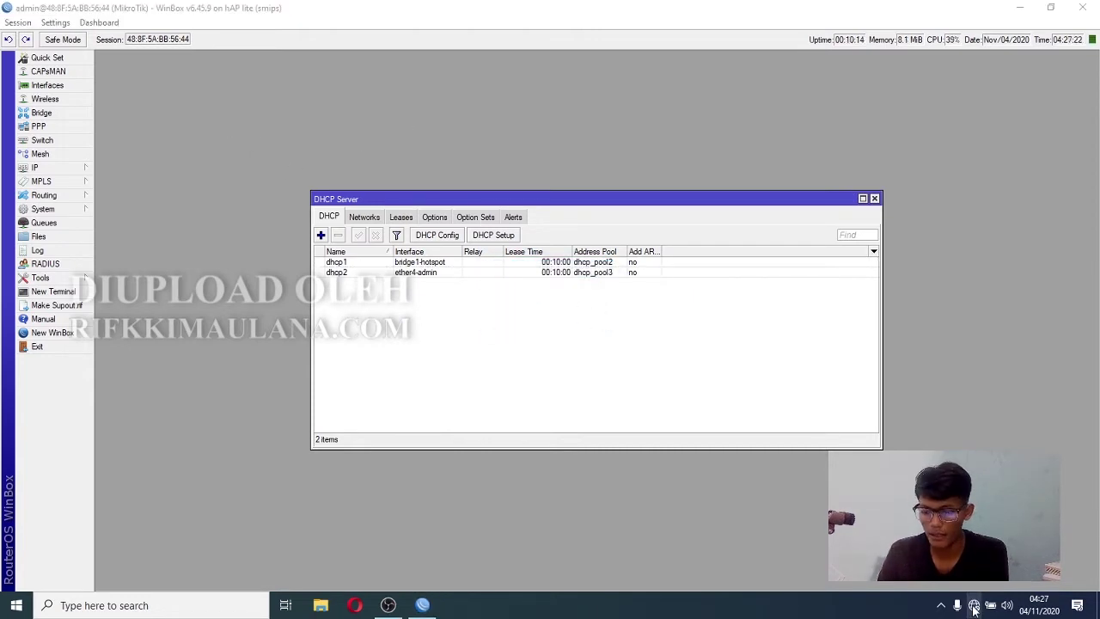
{"action": "left_click", "coordinate": [974, 605]}
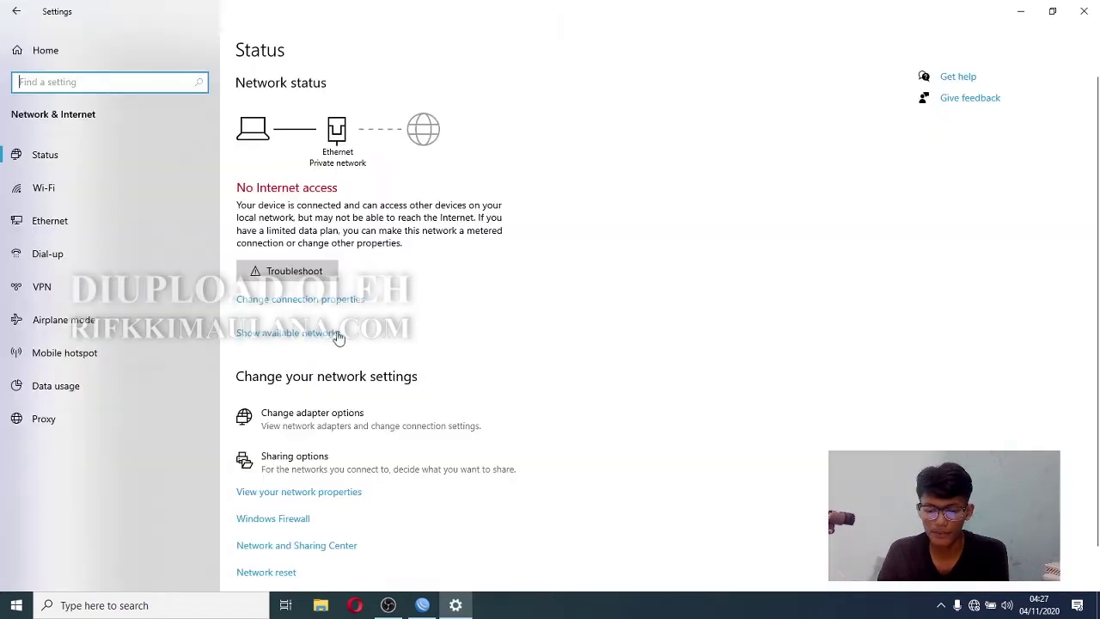
- Disable and re-enable the Ethernet adapter to obtain a fresh DHCP lease
{"action": "left_click", "coordinate": [311, 419]}
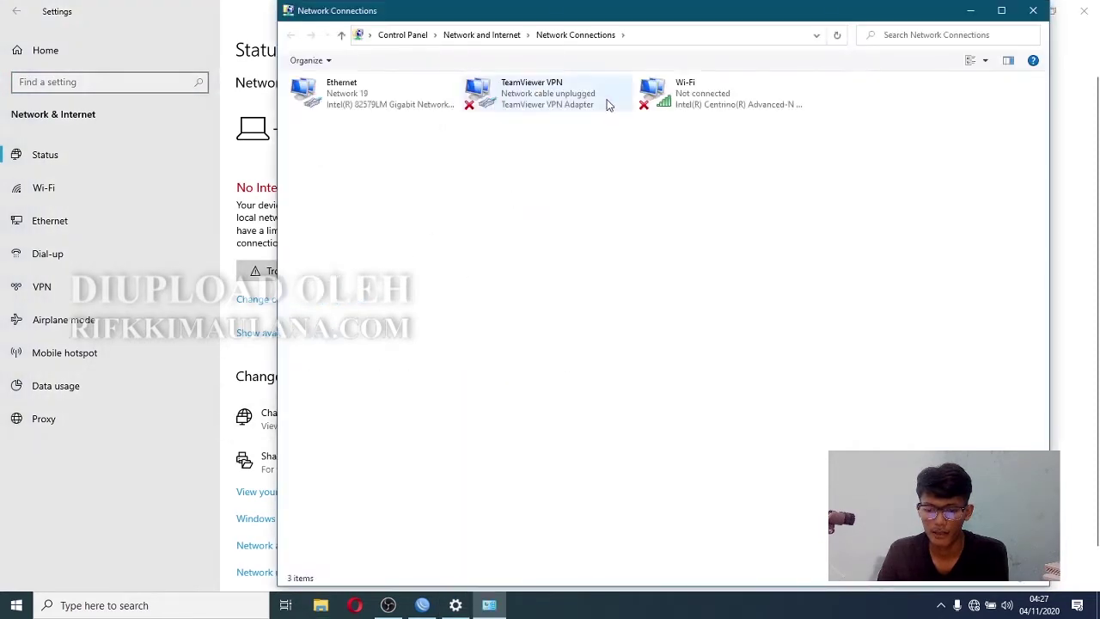
{"action": "left_click", "coordinate": [367, 92]}
{"action": "right_click", "coordinate": [367, 92]}
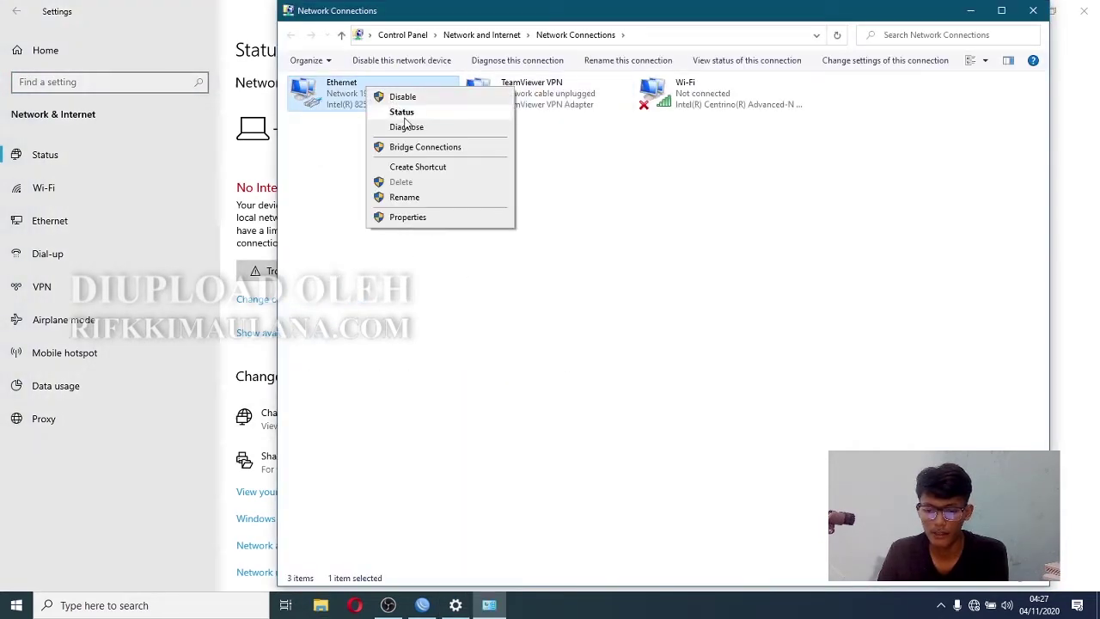
{"action": "left_click", "coordinate": [370, 97]}
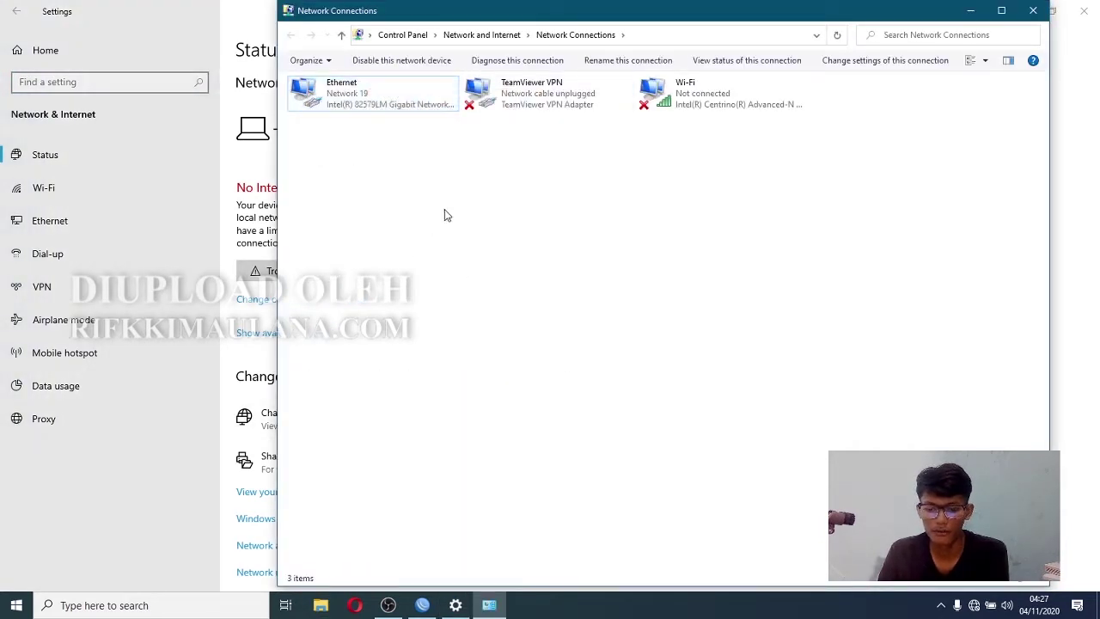
{"action": "left_click", "coordinate": [361, 98]}
{"action": "right_click", "coordinate": [352, 94]}
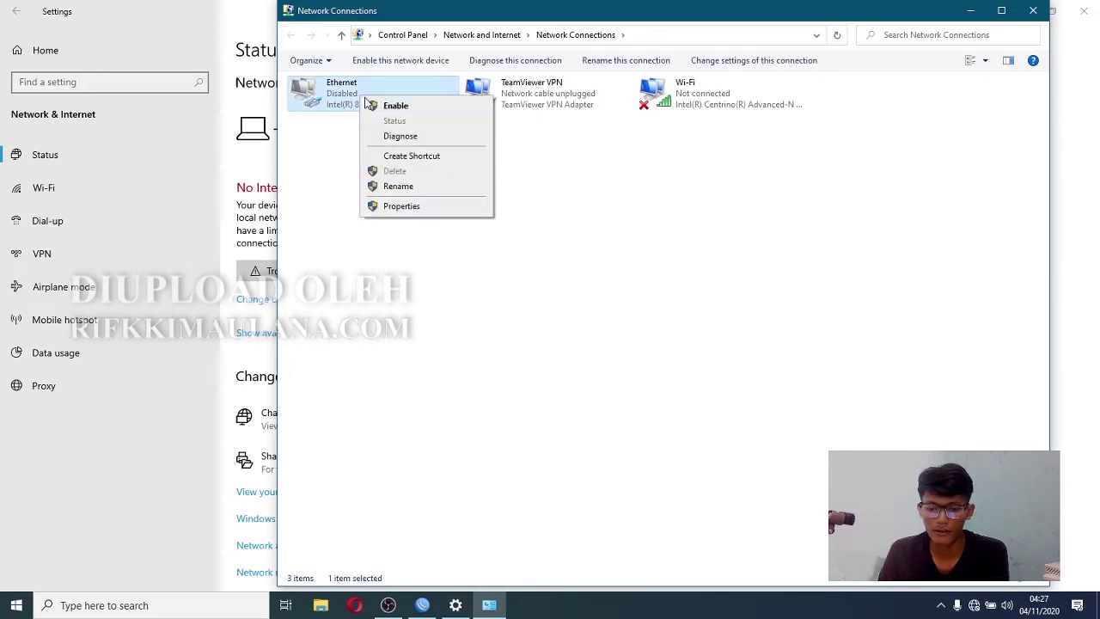
{"action": "left_click", "coordinate": [380, 106]}
- View the Ethernet details confirming 10.10.11.254 leased from DHCP server 10.10.11.1
{"action": "right_click", "coordinate": [379, 96]}
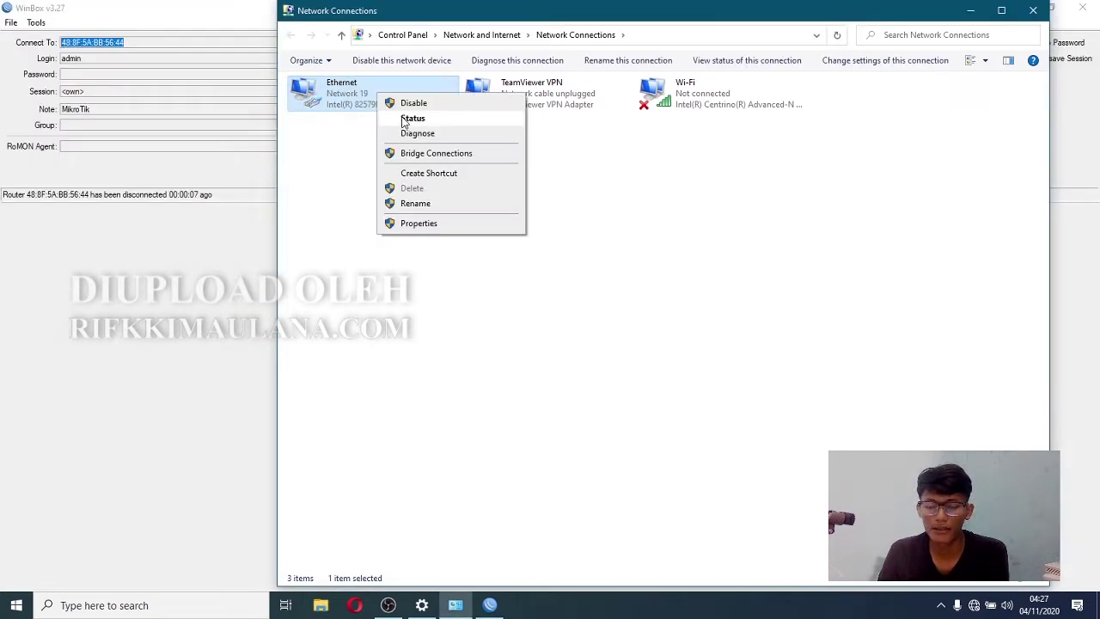
{"action": "left_click", "coordinate": [357, 163]}
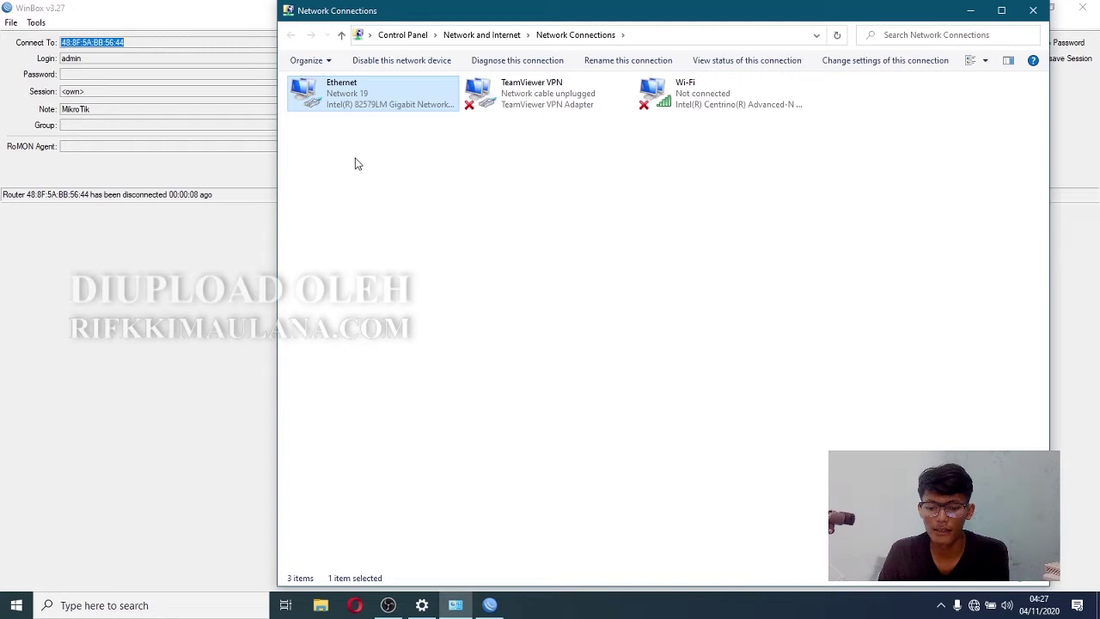
{"action": "right_click", "coordinate": [348, 110]}
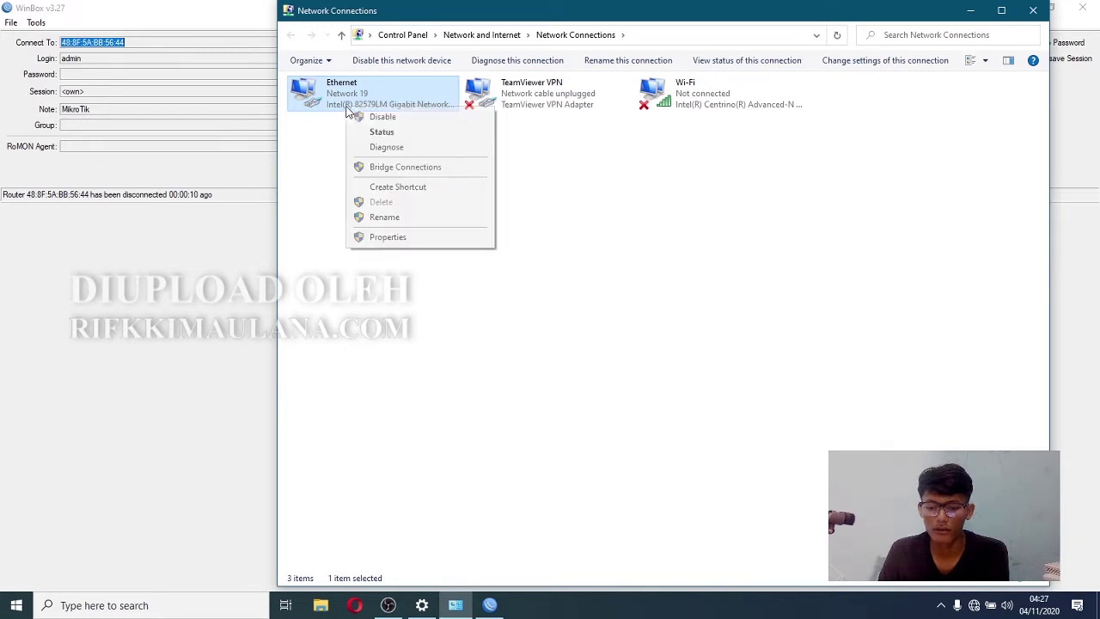
{"action": "left_click", "coordinate": [381, 131]}
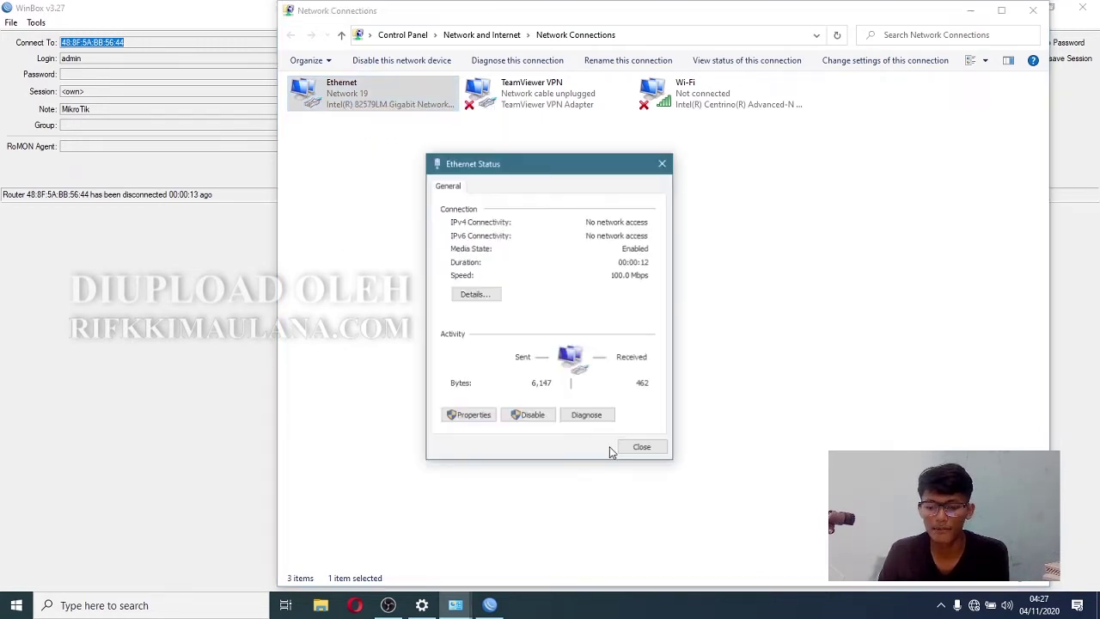
{"action": "left_click", "coordinate": [474, 294]}
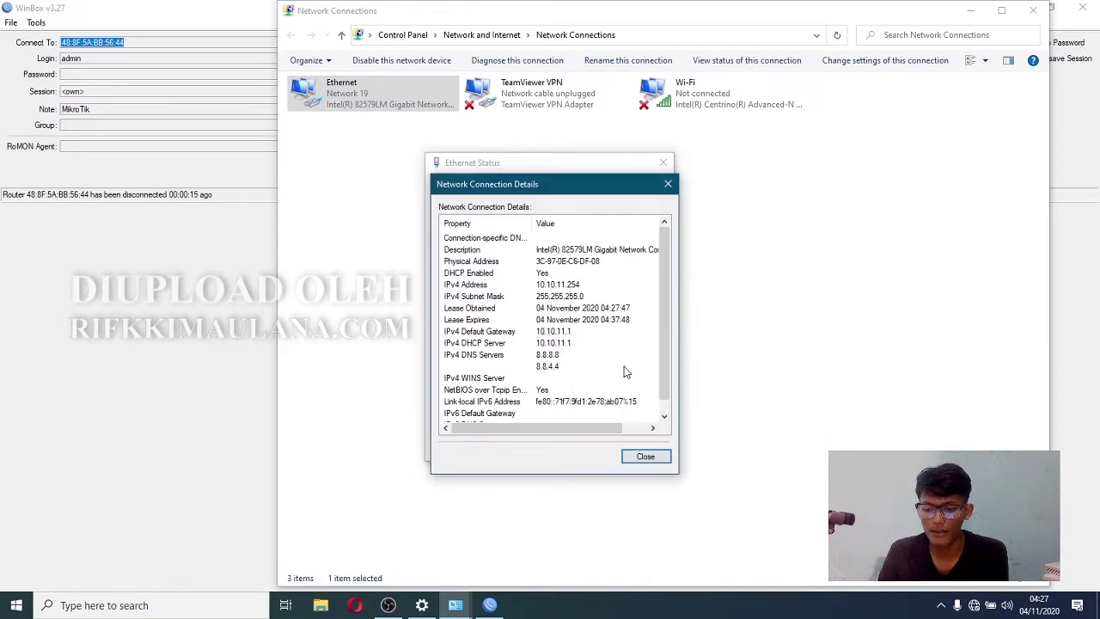
{"action": "left_click", "coordinate": [576, 345]}
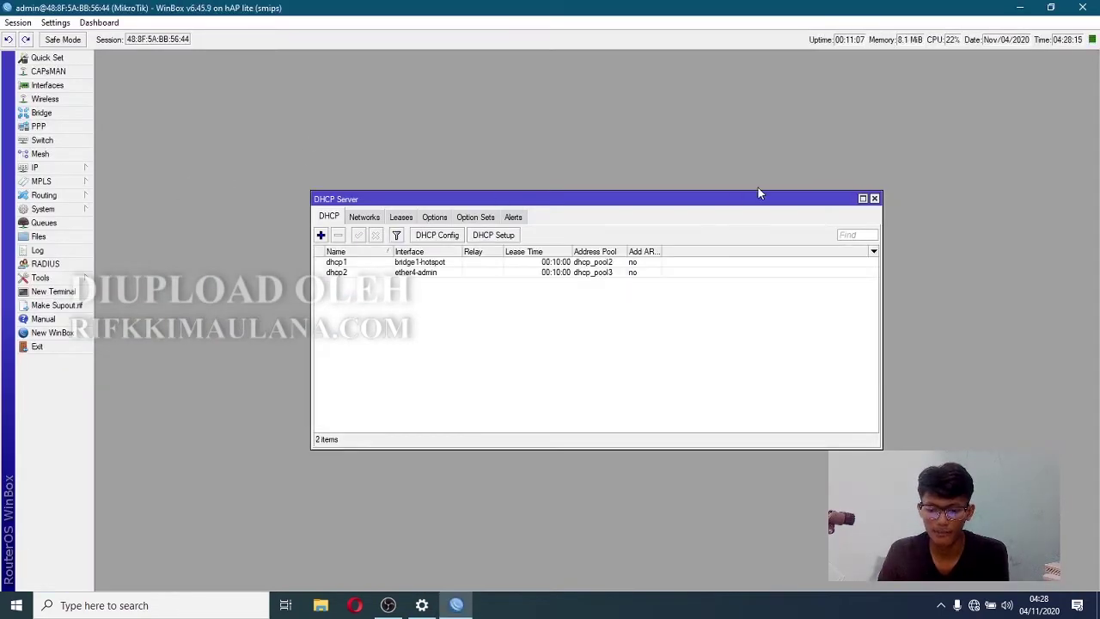
- Reopen the DHCP server list and inspect the dhcp1 and dhcp2 entries
{"action": "left_click", "coordinate": [875, 198]}
{"action": "left_click", "coordinate": [38, 167]}
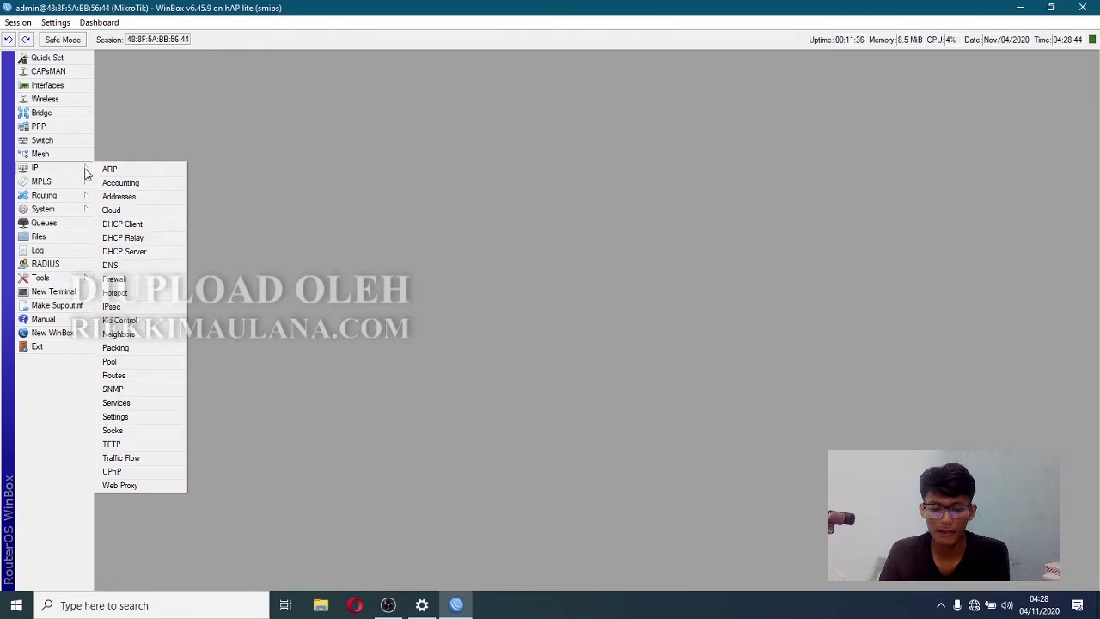
{"action": "left_click", "coordinate": [144, 258]}
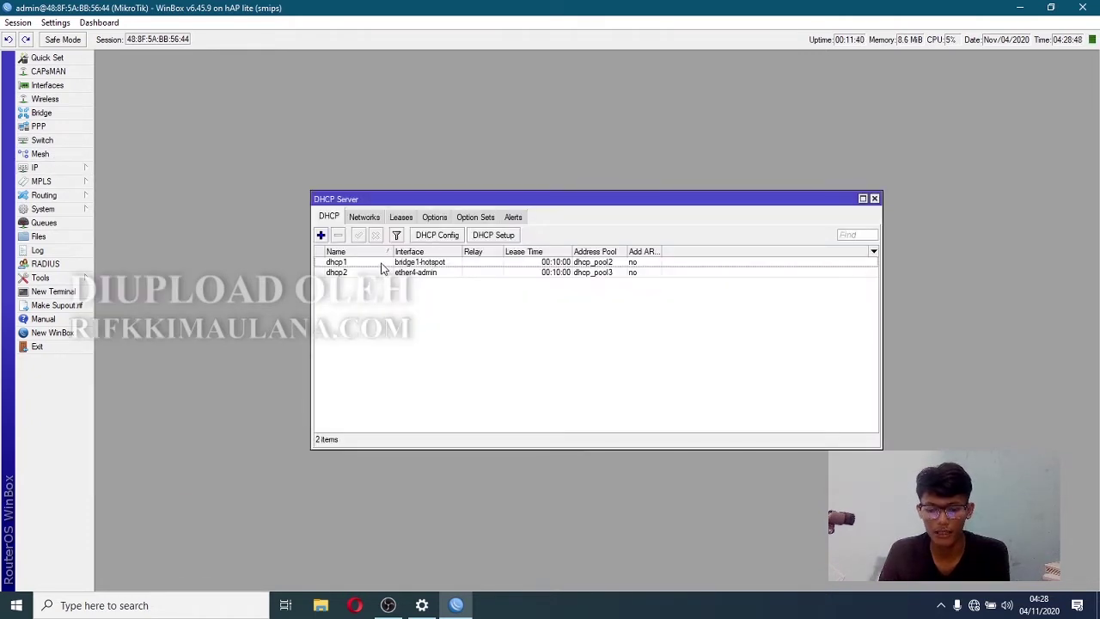
{"action": "left_click", "coordinate": [383, 262]}
{"action": "left_click", "coordinate": [380, 273]}
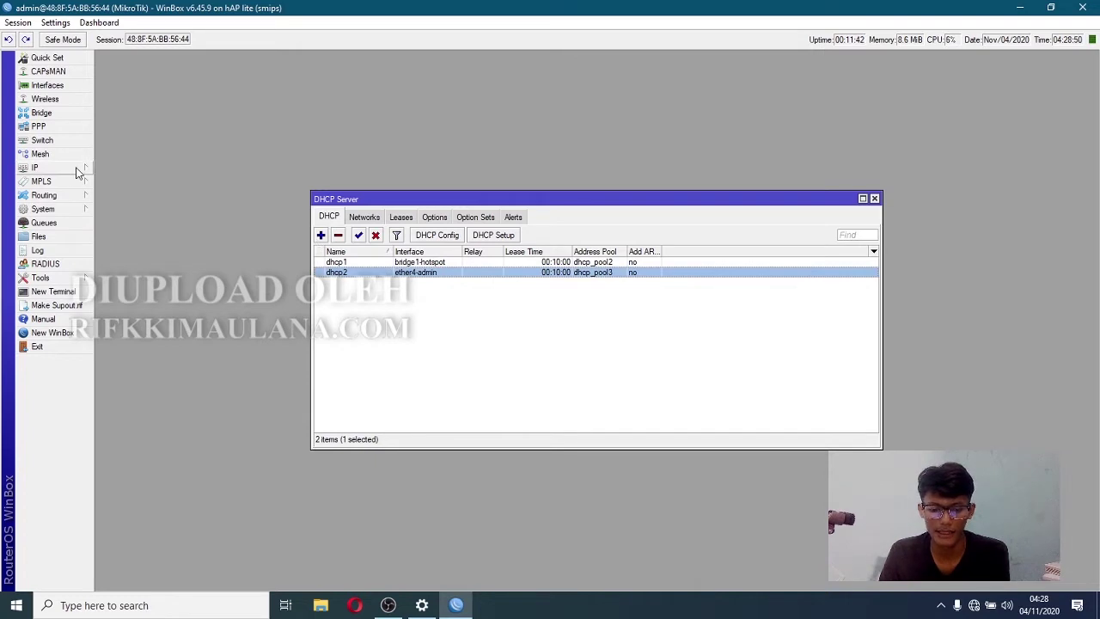
- Set router DNS servers to 8.8.8.8 and 8.8.4.4 with Allow Remote Requests, and save
{"action": "left_click", "coordinate": [78, 168]}
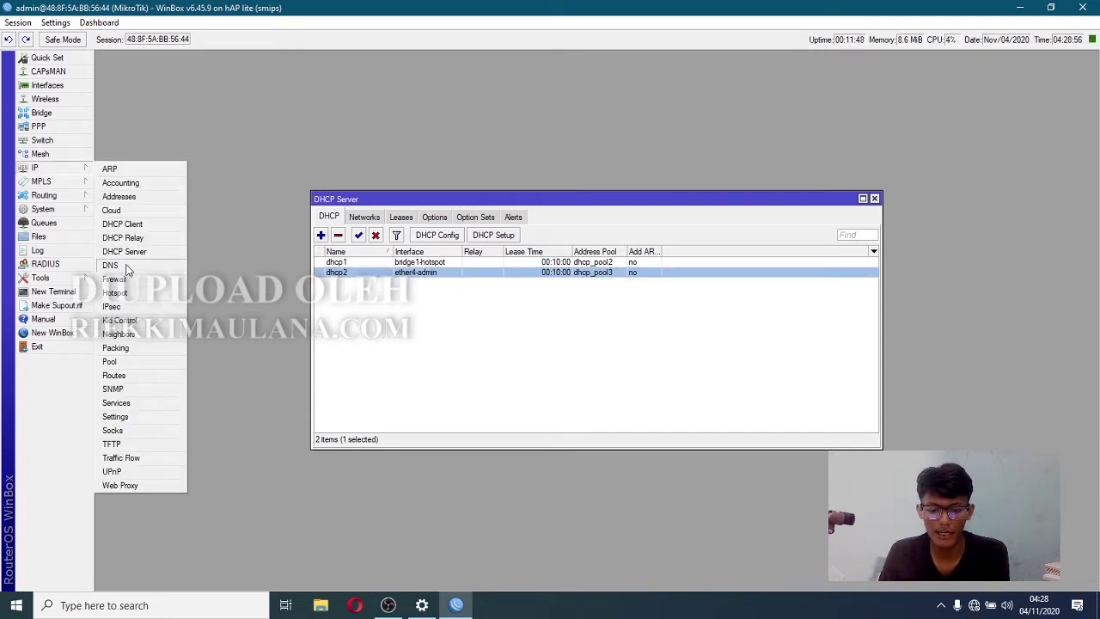
{"action": "left_click", "coordinate": [110, 266]}
{"action": "double_click", "coordinate": [584, 242]}
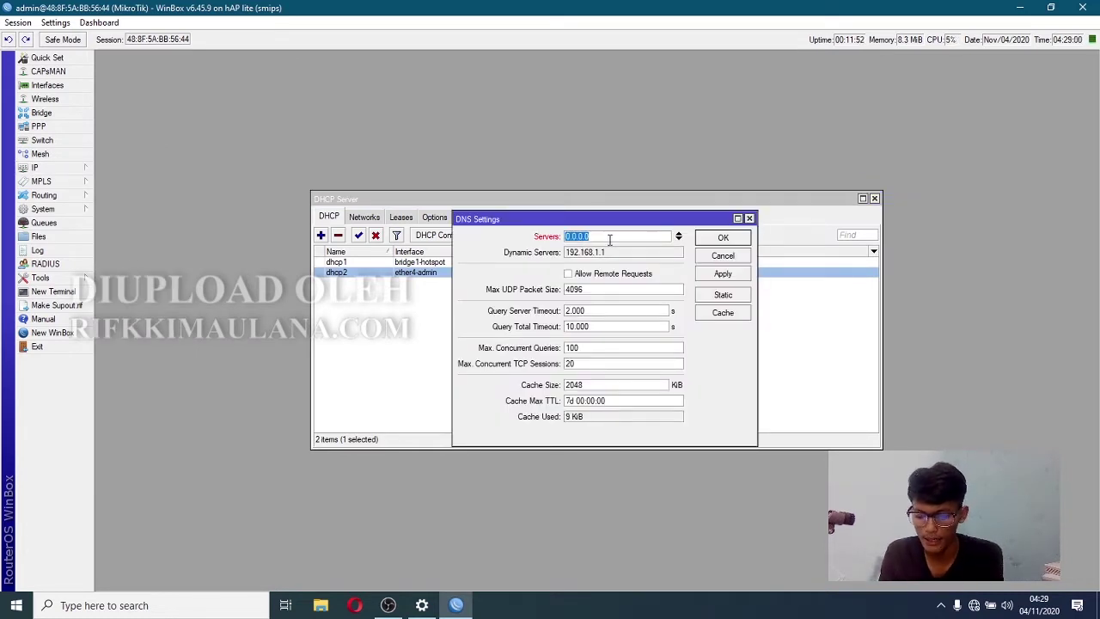
{"action": "type", "text": "8.8.8.8"}
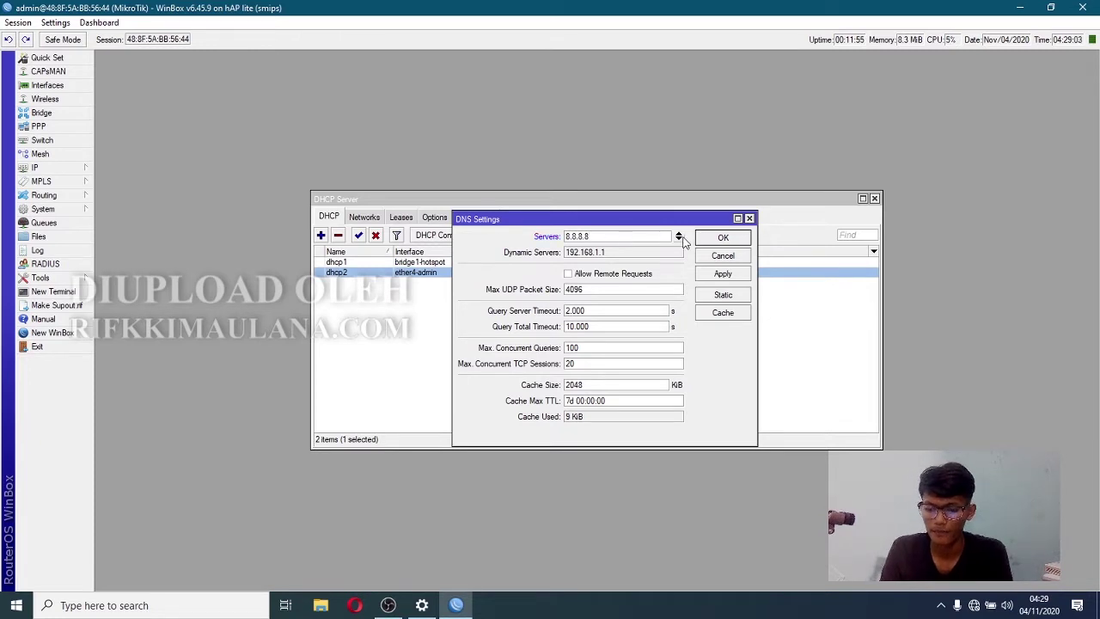
{"action": "left_click", "coordinate": [678, 239]}
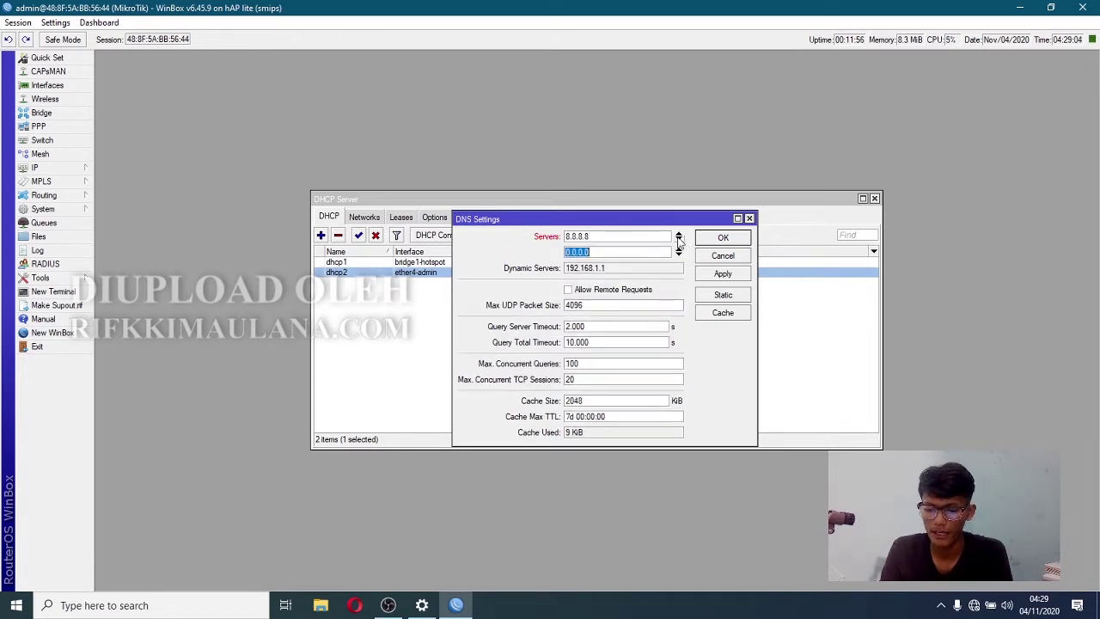
{"action": "type", "text": "8.8.4.4"}
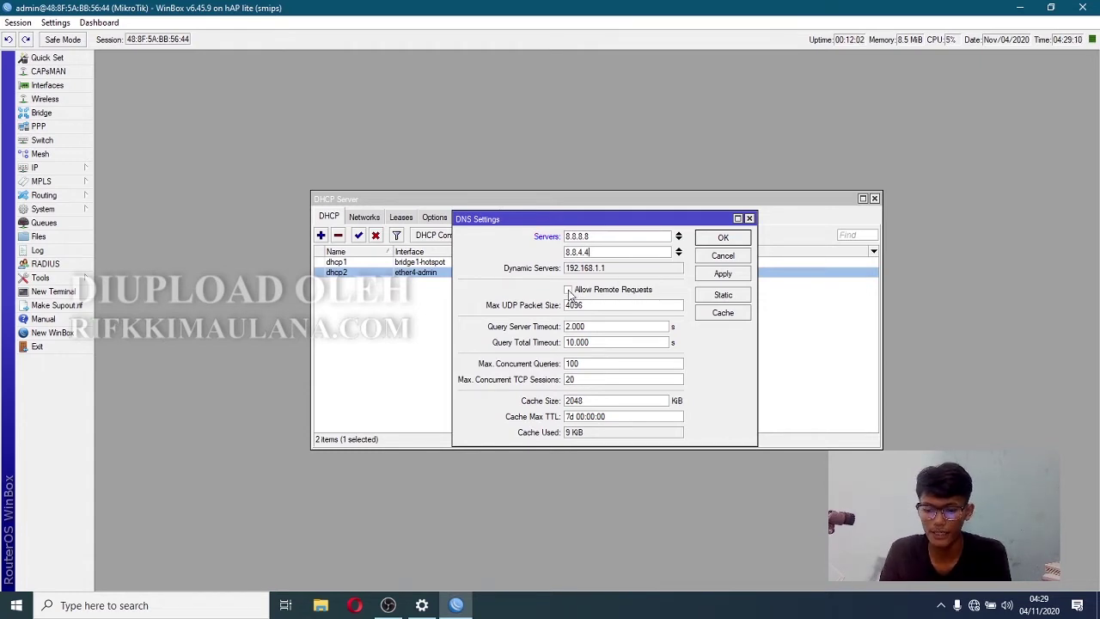
{"action": "left_click", "coordinate": [572, 293]}
{"action": "left_click", "coordinate": [724, 274]}
{"action": "left_click", "coordinate": [724, 239]}
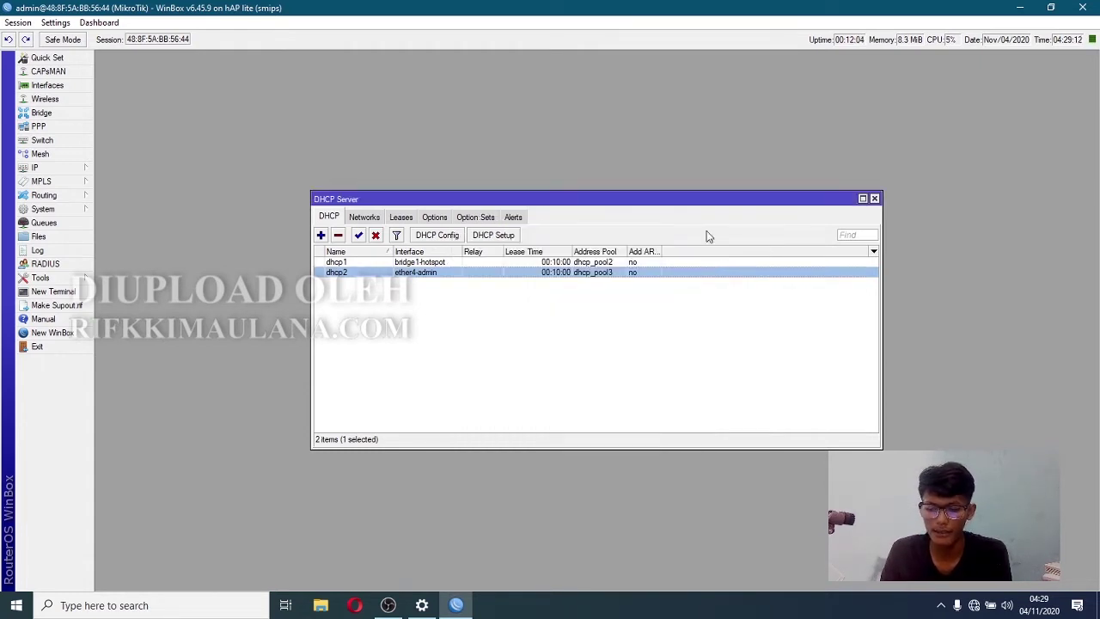
- Add a new firewall NAT rule, keeping the srcnat chain
{"action": "left_click", "coordinate": [39, 168]}
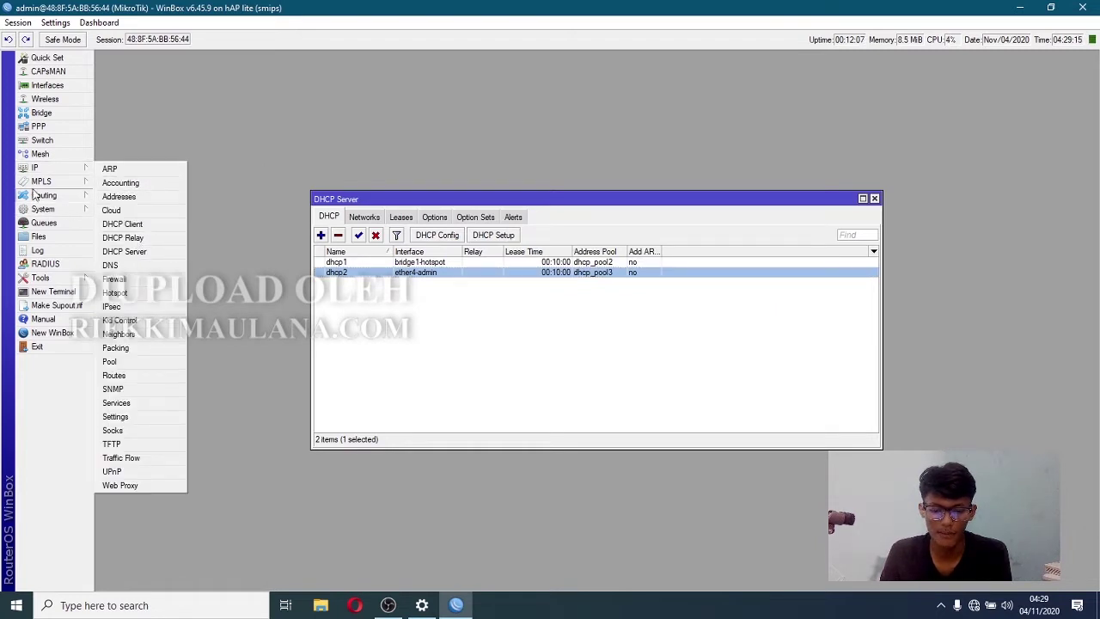
{"action": "left_click", "coordinate": [133, 285]}
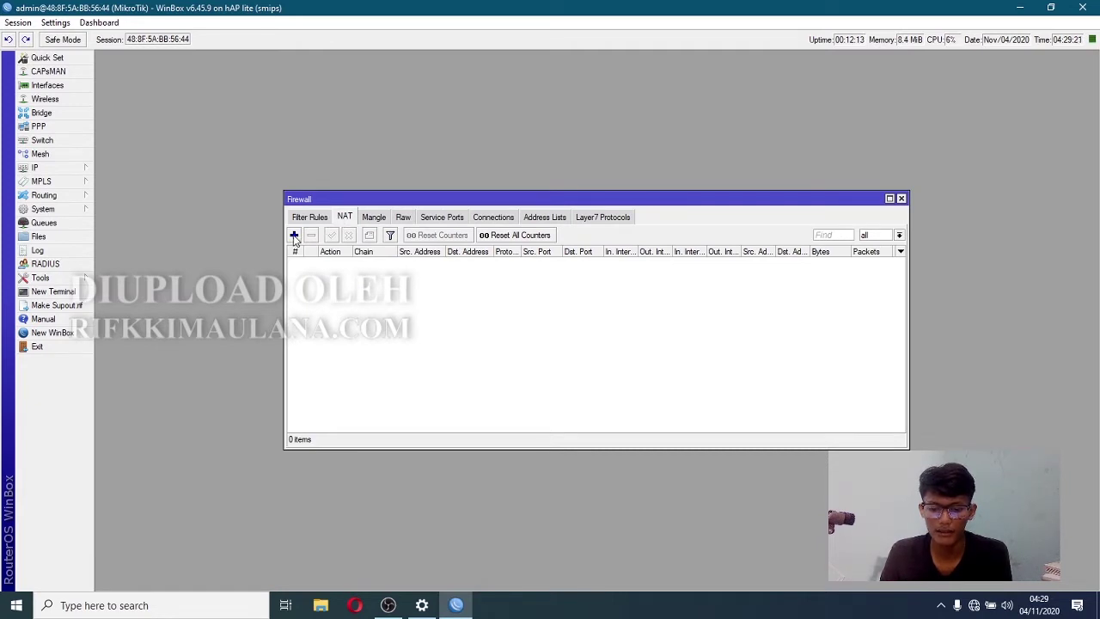
{"action": "left_click", "coordinate": [294, 236]}
{"action": "left_click", "coordinate": [498, 182]}
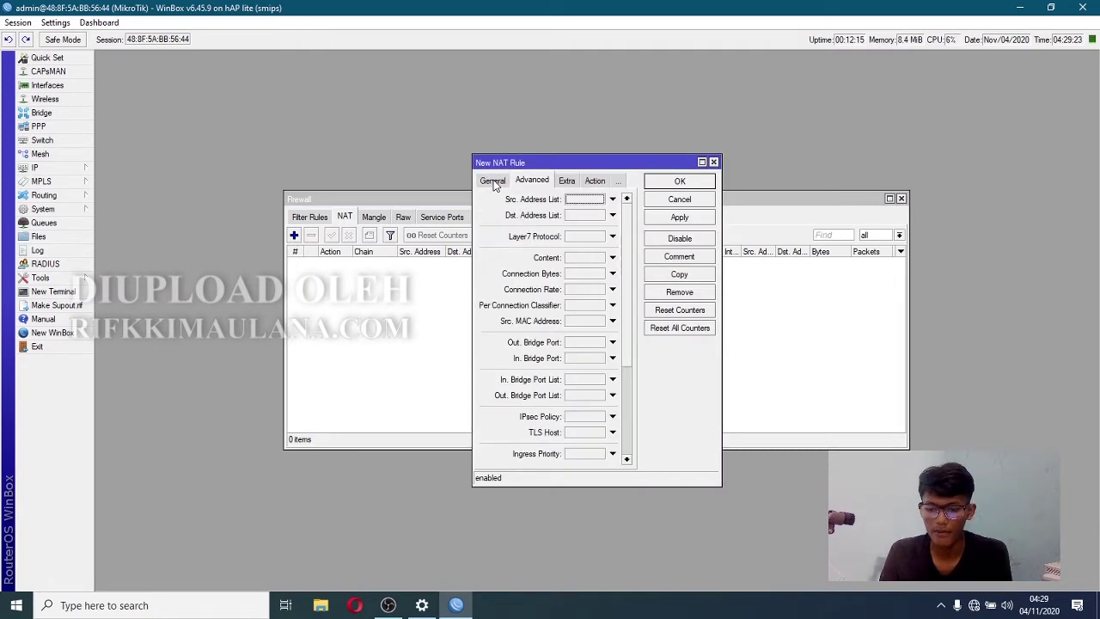
{"action": "left_click", "coordinate": [496, 183]}
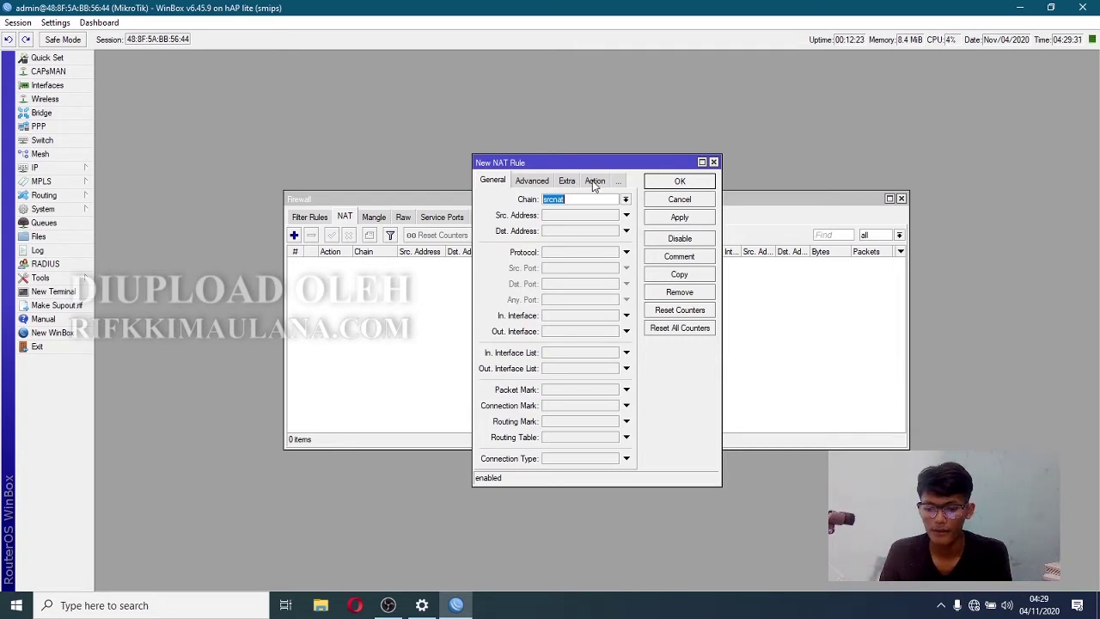
- Set the rule's action to masquerade, save it, and close the Firewall and DHCP Server windows
{"action": "left_click", "coordinate": [595, 181]}
{"action": "left_click", "coordinate": [541, 203]}
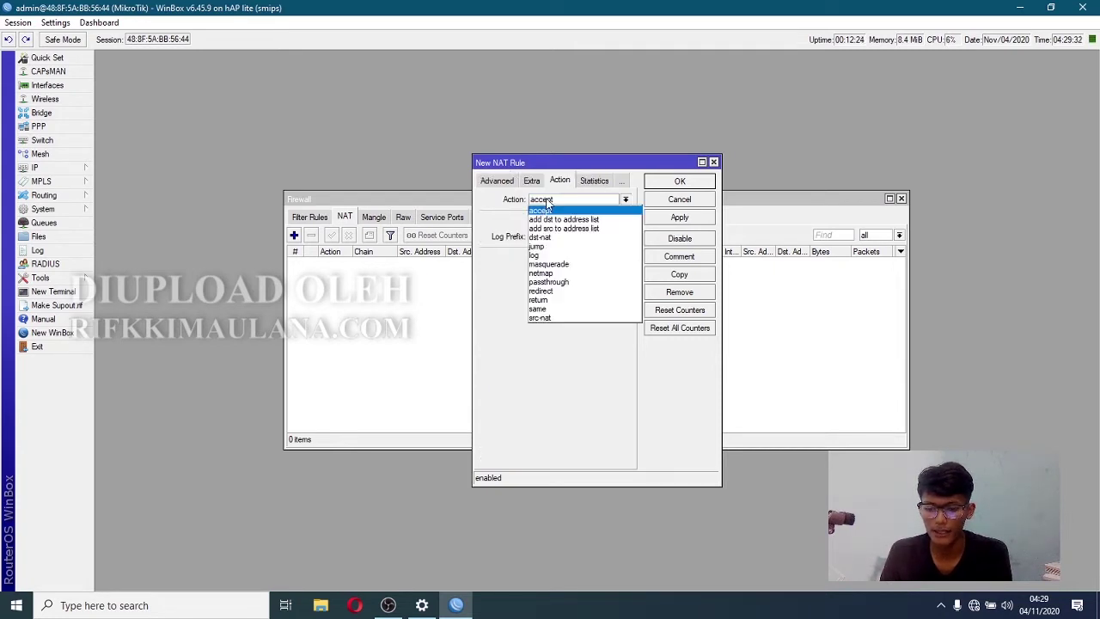
{"action": "left_click", "coordinate": [560, 265]}
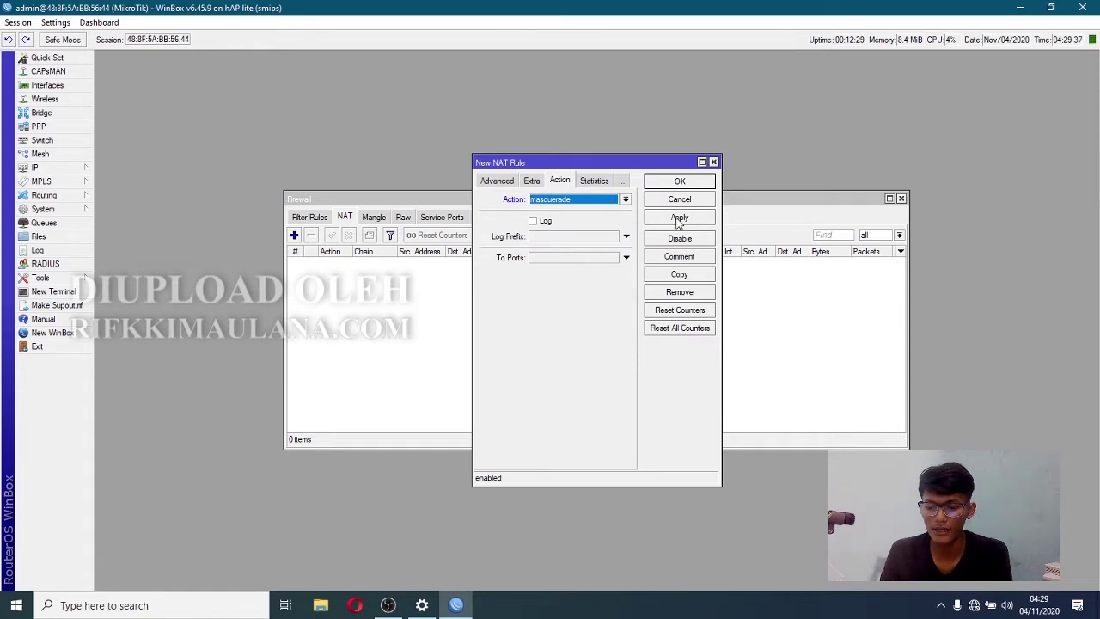
{"action": "left_click", "coordinate": [679, 219]}
{"action": "left_click", "coordinate": [679, 182]}
{"action": "left_click", "coordinate": [901, 199]}
{"action": "left_click", "coordinate": [875, 198]}
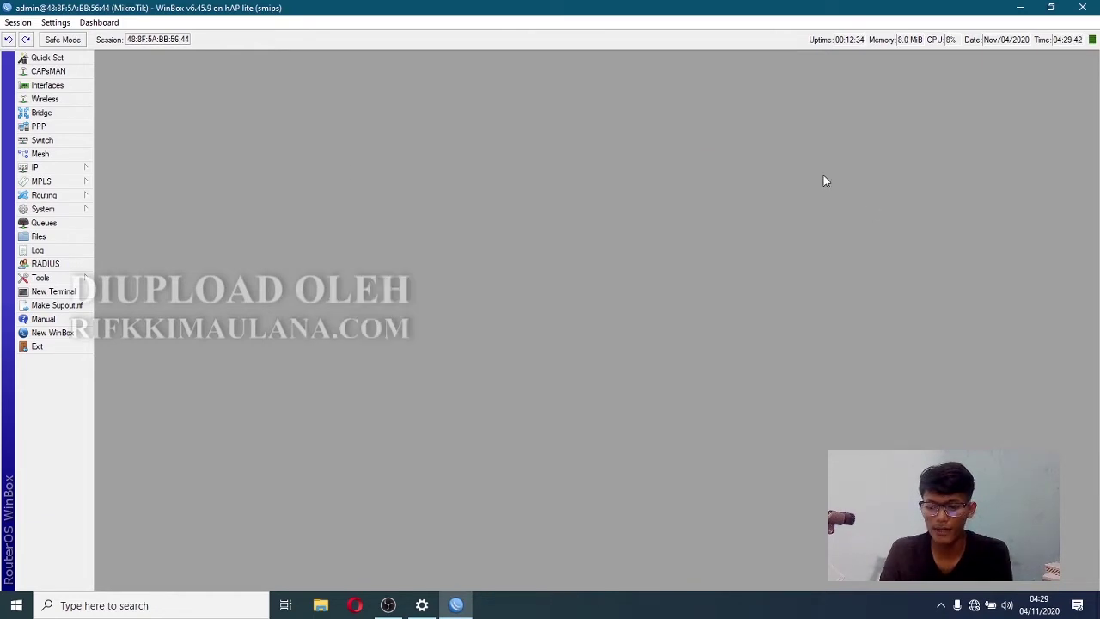
- Ping 8.8.8.8 from a new router terminal, then stop it with Ctrl+C
{"action": "left_click", "coordinate": [63, 291]}
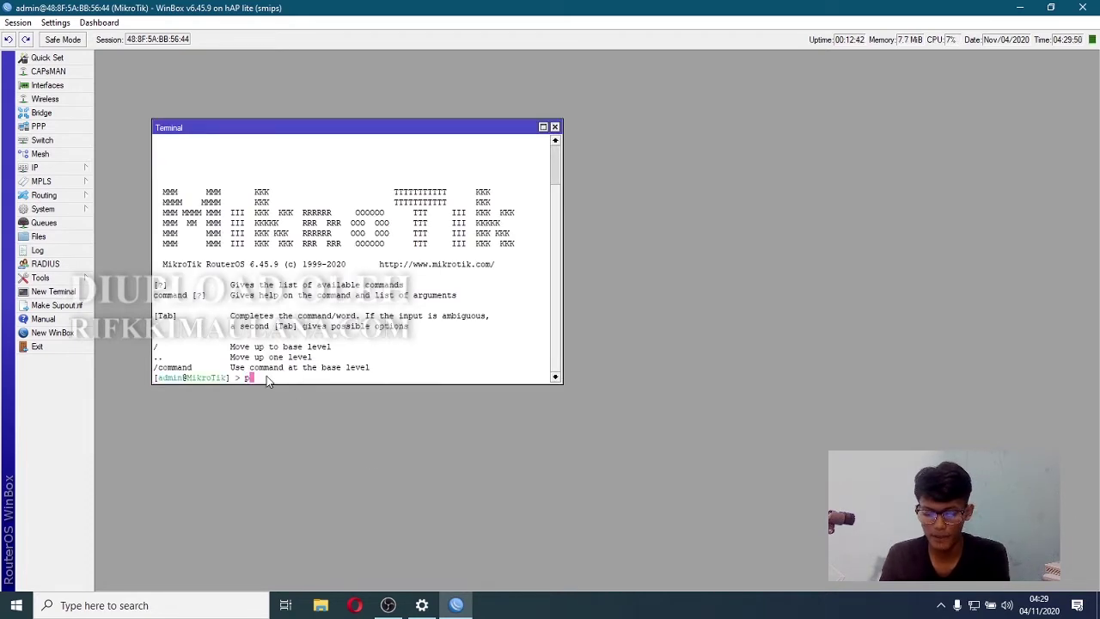
{"action": "type", "text": "ping 8."}
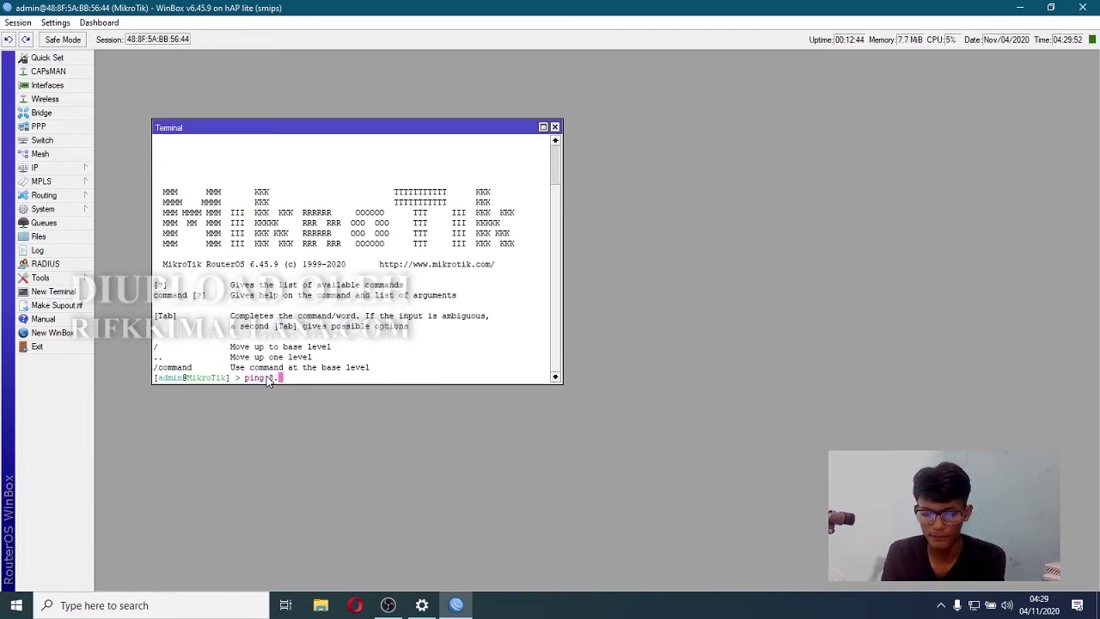
{"action": "type", "text": "8.8.8"}
{"action": "key", "text": "Return"}
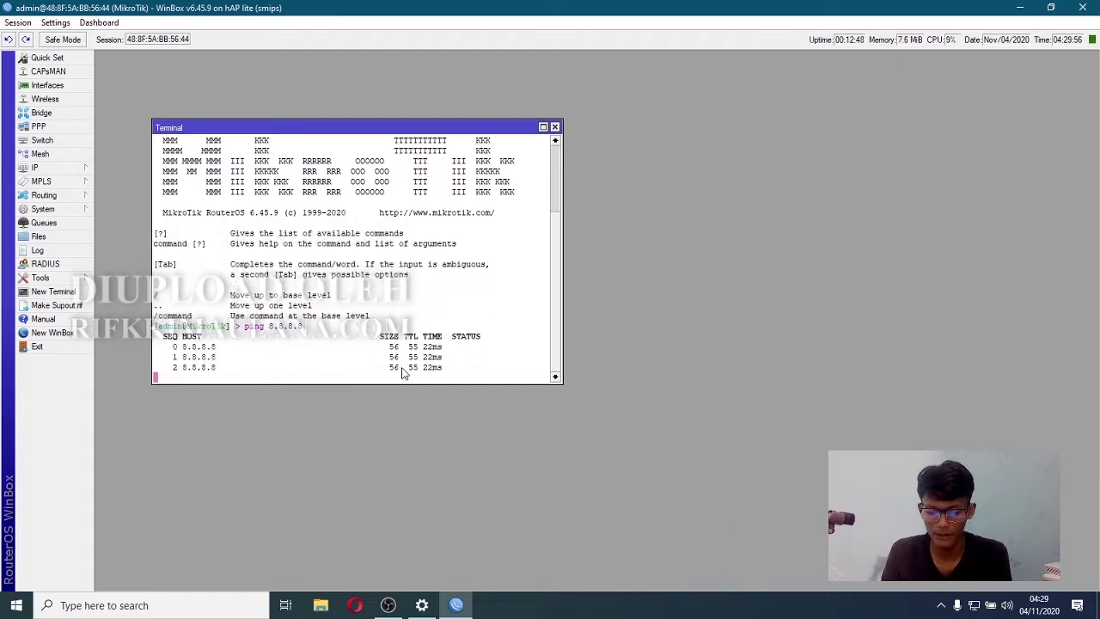
{"action": "key", "text": "ctrl+c"}
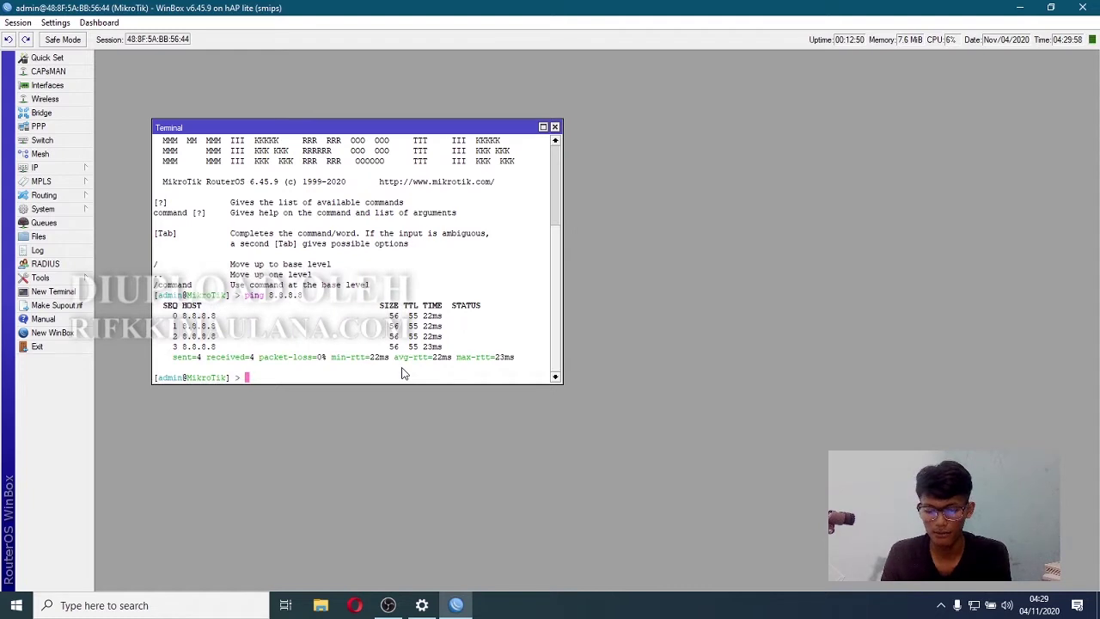
- Ping google.com from the router terminal, stop it, then bring up the Windows Run box
{"action": "type", "text": "ping "}
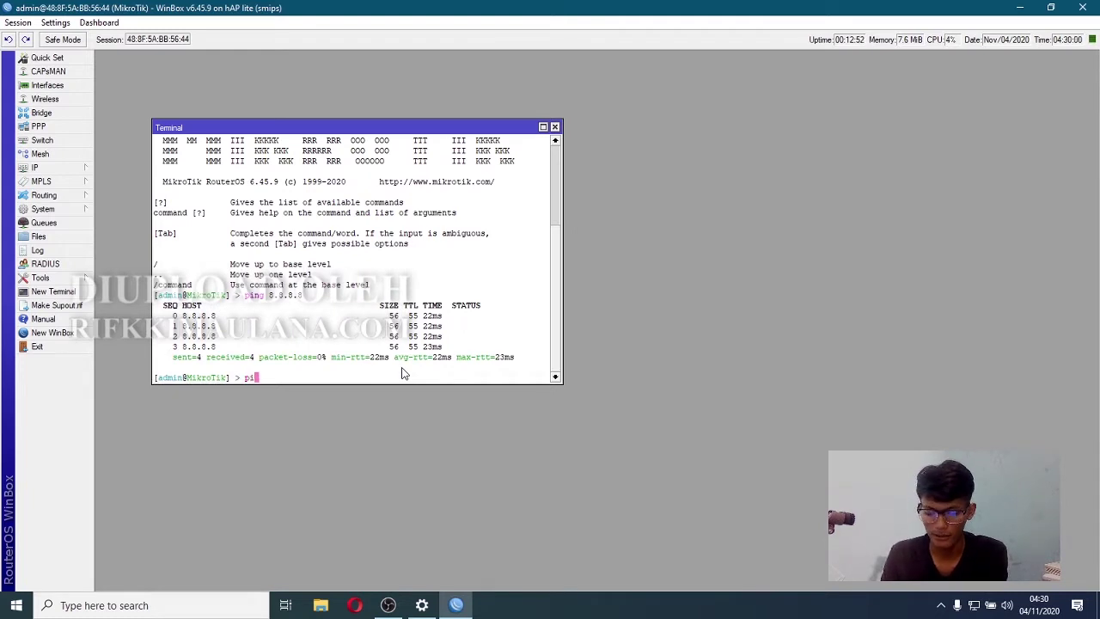
{"action": "type", "text": "google."}
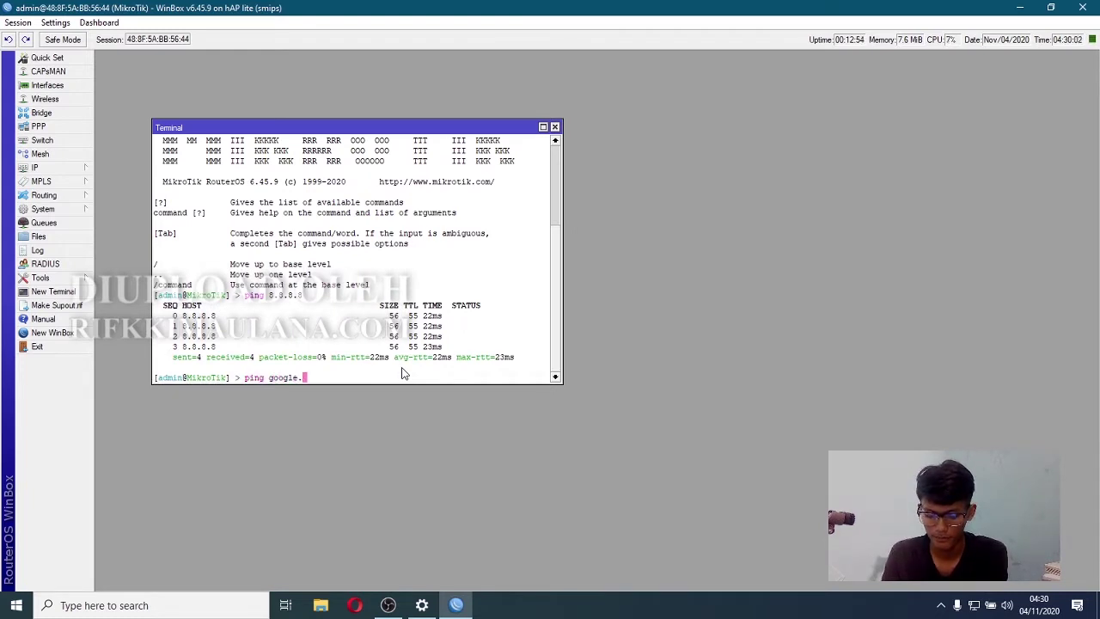
{"action": "type", "text": "com"}
{"action": "key", "text": "Return"}
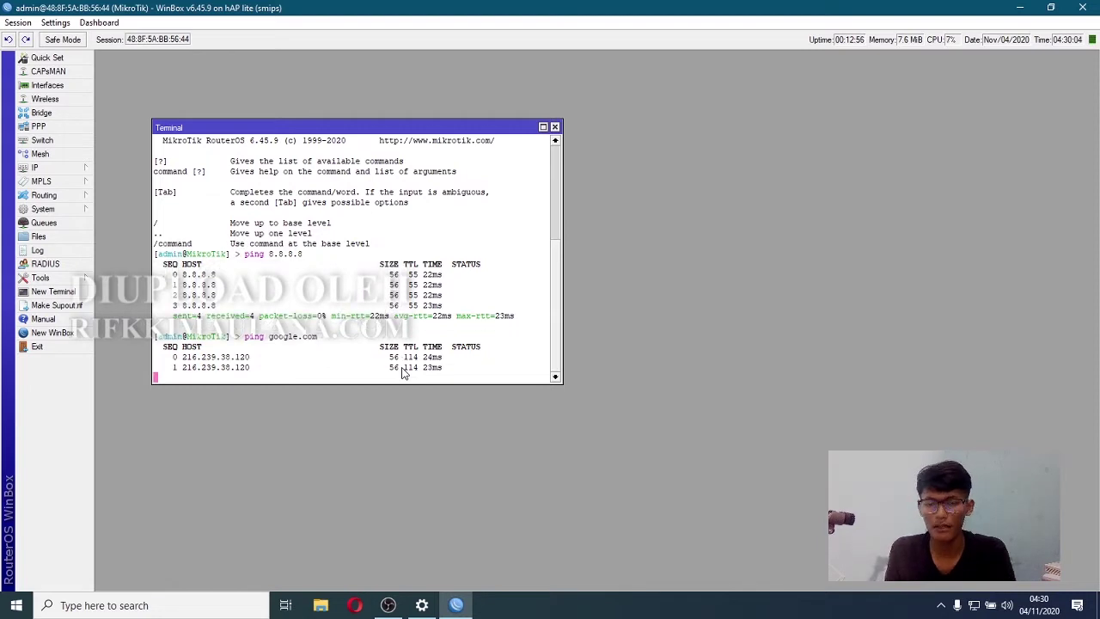
{"action": "key", "text": "ctrl+c"}
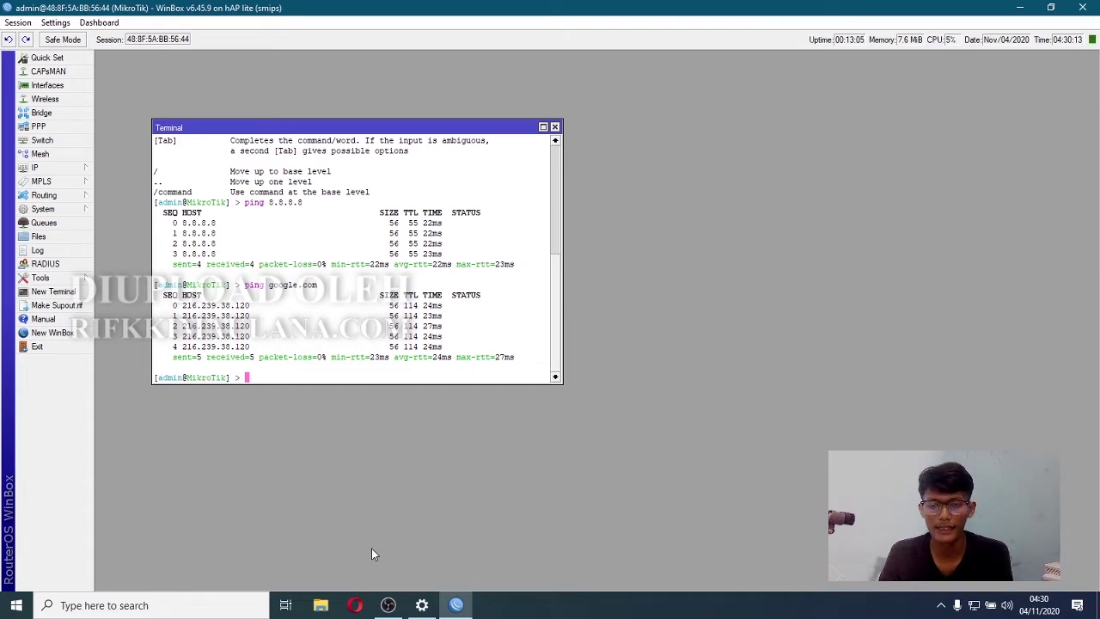
{"action": "key", "text": "super+r"}
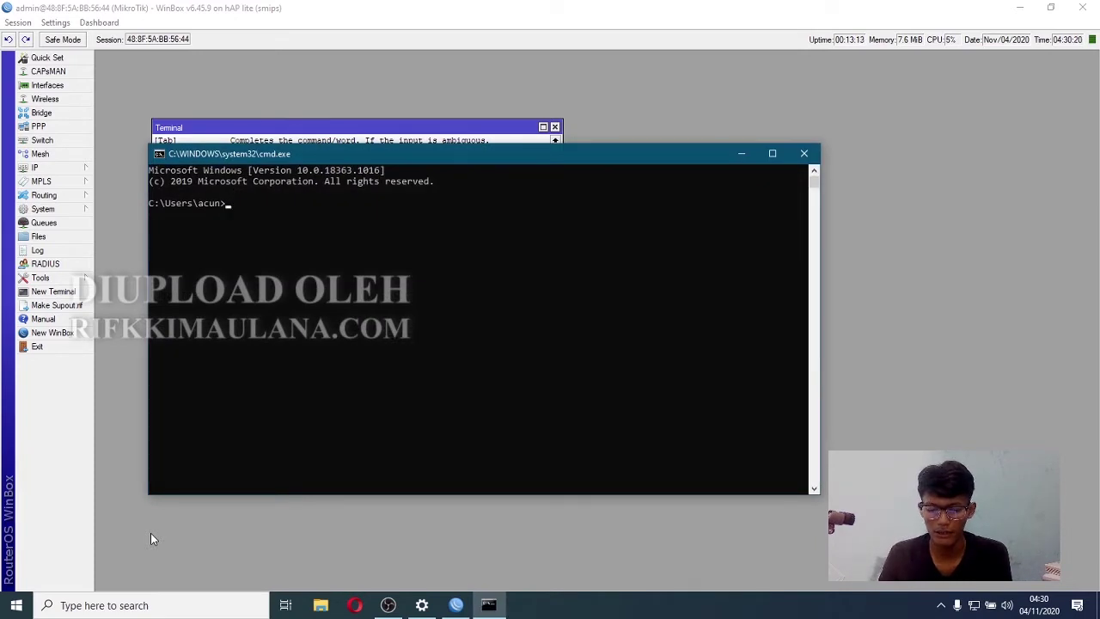
- Ping google.com in the Windows command prompt, then close it and the WinBox terminal
{"action": "type", "text": "ping gooogle.com"}
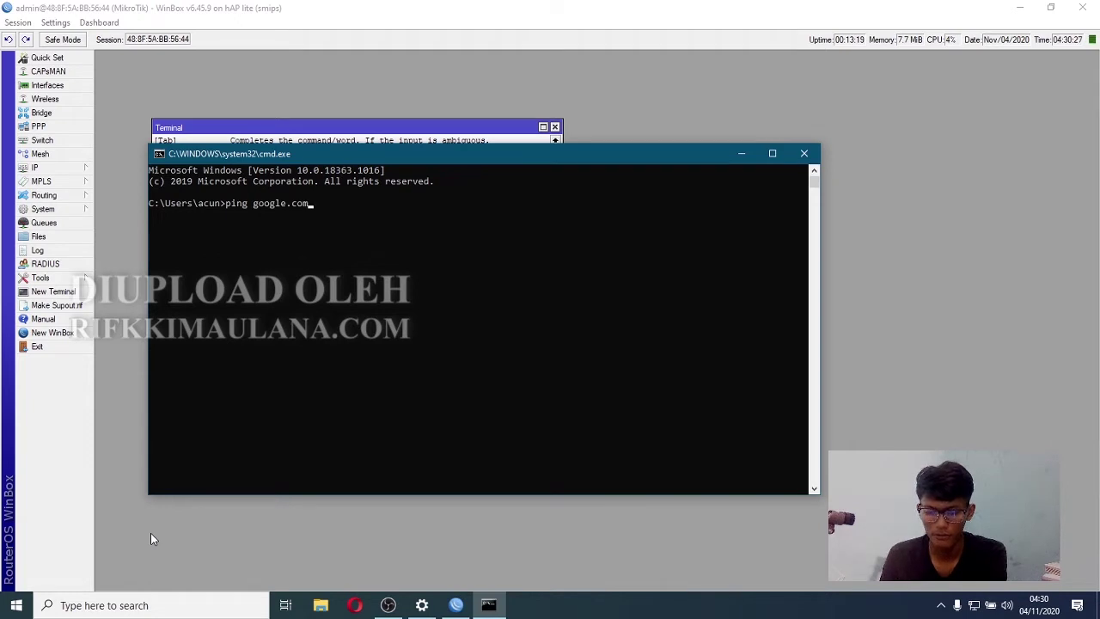
{"action": "key", "text": "Return"}
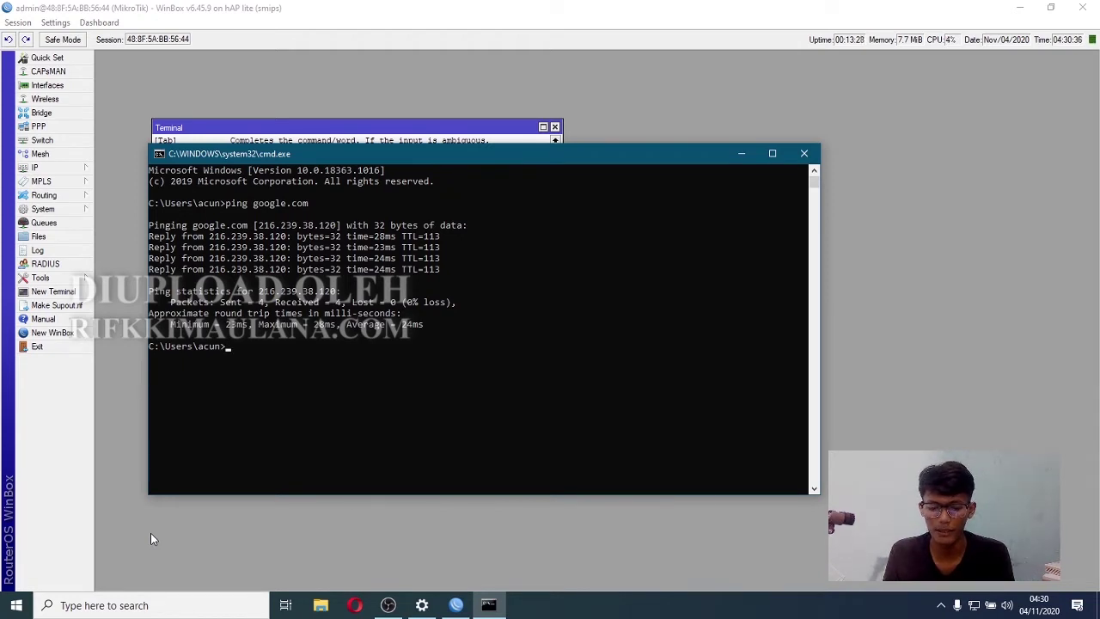
{"action": "left_click", "coordinate": [805, 154]}
{"action": "left_click", "coordinate": [554, 128]}
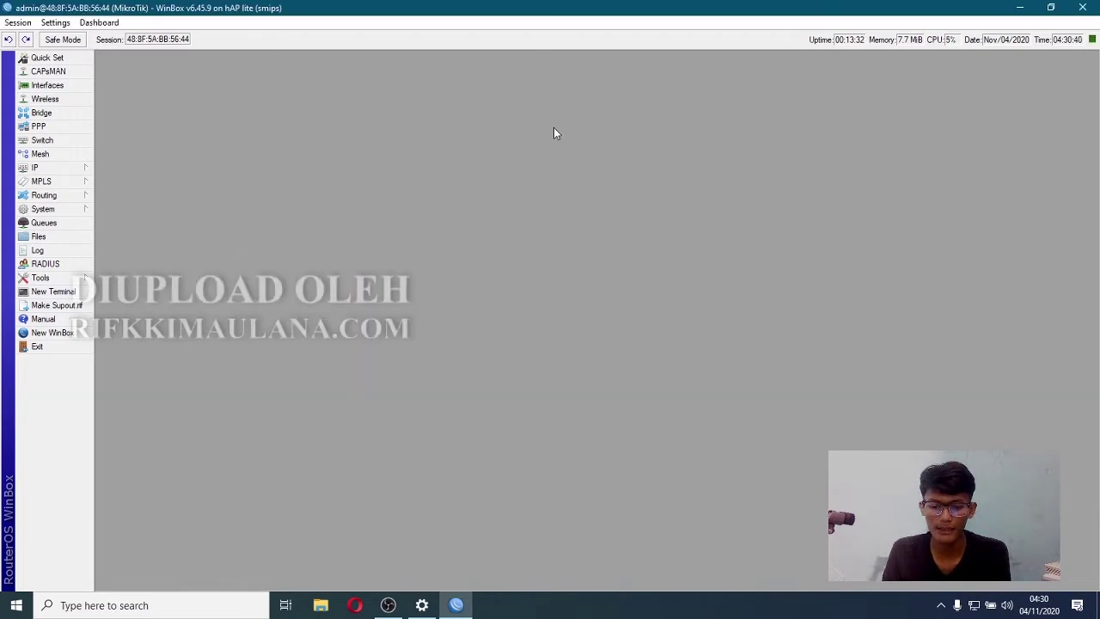
- Start Hotspot Setup from the hotspot Servers list and choose interface bridge1-hotspot
{"action": "left_click", "coordinate": [80, 171]}
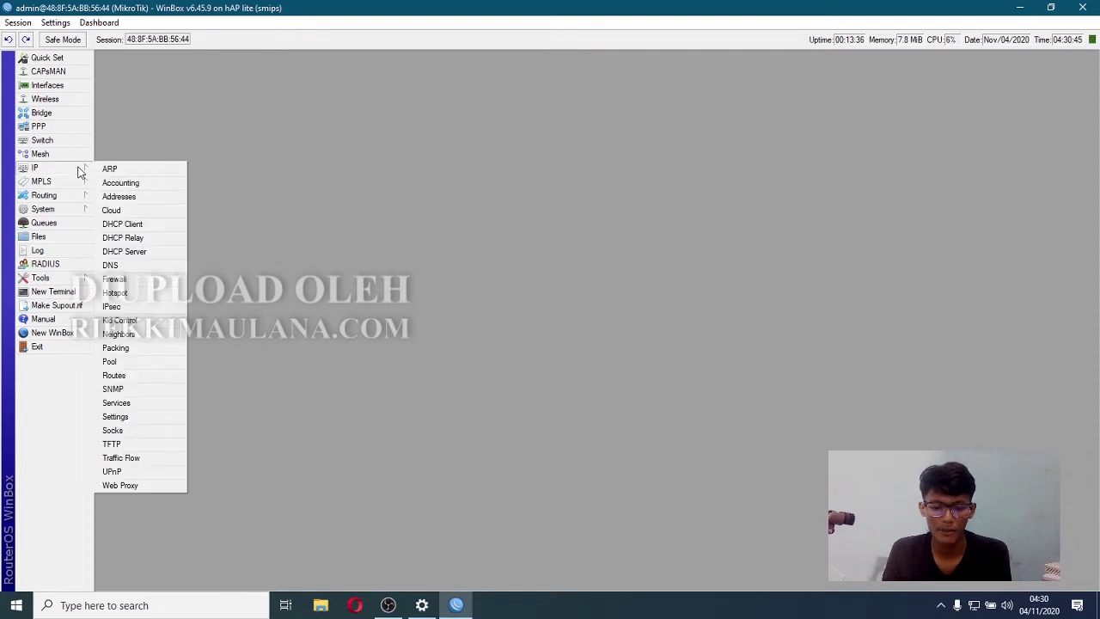
{"action": "left_click", "coordinate": [138, 294]}
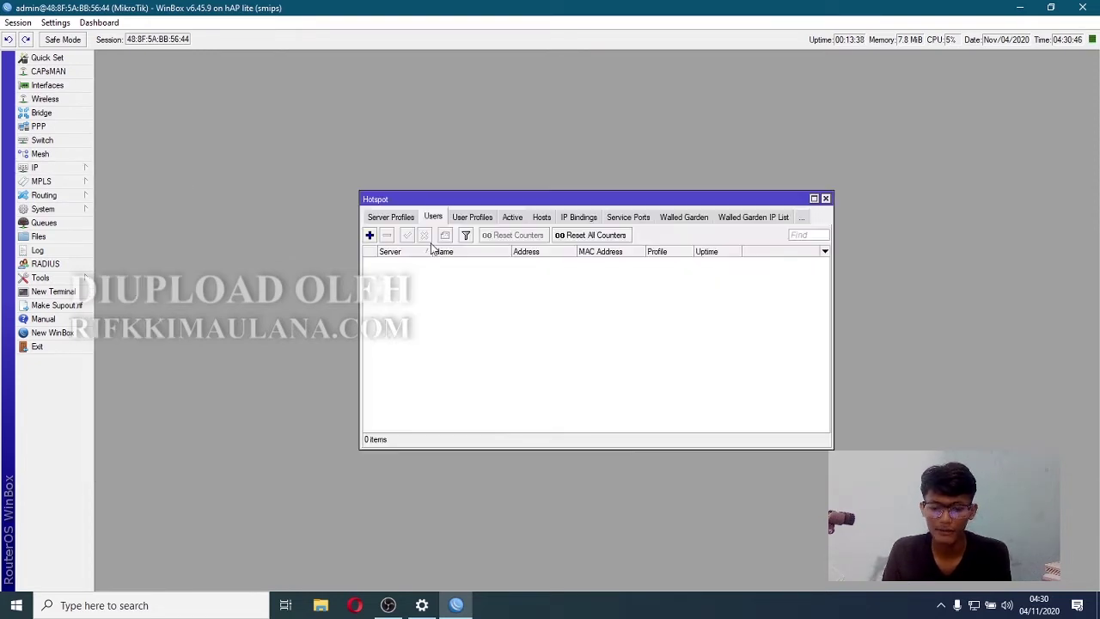
{"action": "left_click", "coordinate": [379, 217]}
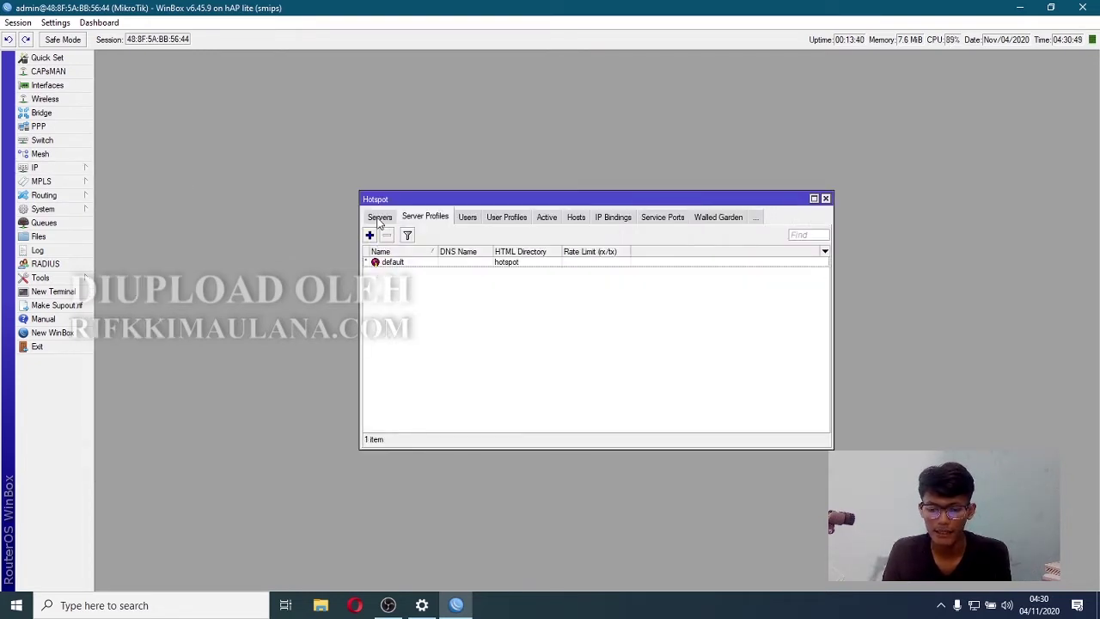
{"action": "left_click", "coordinate": [379, 218]}
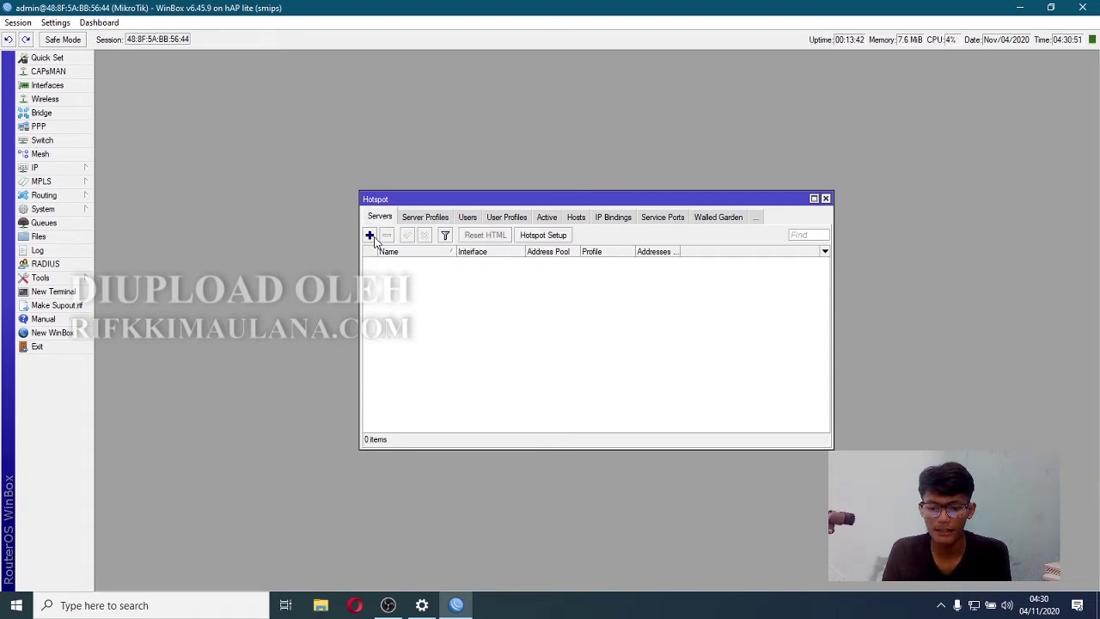
{"action": "left_click", "coordinate": [555, 238]}
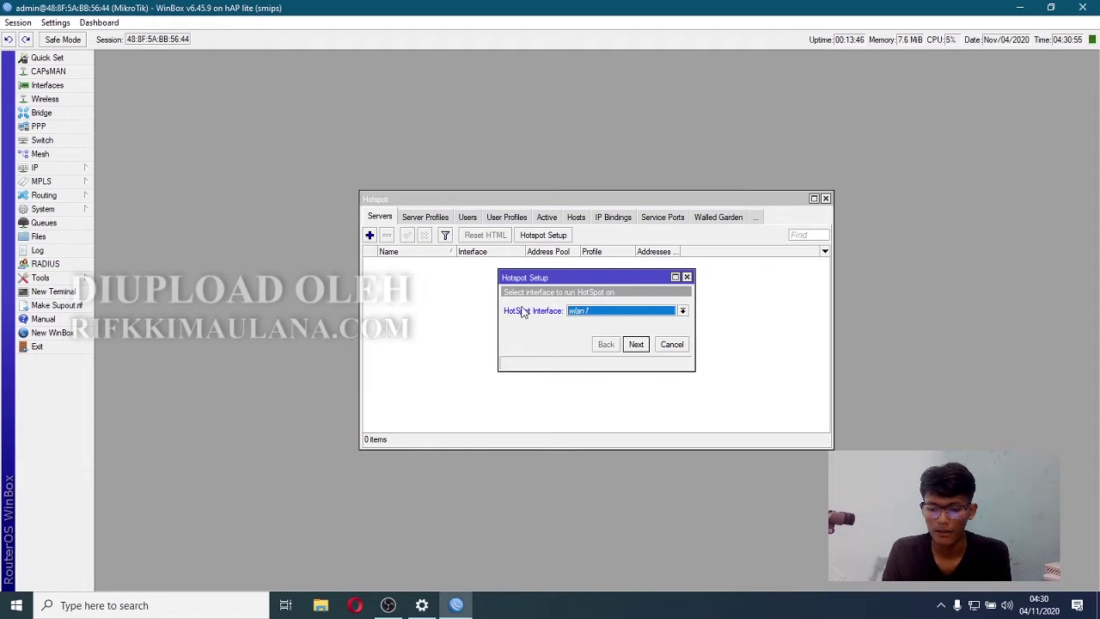
{"action": "left_click", "coordinate": [681, 311]}
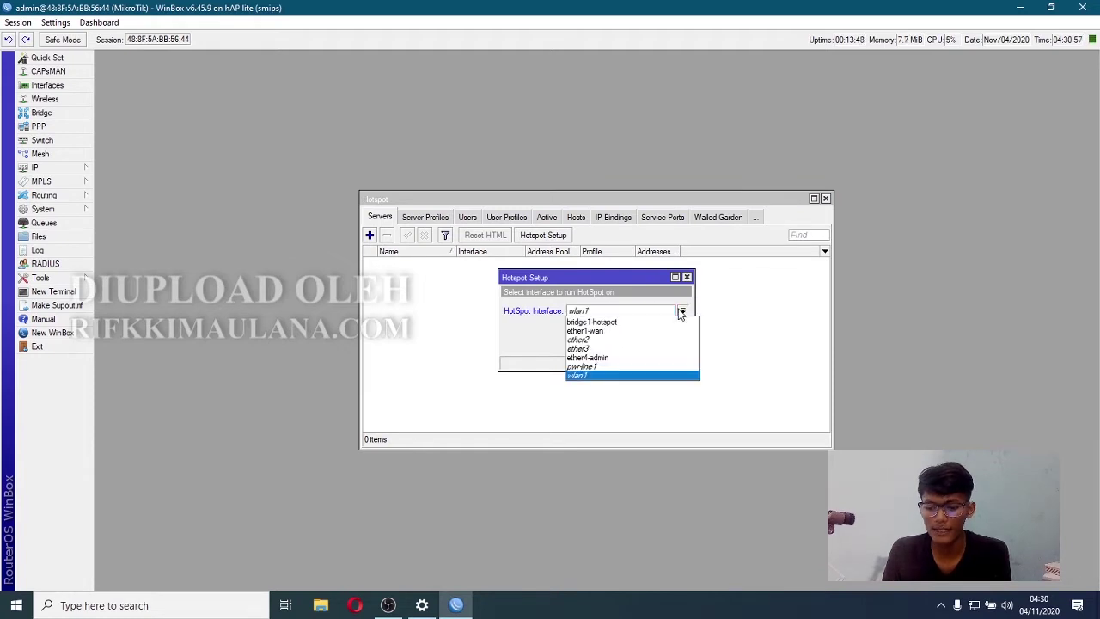
{"action": "left_click", "coordinate": [639, 324]}
{"action": "left_click", "coordinate": [638, 348]}
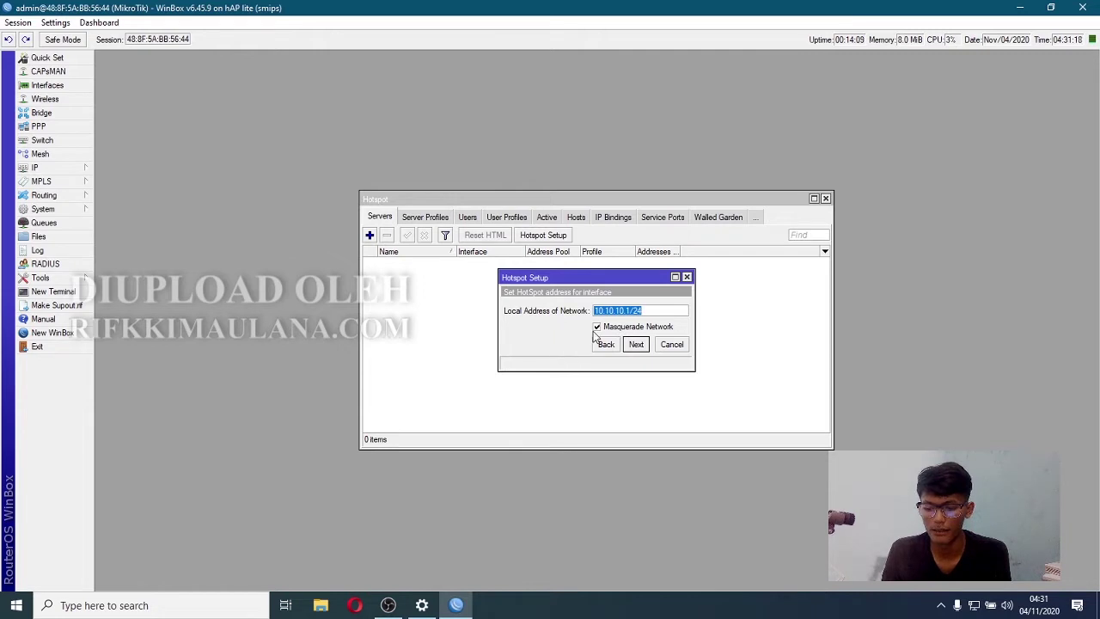
- Untick masquerade, accept address 10.10.10.1/24 and pool 10.10.10.2-10.10.10.254, skip certificate and SMTP
{"action": "left_click", "coordinate": [597, 328]}
{"action": "left_click", "coordinate": [636, 344]}
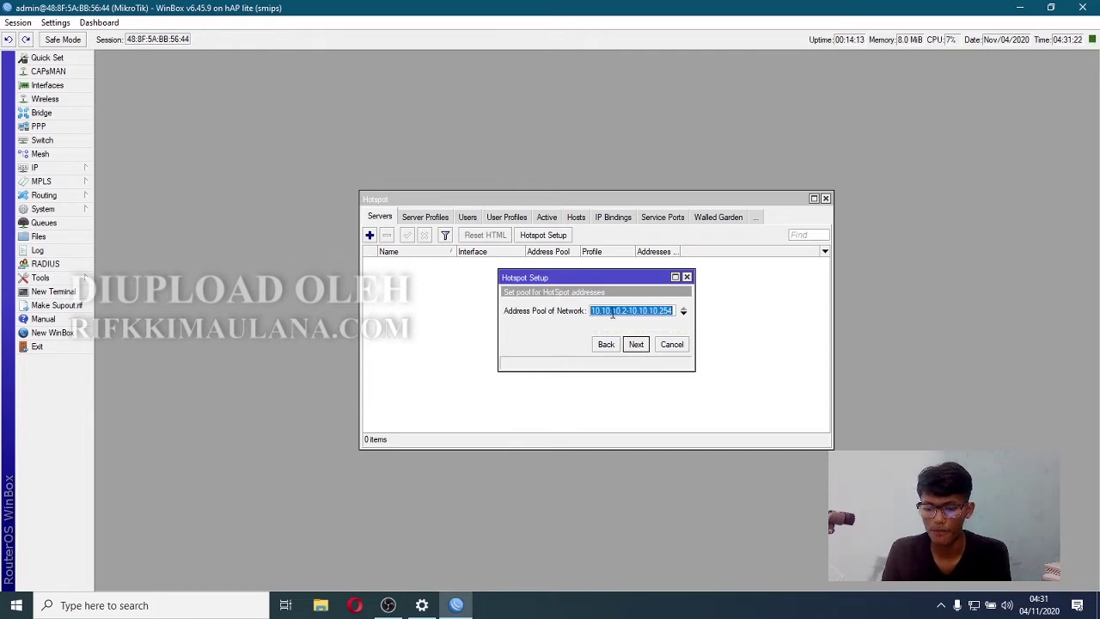
{"action": "left_click", "coordinate": [640, 351]}
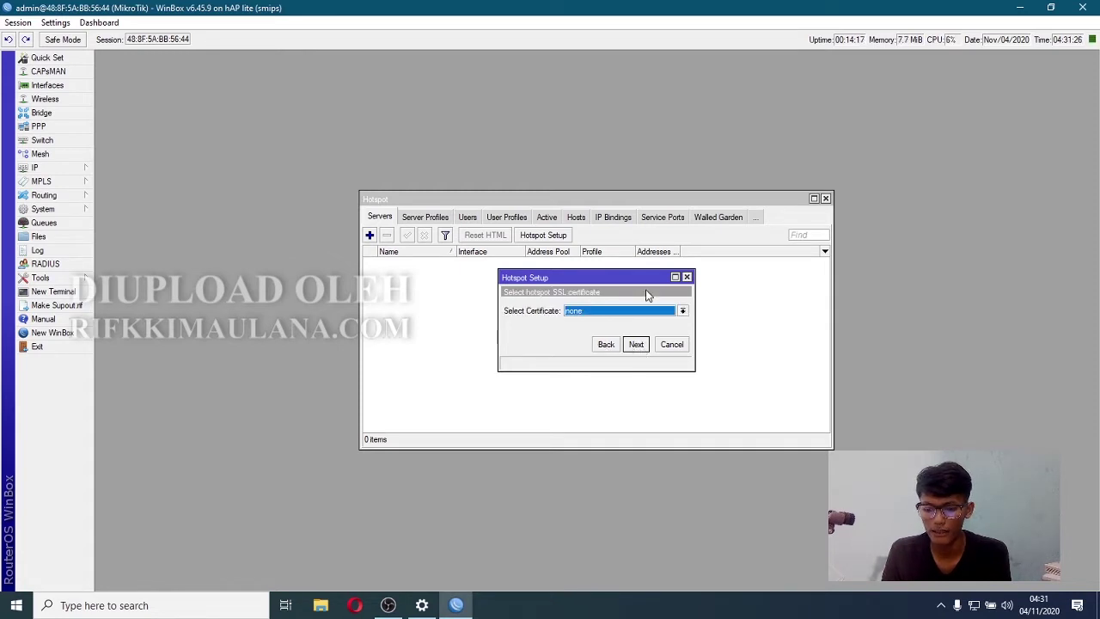
{"action": "left_click", "coordinate": [634, 344]}
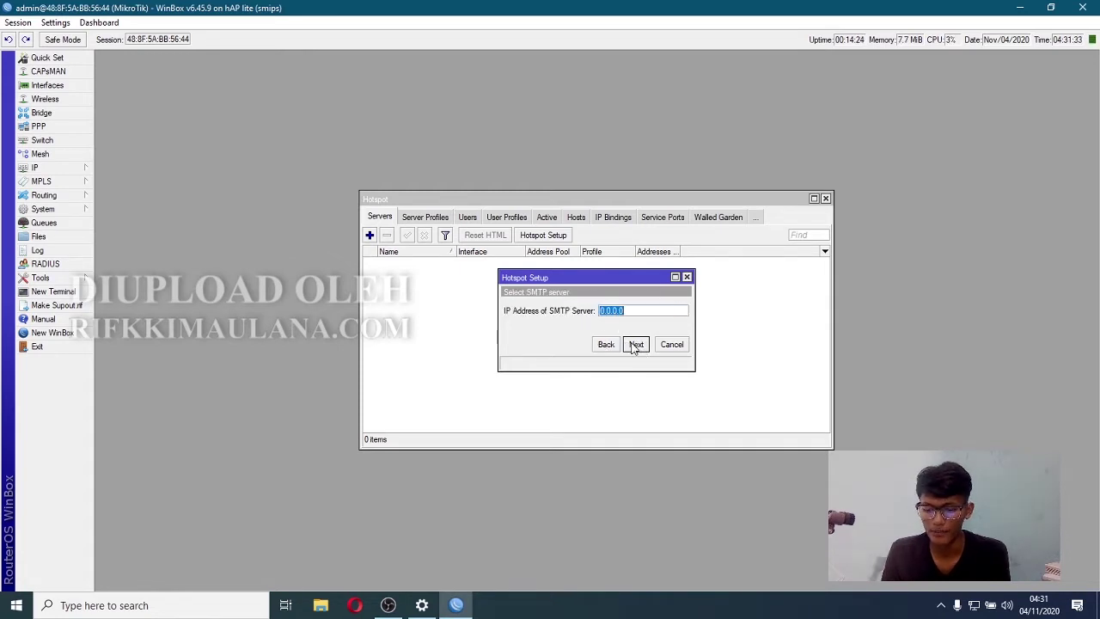
{"action": "left_click", "coordinate": [636, 344]}
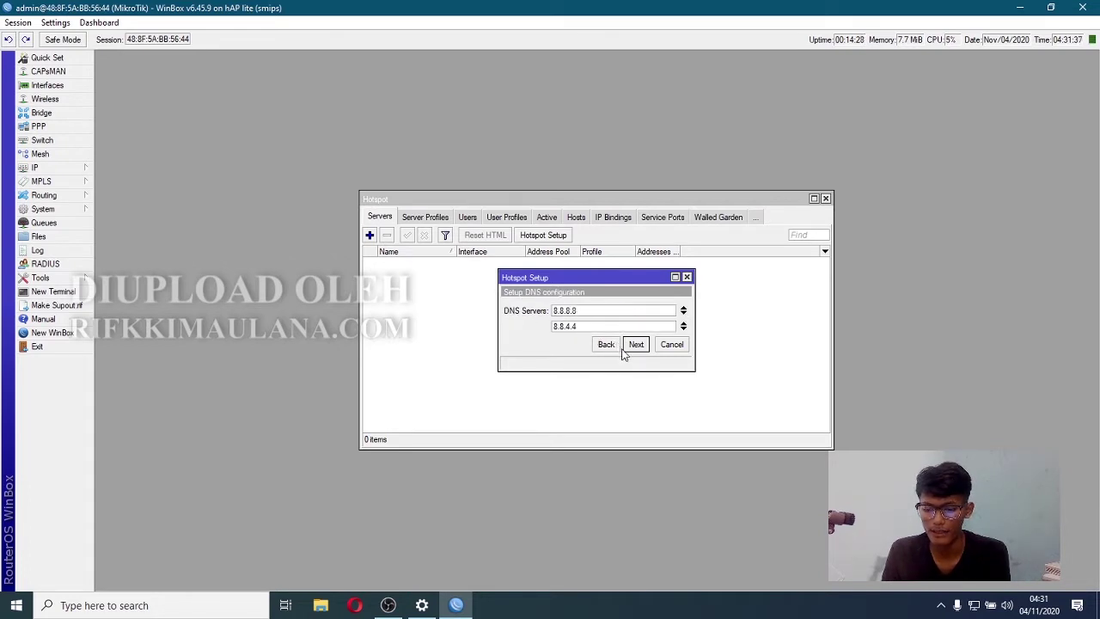
- Accept DNS servers 8.8.8.8 and 8.8.4.4, DNS name imas.net, and the local user to finish
{"action": "left_click_drag", "start_coordinate": [580, 326], "coordinate": [551, 331]}
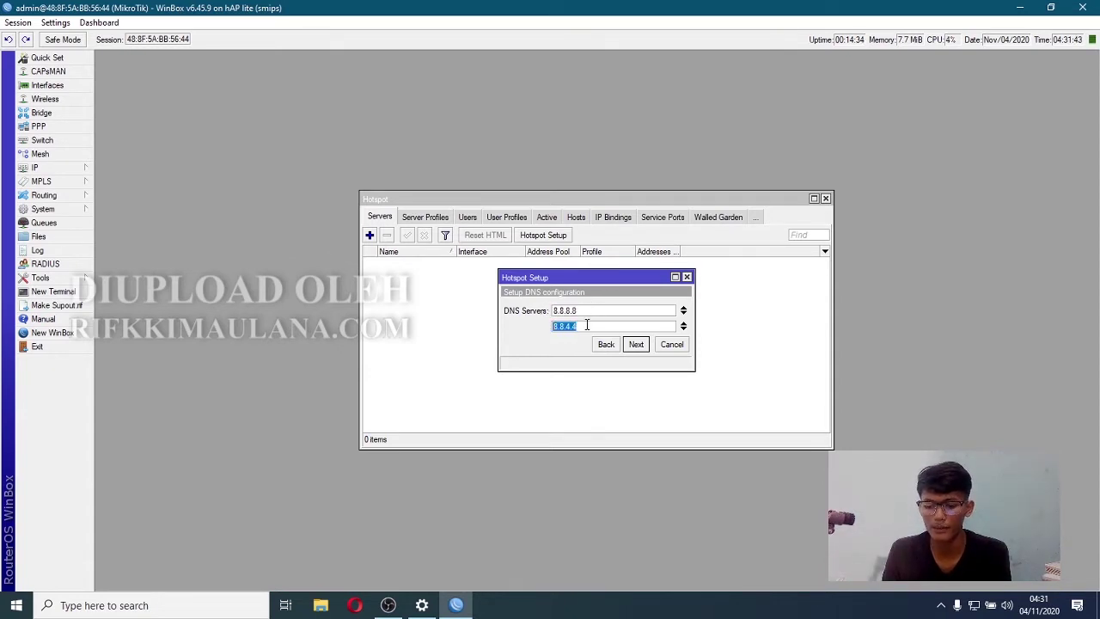
{"action": "left_click", "coordinate": [587, 324]}
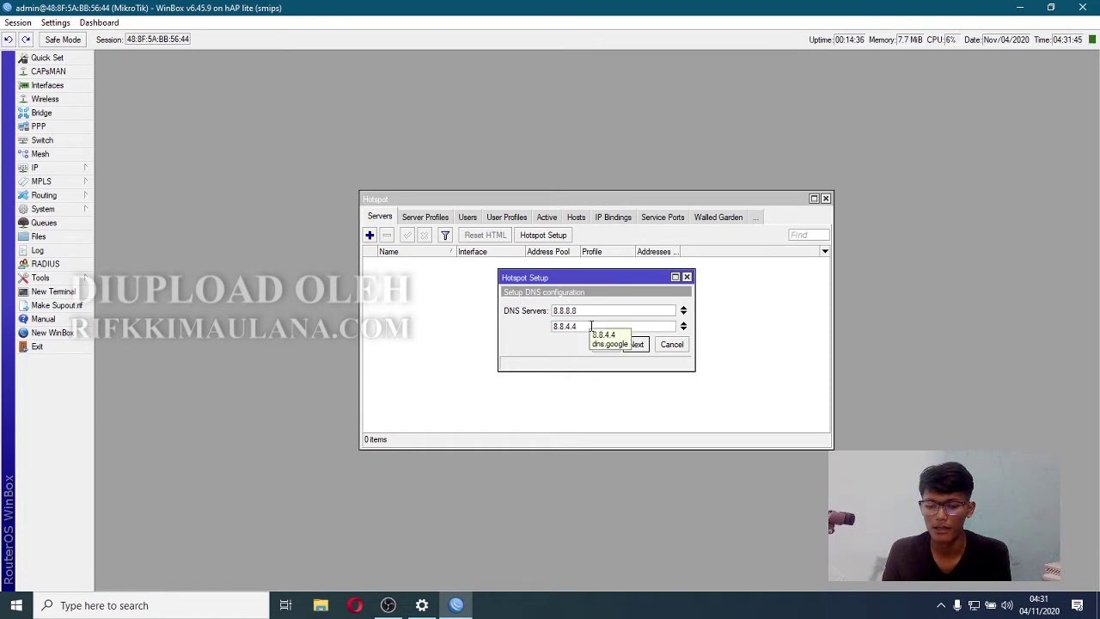
{"action": "left_click", "coordinate": [637, 348]}
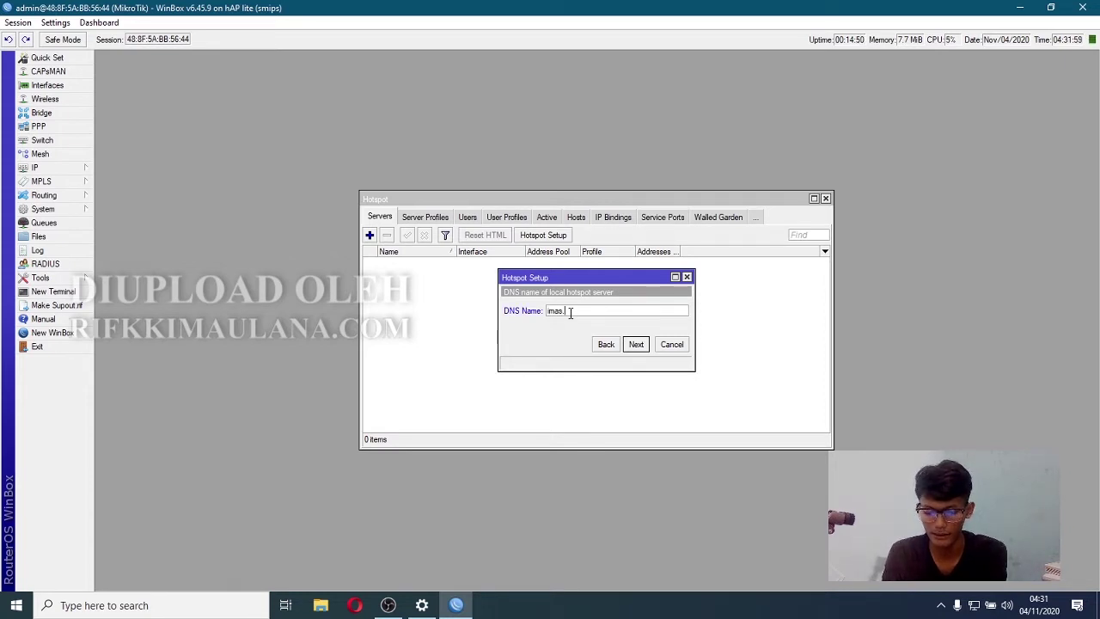
{"action": "left_click", "coordinate": [637, 346]}
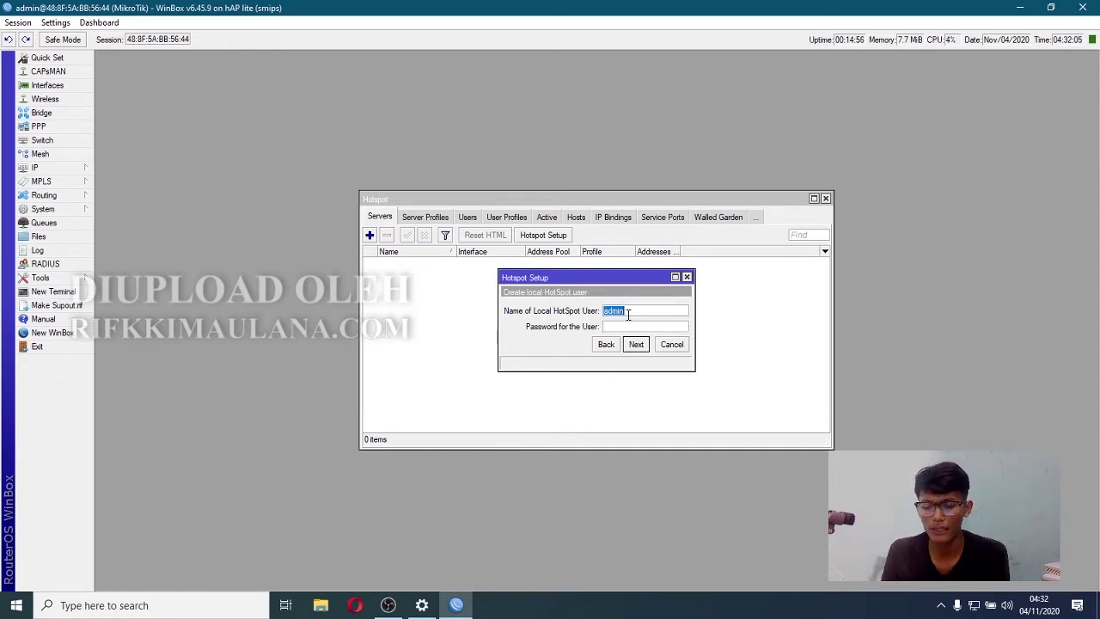
{"action": "left_click", "coordinate": [637, 346]}
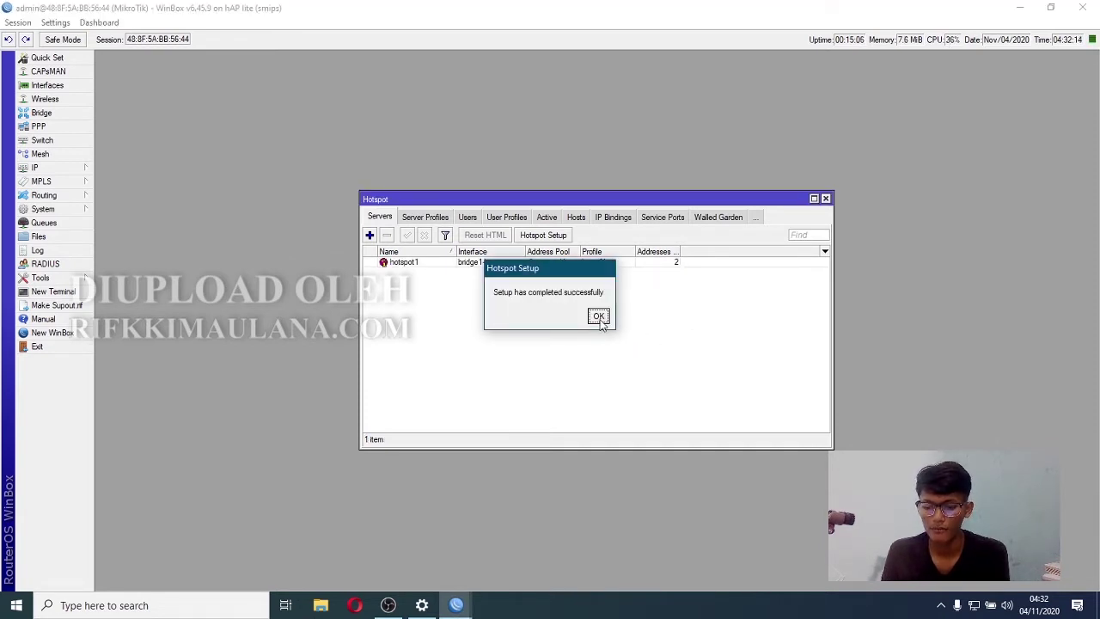
{"action": "left_click", "coordinate": [606, 317]}
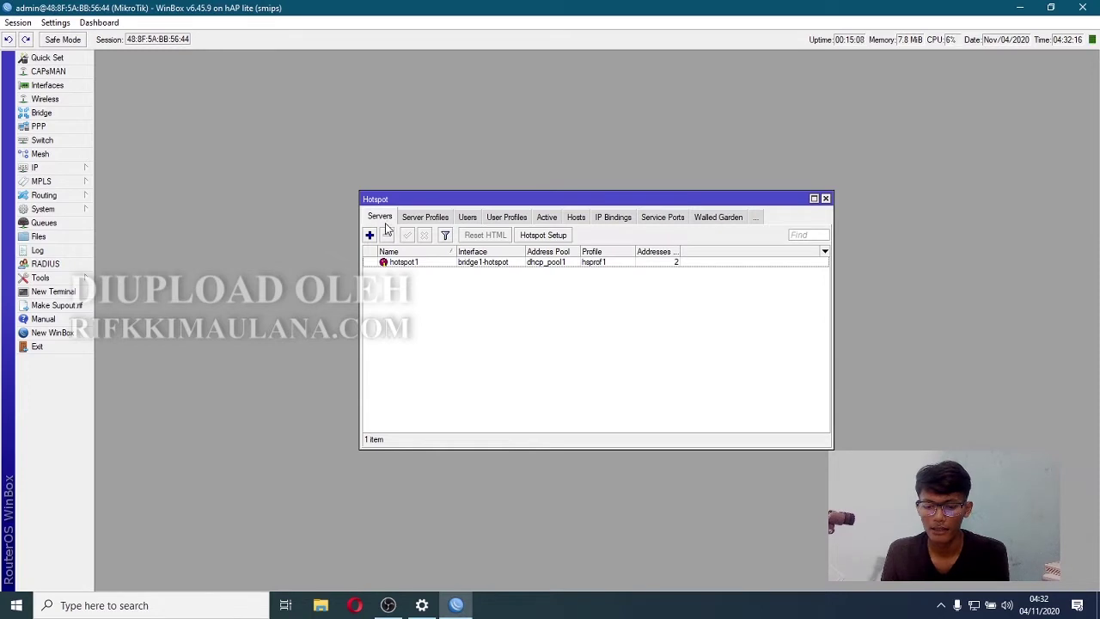
- Unset hotspot1's Addresses Per MAC and Idle Timeout values and save the server
{"action": "double_click", "coordinate": [410, 263]}
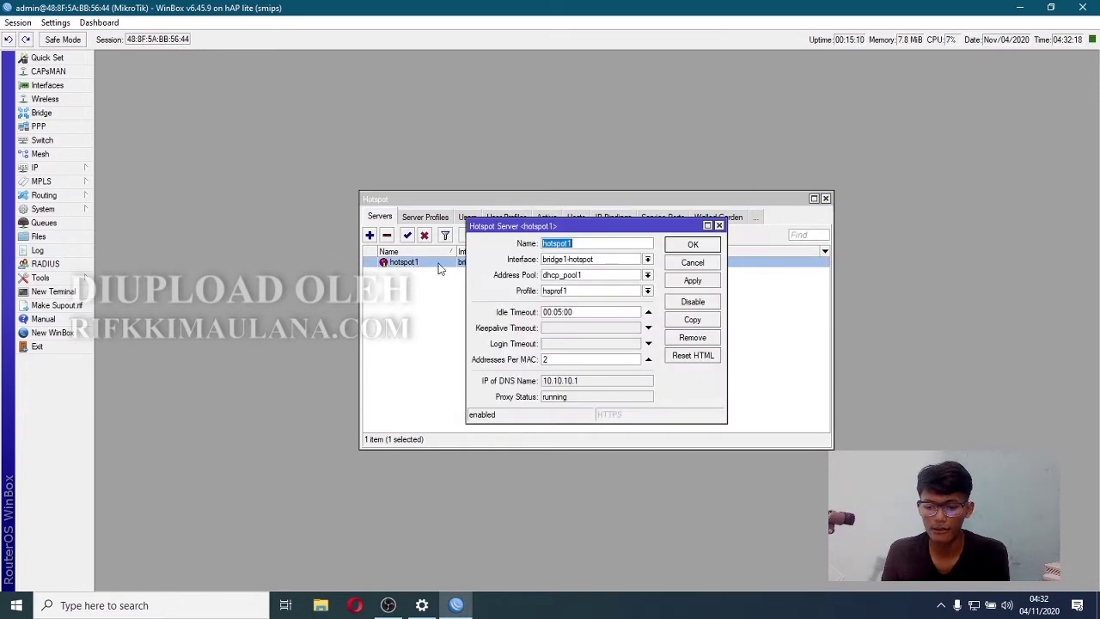
{"action": "left_click", "coordinate": [649, 360]}
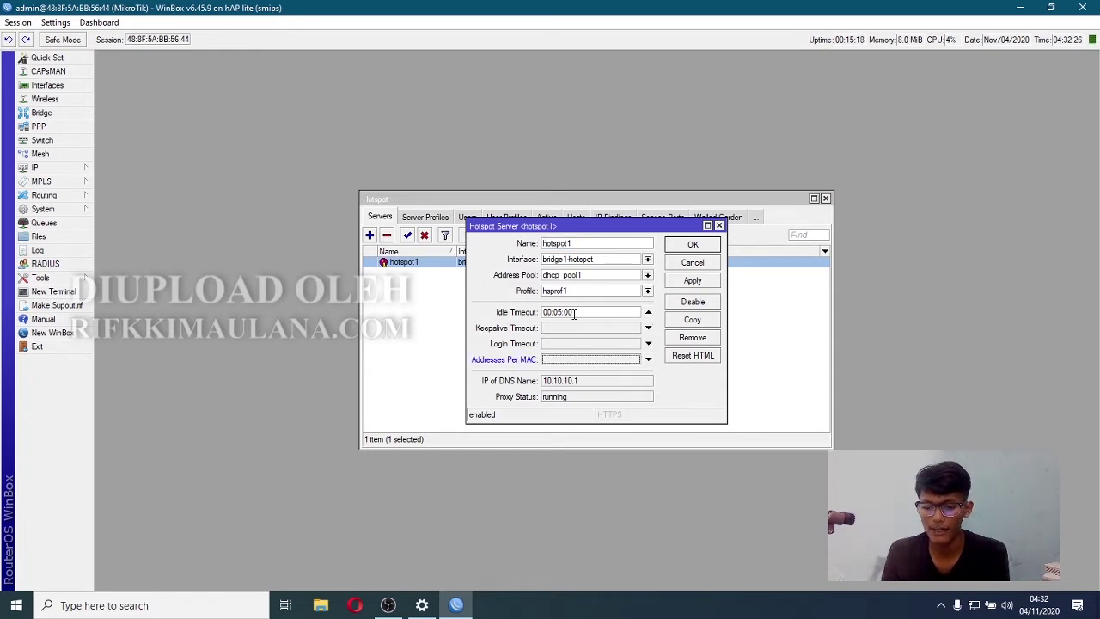
{"action": "left_click", "coordinate": [649, 314]}
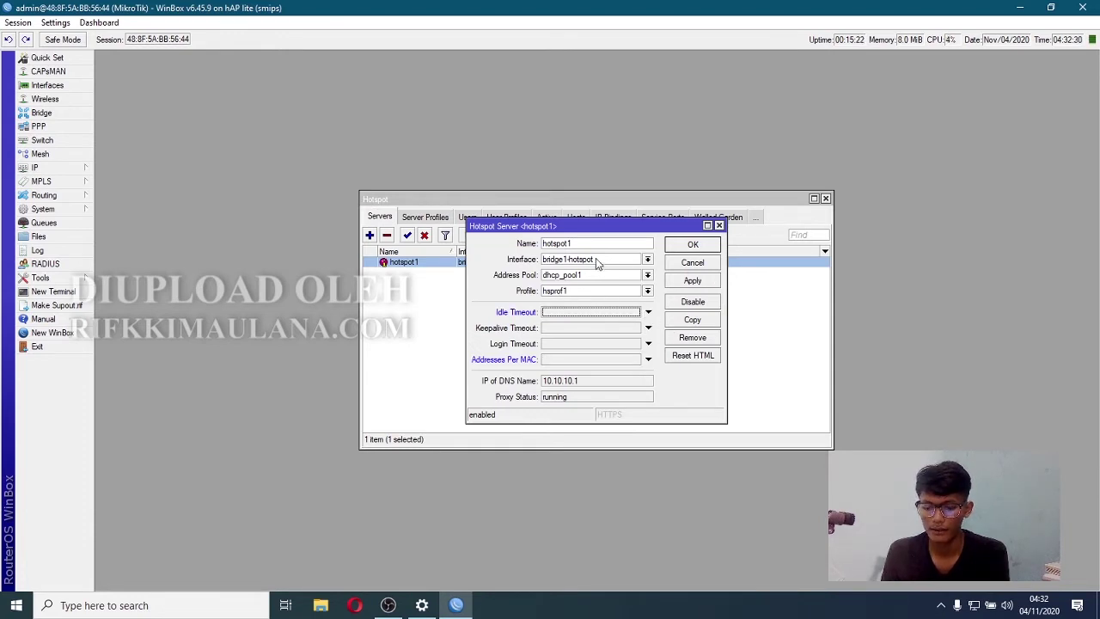
{"action": "left_click", "coordinate": [694, 282]}
{"action": "left_click", "coordinate": [693, 245]}
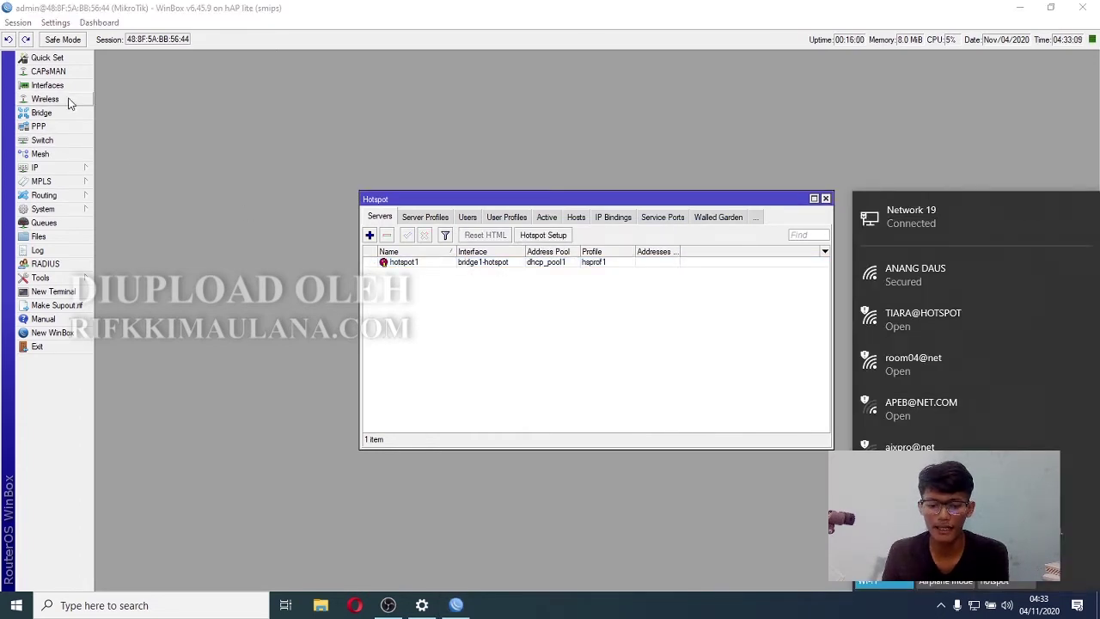
- Set wlan1 to ap bridge mode with SSID 'imasnet wifi' and save it
{"action": "left_click", "coordinate": [65, 100]}
{"action": "double_click", "coordinate": [155, 311]}
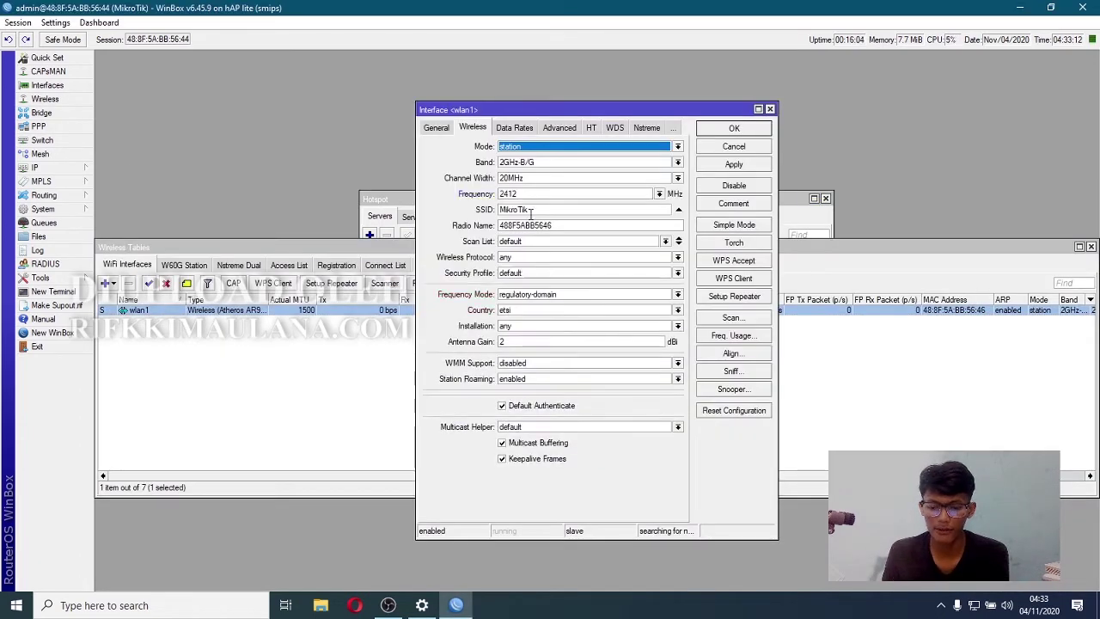
{"action": "left_click", "coordinate": [435, 127]}
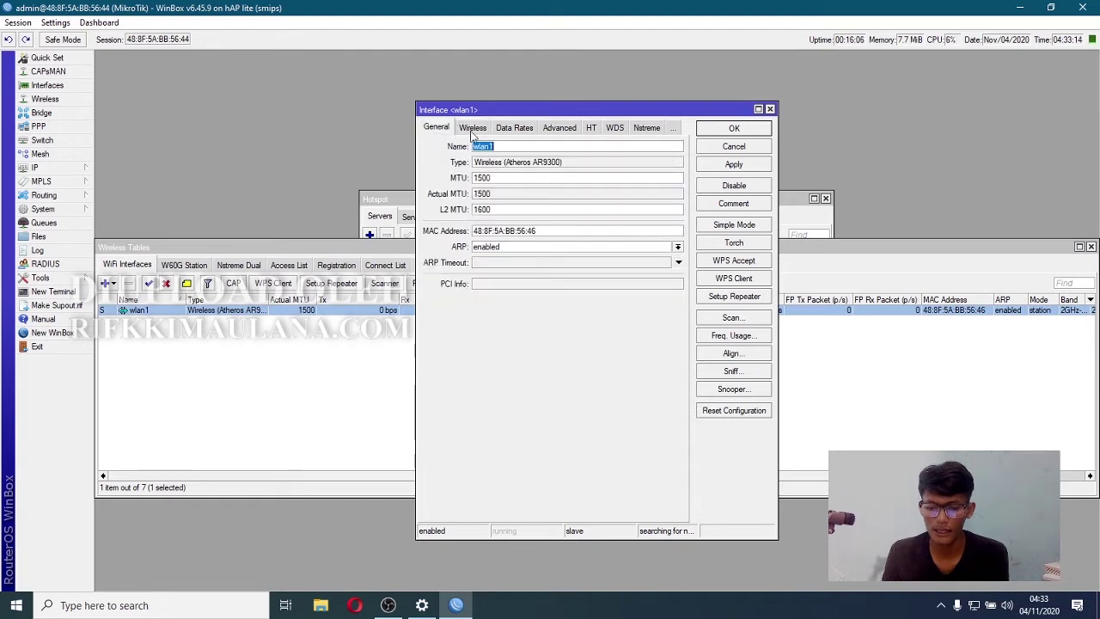
{"action": "left_click", "coordinate": [497, 146]}
{"action": "left_click_drag", "start_coordinate": [505, 147], "coordinate": [471, 148]}
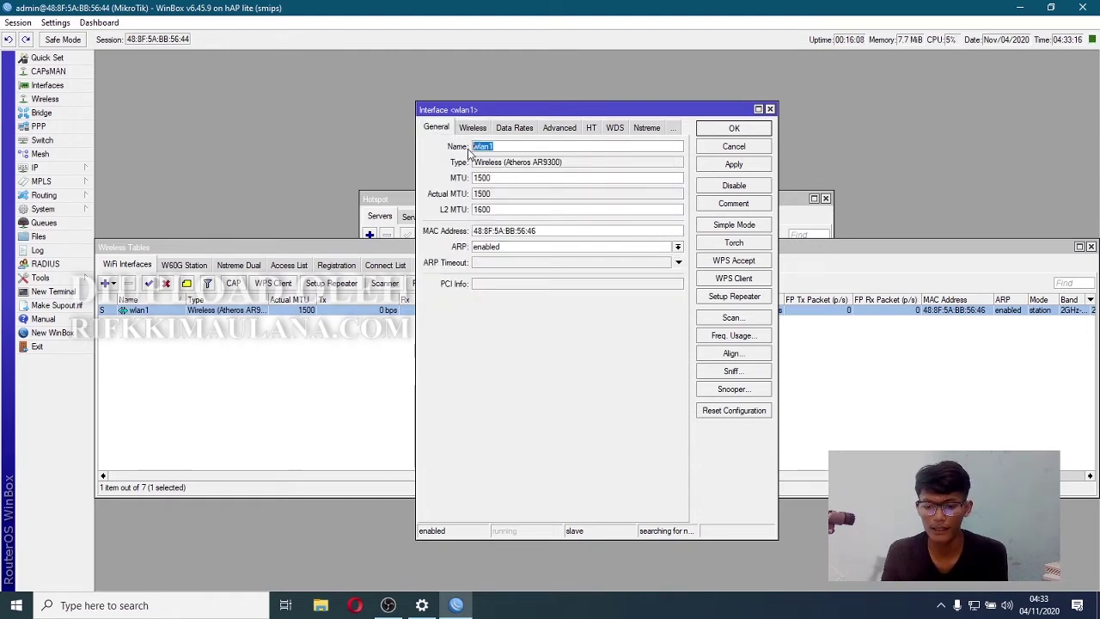
{"action": "left_click", "coordinate": [472, 127]}
{"action": "left_click", "coordinate": [592, 147]}
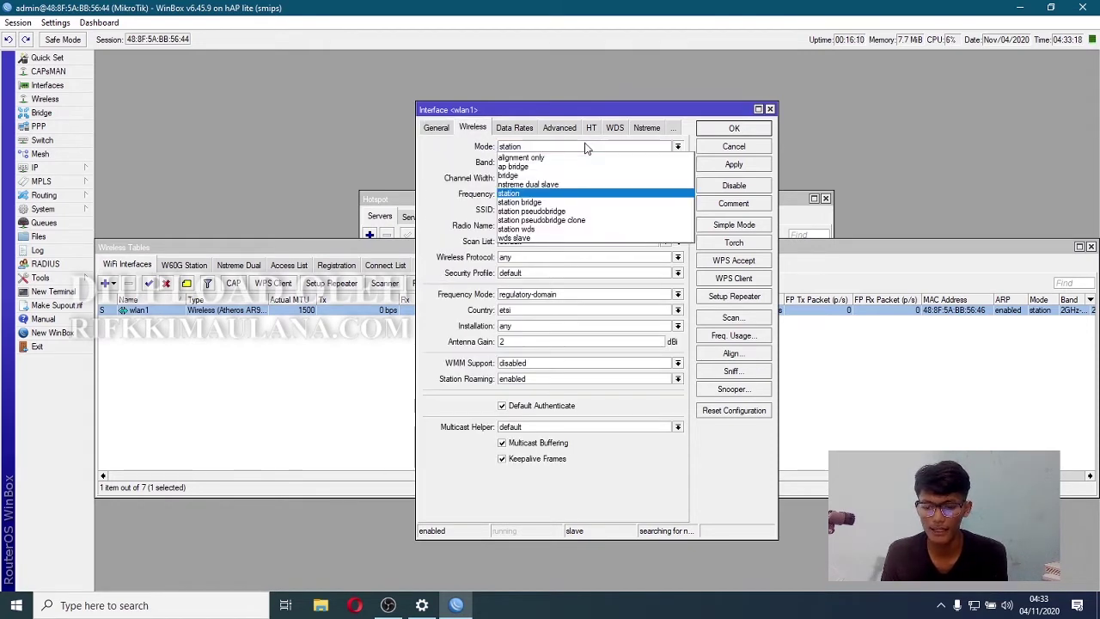
{"action": "left_click", "coordinate": [563, 205]}
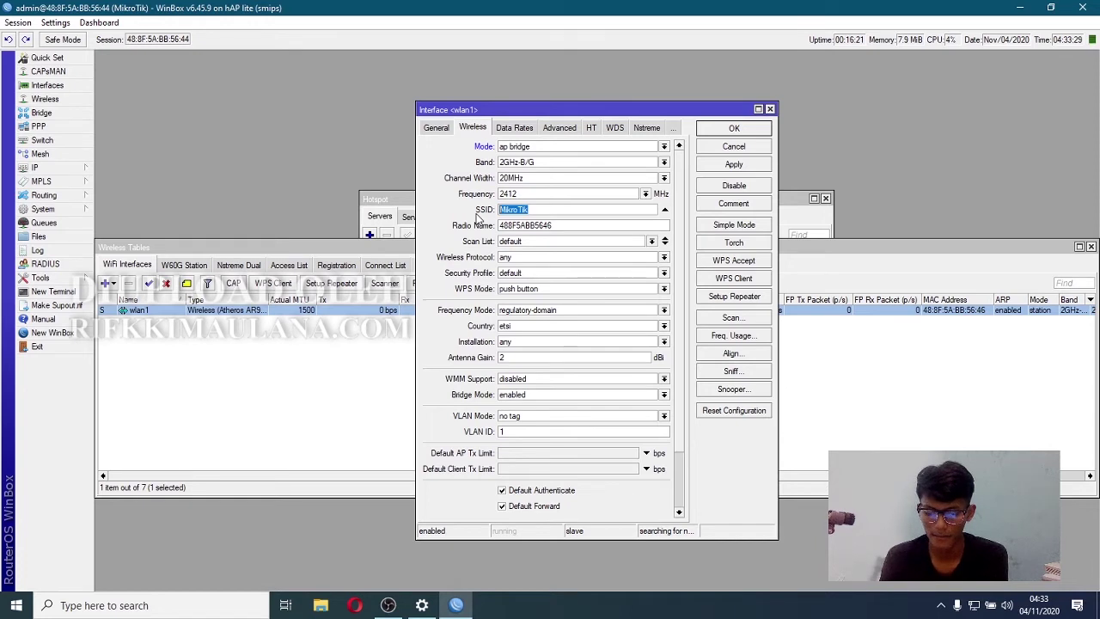
{"action": "type", "text": "imasnet wifi"}
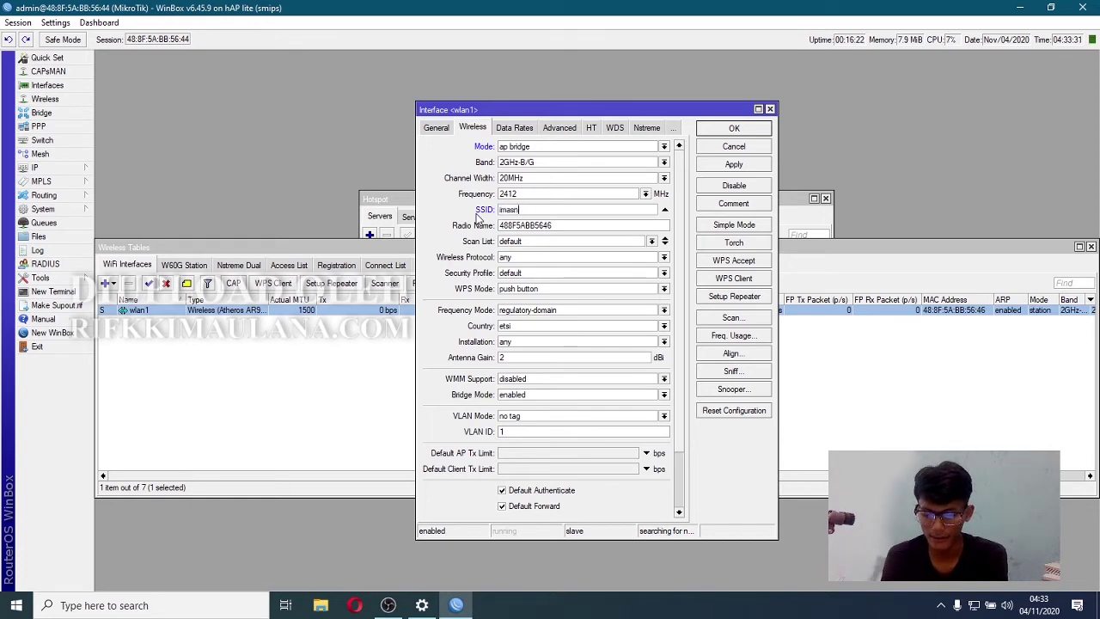
{"action": "left_click", "coordinate": [734, 163]}
{"action": "left_click", "coordinate": [736, 130]}
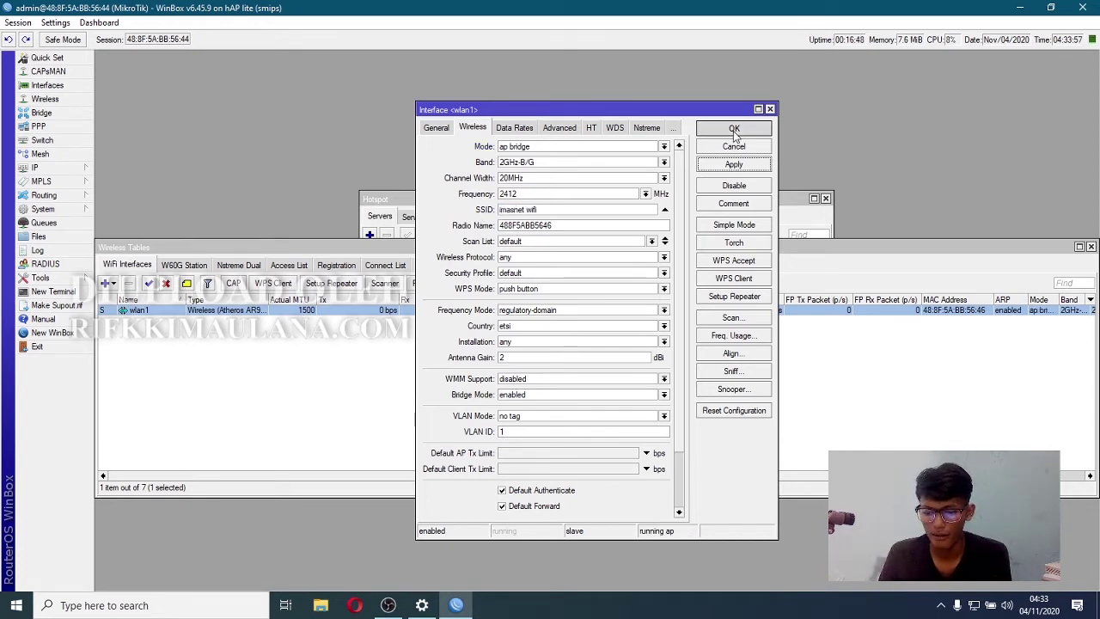
- Connect the laptop to the 'imasnet wifi' network from the Windows Wi-Fi list
{"action": "left_click", "coordinate": [974, 605]}
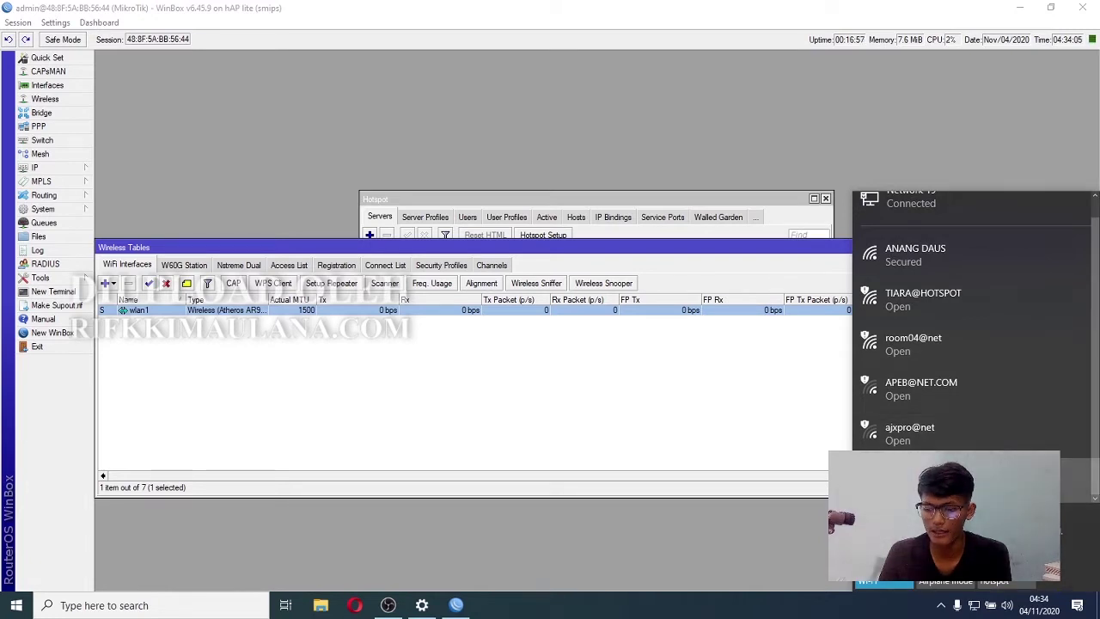
{"action": "left_click", "coordinate": [911, 472]}
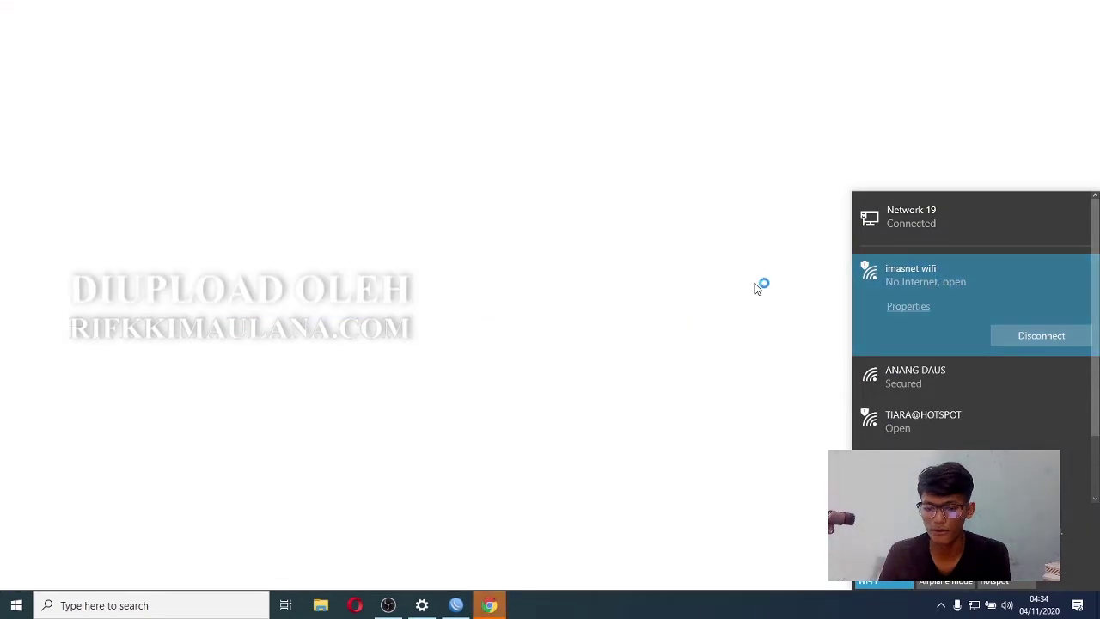
- Disable the Ethernet adapter in Network Connections and bring Chrome's imas.net login page forward
{"action": "left_click", "coordinate": [535, 511]}
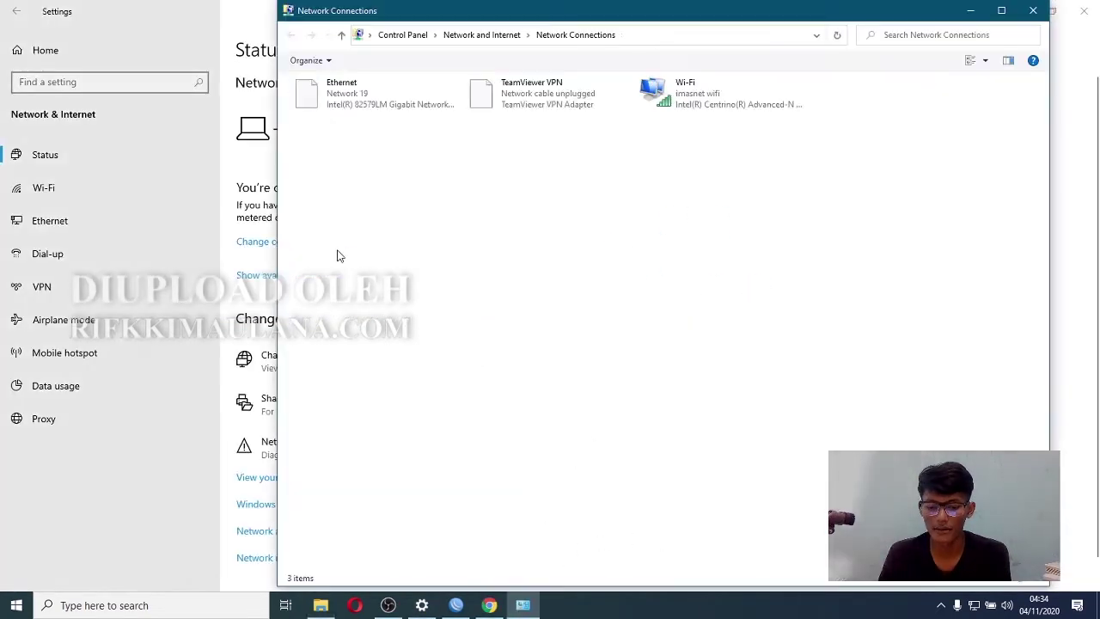
{"action": "left_click", "coordinate": [361, 83]}
{"action": "right_click", "coordinate": [363, 86]}
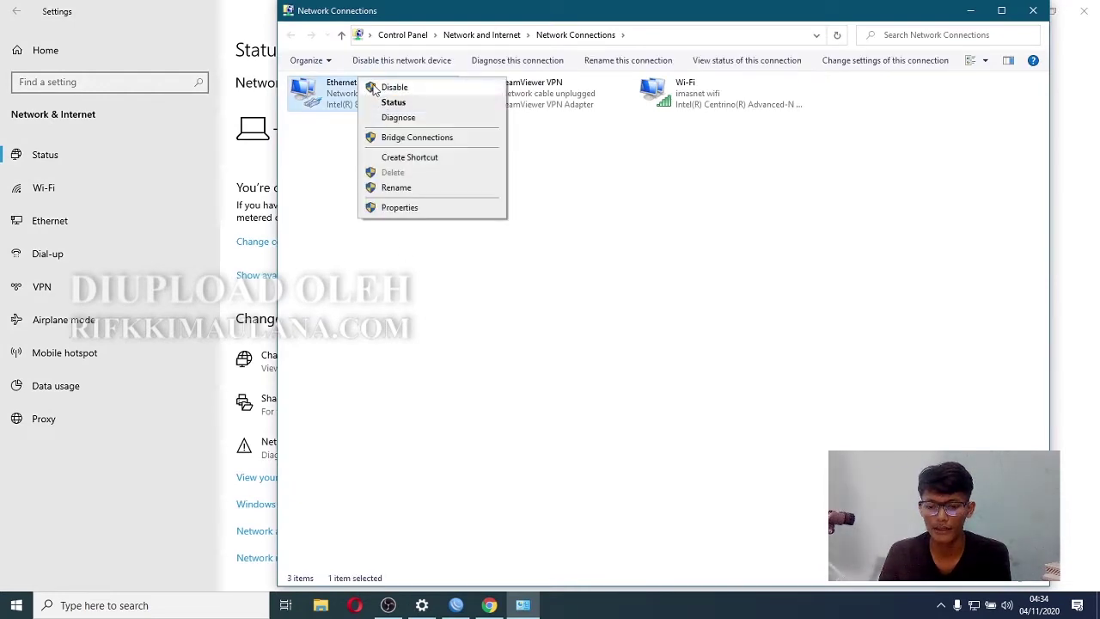
{"action": "left_click", "coordinate": [387, 88]}
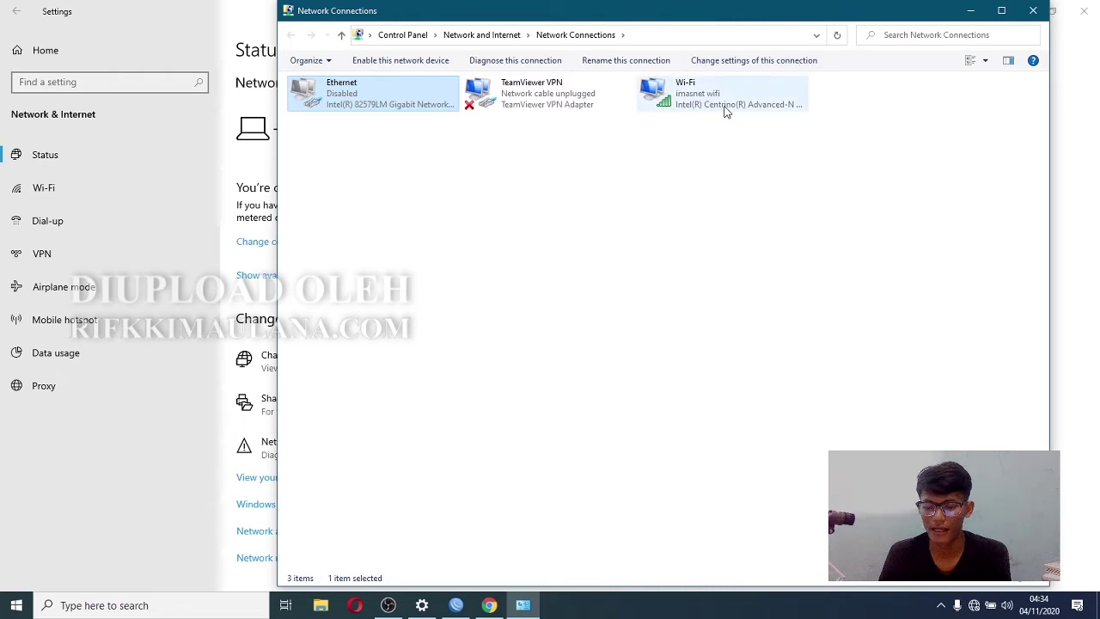
{"action": "left_click", "coordinate": [489, 606]}
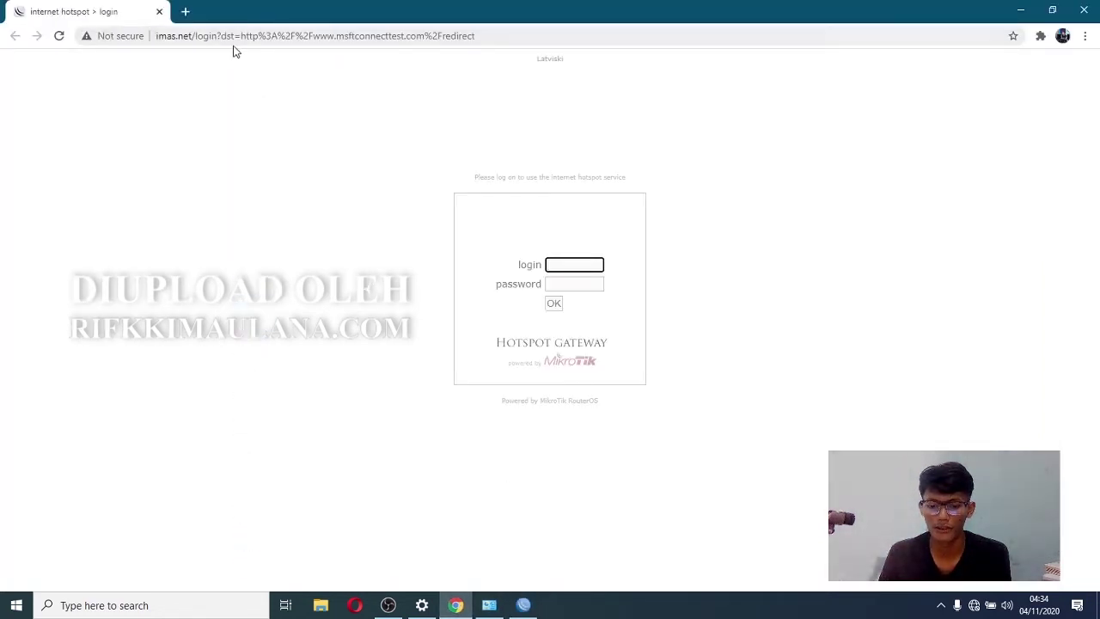
- Log in to the imas.net hotspot page with username 'admin'
{"action": "left_click_drag", "start_coordinate": [192, 37], "coordinate": [158, 40]}
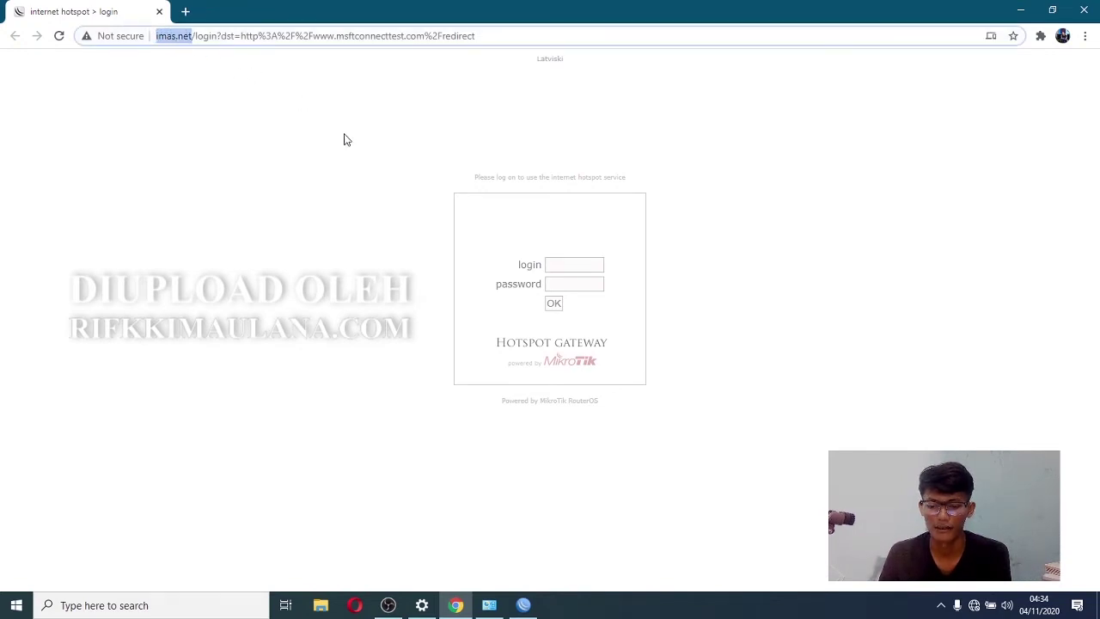
{"action": "left_click", "coordinate": [511, 233]}
{"action": "left_click", "coordinate": [558, 268]}
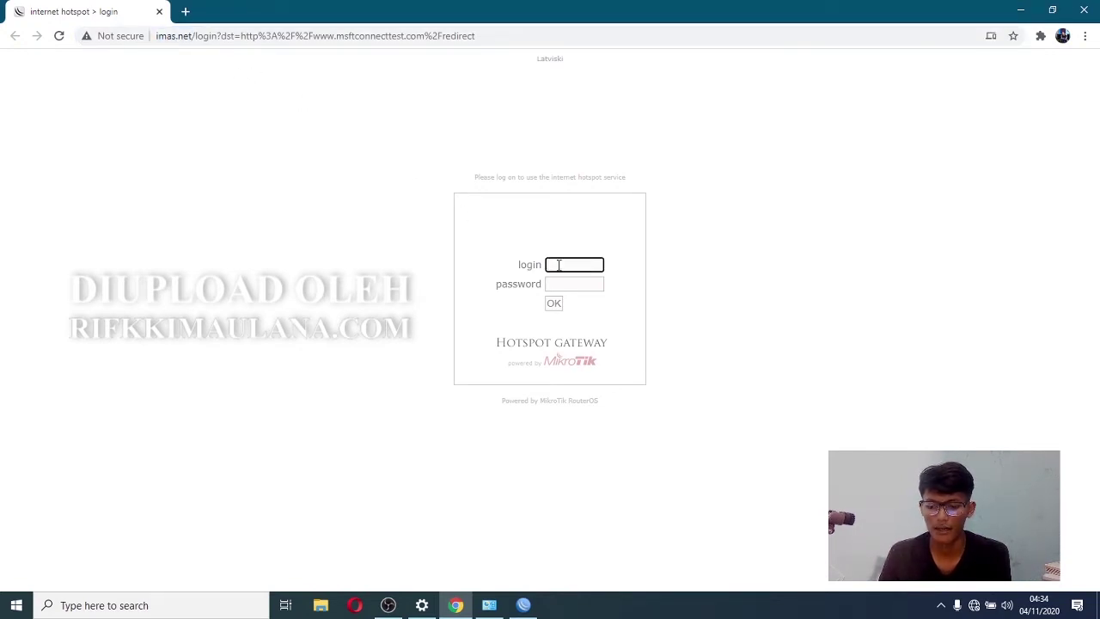
{"action": "type", "text": "admin"}
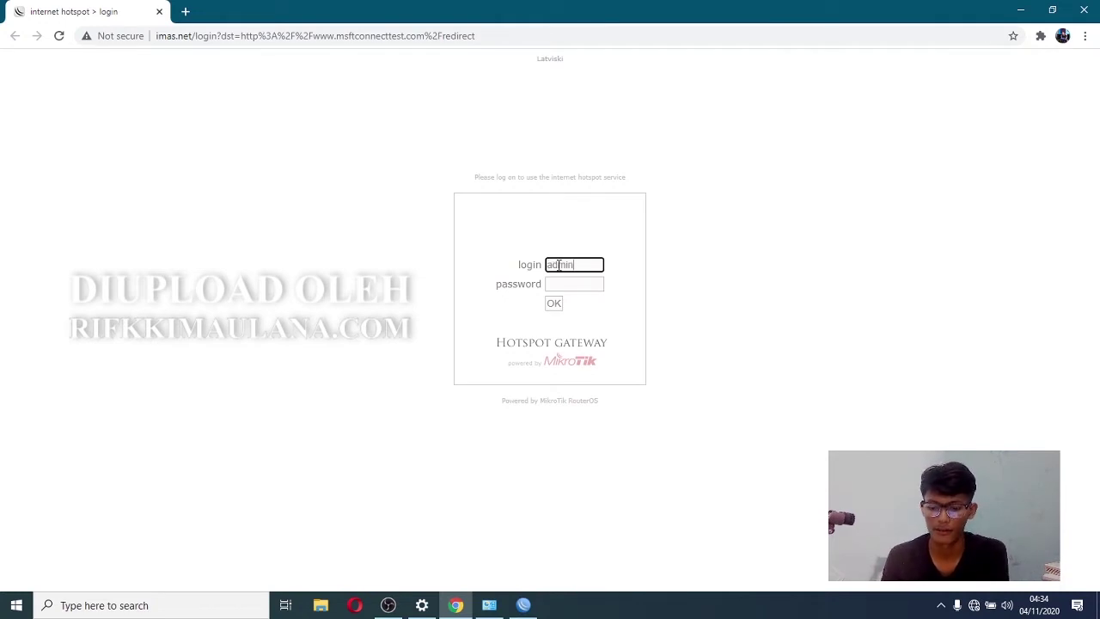
{"action": "key", "text": "Return"}
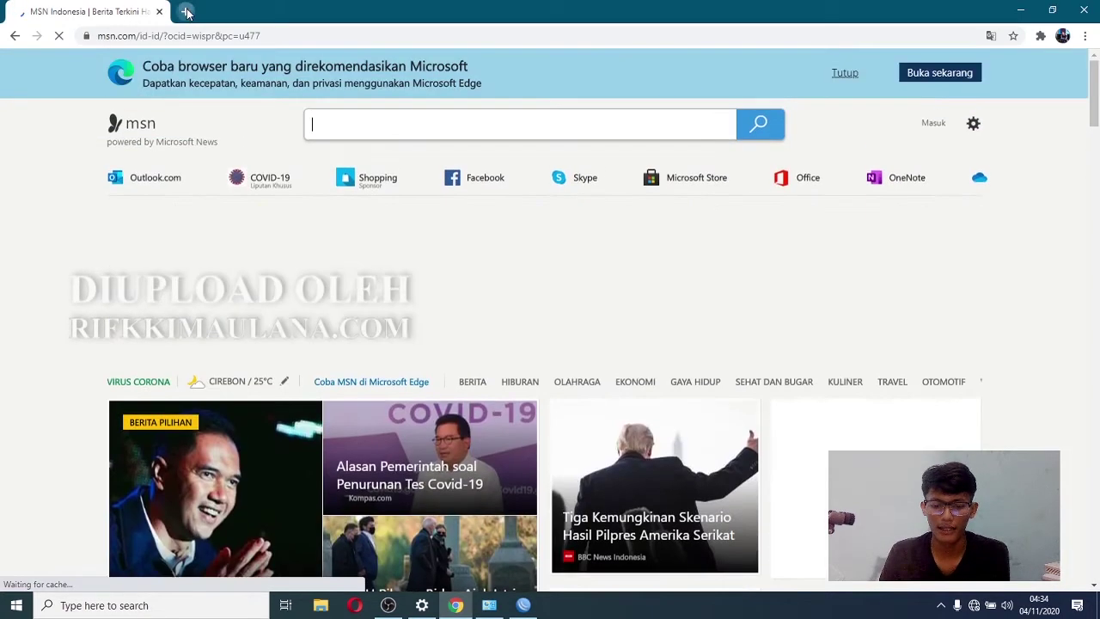
- Go to google.com in a new Chrome tab and search 'tes kecepatan internet'
{"action": "left_click", "coordinate": [186, 11]}
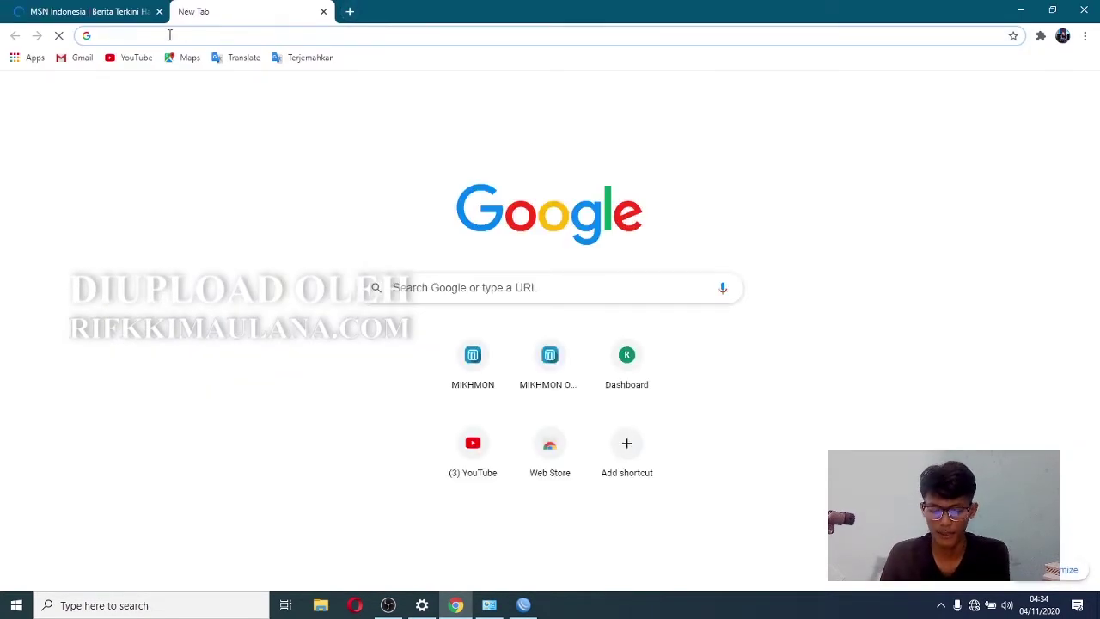
{"action": "type", "text": "google.co"}
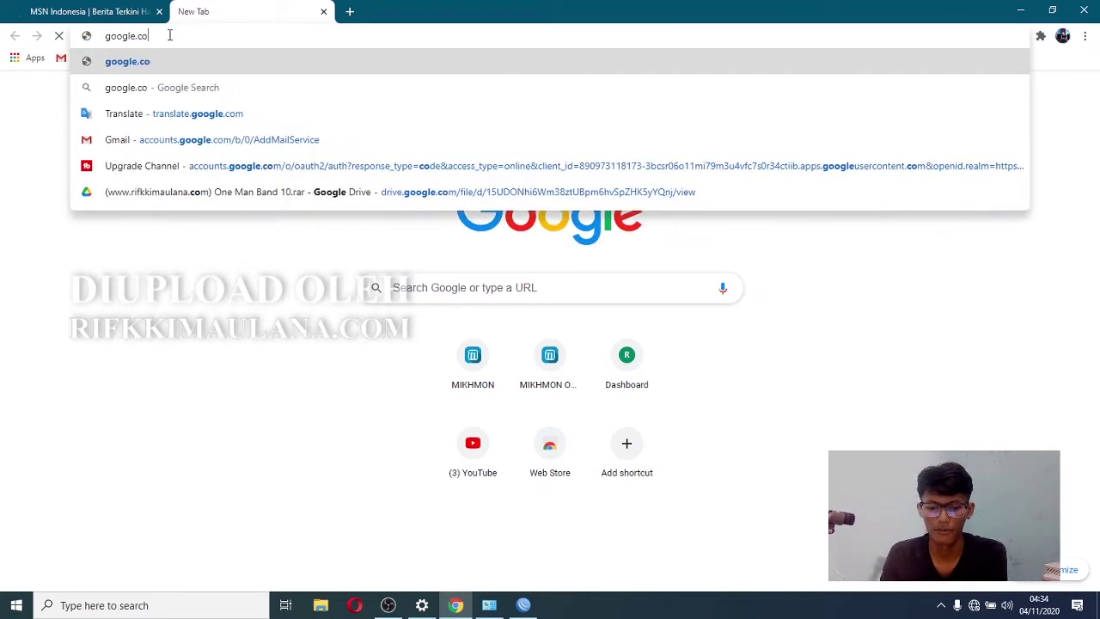
{"action": "key", "text": "Return"}
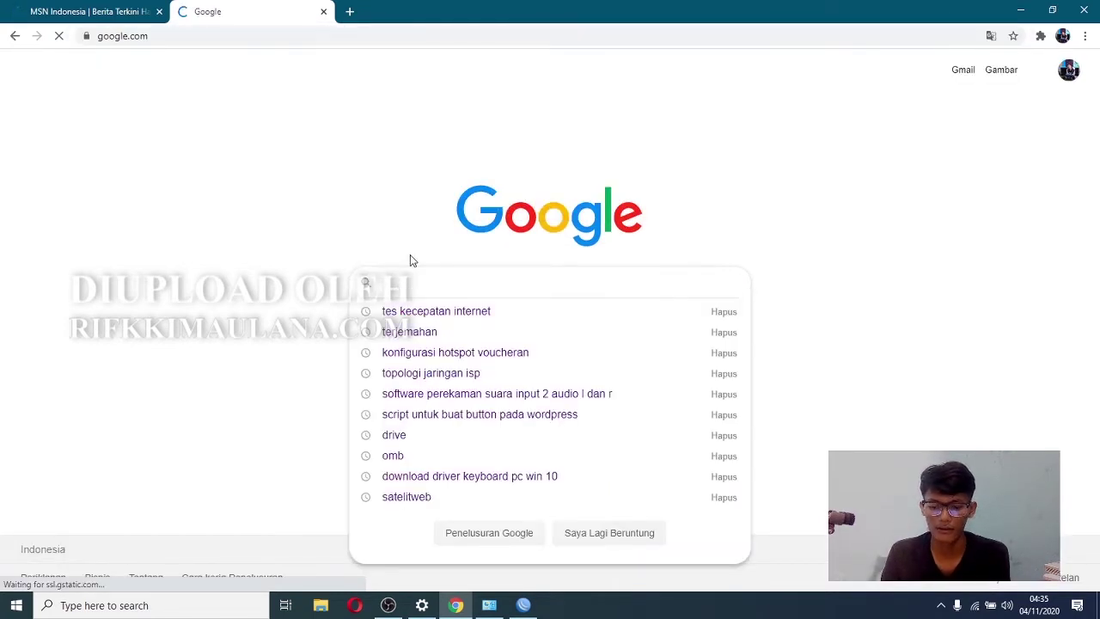
{"action": "left_click", "coordinate": [425, 311]}
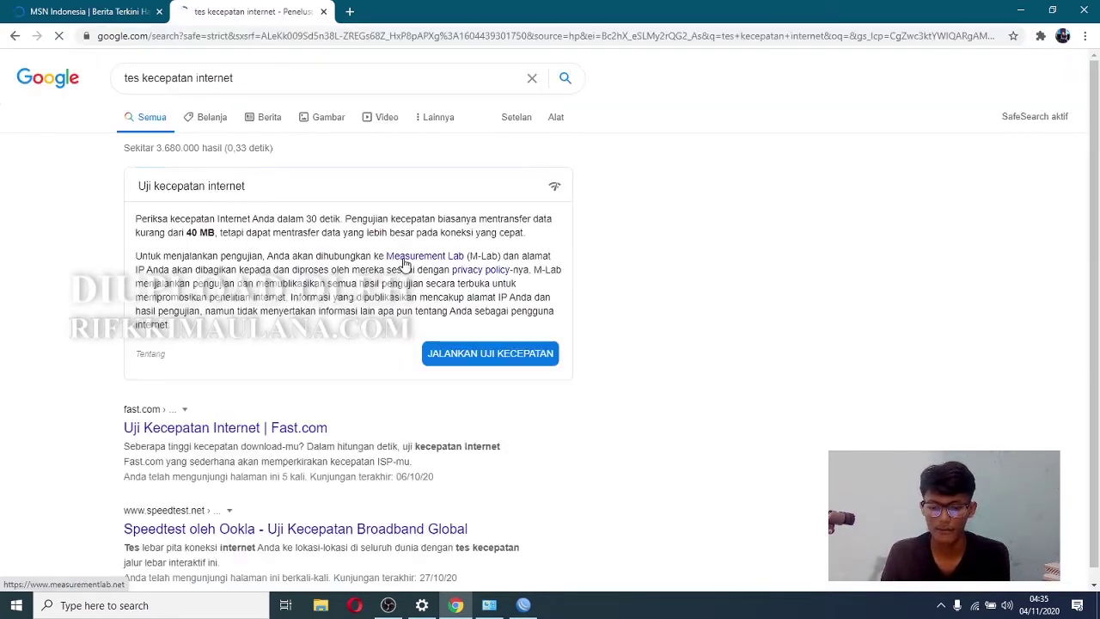
- Run Google's speed test (9.60 Mbps download), cancel and close it, then exit Chrome
{"action": "left_click", "coordinate": [516, 353]}
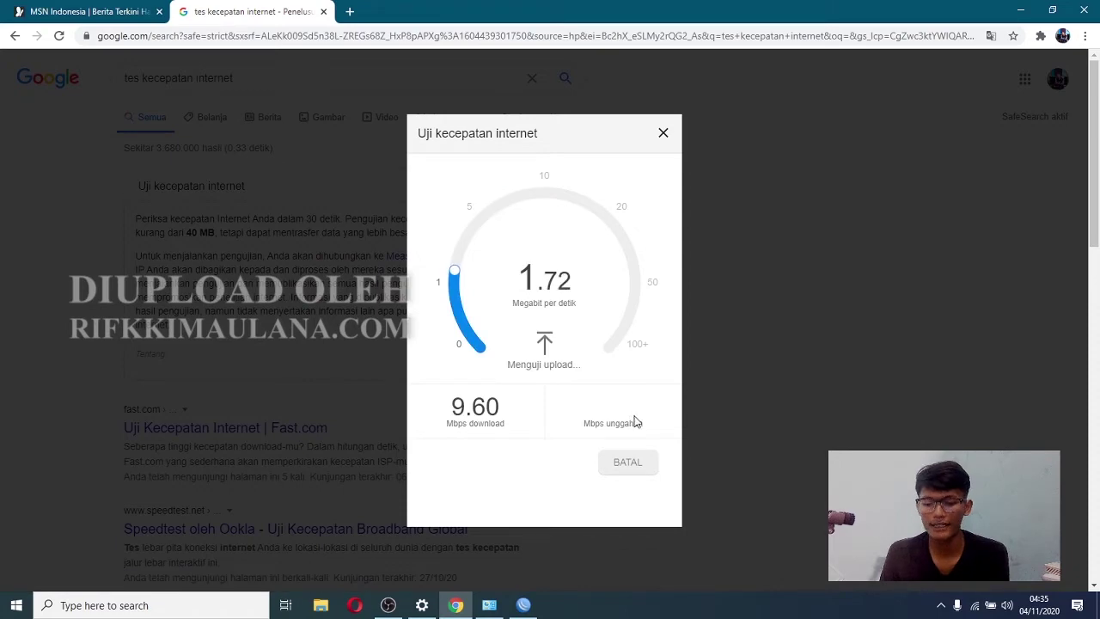
{"action": "left_click", "coordinate": [624, 463]}
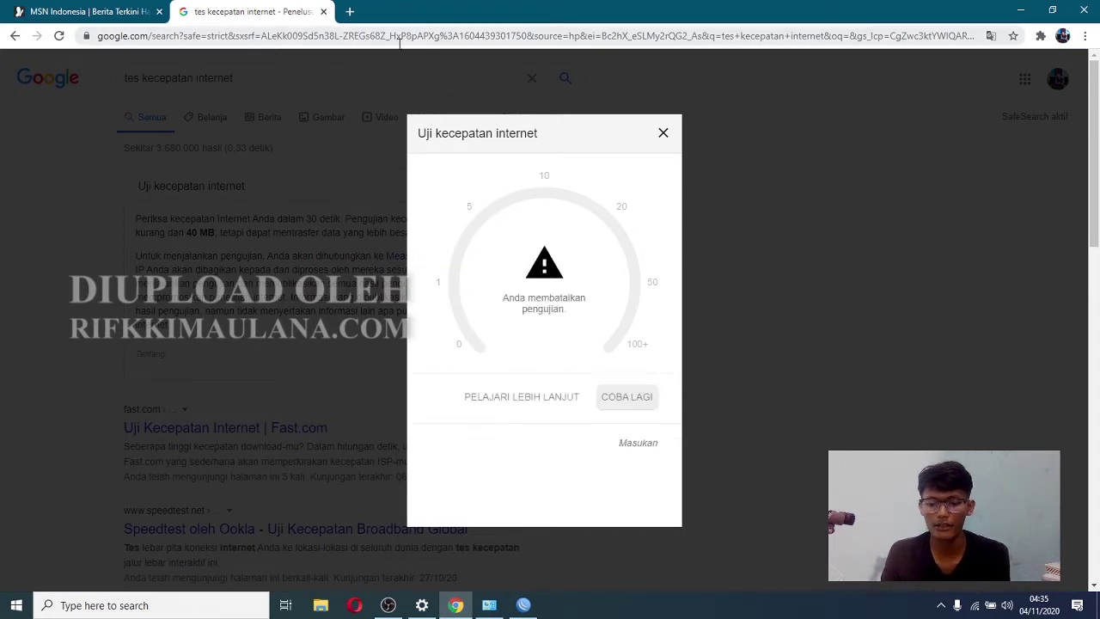
{"action": "left_click", "coordinate": [664, 134]}
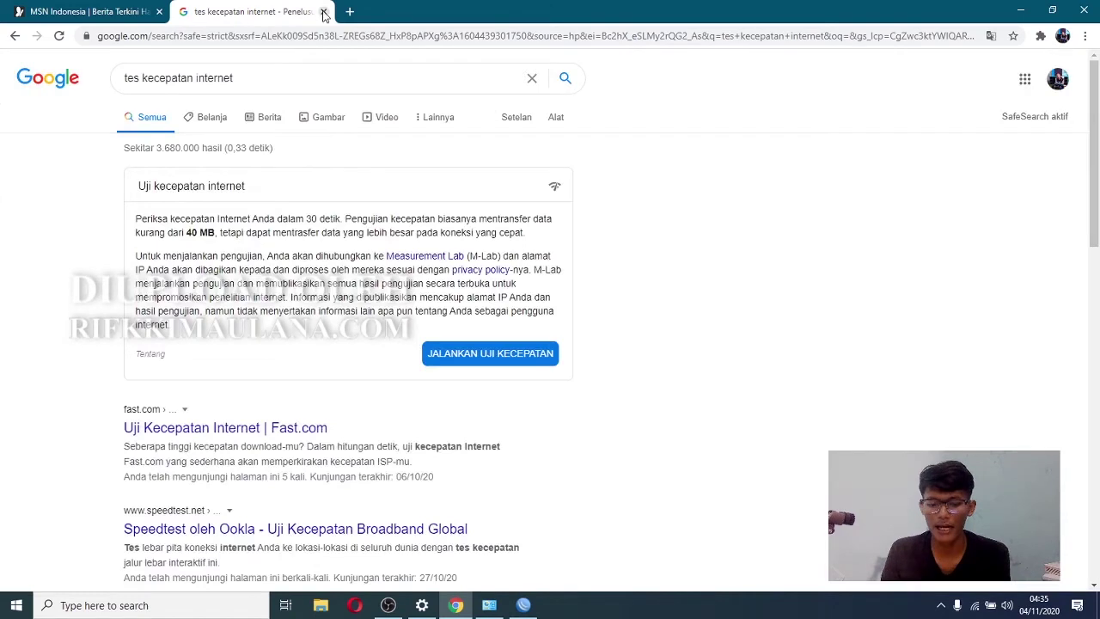
{"action": "left_click", "coordinate": [191, 41]}
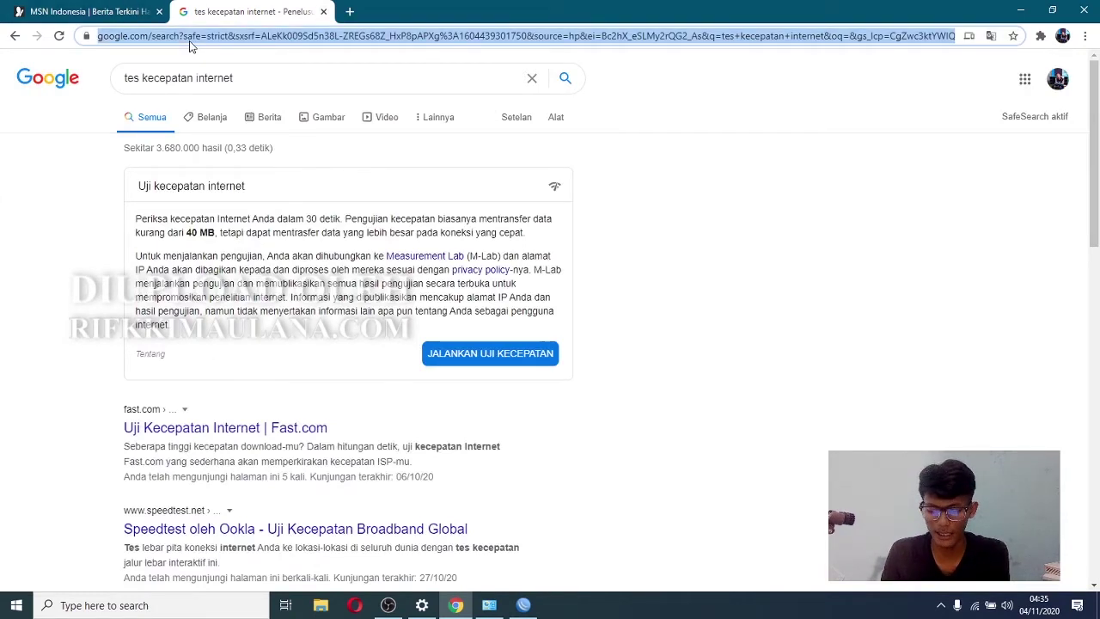
{"action": "key", "text": "alt+F4"}
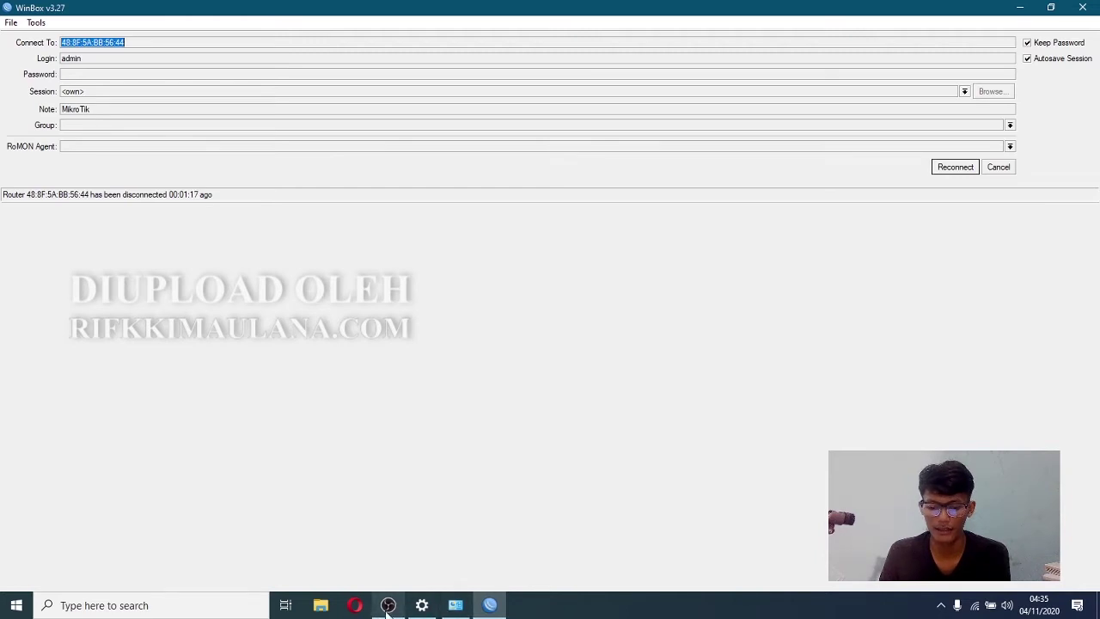
- Minimize WinBox and the network window, then search Google for 'mikhmon' in Chrome
{"action": "left_click", "coordinate": [1019, 7]}
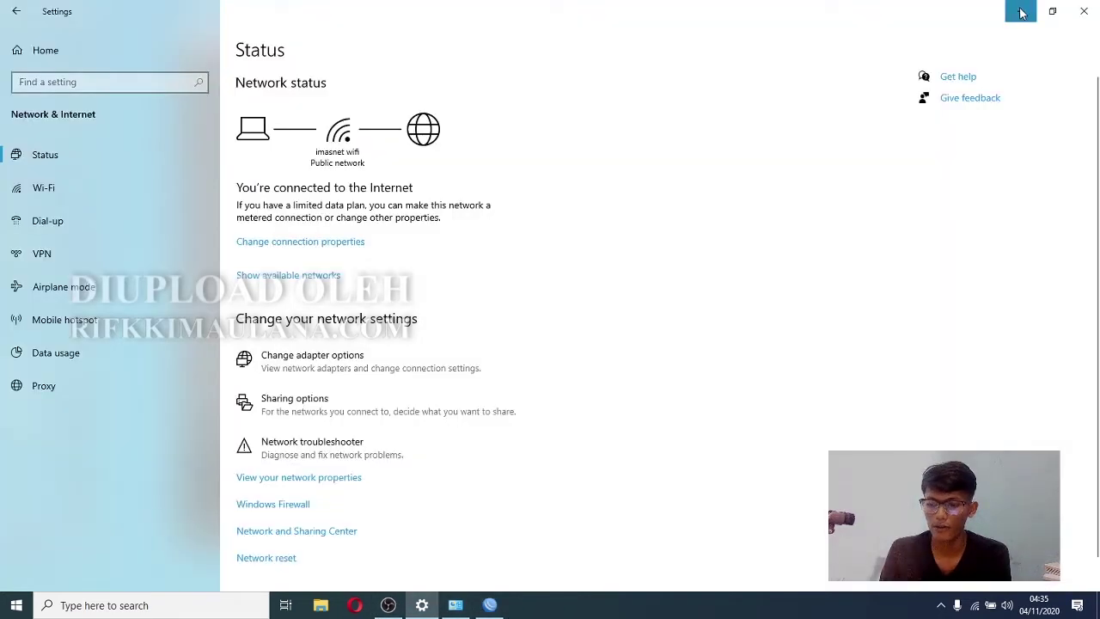
{"action": "left_click", "coordinate": [1023, 13]}
{"action": "left_click", "coordinate": [188, 38]}
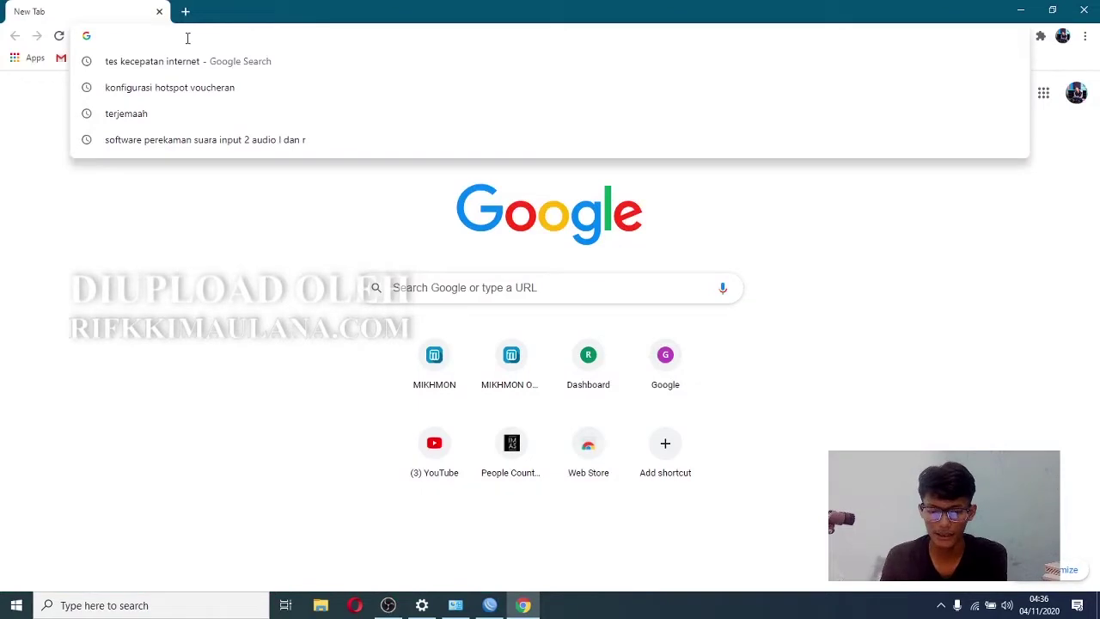
{"action": "type", "text": "mikhmon"}
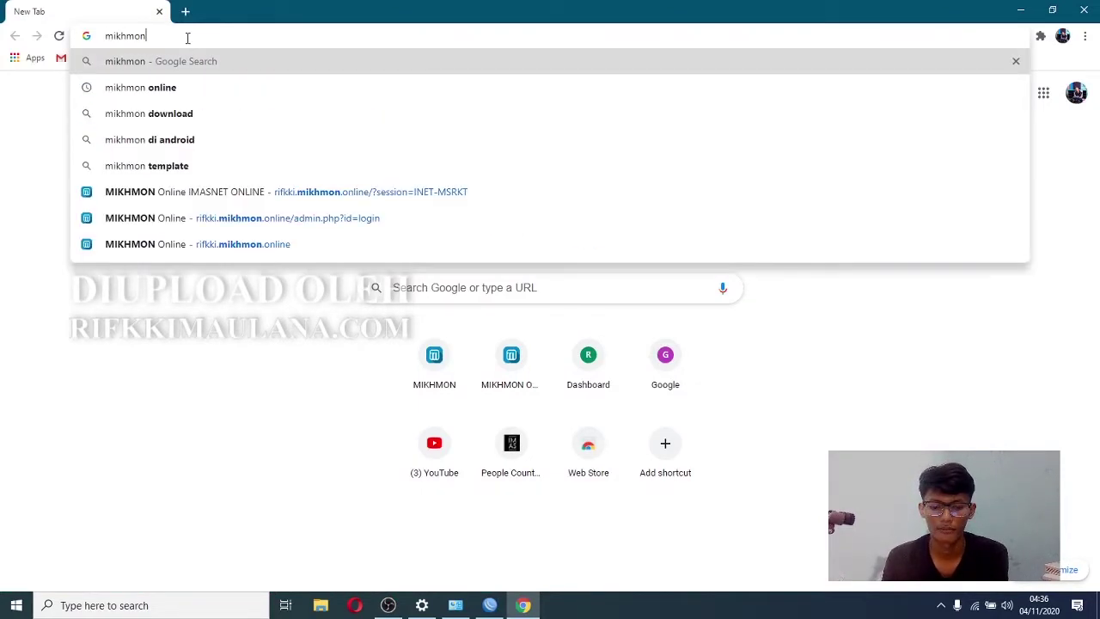
{"action": "key", "text": "Return"}
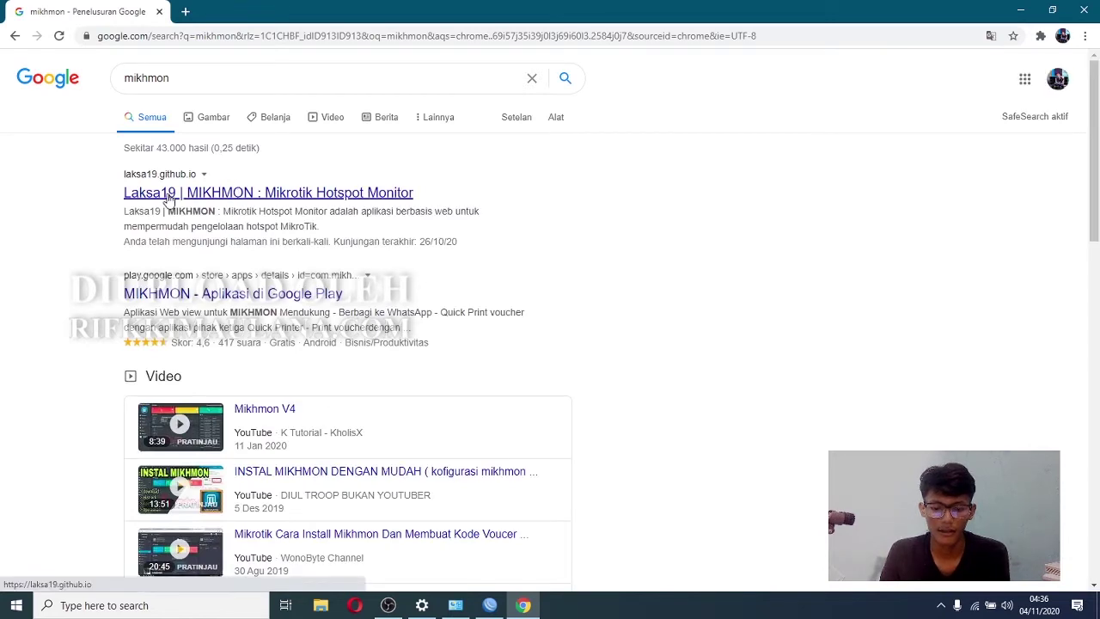
- Download template-hotspot-mikhmon-master.zip from laksa19.github.io's older hotspot templates and show it in Downloads
{"action": "left_click", "coordinate": [208, 193]}
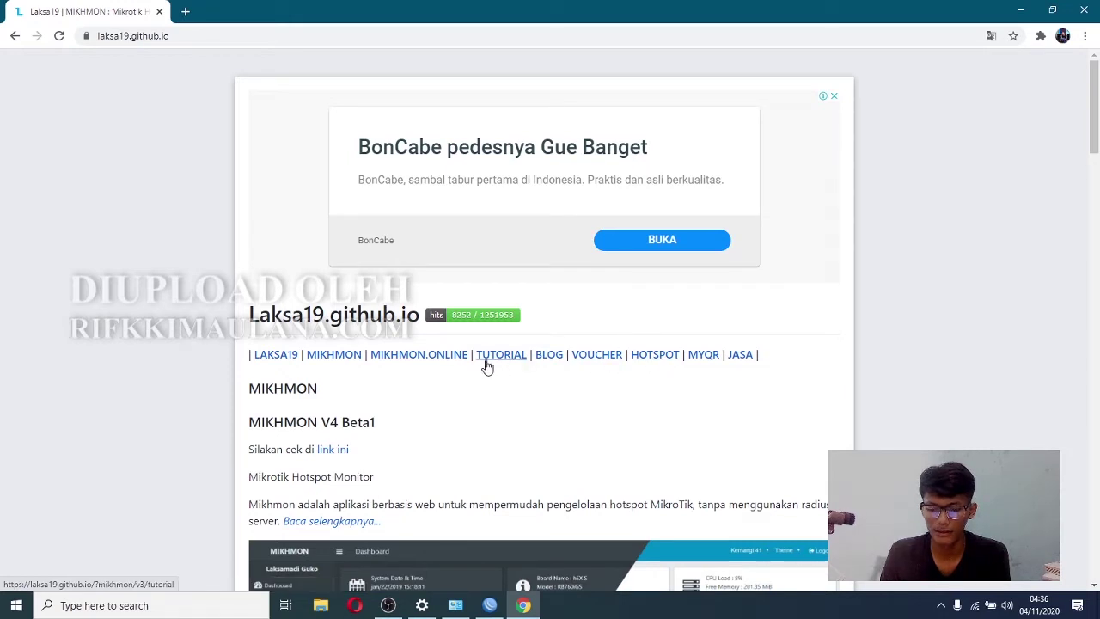
{"action": "left_click", "coordinate": [655, 356]}
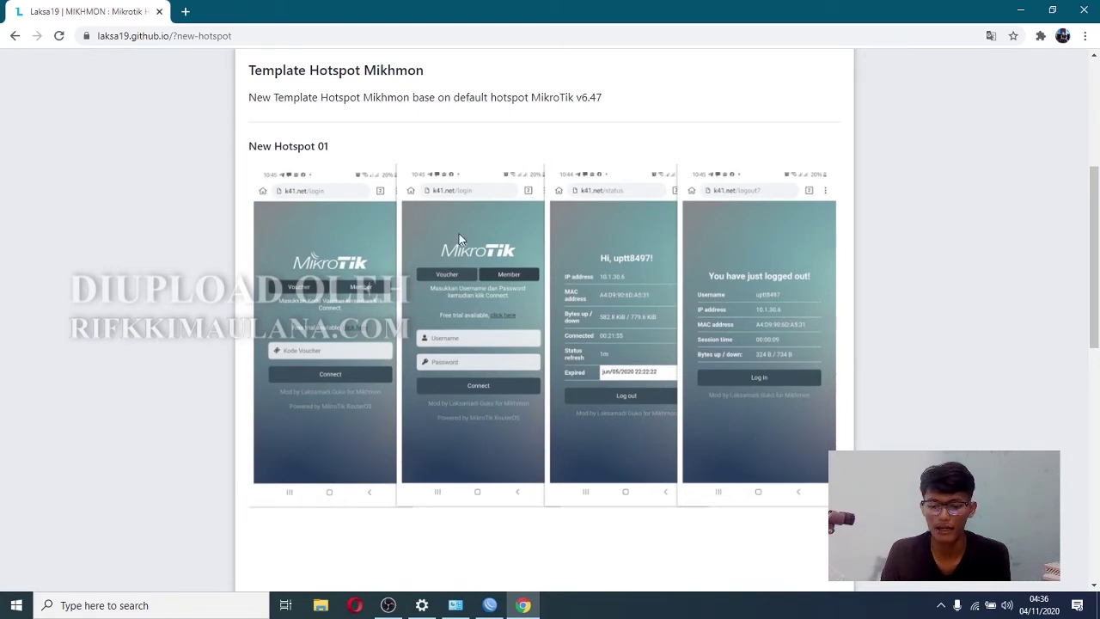
{"action": "left_click_drag", "start_coordinate": [1090, 222], "coordinate": [1095, 406]}
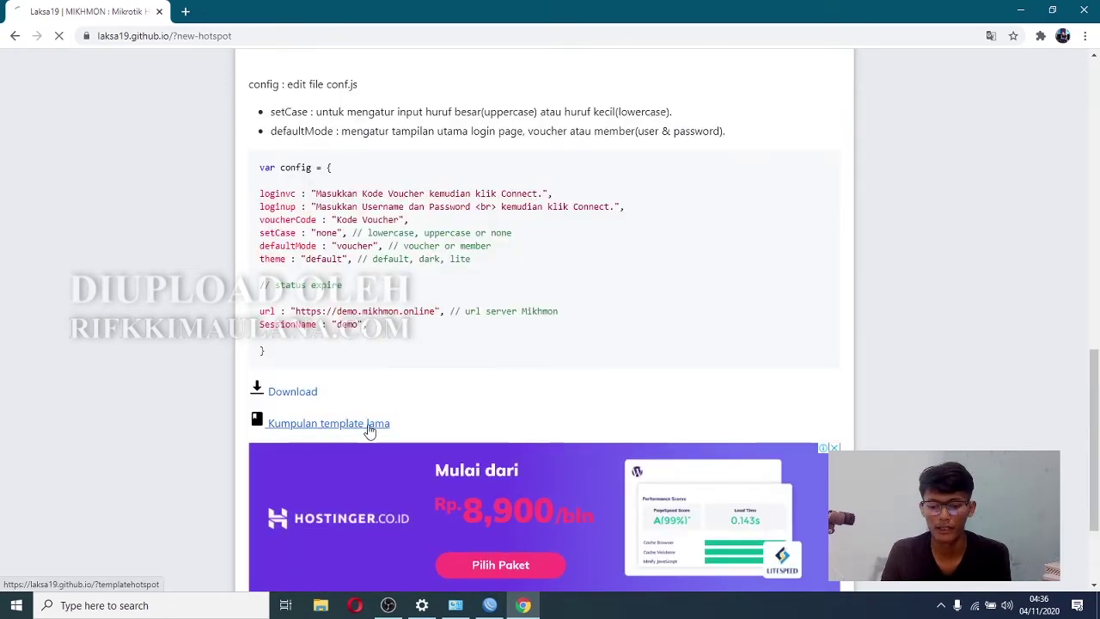
{"action": "left_click", "coordinate": [368, 423]}
{"action": "left_click_drag", "start_coordinate": [1097, 201], "coordinate": [1098, 485]}
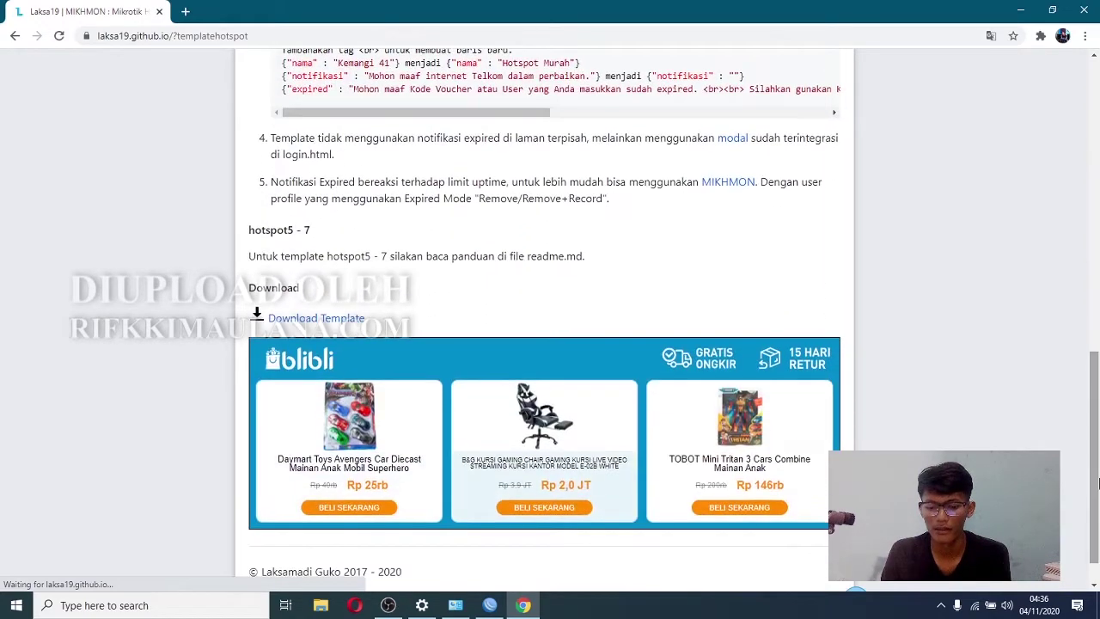
{"action": "left_click", "coordinate": [315, 320]}
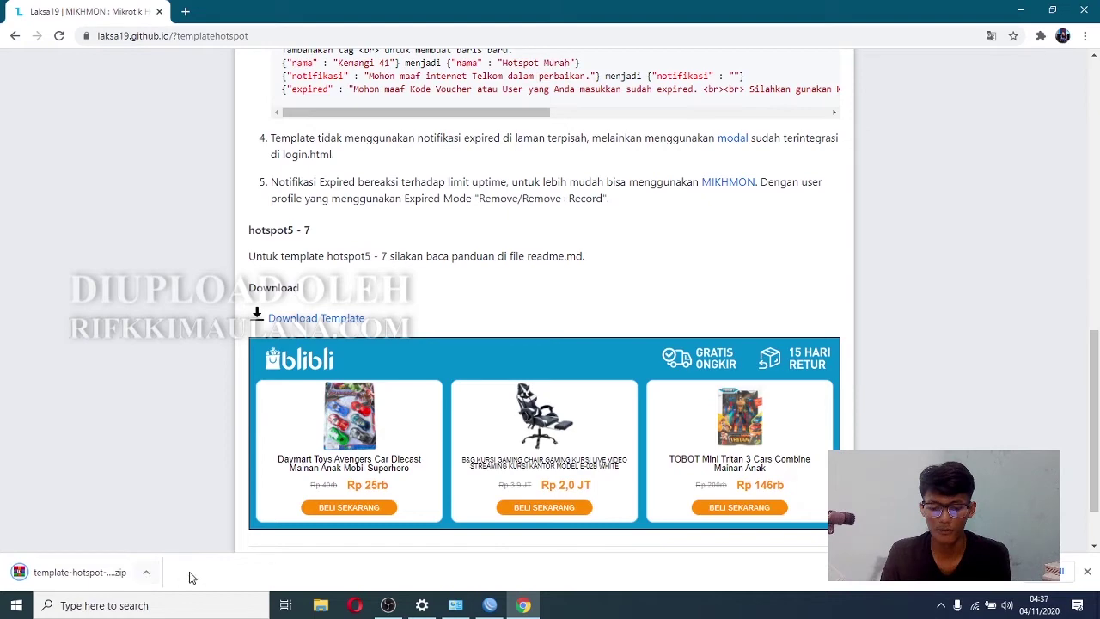
{"action": "left_click", "coordinate": [319, 605]}
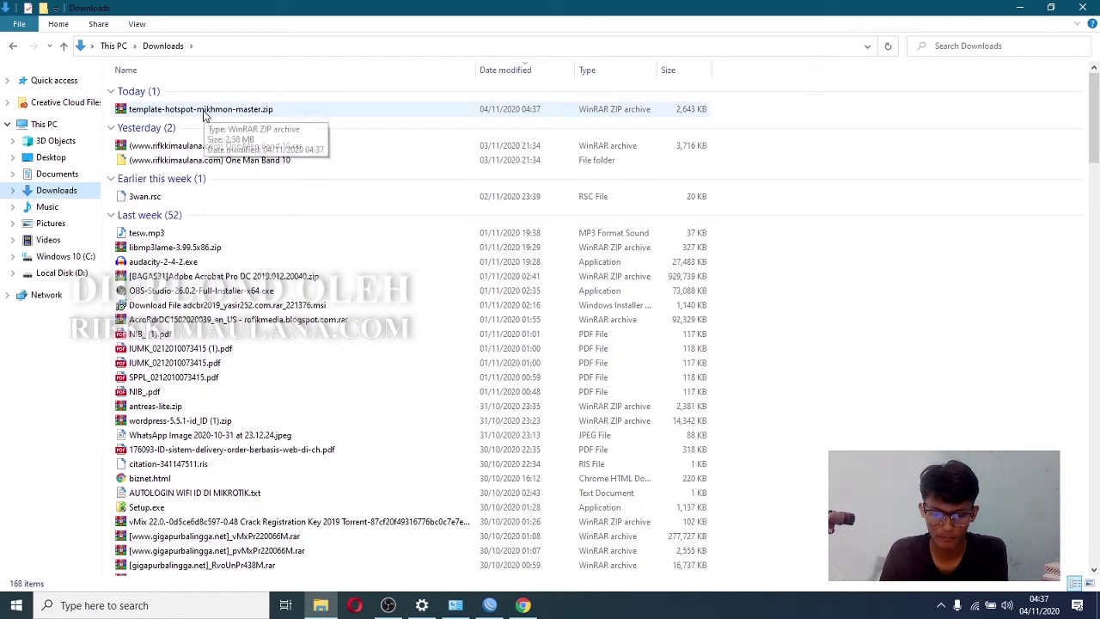
- Extract the zip to template-hotspot-mikhmon-master and open the extracted folder
{"action": "left_click", "coordinate": [206, 113]}
{"action": "right_click", "coordinate": [204, 112]}
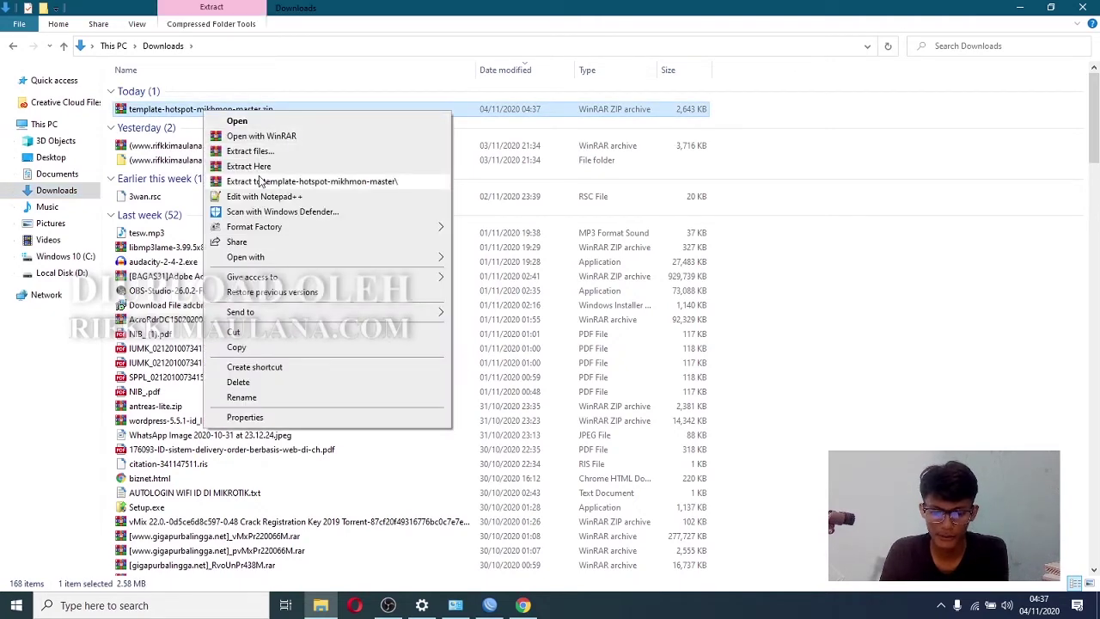
{"action": "left_click", "coordinate": [289, 183]}
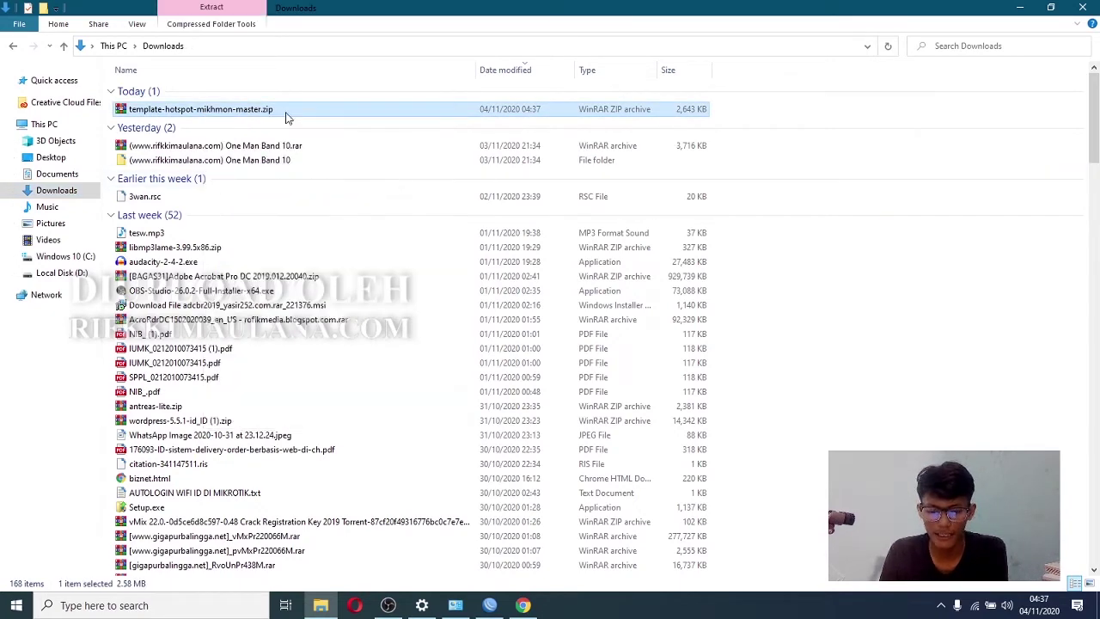
{"action": "double_click", "coordinate": [294, 125]}
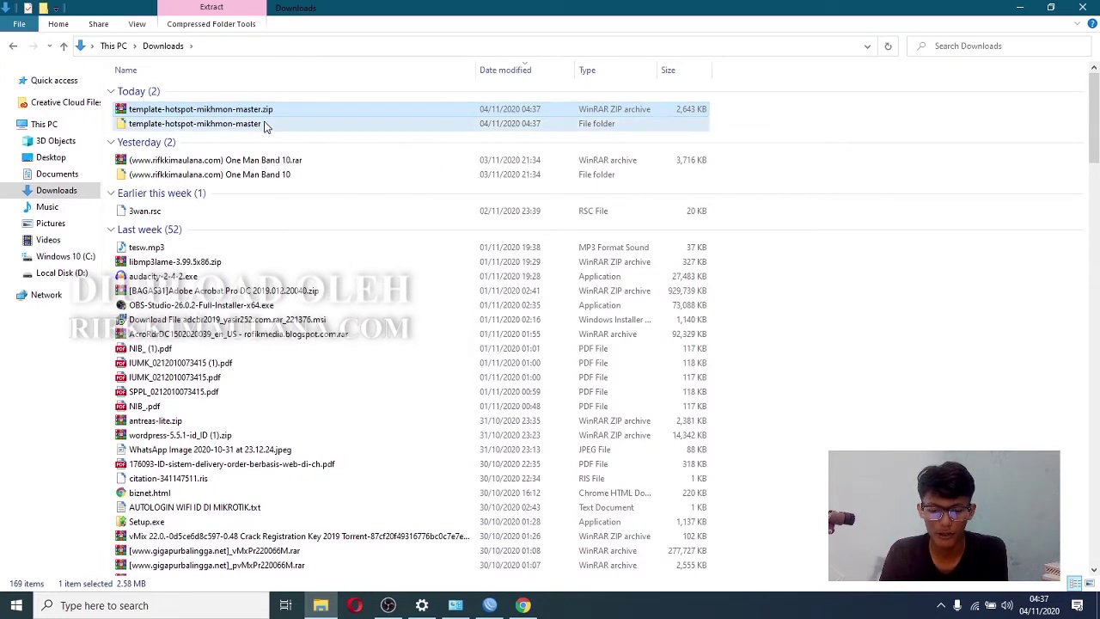
{"action": "double_click", "coordinate": [198, 89]}
- Open hotspot5, preview login.html in Chrome as the Kemangi 41 page, then reselect it in Explorer
{"action": "left_click", "coordinate": [255, 110]}
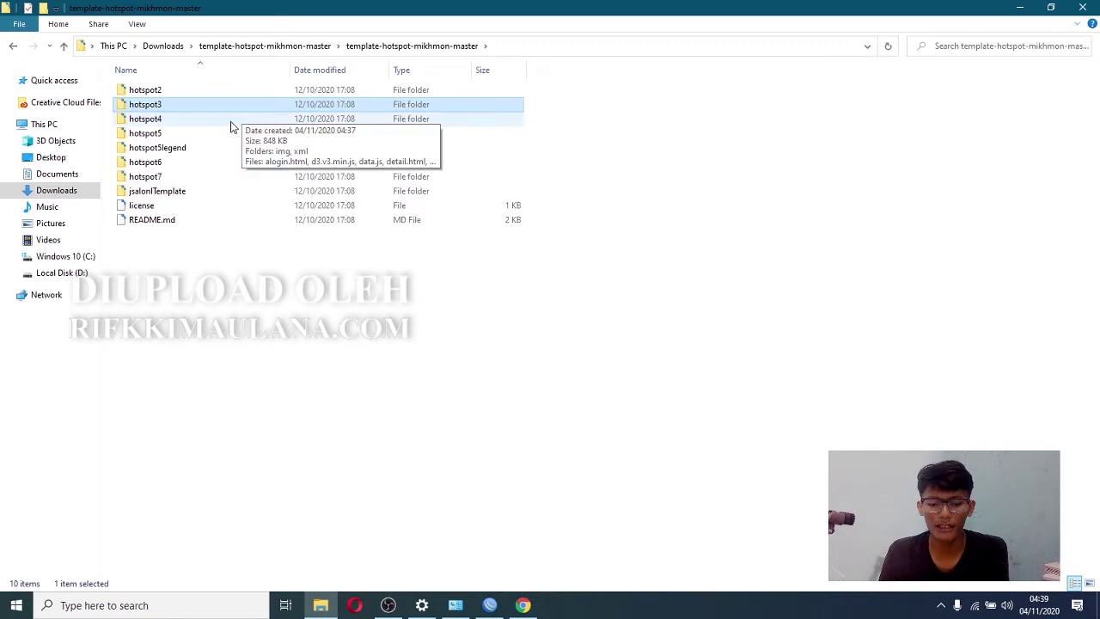
{"action": "double_click", "coordinate": [224, 133]}
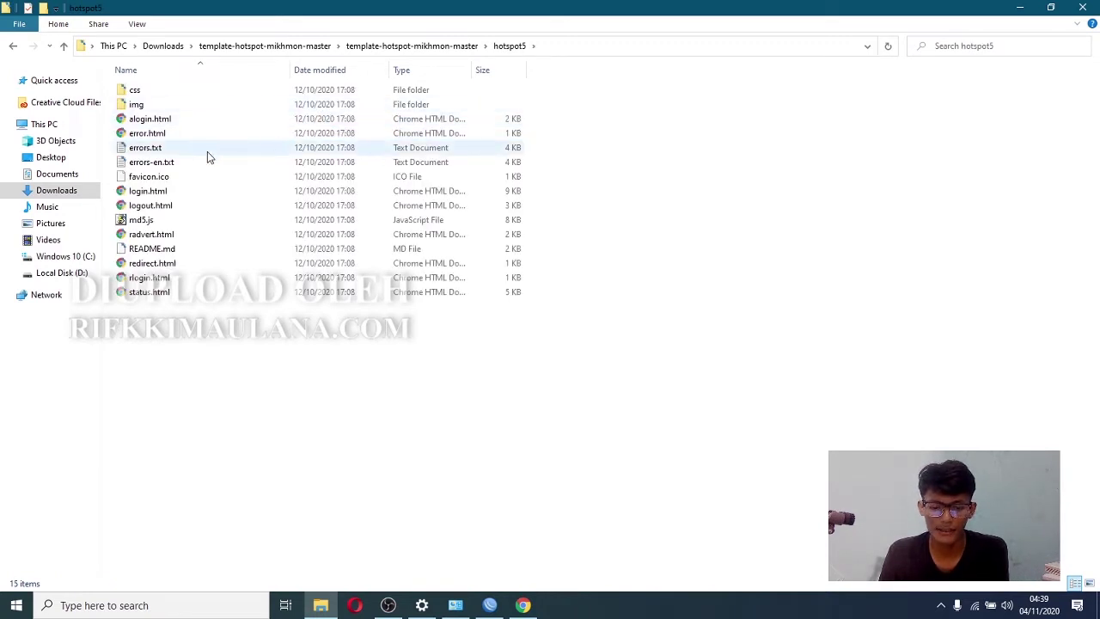
{"action": "double_click", "coordinate": [192, 192]}
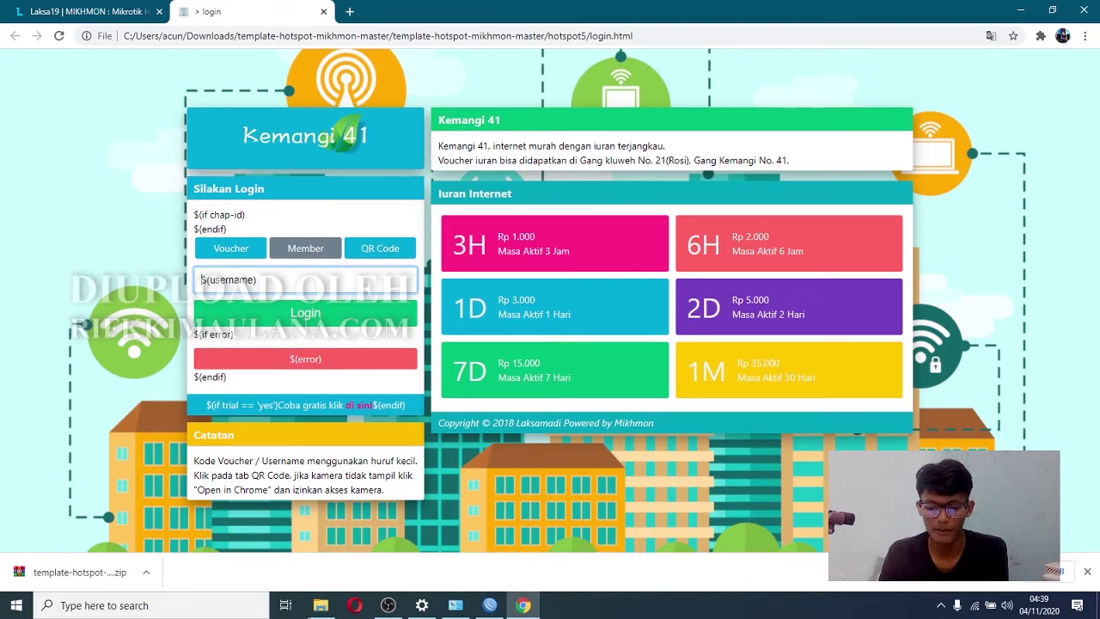
{"action": "left_click", "coordinate": [320, 605]}
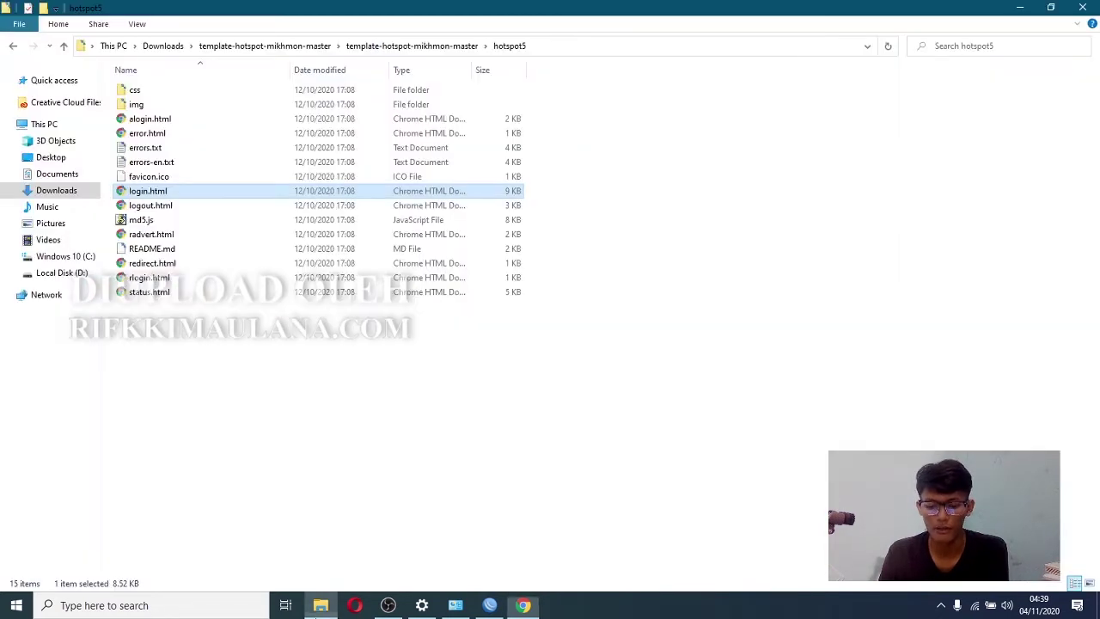
{"action": "left_click", "coordinate": [176, 192]}
{"action": "left_click", "coordinate": [194, 198]}
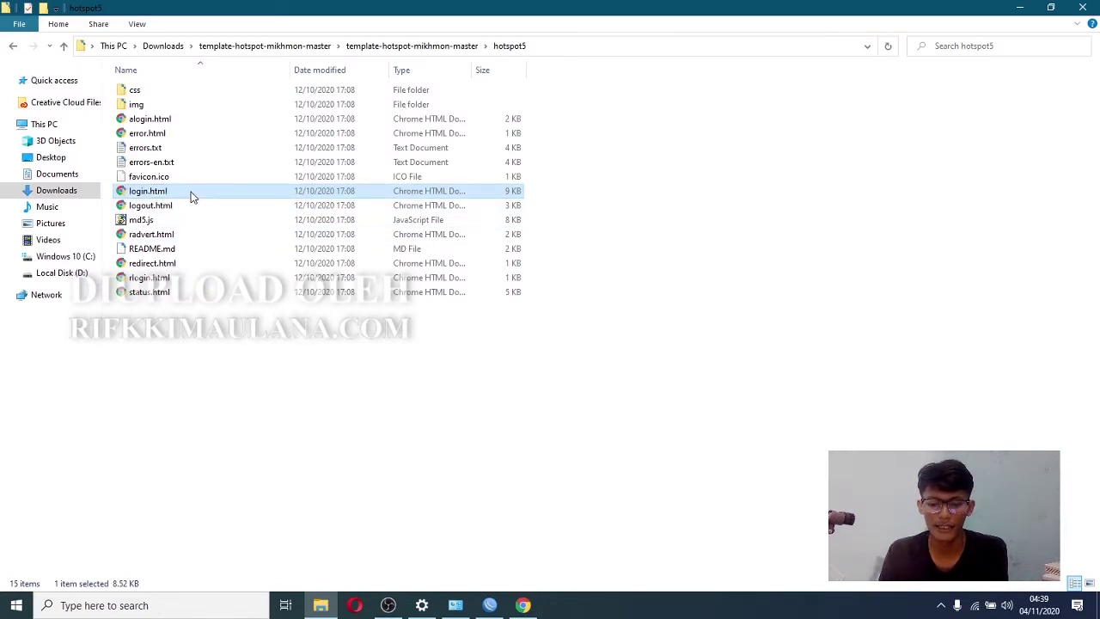
{"action": "right_click", "coordinate": [193, 197]}
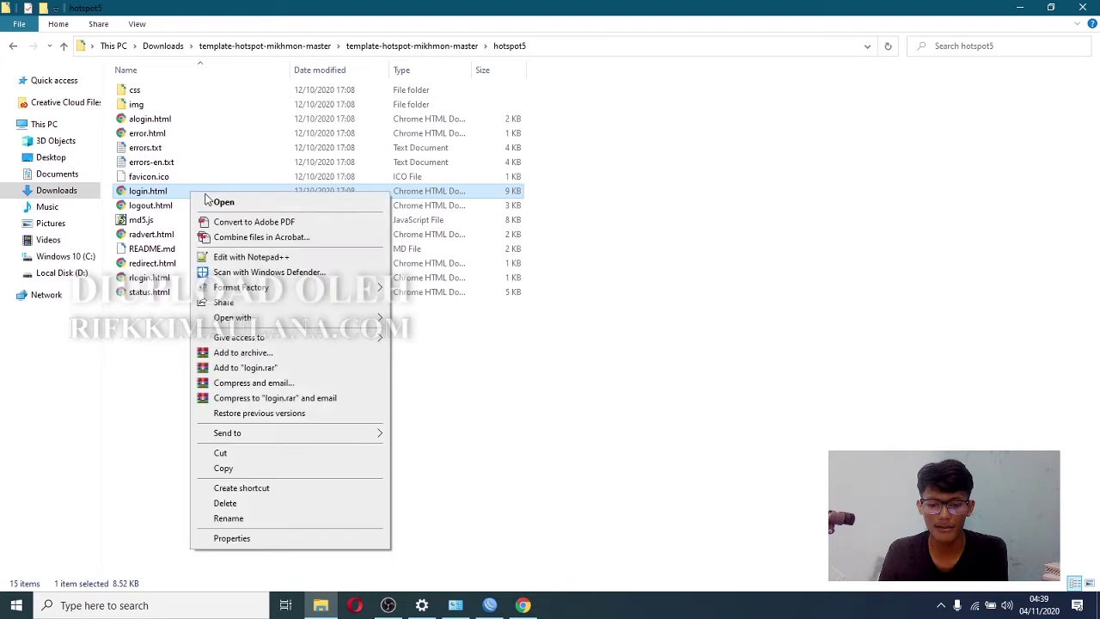
- Open hotspot5's login.html in Notepad++ and highlight the Kemangi 41 heading in Chrome's preview
{"action": "left_click", "coordinate": [251, 257]}
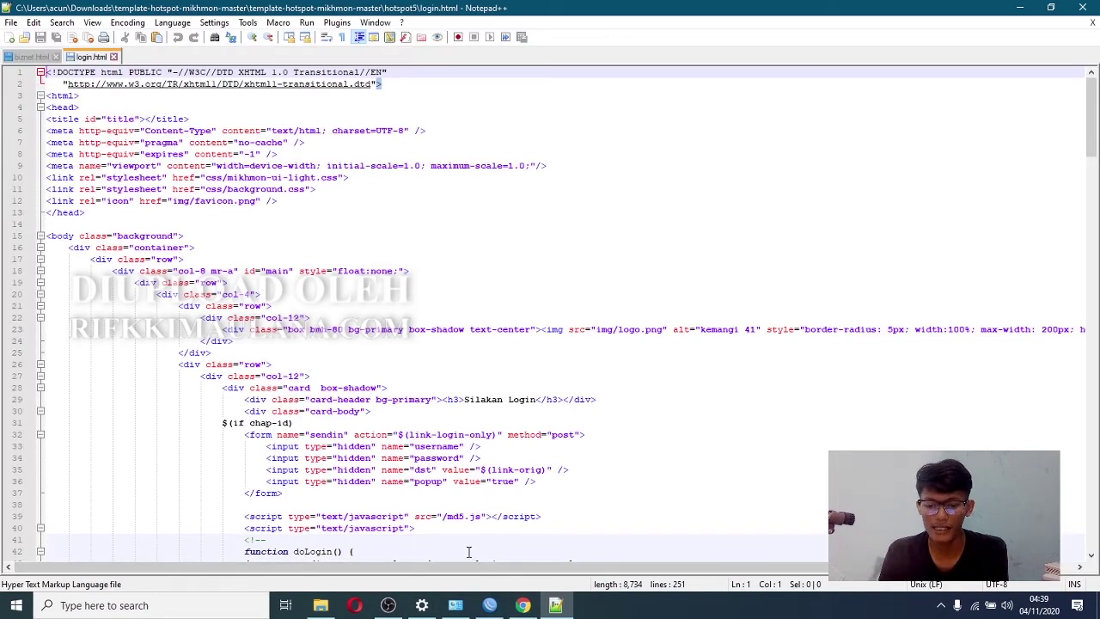
{"action": "left_click", "coordinate": [525, 605]}
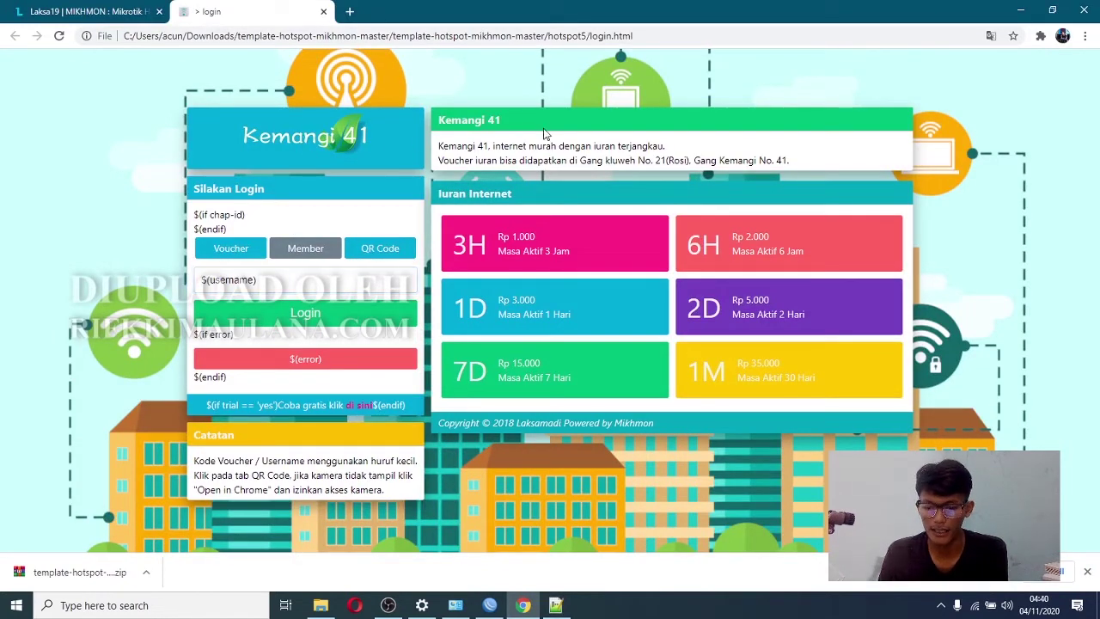
{"action": "left_click_drag", "start_coordinate": [505, 123], "coordinate": [435, 128]}
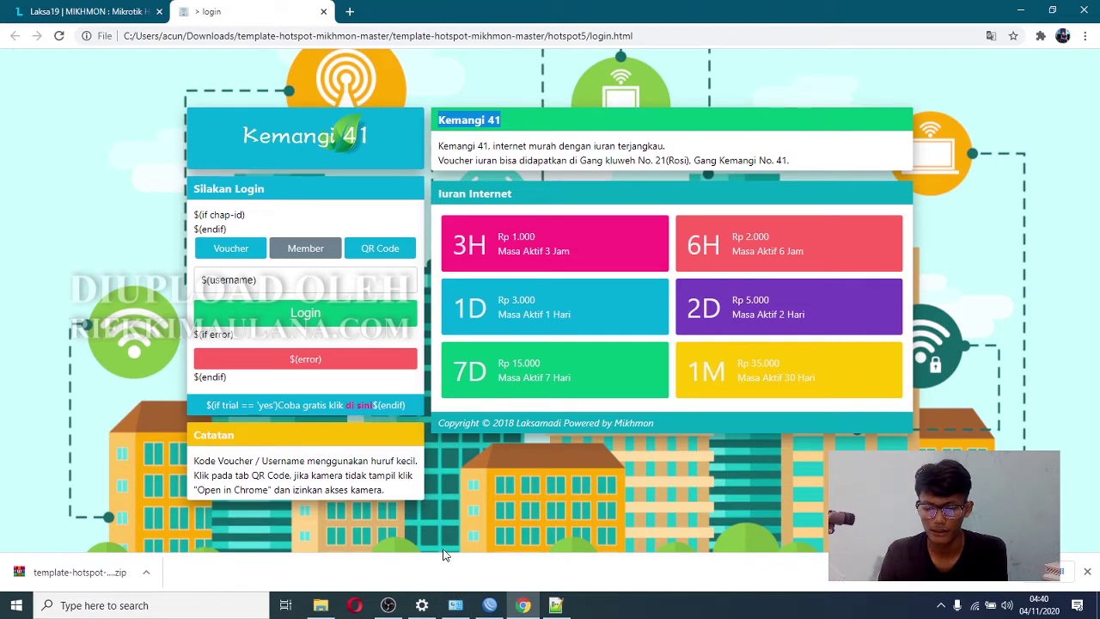
- Replace the Kemangi 41 text in line 97's <h3> heading with IMASNET
{"action": "left_click", "coordinate": [558, 607]}
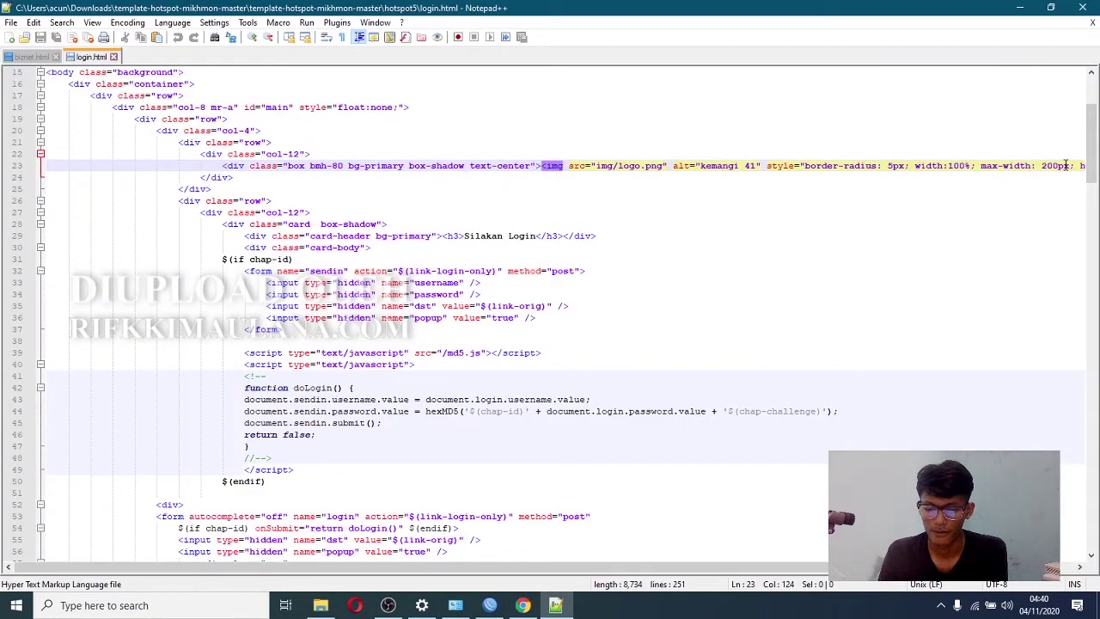
{"action": "scroll", "coordinate": [720, 162], "scroll_direction": "down", "scroll_amount": 20}
{"action": "left_click", "coordinate": [433, 223]}
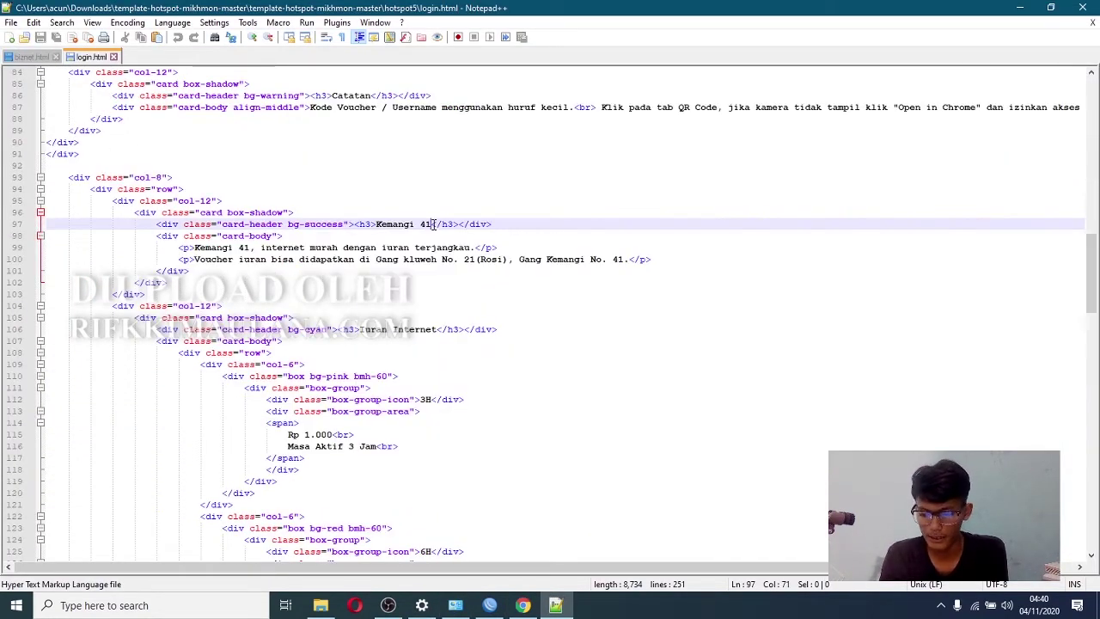
{"action": "key", "text": "BackSpace"}
{"action": "key", "text": "BackSpace"}
{"action": "key", "text": "BackSpace"}
{"action": "key", "text": "BackSpace"}
{"action": "key", "text": "BackSpace"}
{"action": "key", "text": "BackSpace"}
{"action": "key", "text": "BackSpace"}
{"action": "key", "text": "BackSpace"}
{"action": "key", "text": "BackSpace"}
{"action": "key", "text": "BackSpace"}
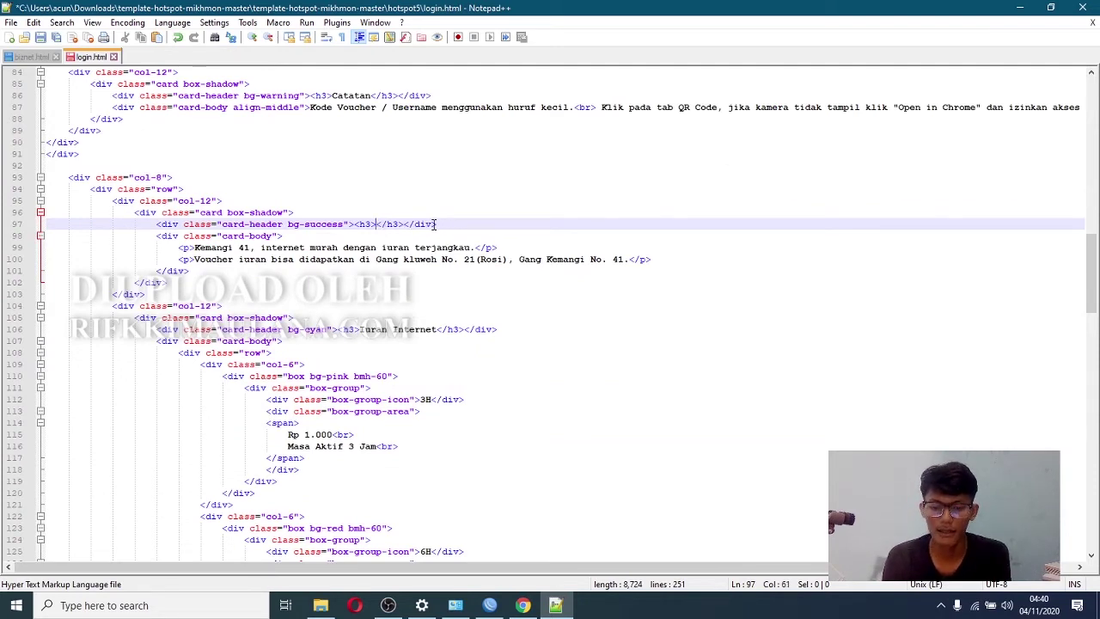
{"action": "type", "text": "IMASNET"}
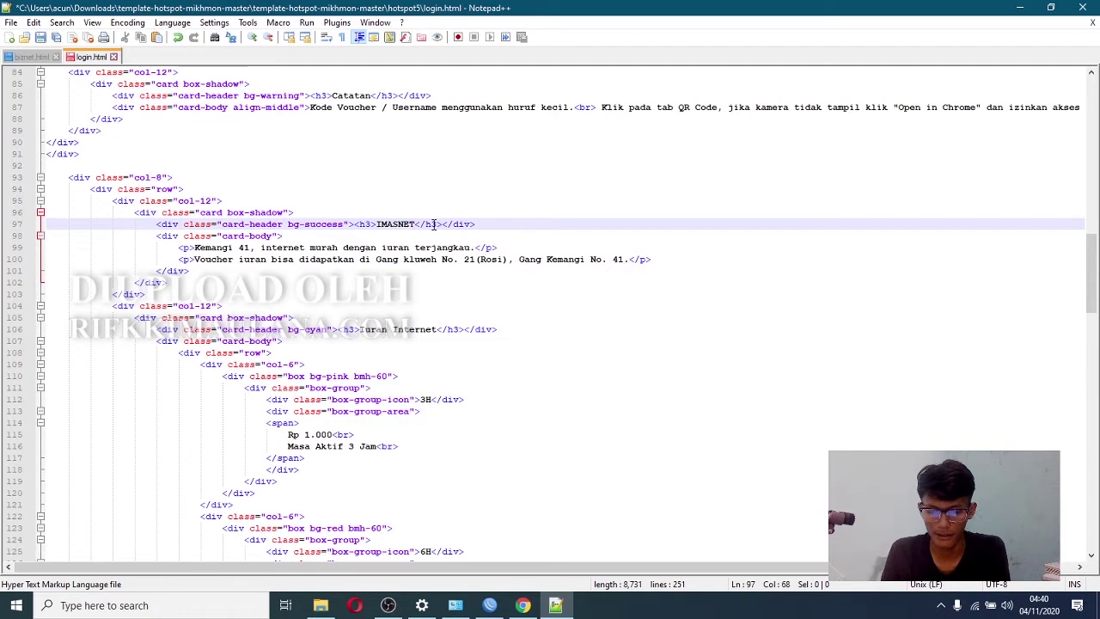
- Select part of line 99's voucher location sentence, then return to the Chrome preview
{"action": "left_click", "coordinate": [354, 248]}
{"action": "left_click", "coordinate": [408, 259]}
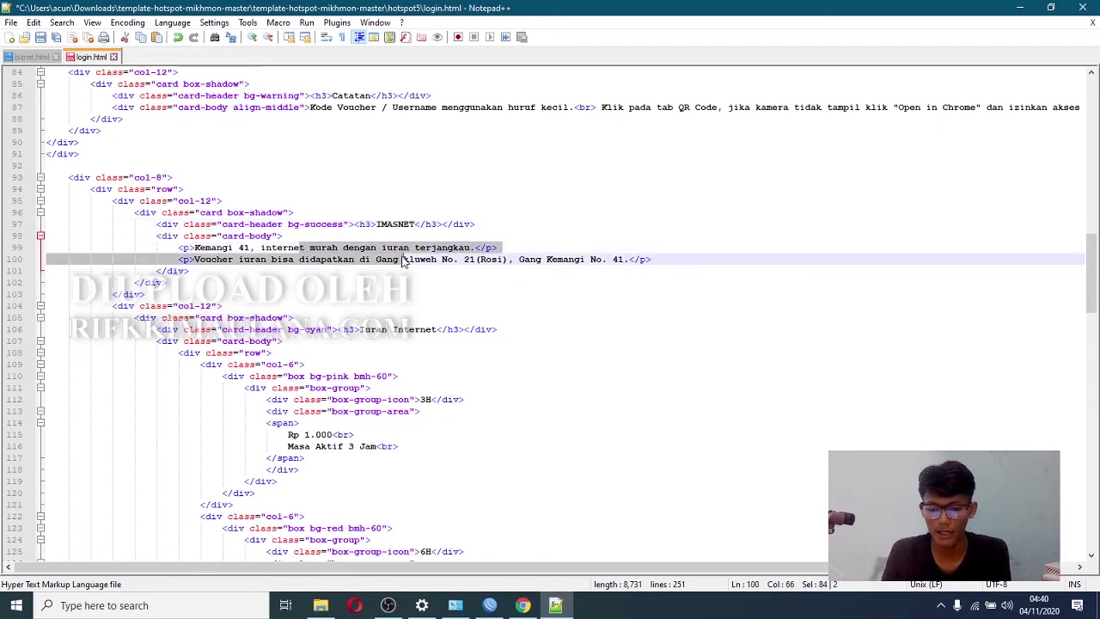
{"action": "left_click_drag", "start_coordinate": [421, 258], "coordinate": [448, 259]}
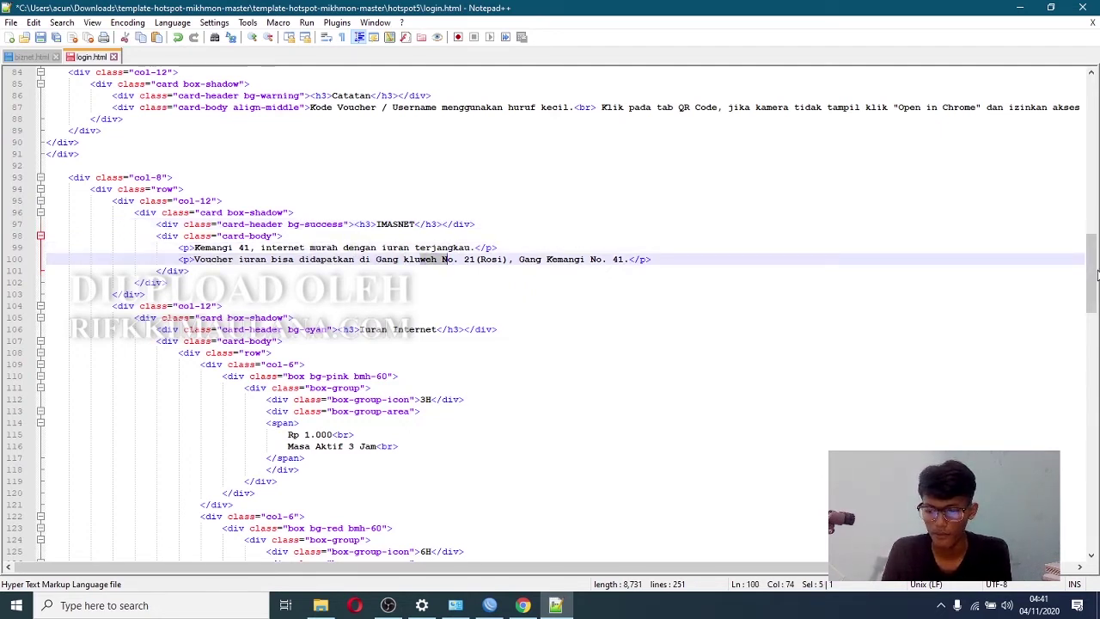
{"action": "left_click_drag", "start_coordinate": [1096, 273], "coordinate": [1088, 428]}
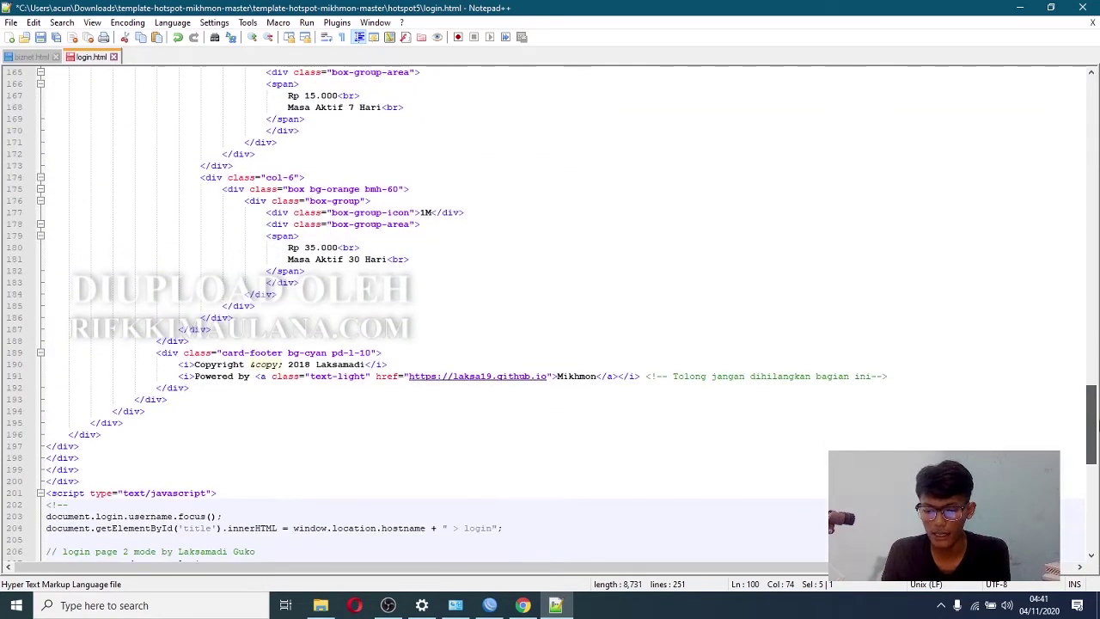
{"action": "key", "text": "alt+Tab"}
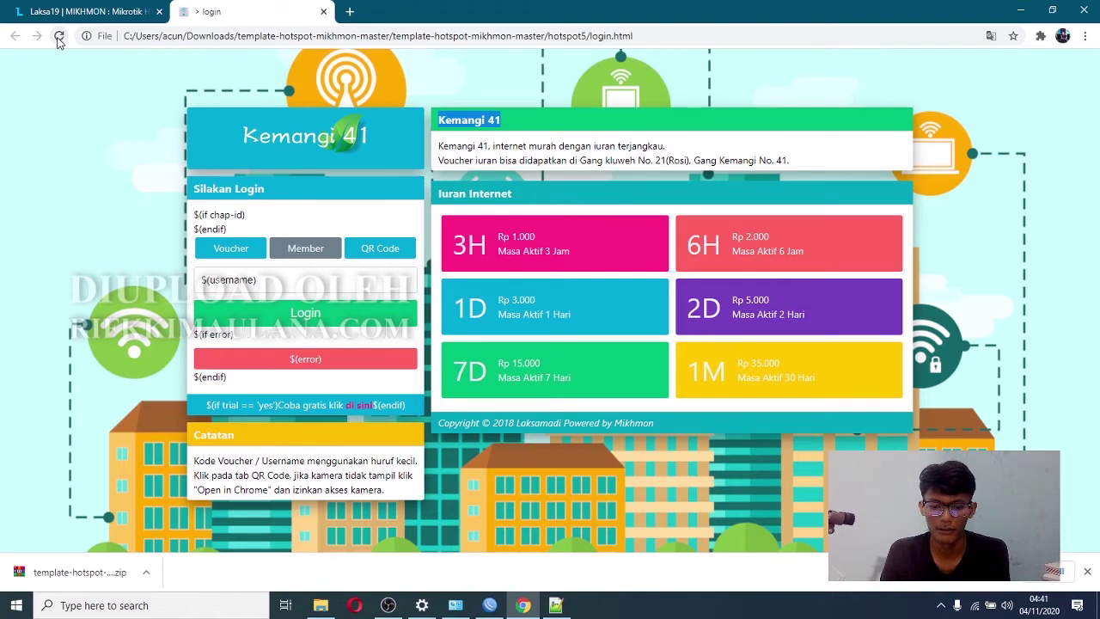
- Reload the preview, highlight the new IMASNET header, and go back to the hotspot5 folder
{"action": "left_click", "coordinate": [58, 37]}
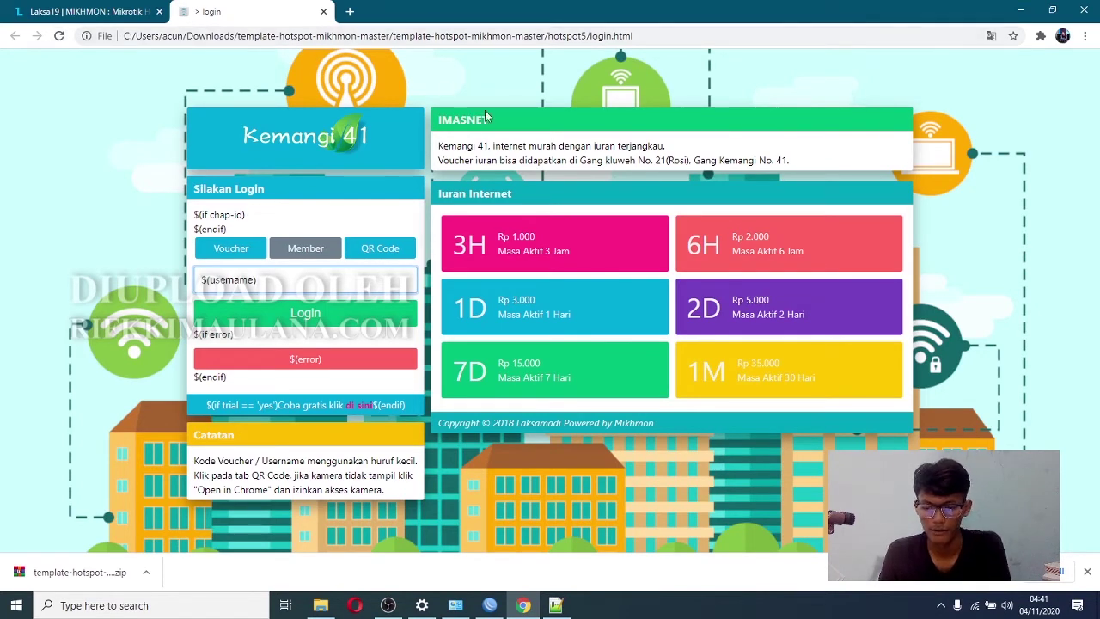
{"action": "left_click_drag", "start_coordinate": [487, 121], "coordinate": [694, 163]}
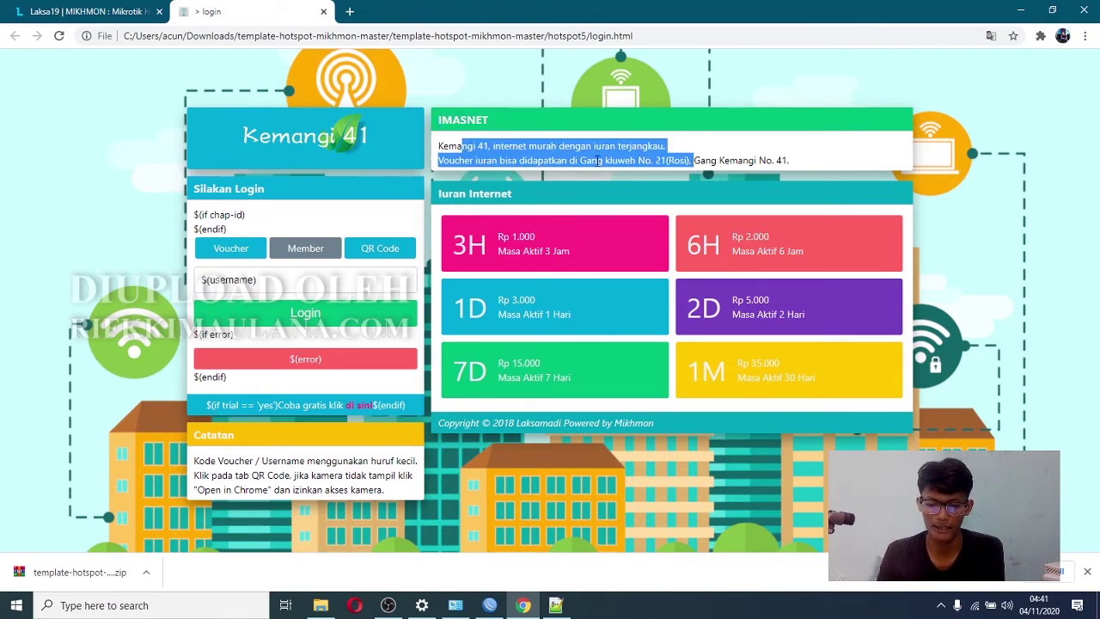
{"action": "left_click", "coordinate": [320, 605]}
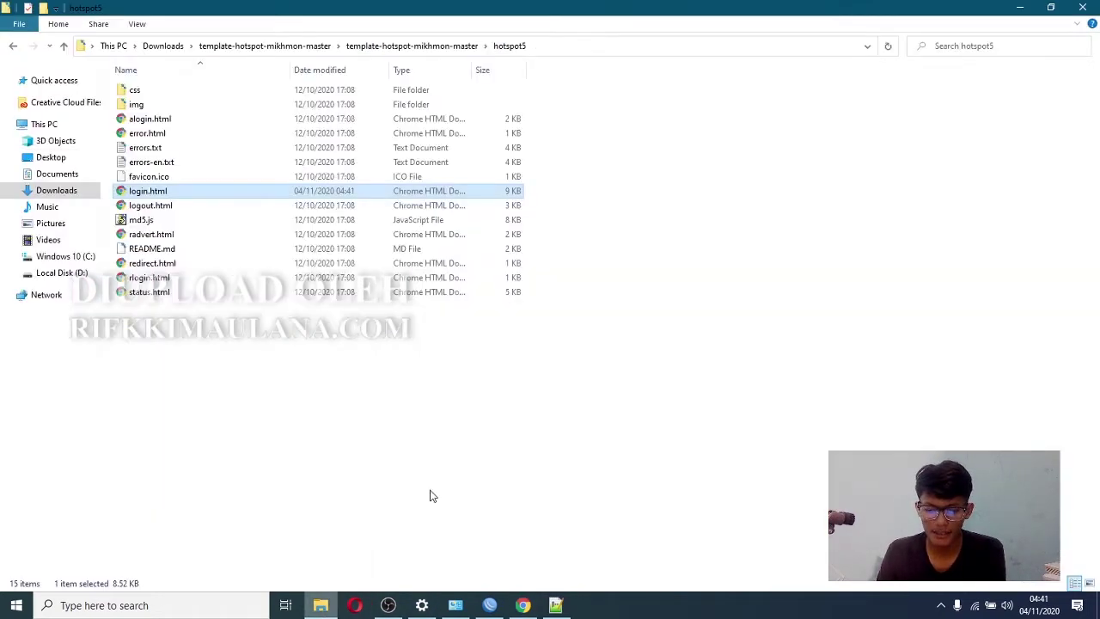
- Copy the hotspot5 folder from its parent folder in File Explorer
{"action": "left_click", "coordinate": [430, 47]}
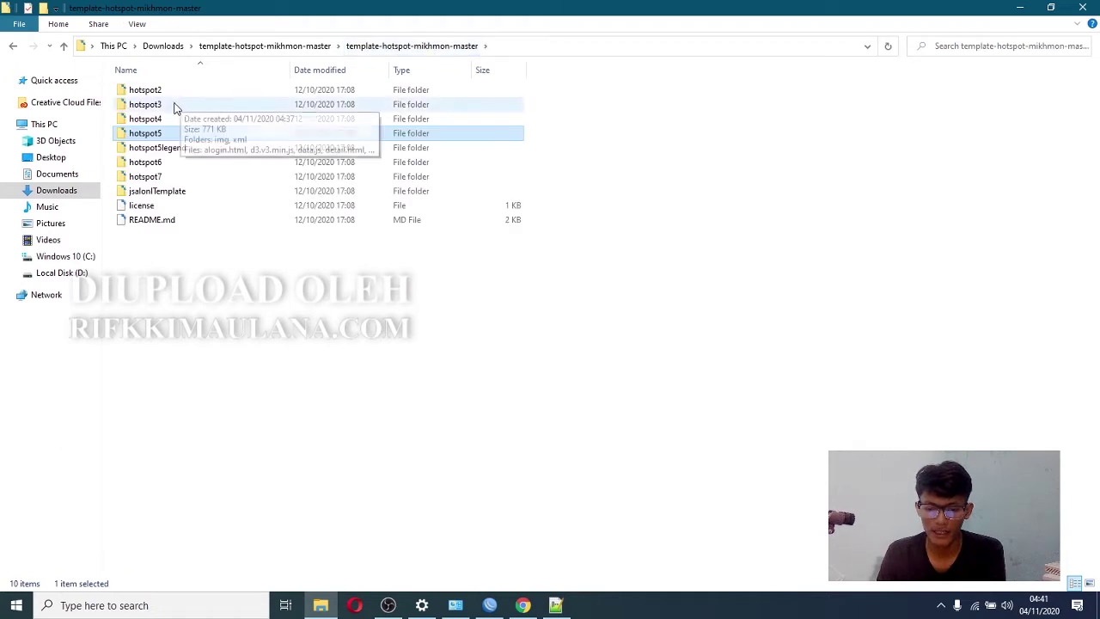
{"action": "right_click", "coordinate": [159, 135]}
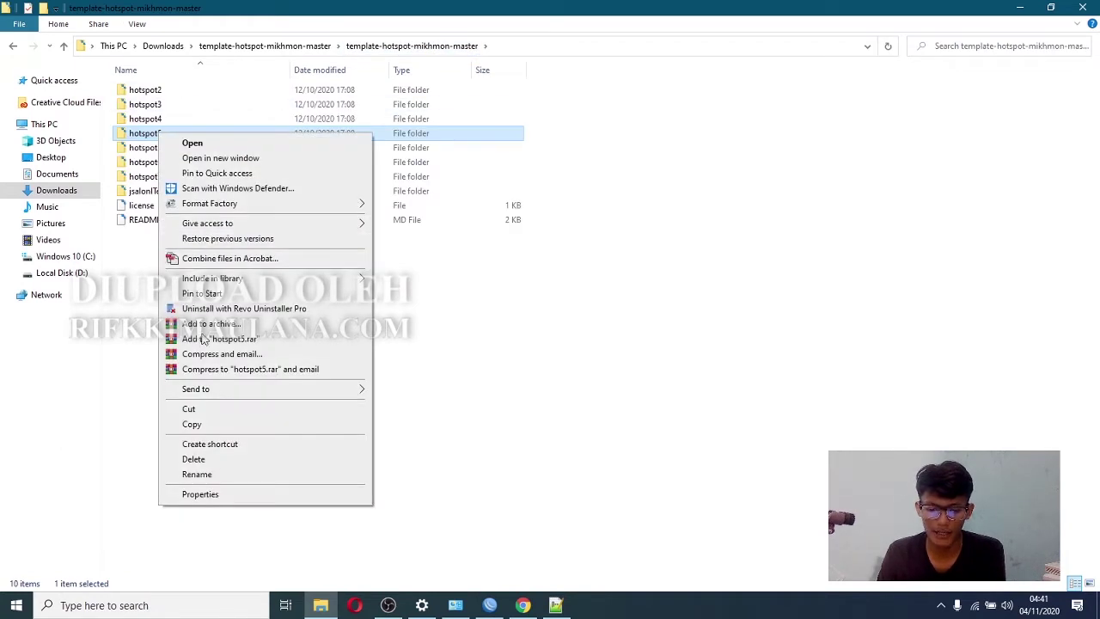
{"action": "left_click", "coordinate": [210, 425]}
- Reconnect WinBox and paste hotspot5 into the router's File List, then close it
{"action": "left_click", "coordinate": [490, 605]}
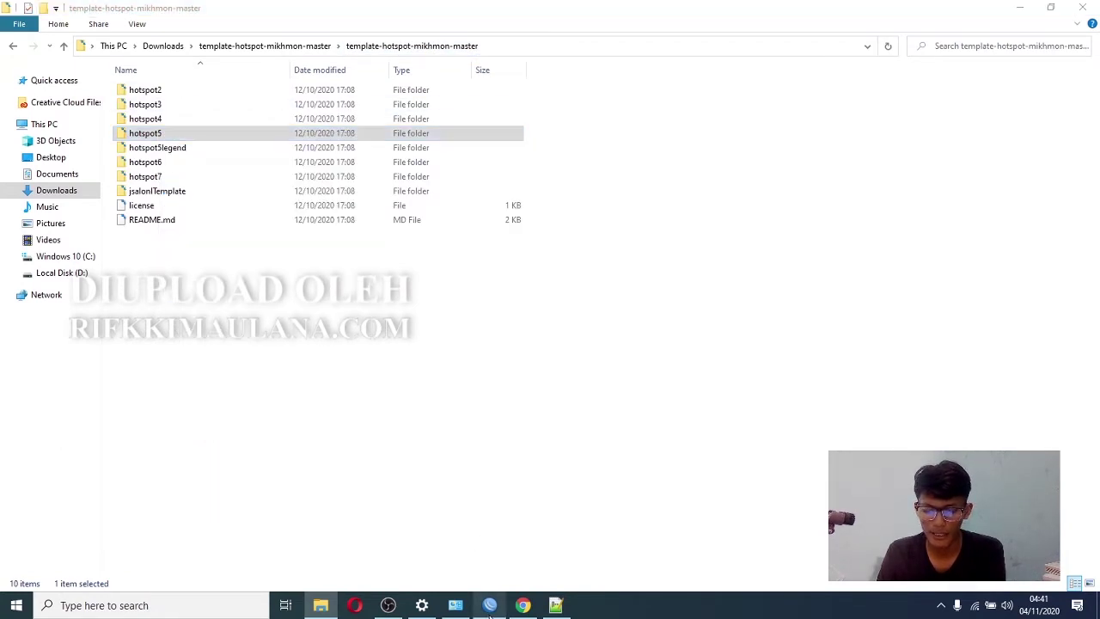
{"action": "left_click", "coordinate": [955, 167]}
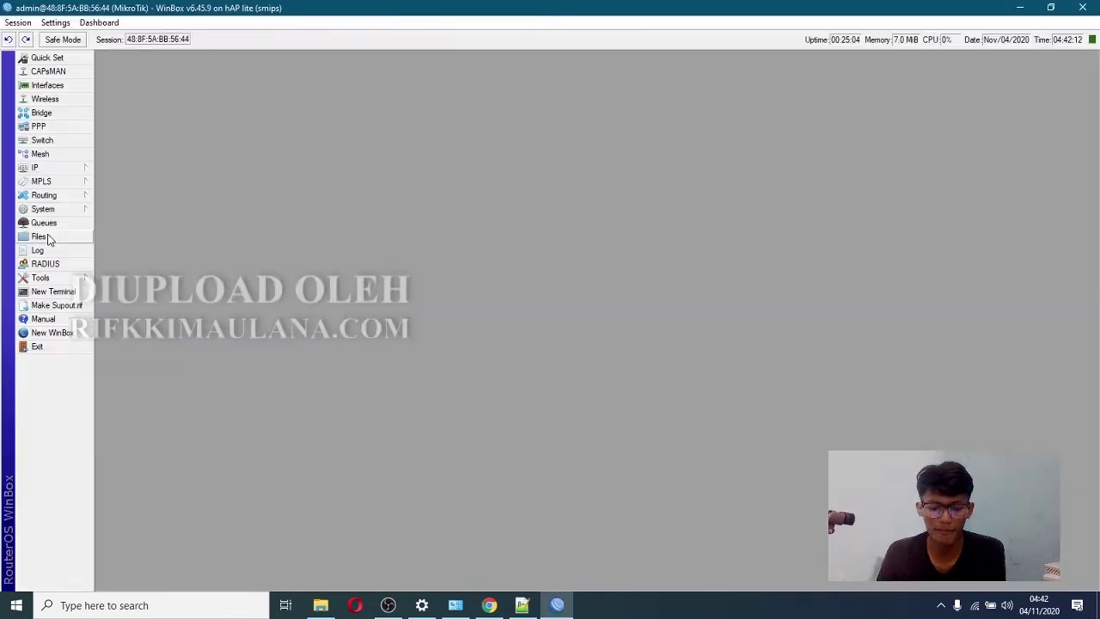
{"action": "left_click", "coordinate": [47, 238]}
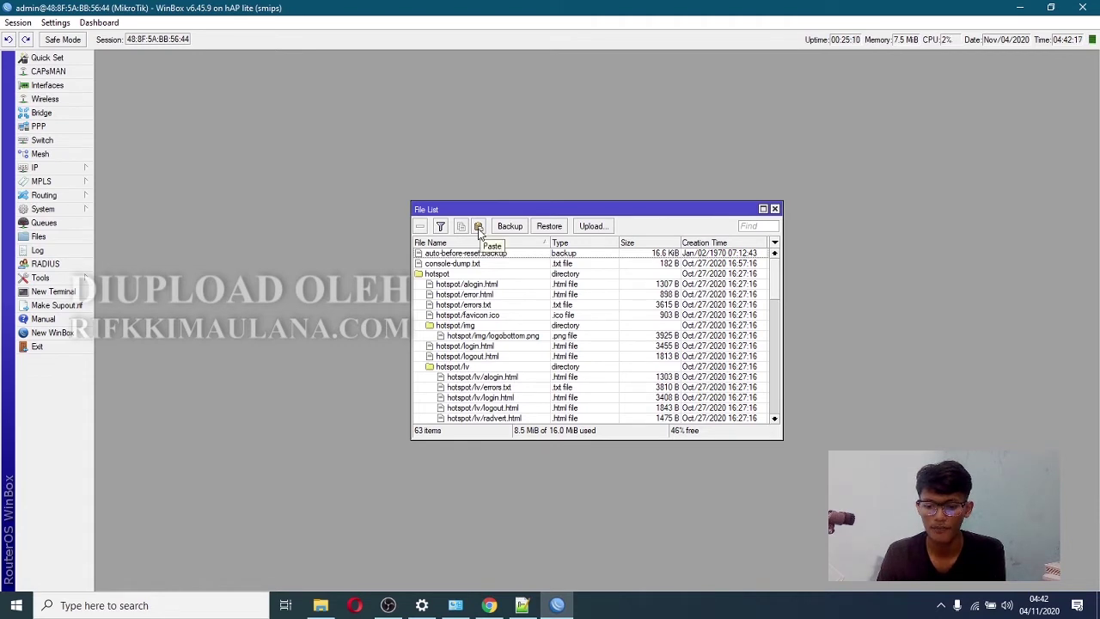
{"action": "left_click", "coordinate": [479, 227]}
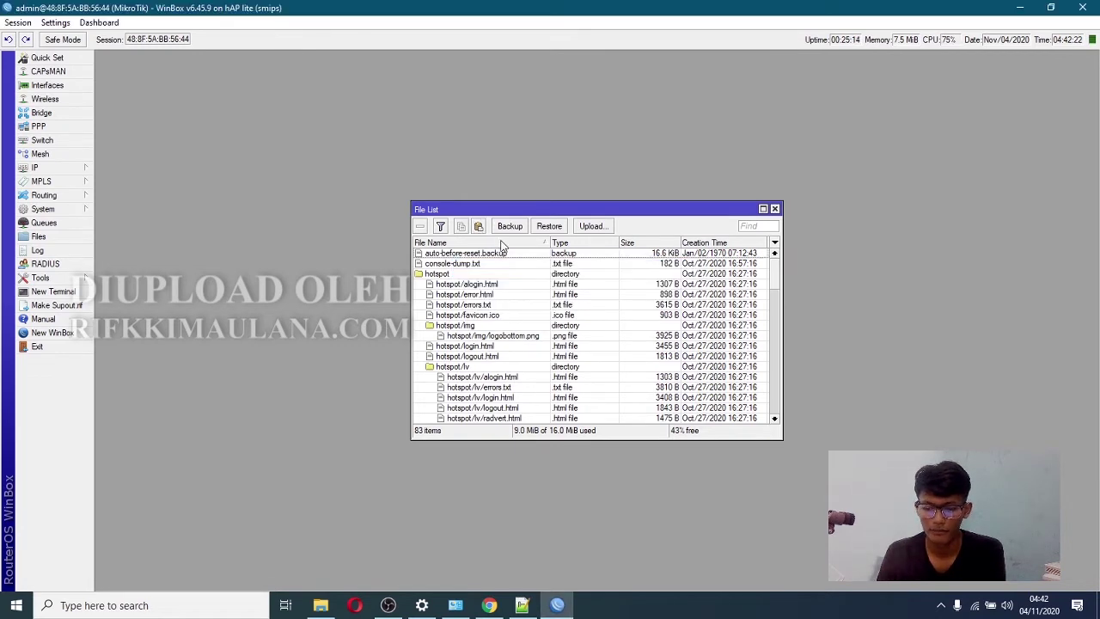
{"action": "left_click", "coordinate": [774, 208]}
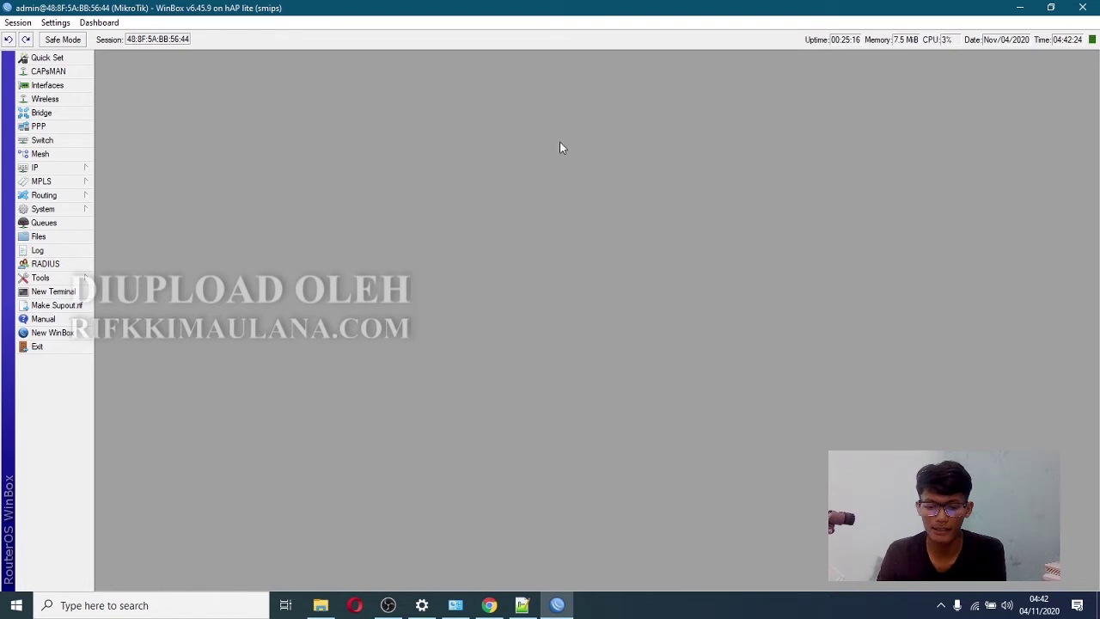
- Open hotspot server profile hsprof1 from IP > Hotspot > Server Profiles
{"action": "left_click", "coordinate": [55, 167]}
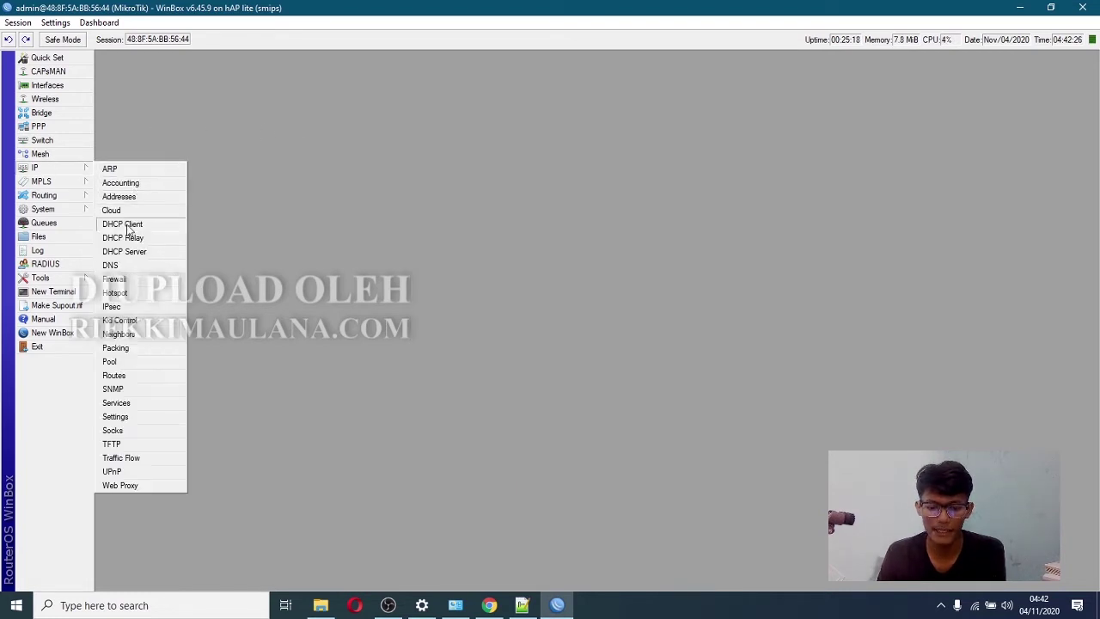
{"action": "left_click", "coordinate": [131, 293]}
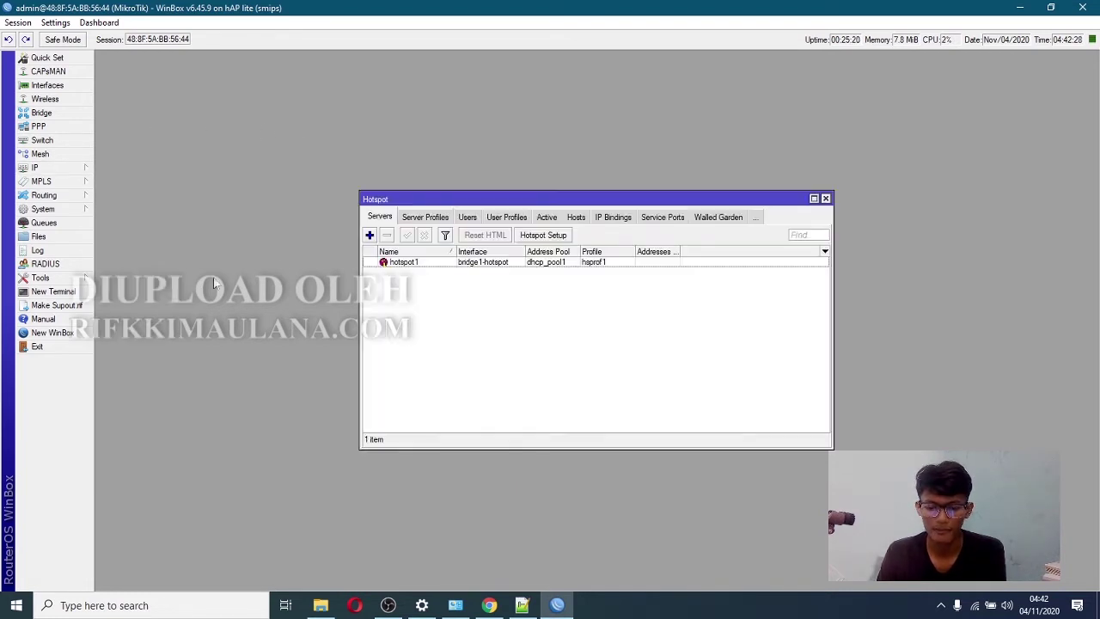
{"action": "left_click", "coordinate": [438, 219]}
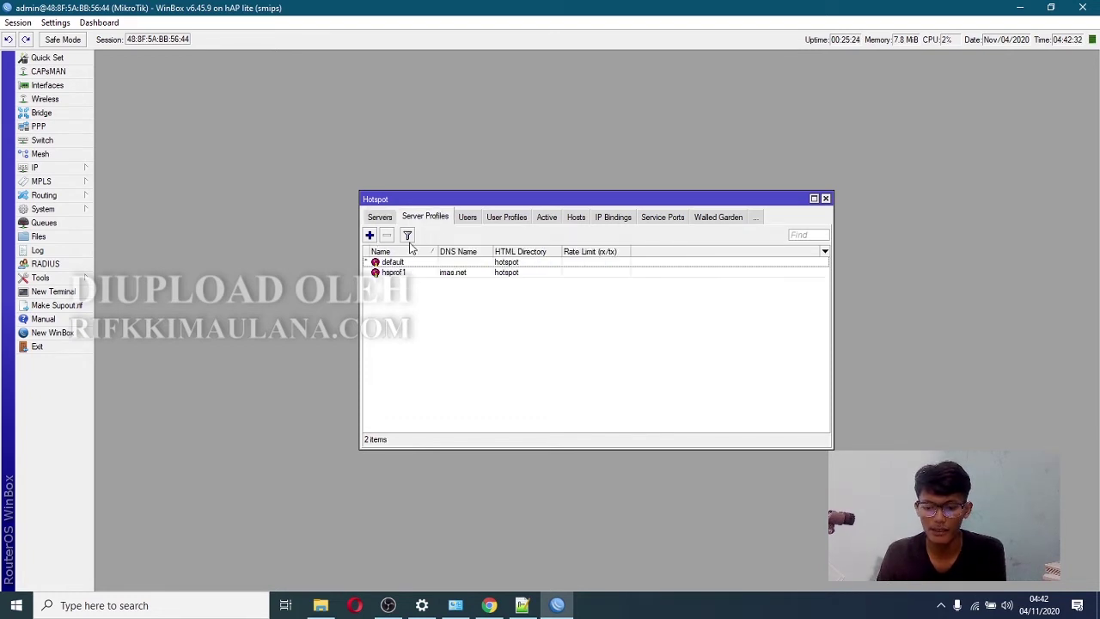
{"action": "left_click", "coordinate": [381, 220]}
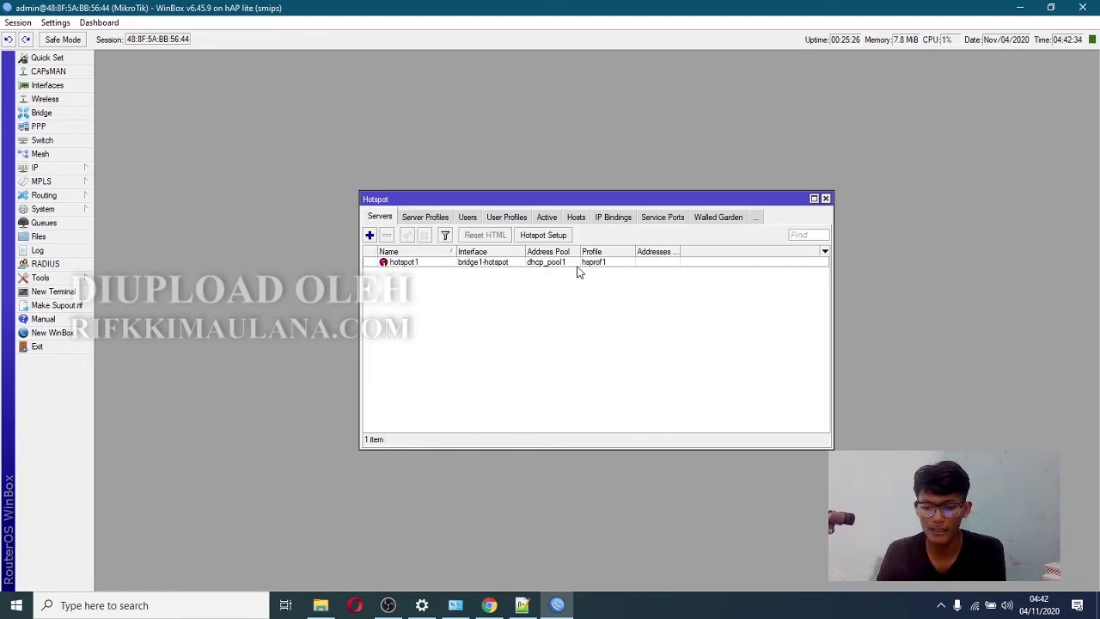
{"action": "left_click", "coordinate": [432, 219]}
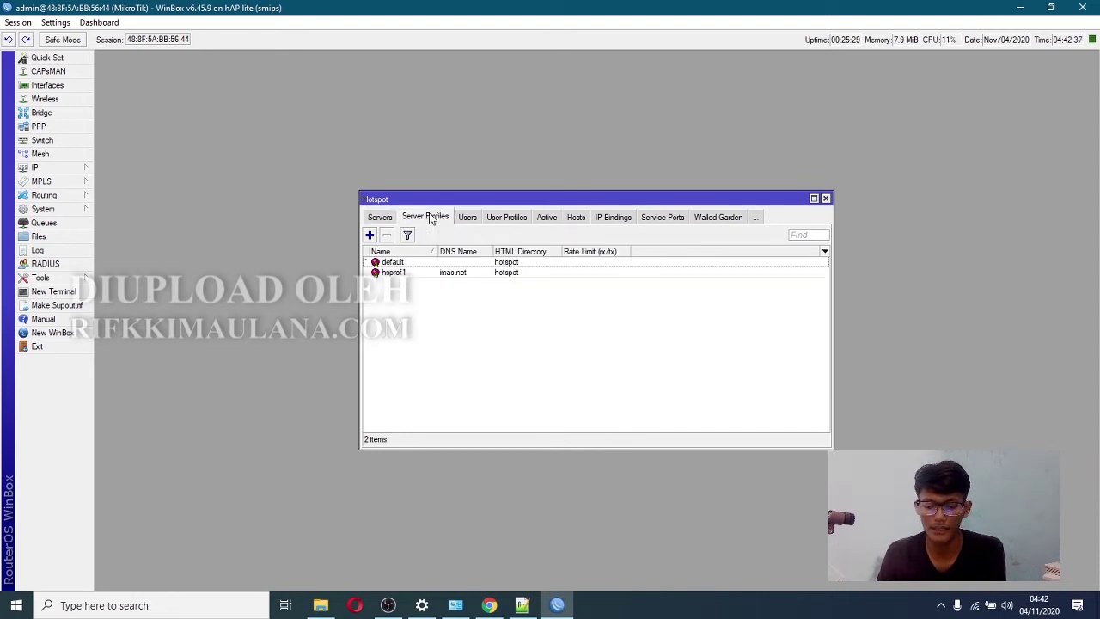
{"action": "left_click", "coordinate": [404, 273]}
{"action": "double_click", "coordinate": [423, 274]}
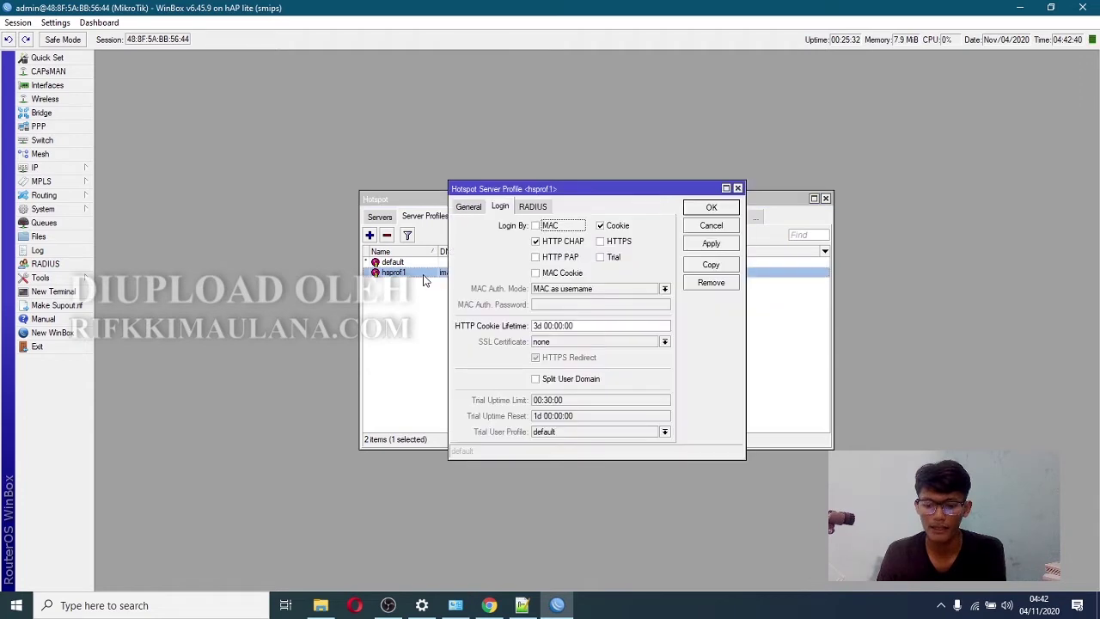
- Enable MAC, HTTP PAP and MAC Cookie logins, with MAC as username and password
{"action": "left_click", "coordinate": [536, 226]}
{"action": "left_click", "coordinate": [536, 258]}
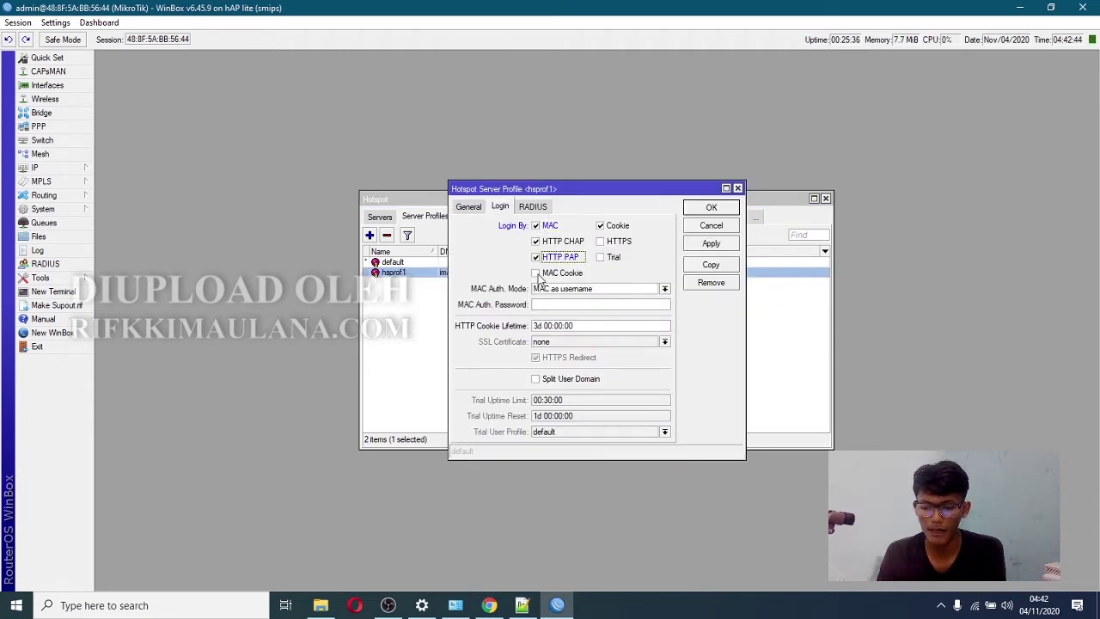
{"action": "left_click", "coordinate": [536, 274]}
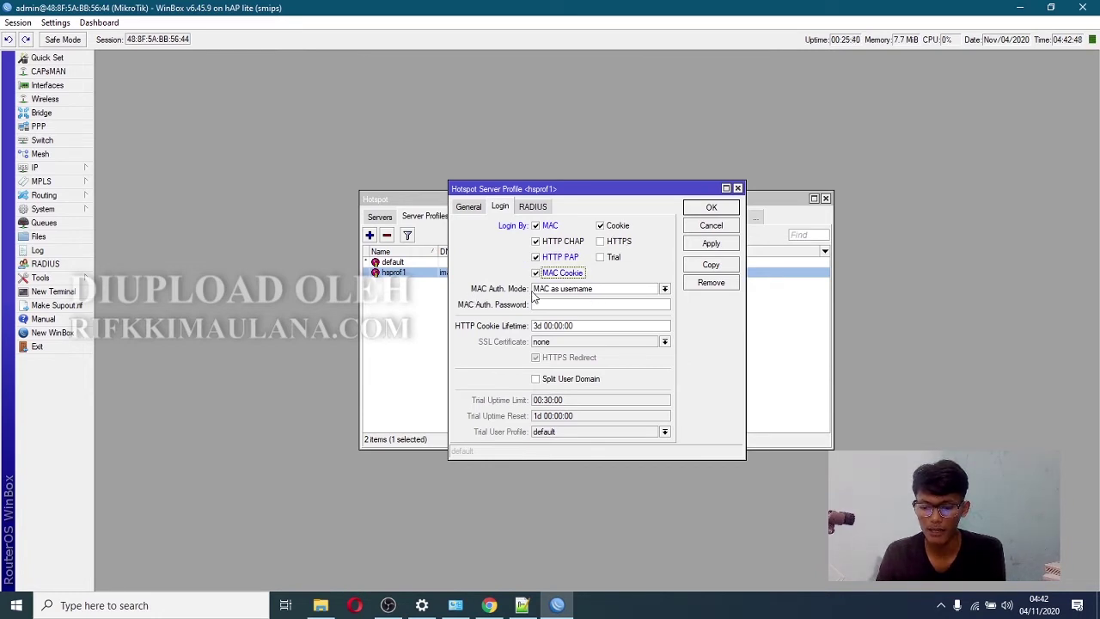
{"action": "left_click", "coordinate": [636, 289]}
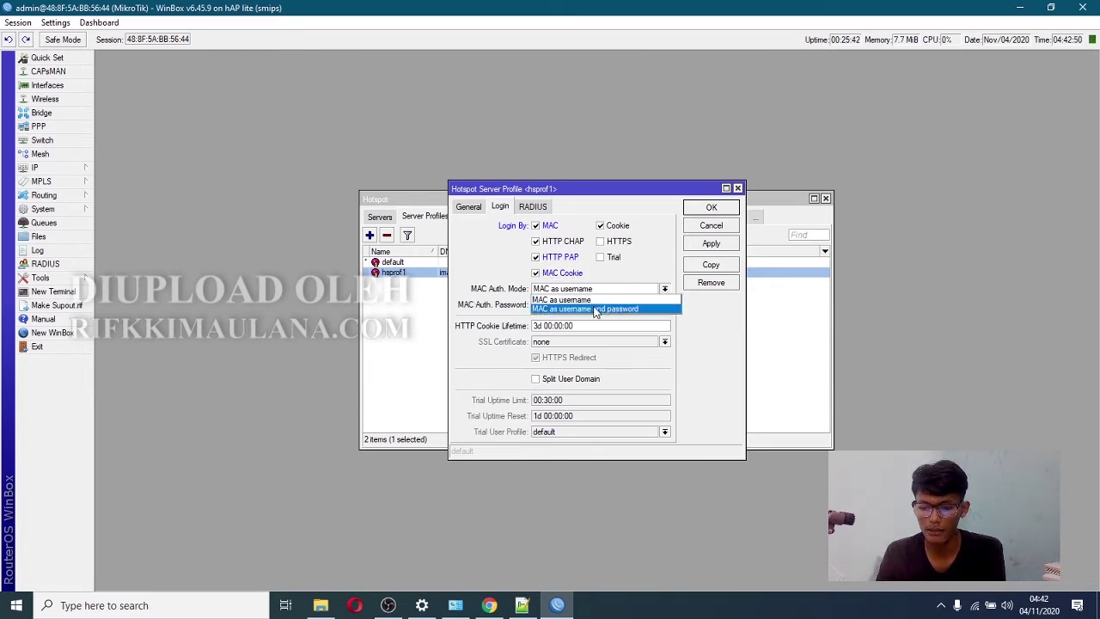
{"action": "left_click", "coordinate": [613, 309]}
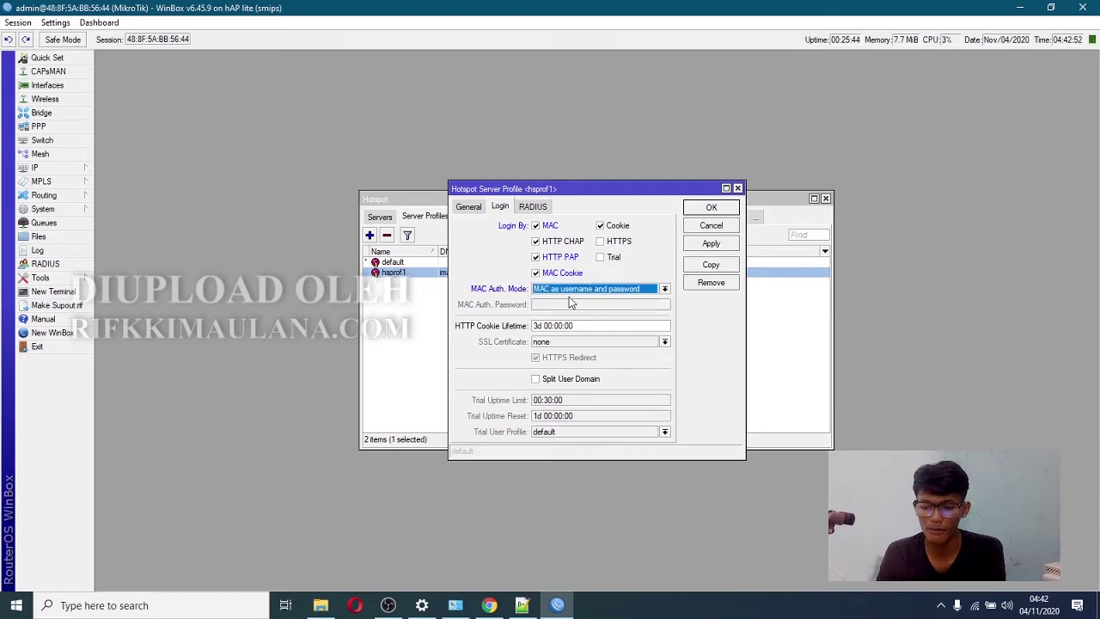
- Set hsprof1's HTML Directory to hotspot5, then apply and close the profile
{"action": "left_click", "coordinate": [469, 208]}
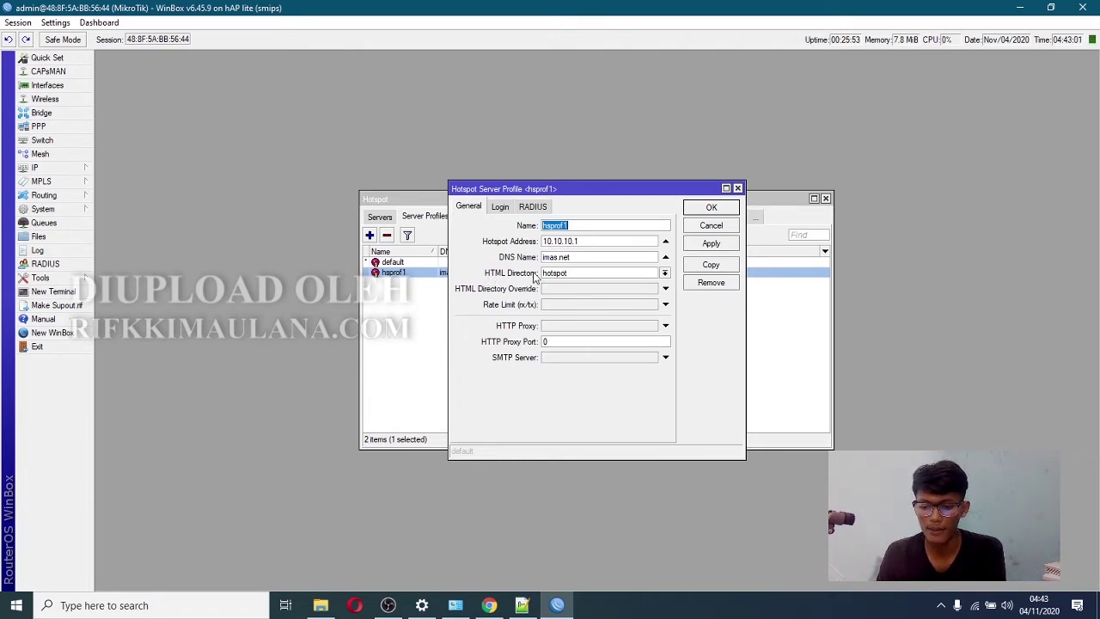
{"action": "left_click", "coordinate": [666, 272]}
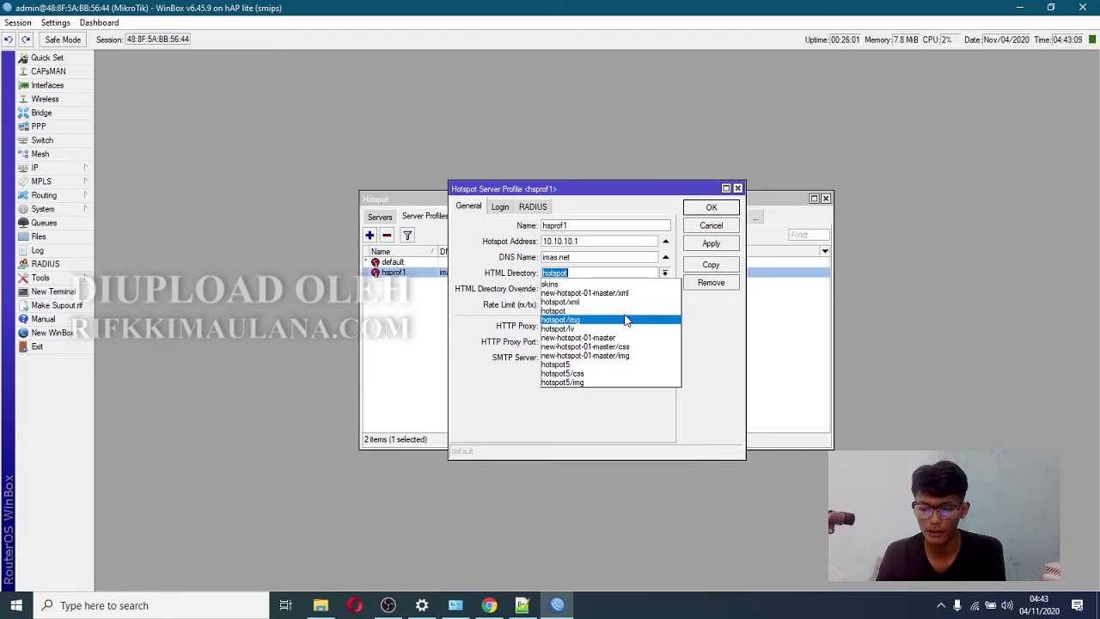
{"action": "left_click", "coordinate": [573, 366]}
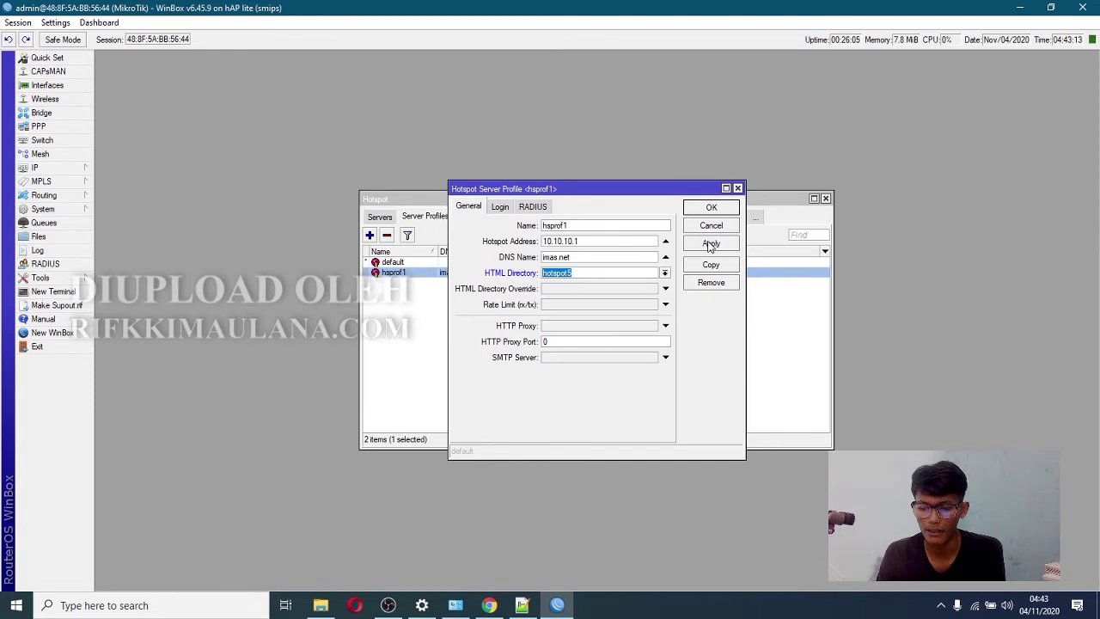
{"action": "left_click", "coordinate": [711, 245]}
{"action": "left_click", "coordinate": [711, 210]}
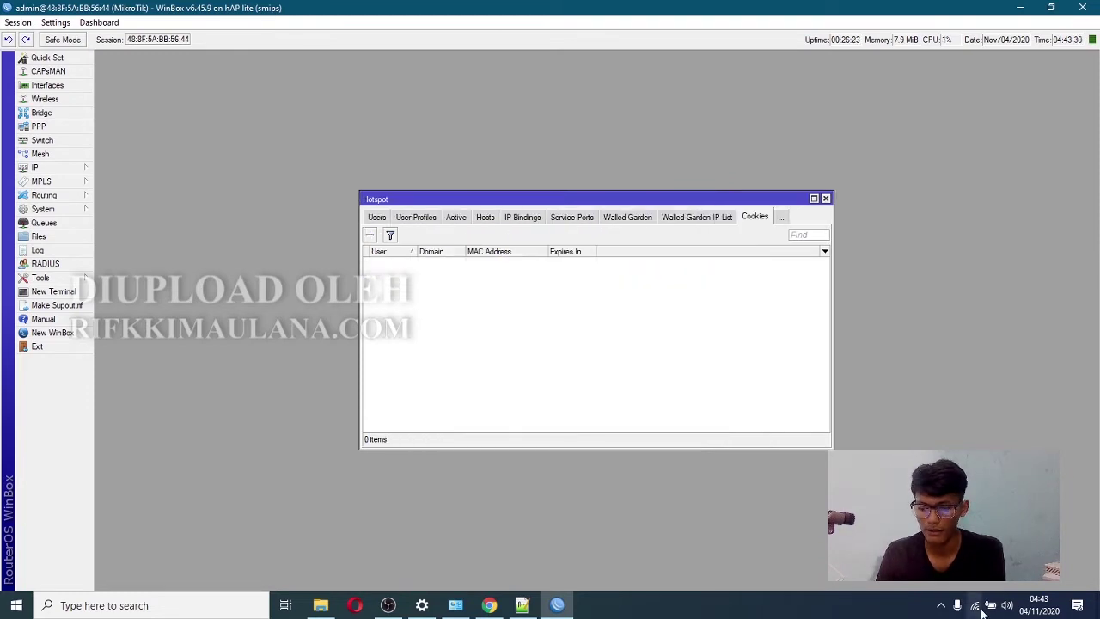
- Disconnect and rejoin imasnet wifi with Connect automatically ticked, then check its status
{"action": "left_click", "coordinate": [976, 605]}
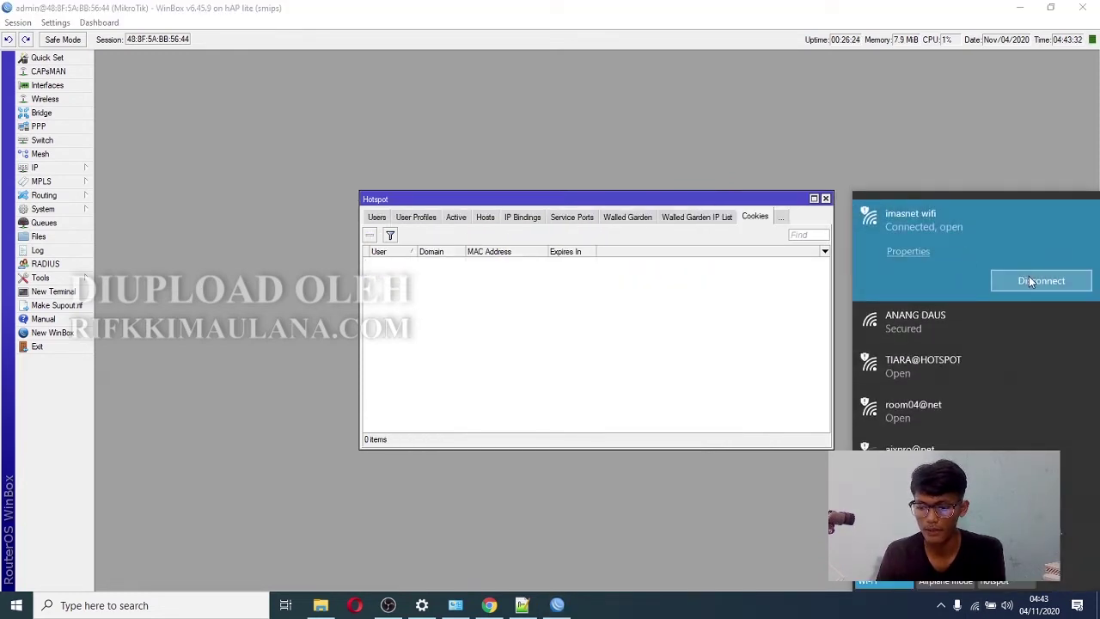
{"action": "left_click", "coordinate": [1029, 277]}
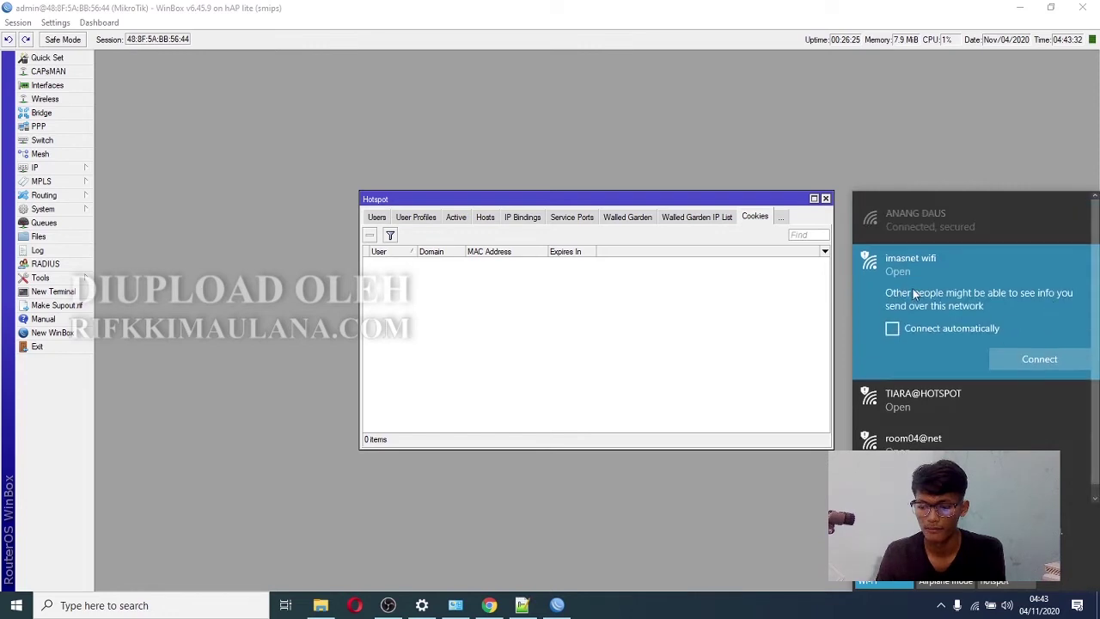
{"action": "left_click", "coordinate": [893, 328]}
{"action": "left_click", "coordinate": [1036, 358]}
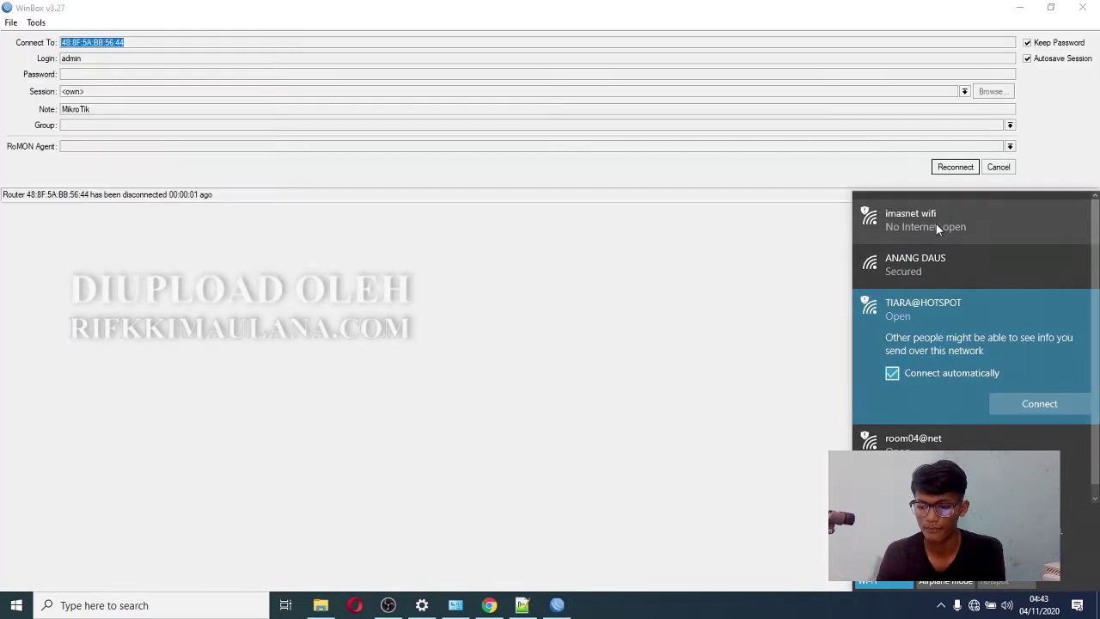
{"action": "left_click", "coordinate": [936, 224]}
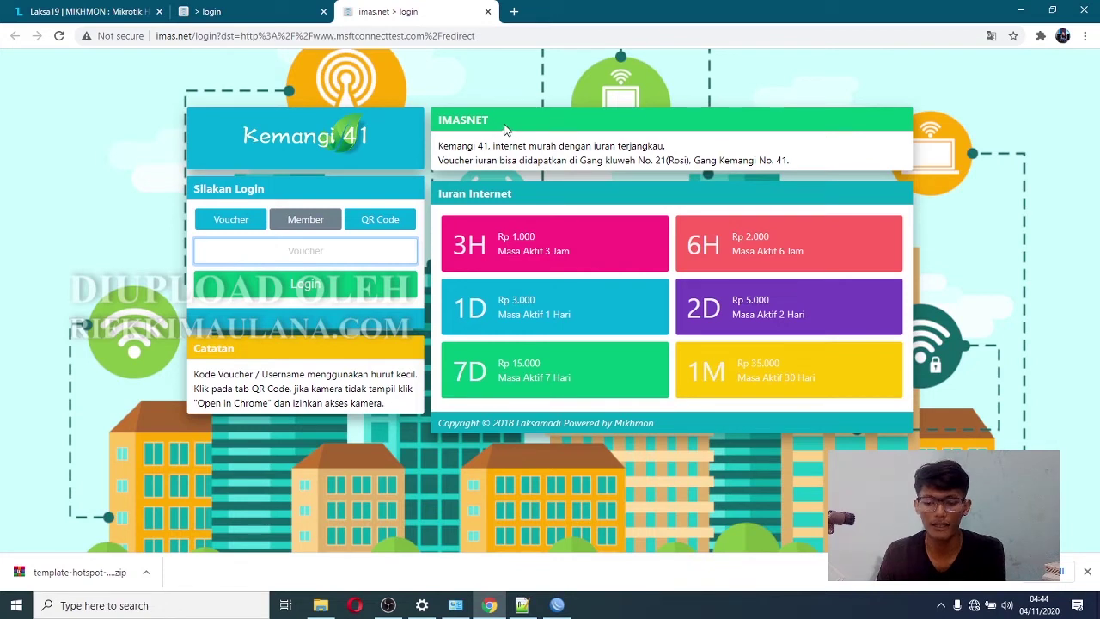
- On the IMASNET login page, switch to Member login, enter the username and log in
{"action": "left_click_drag", "start_coordinate": [501, 124], "coordinate": [774, 159]}
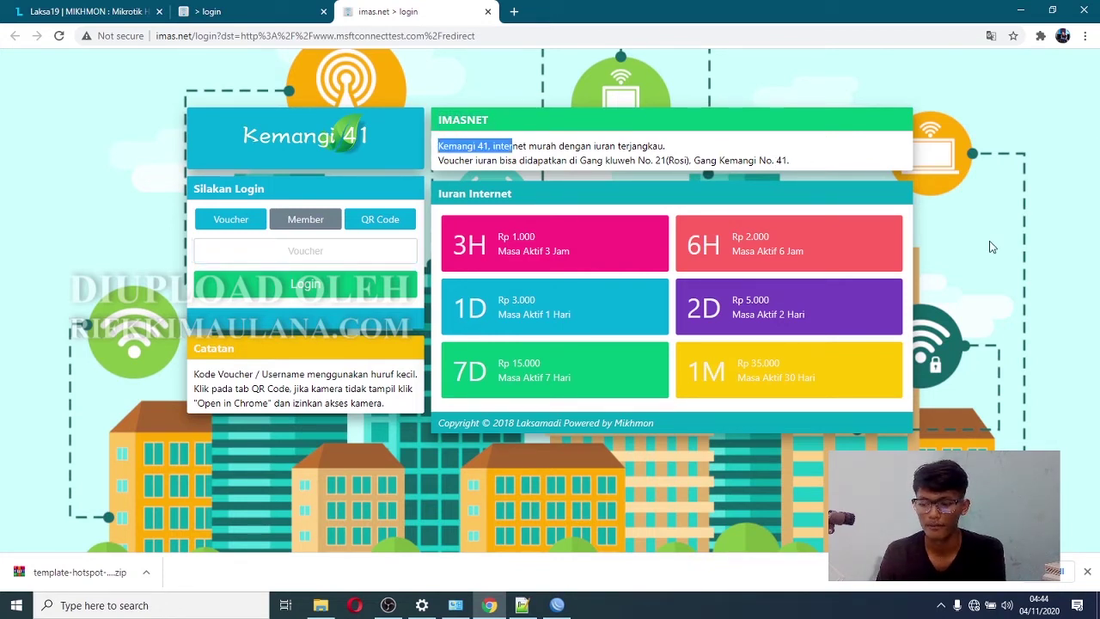
{"action": "left_click", "coordinate": [290, 251]}
{"action": "left_click", "coordinate": [308, 225]}
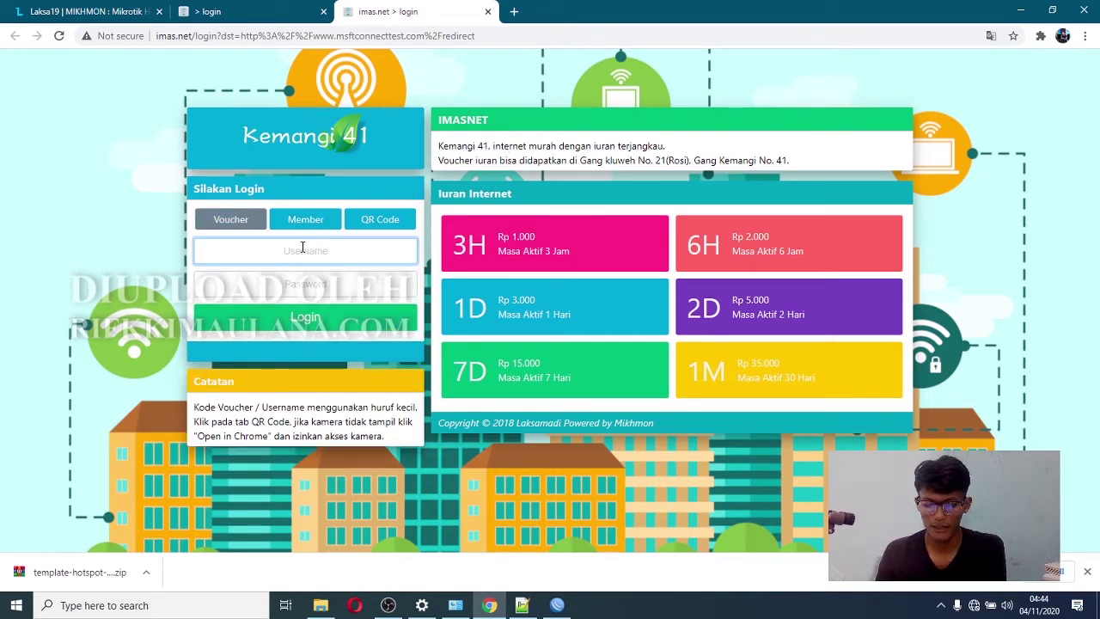
{"action": "type", "text": "ADMIN"}
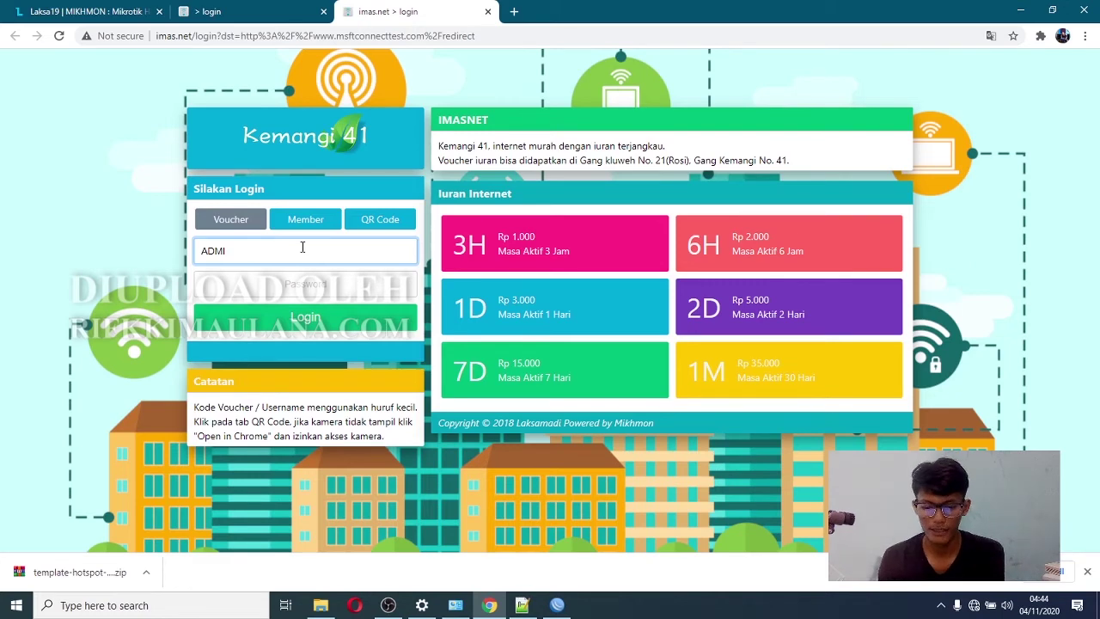
{"action": "key", "text": "BackSpace"}
{"action": "key", "text": "BackSpace"}
{"action": "key", "text": "BackSpace"}
{"action": "key", "text": "BackSpace"}
{"action": "type", "text": "admin"}
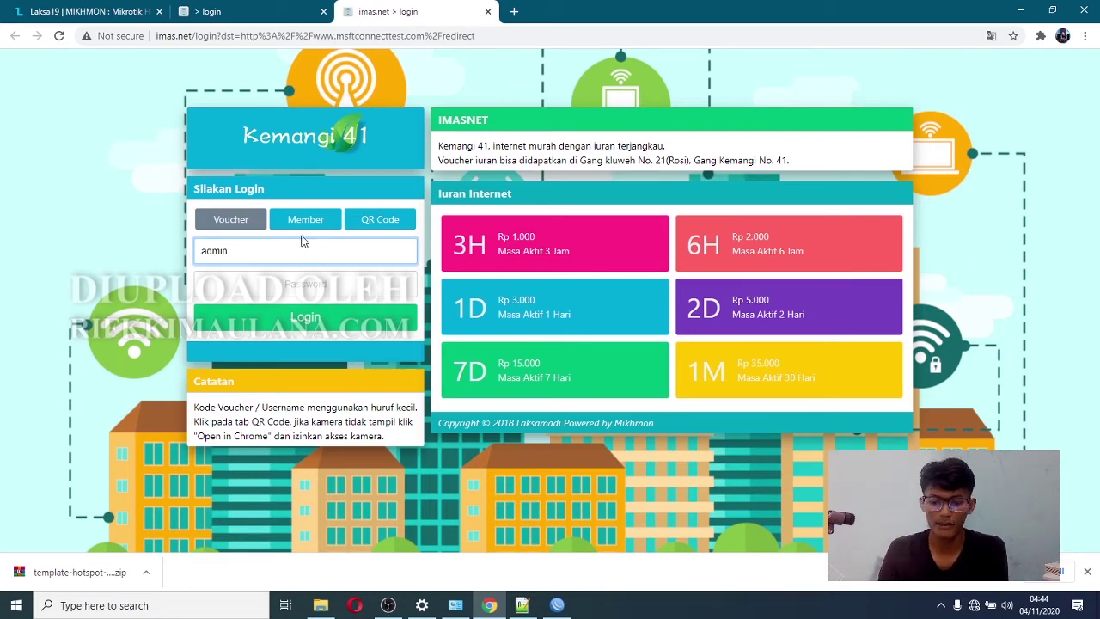
{"action": "left_click", "coordinate": [311, 320]}
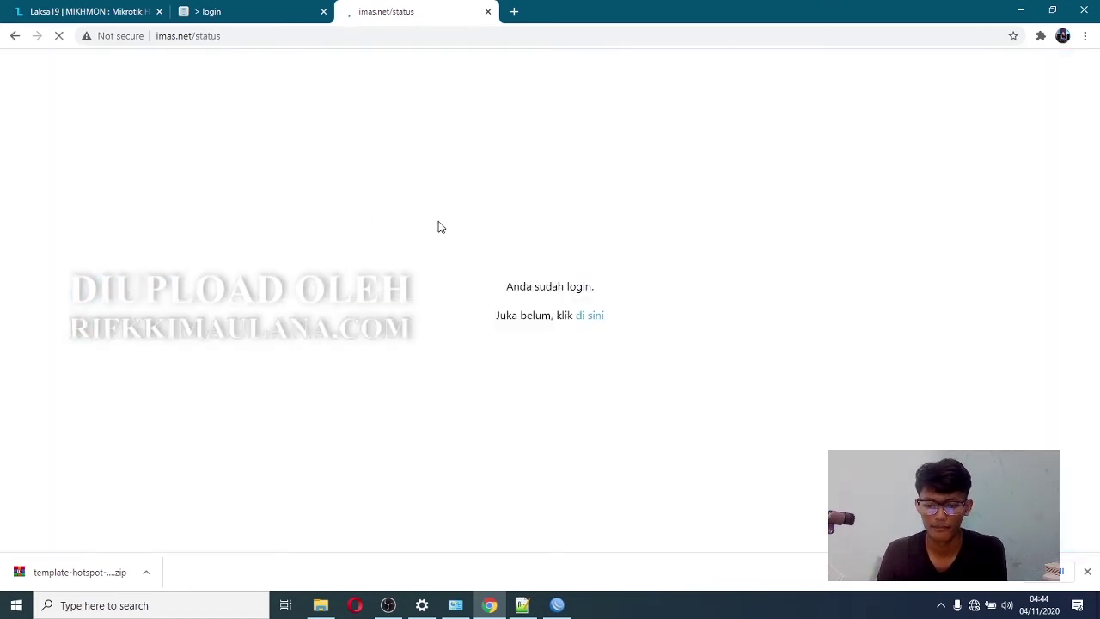
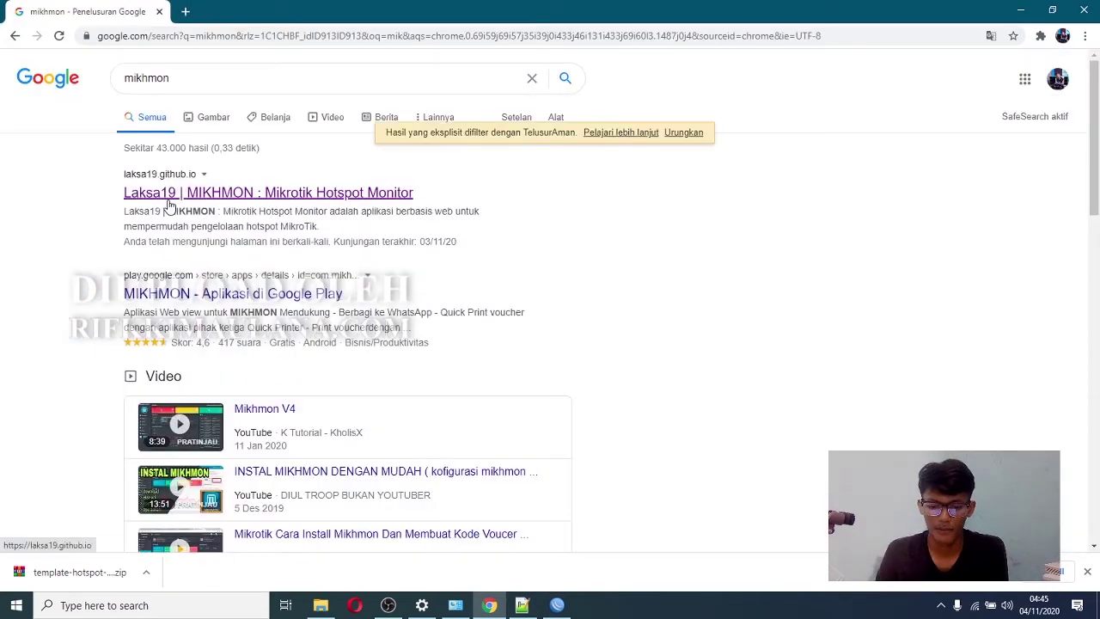
- Open the Laksa19 site from the search results and go to its Mikhmon V3 download page
{"action": "left_click", "coordinate": [165, 198]}
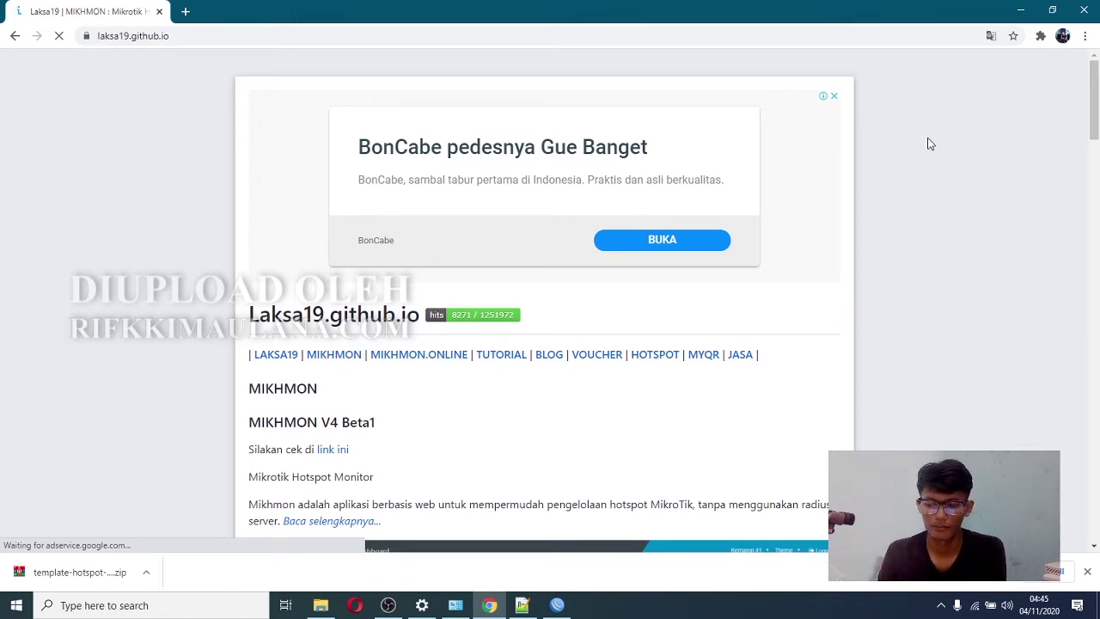
{"action": "left_click_drag", "start_coordinate": [1090, 107], "coordinate": [1098, 430]}
{"action": "scroll", "coordinate": [988, 404], "scroll_direction": "down", "scroll_amount": 1}
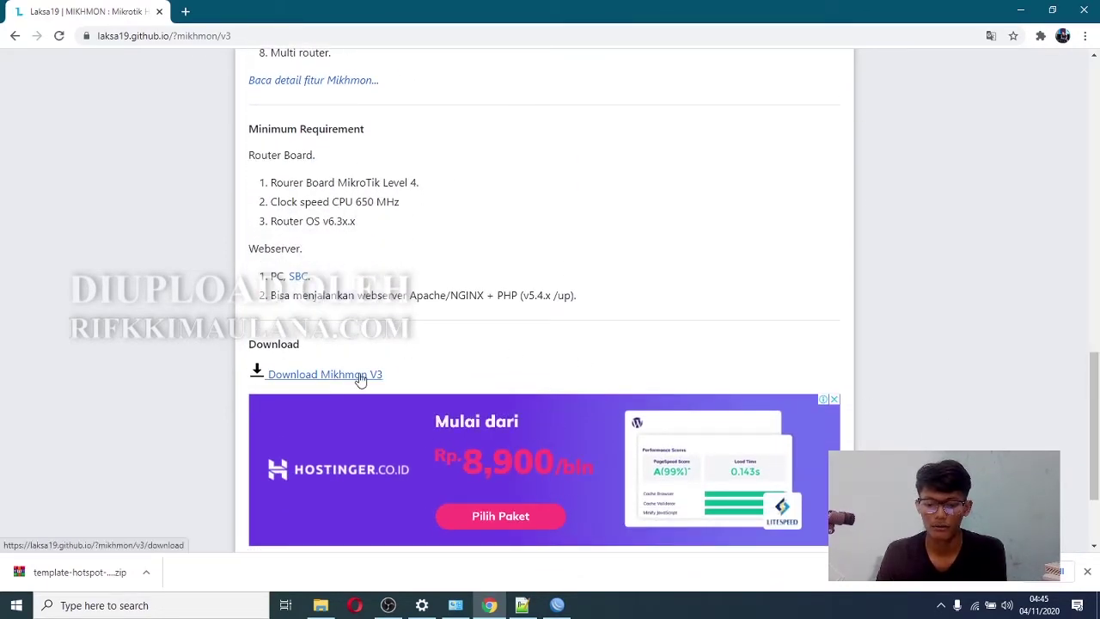
{"action": "left_click", "coordinate": [308, 380]}
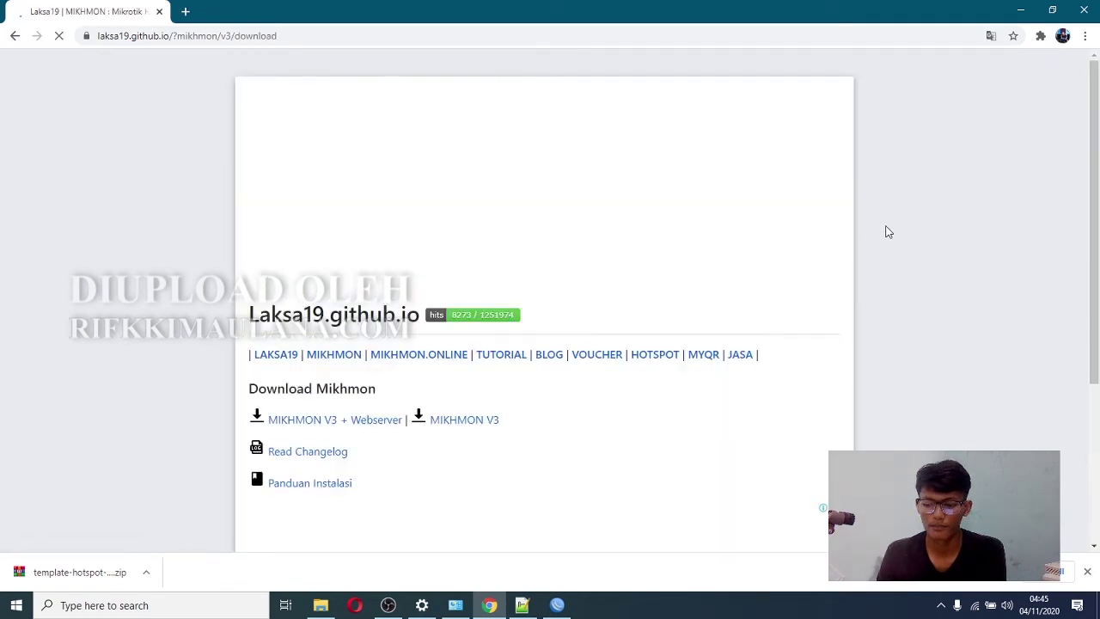
{"action": "scroll", "coordinate": [1099, 179], "scroll_direction": "down", "scroll_amount": 2}
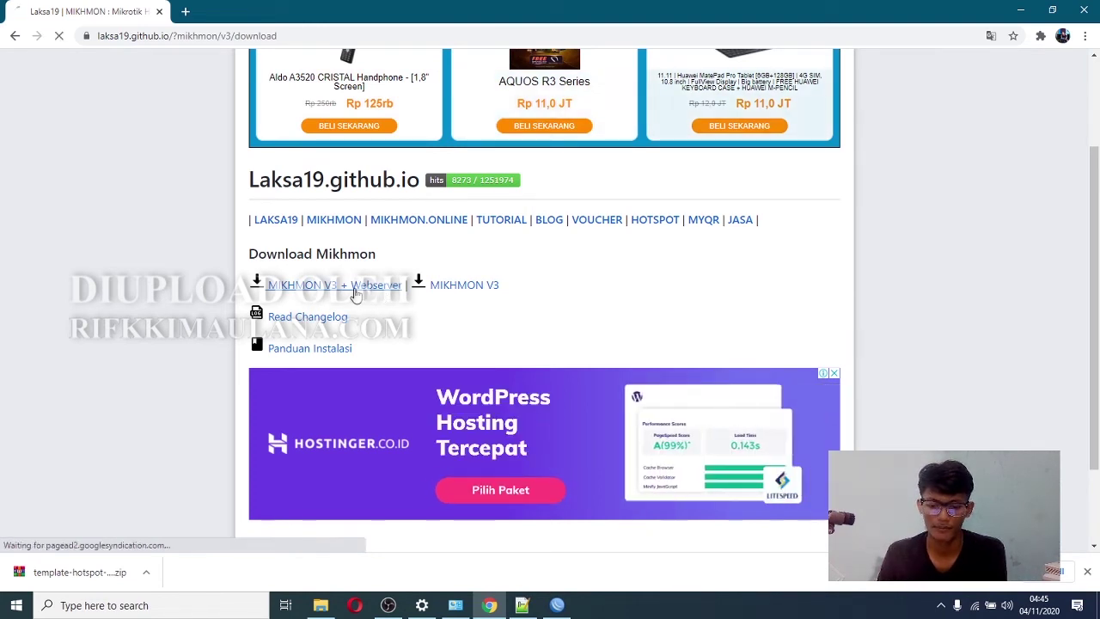
- Download the MIKHMON V3 + Webserver package and show the zip in its folder
{"action": "left_click", "coordinate": [365, 294]}
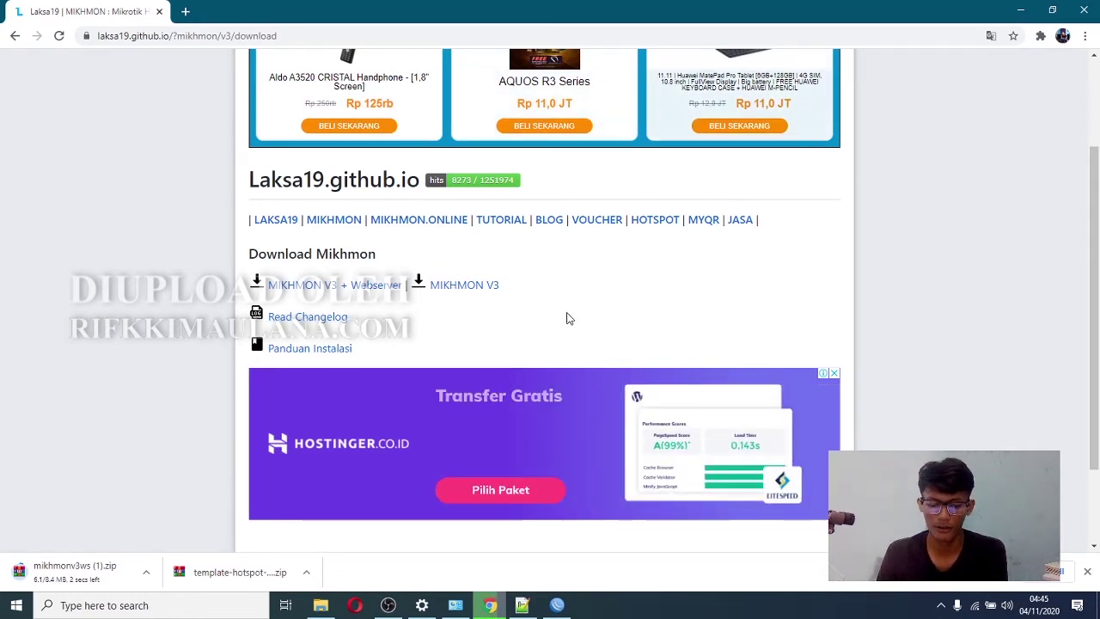
{"action": "left_click", "coordinate": [146, 572]}
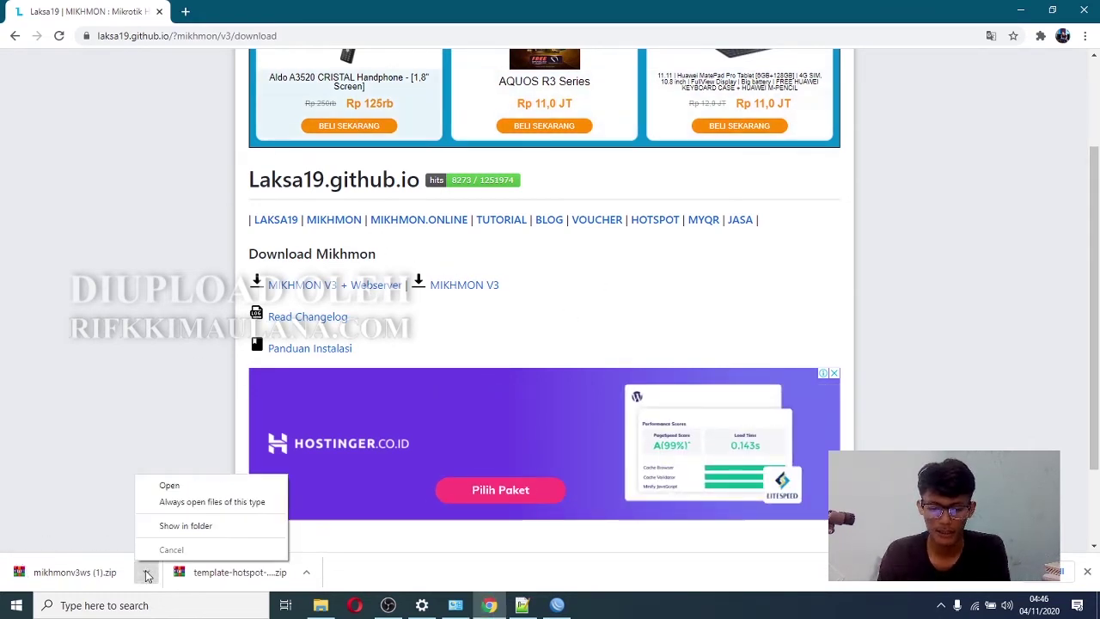
{"action": "left_click", "coordinate": [191, 533]}
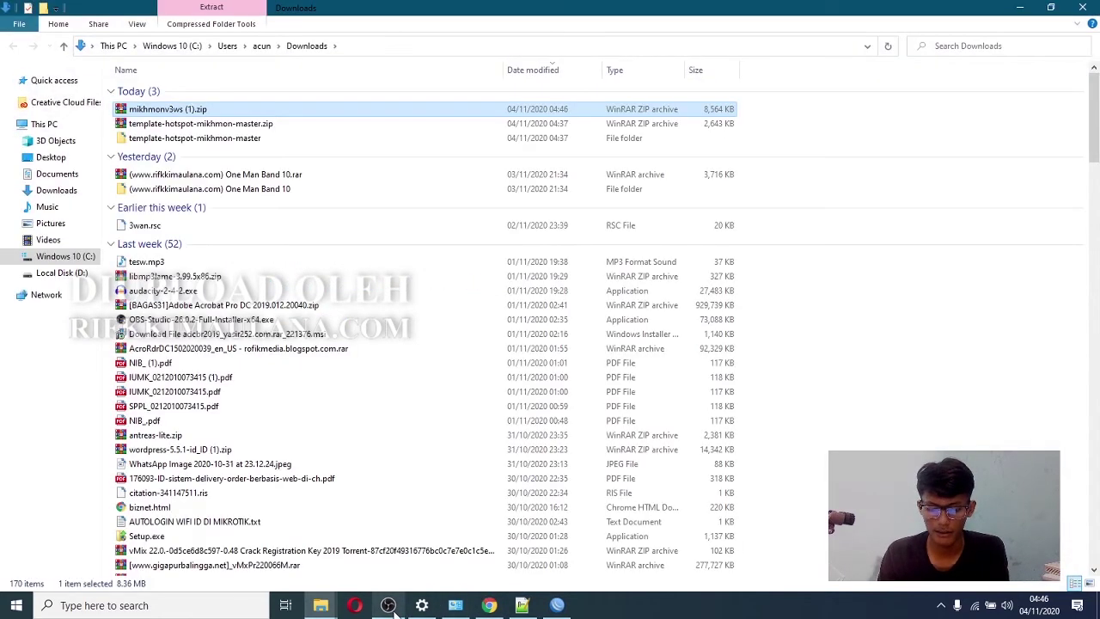
- Extract mikhmonv3ws (1).zip into its own folder and open its Mikhmon Server folder
{"action": "right_click", "coordinate": [179, 111]}
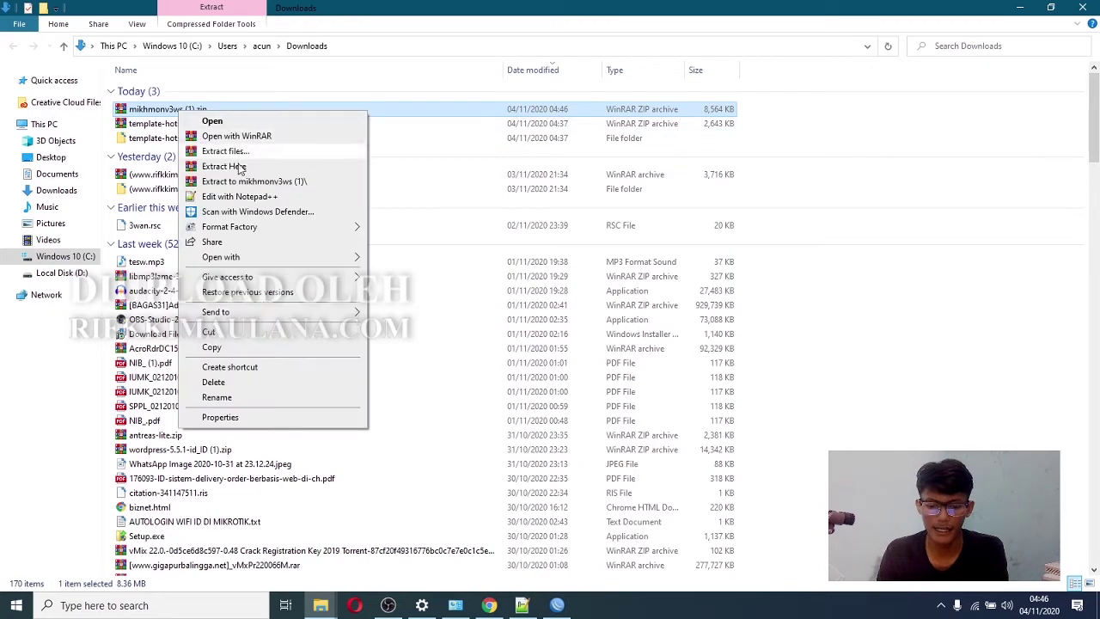
{"action": "left_click", "coordinate": [240, 182]}
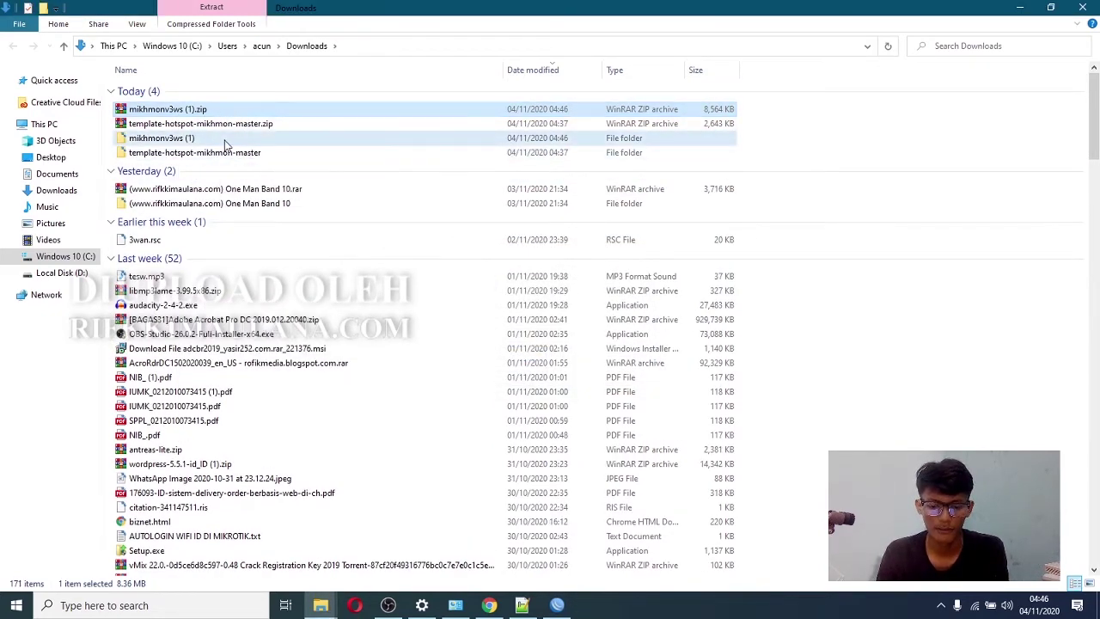
{"action": "double_click", "coordinate": [258, 138]}
{"action": "double_click", "coordinate": [190, 89]}
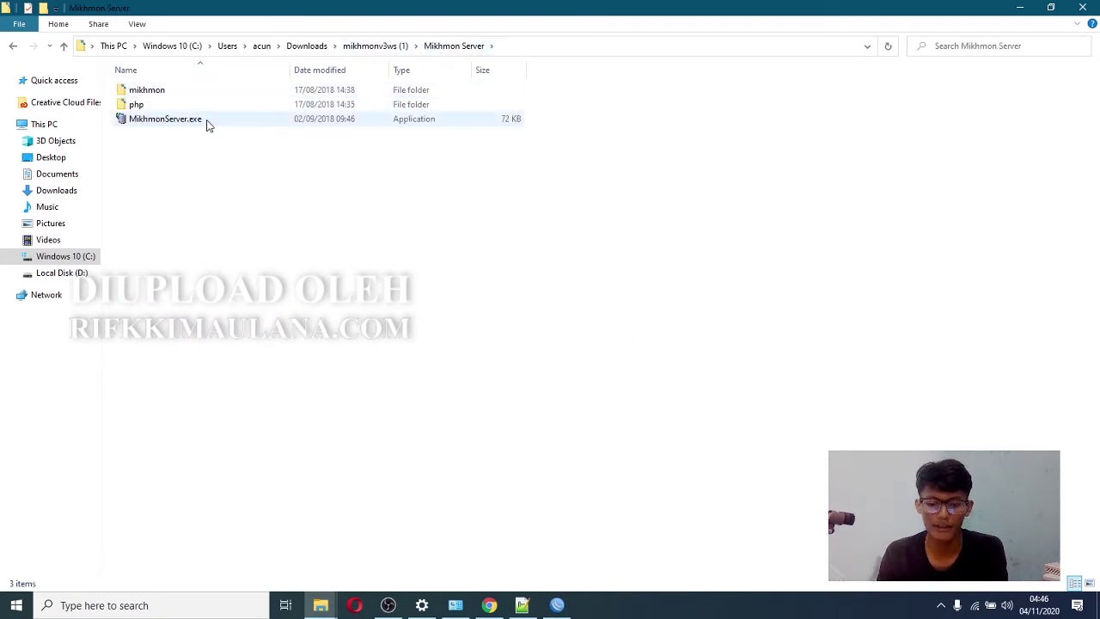
- Launch MikhmonServer.exe, allow it through the firewall, and open Mikhmon at 10.10.10.2 in the browser
{"action": "right_click", "coordinate": [206, 123]}
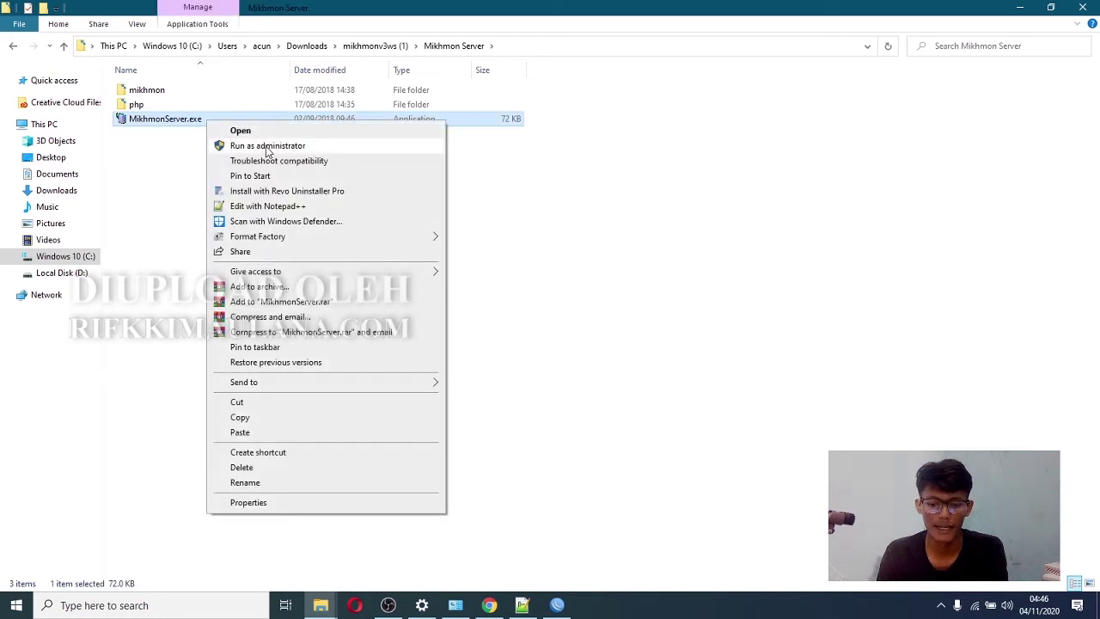
{"action": "left_click", "coordinate": [164, 157]}
{"action": "double_click", "coordinate": [160, 123]}
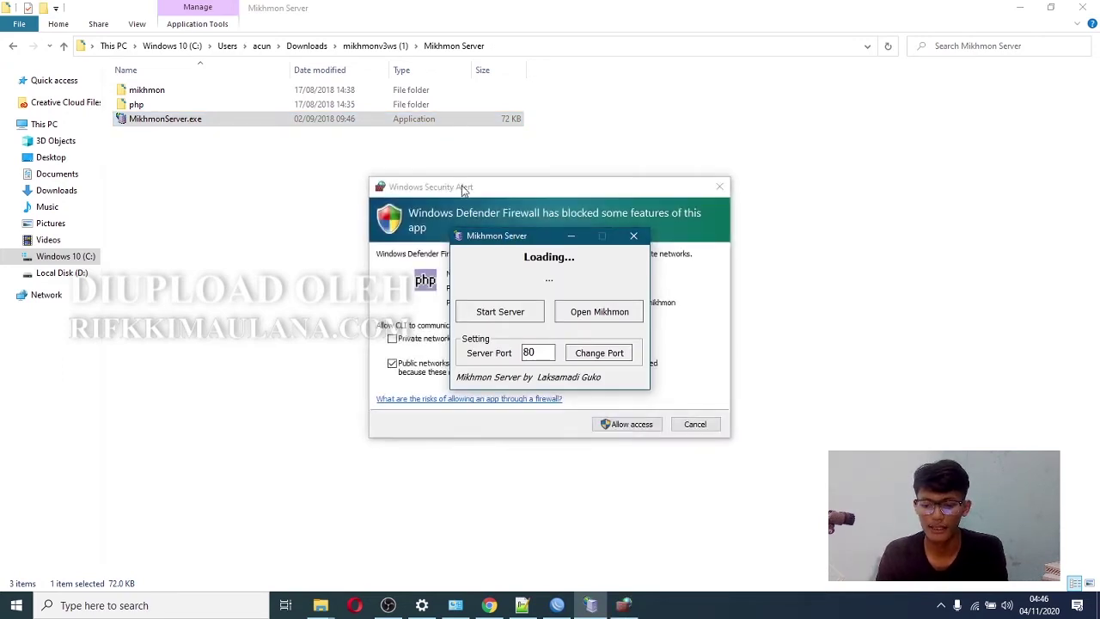
{"action": "left_click_drag", "start_coordinate": [705, 419], "coordinate": [417, 174]}
{"action": "left_click", "coordinate": [615, 409]}
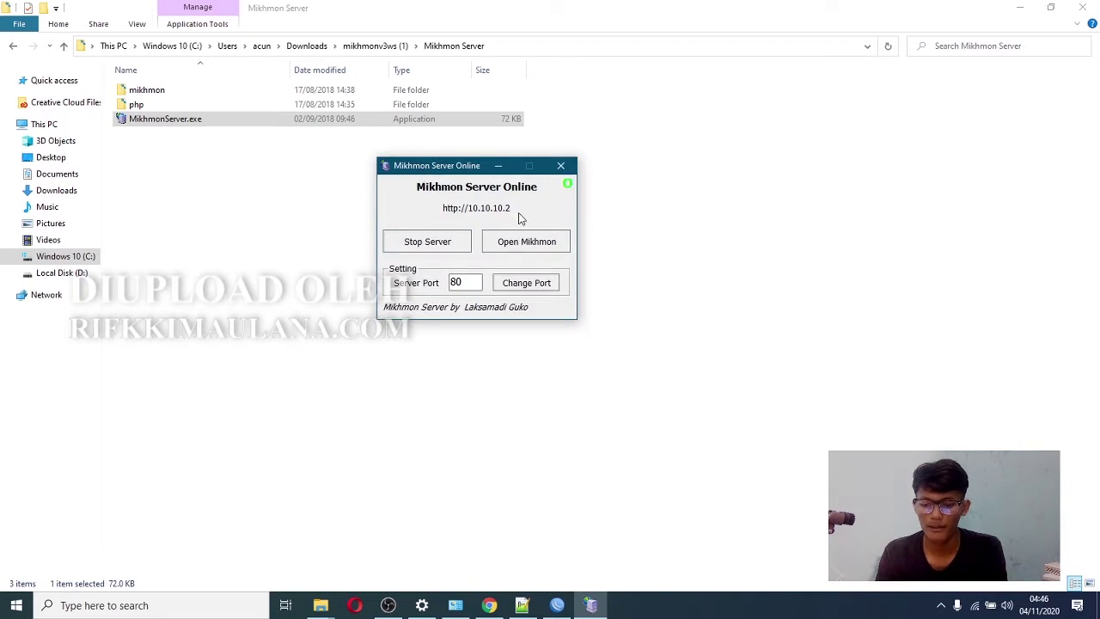
{"action": "left_click", "coordinate": [539, 244]}
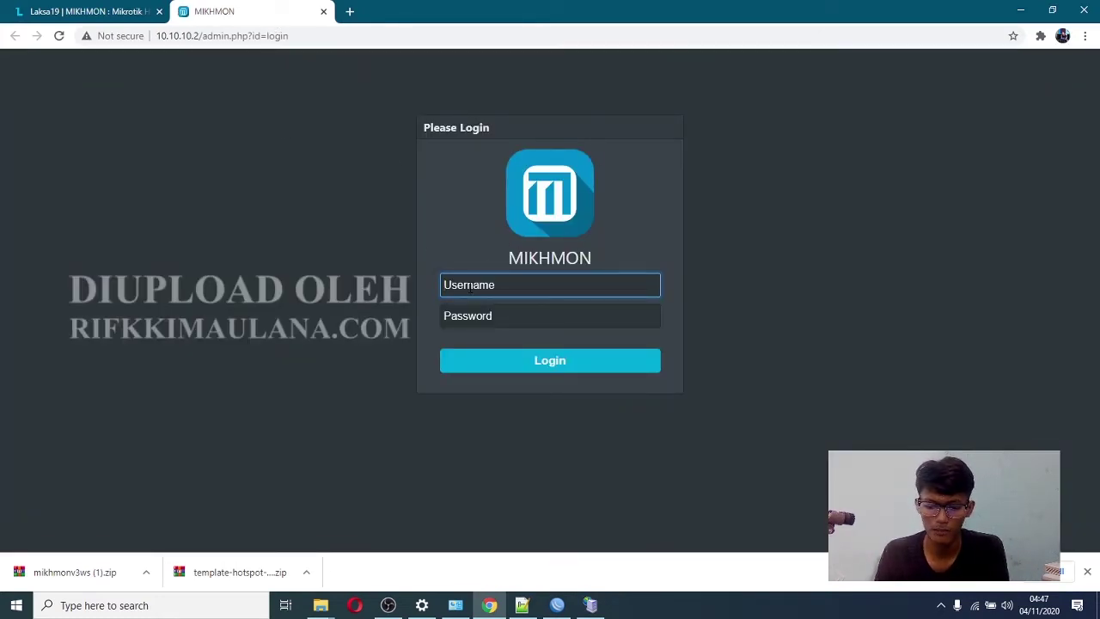
- Log in to Mikhmon with the admin username and password, retrying after the first failed attempt
{"action": "type", "text": "mikhmon"}
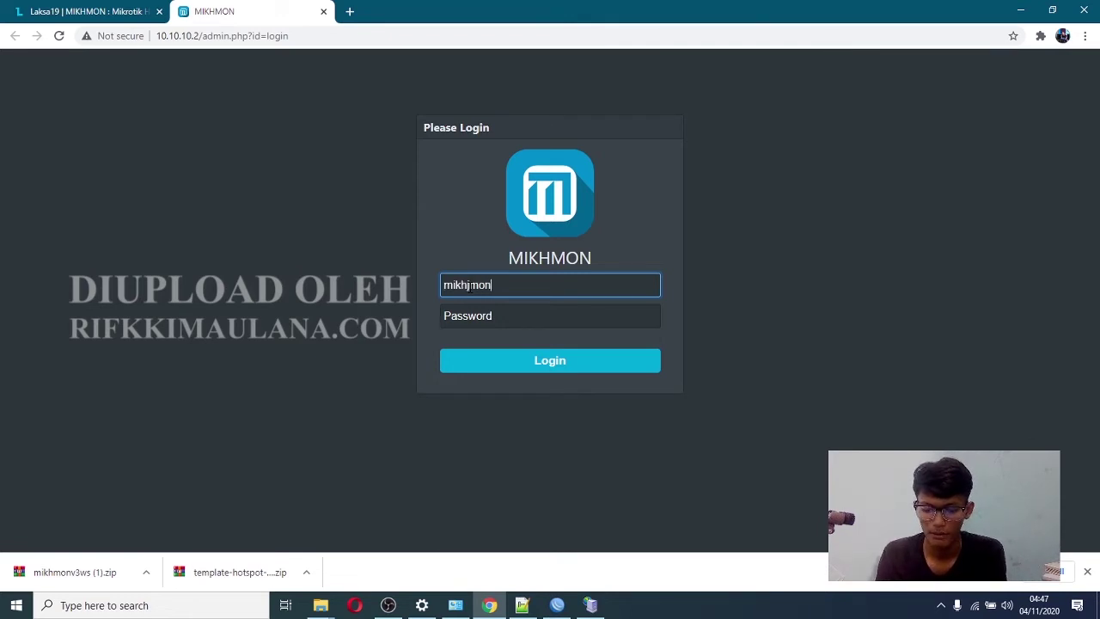
{"action": "key", "text": "Tab"}
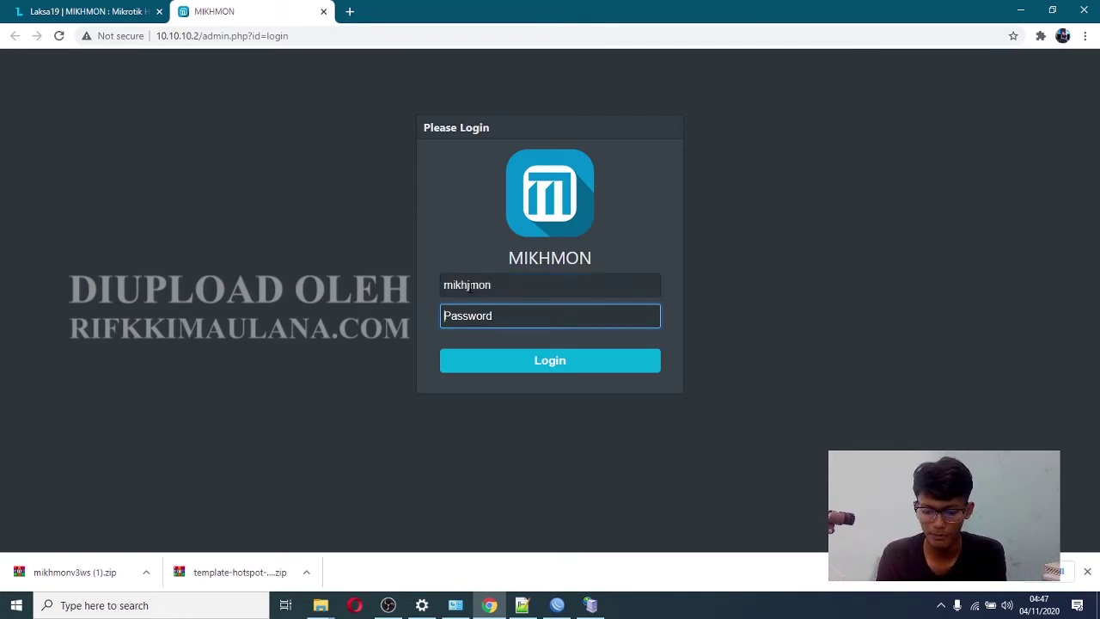
{"action": "type", "text": "12"}
{"action": "key", "text": "Return"}
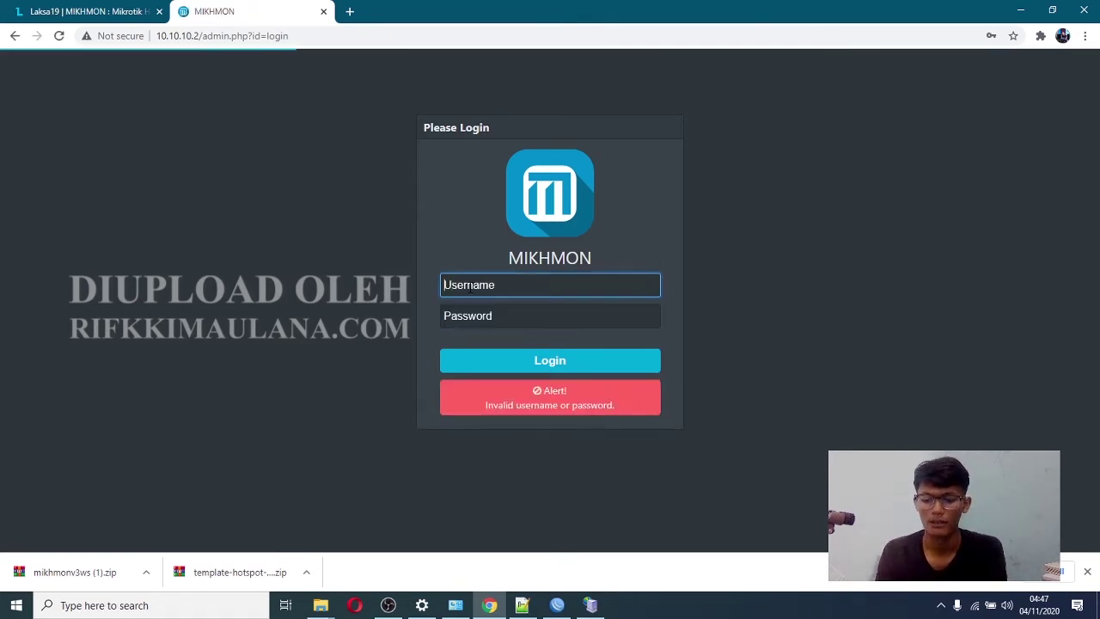
{"action": "type", "text": "mikhmon"}
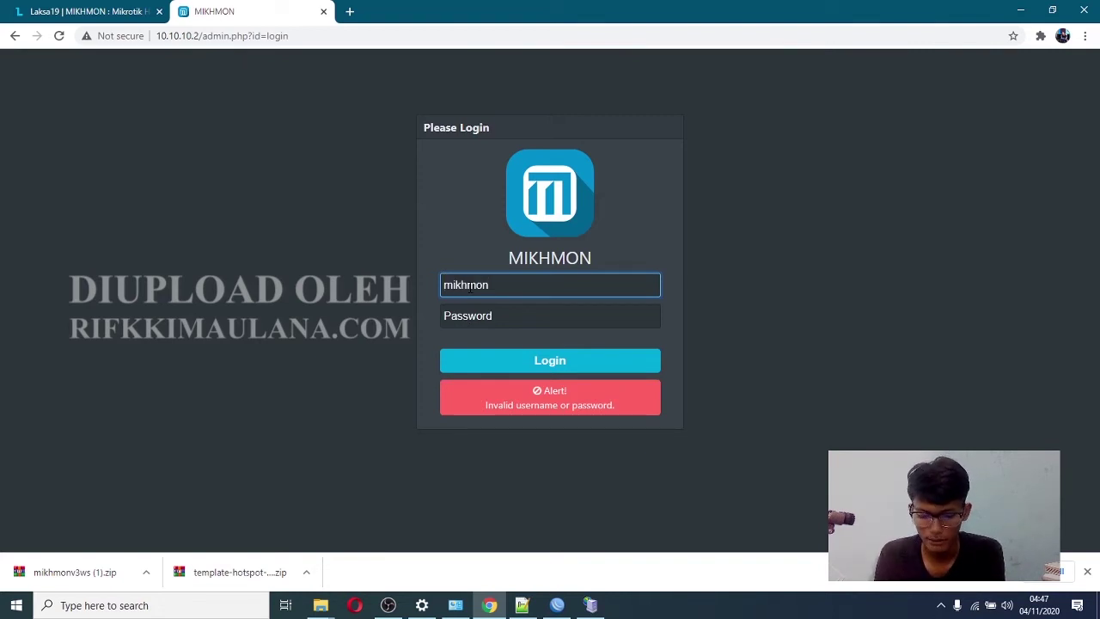
{"action": "key", "text": "Tab"}
{"action": "type", "text": "1"}
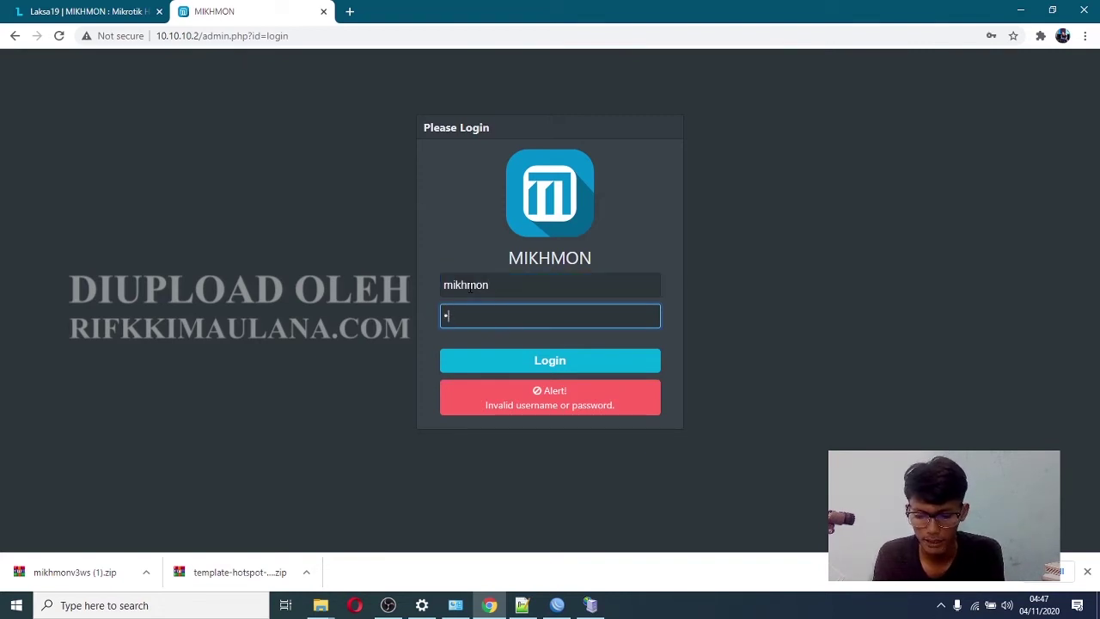
{"action": "key", "text": "Return"}
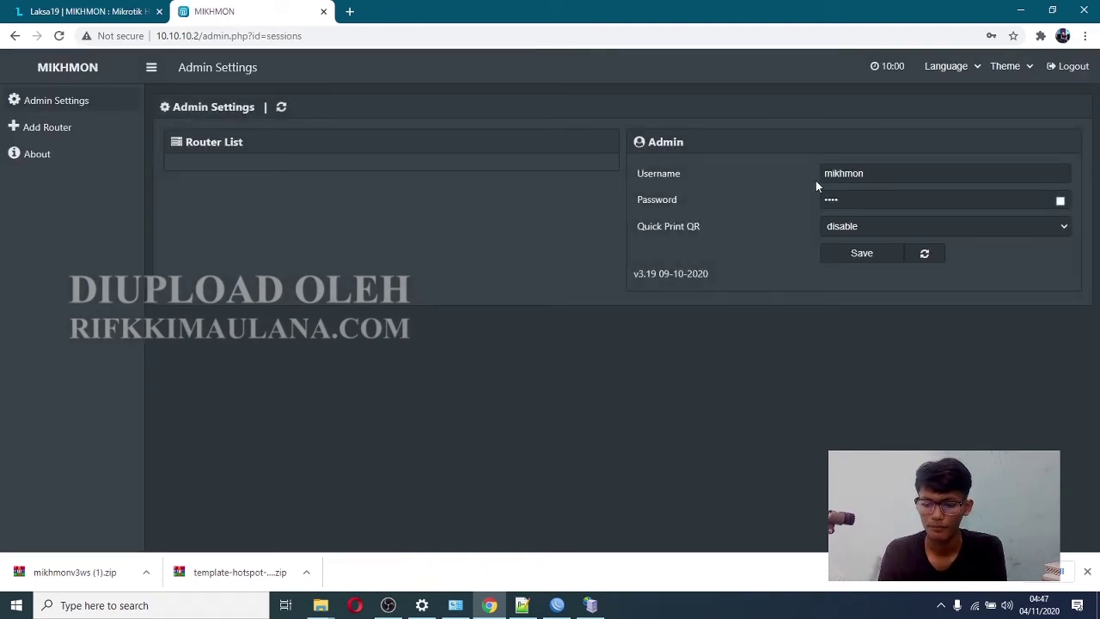
- Add a new router session named IMASNET pointing to MikroTik IP 10.10.10.1
{"action": "left_click", "coordinate": [1060, 201]}
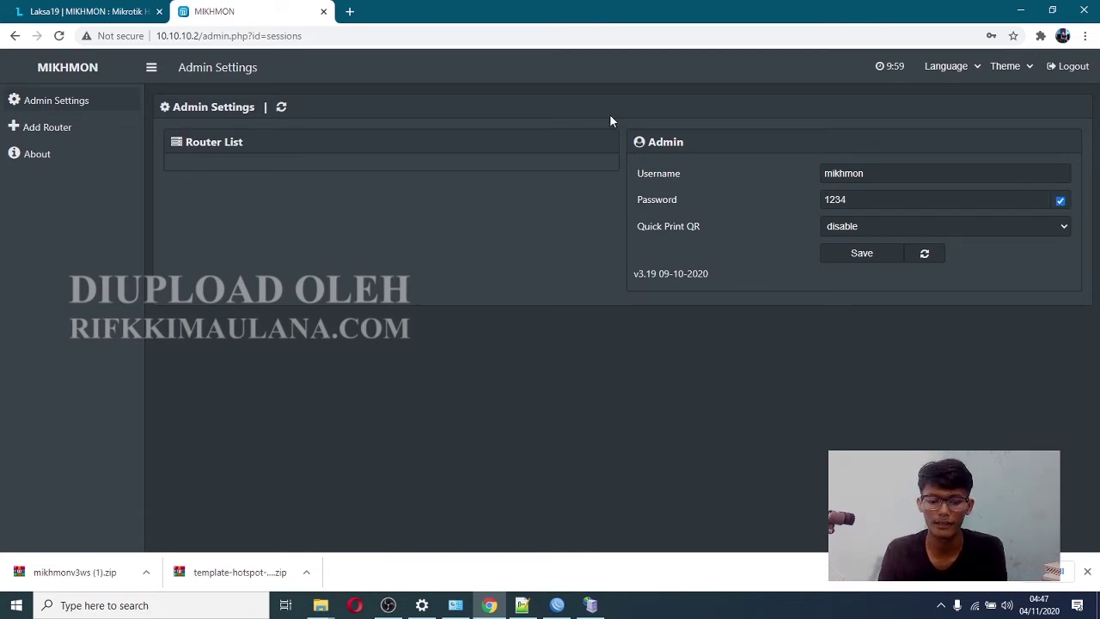
{"action": "double_click", "coordinate": [893, 175]}
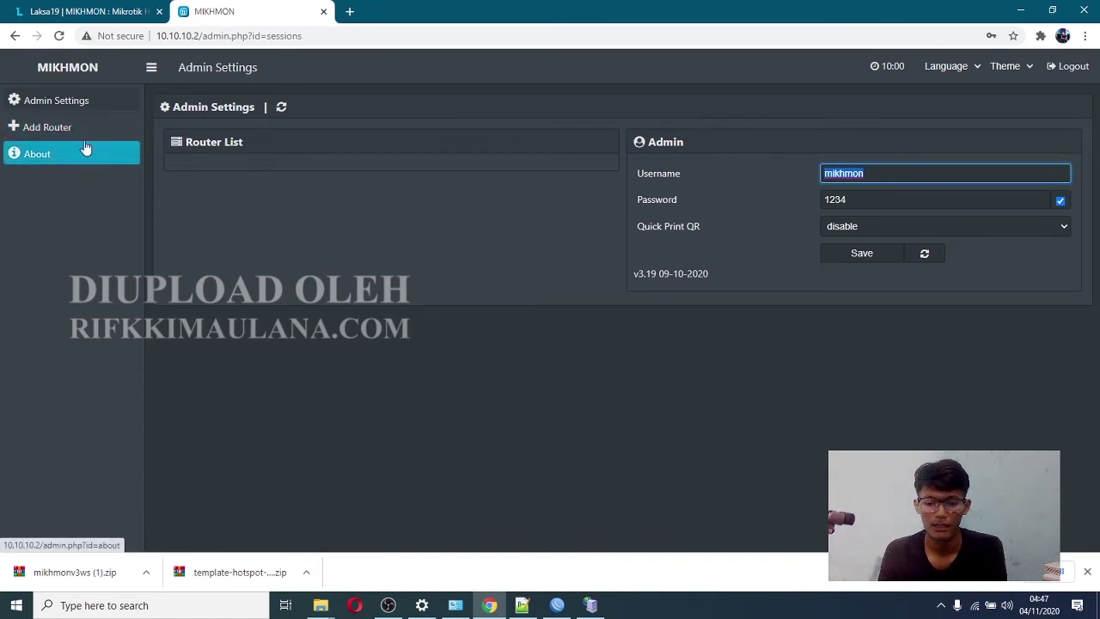
{"action": "left_click", "coordinate": [46, 129]}
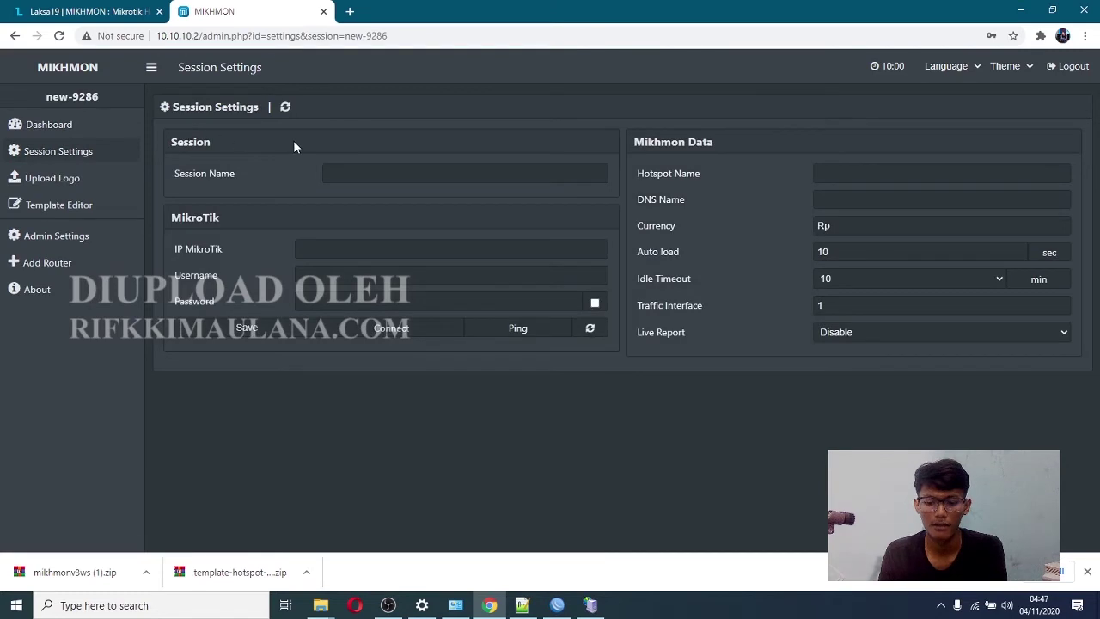
{"action": "left_click", "coordinate": [388, 173]}
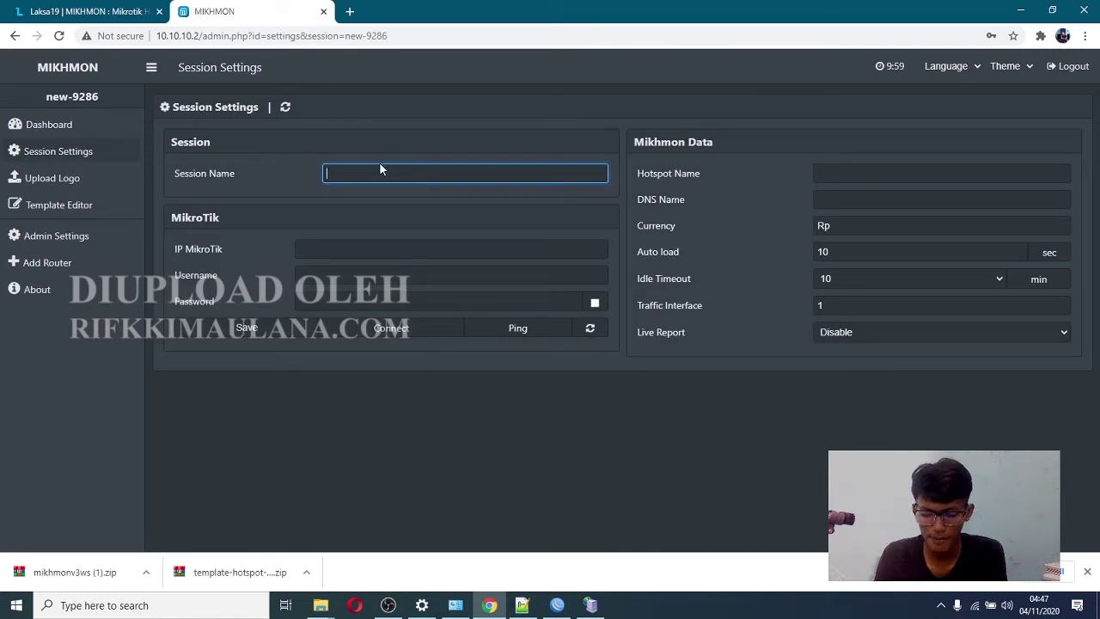
{"action": "type", "text": "IMASNET"}
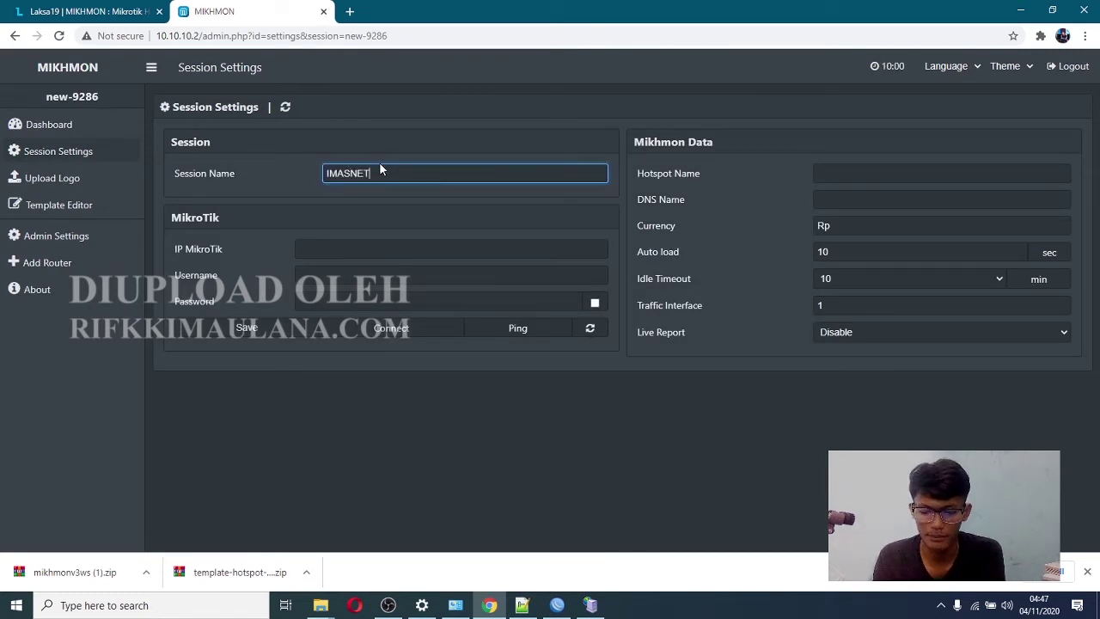
{"action": "key", "text": "Tab"}
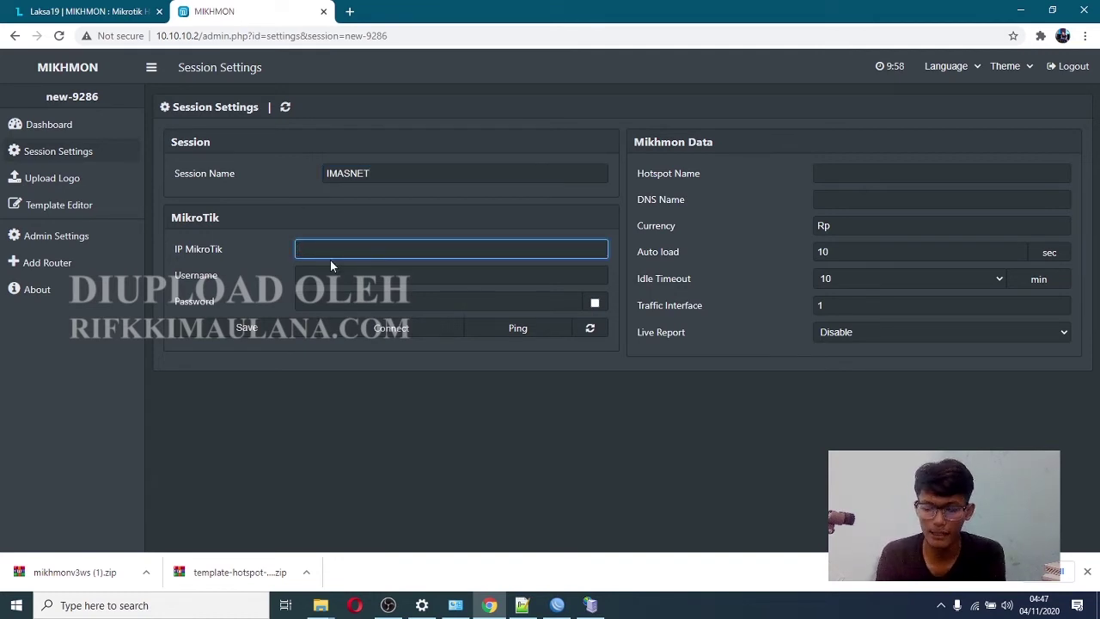
{"action": "type", "text": "10.10.10"}
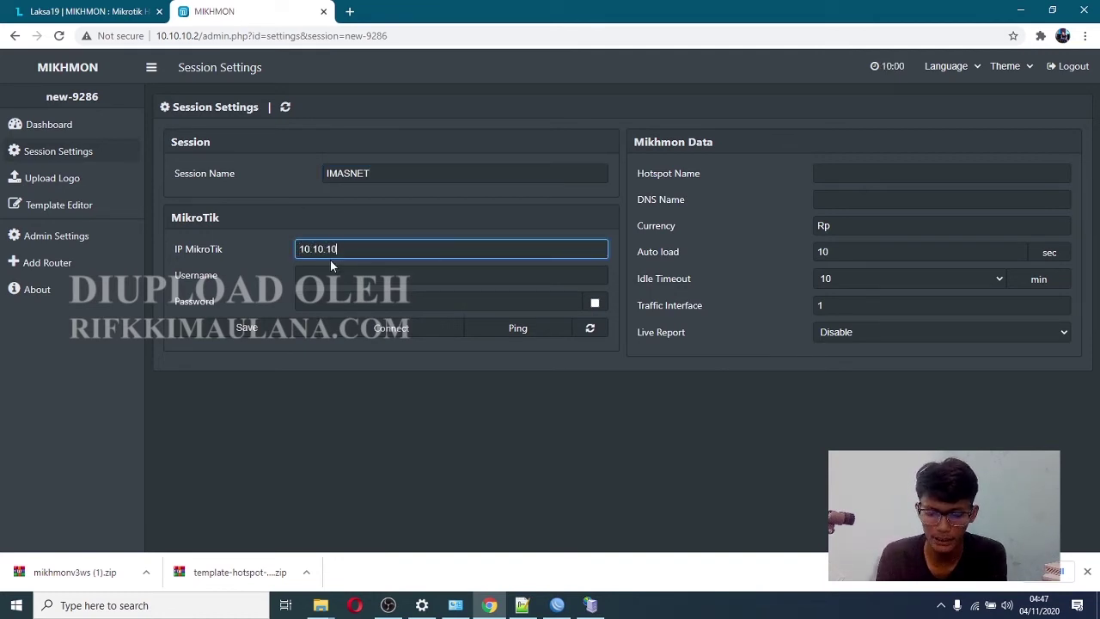
{"action": "type", "text": ".1"}
{"action": "key", "text": "Tab"}
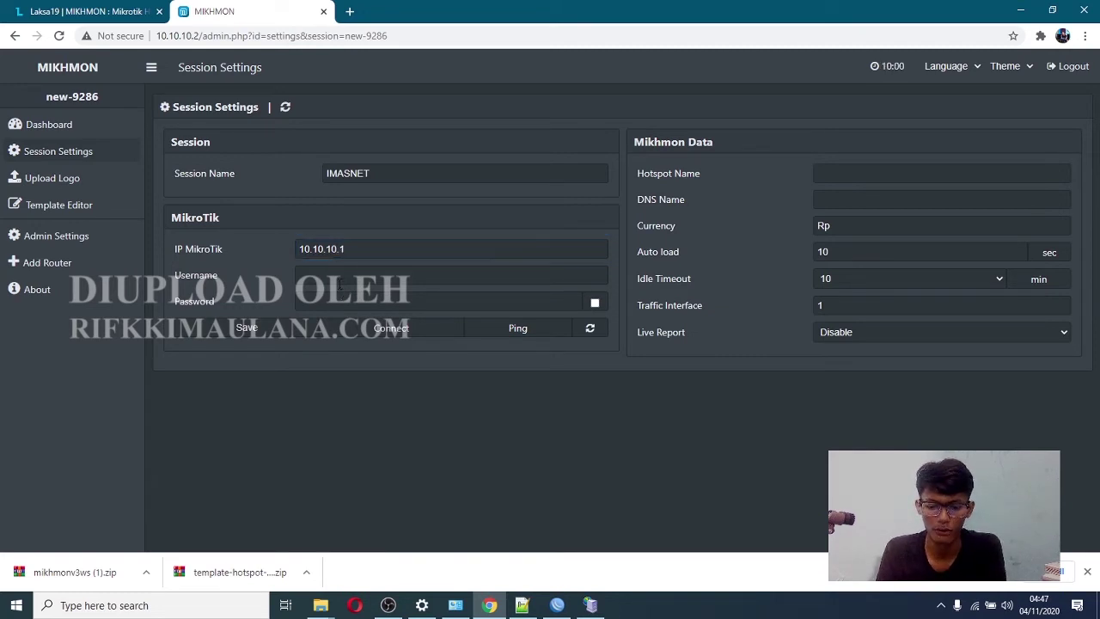
- Set hotspot name IMASNET, DNS name imas.net, and enable Live Report
{"action": "left_click", "coordinate": [833, 178]}
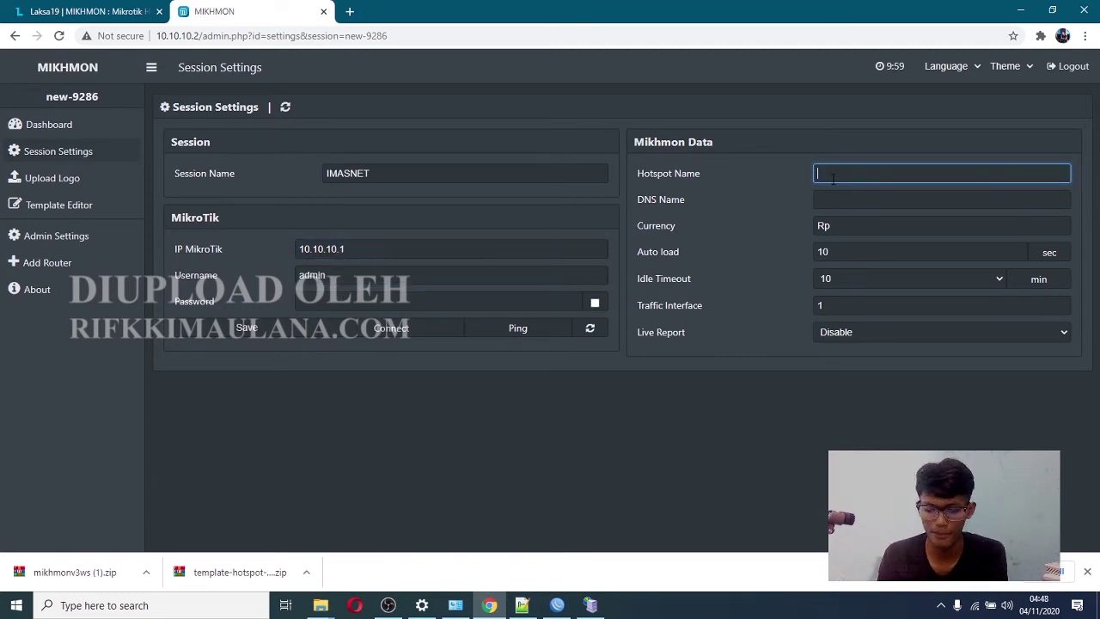
{"action": "type", "text": "IMASN"}
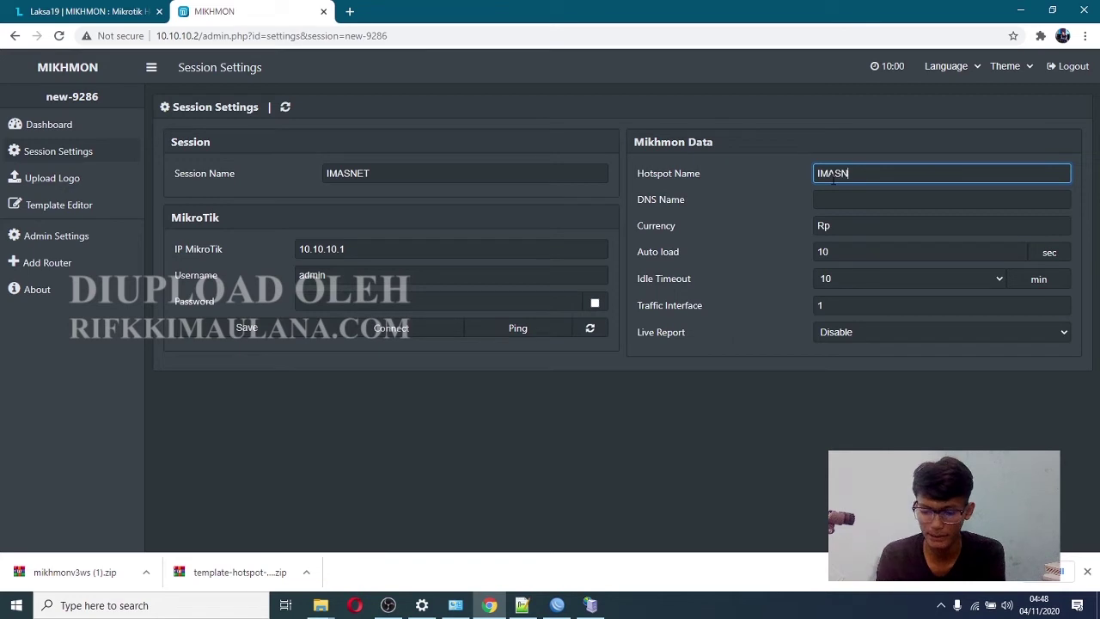
{"action": "type", "text": "ET"}
{"action": "left_click_drag", "start_coordinate": [683, 213], "coordinate": [590, 202]}
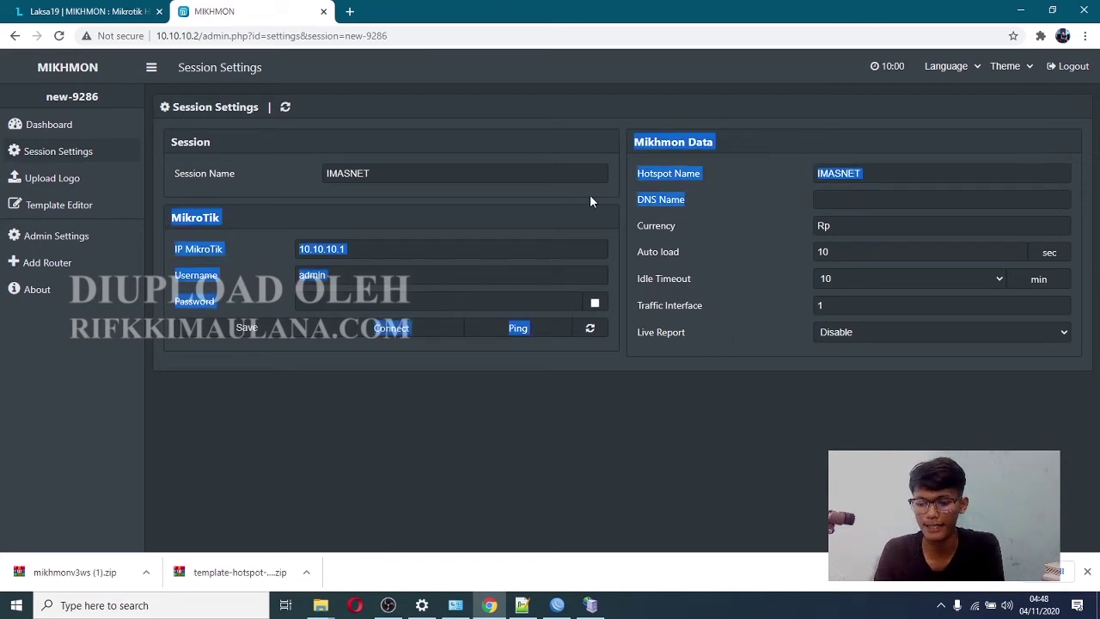
{"action": "left_click", "coordinate": [849, 199]}
{"action": "type", "text": "imas.net"}
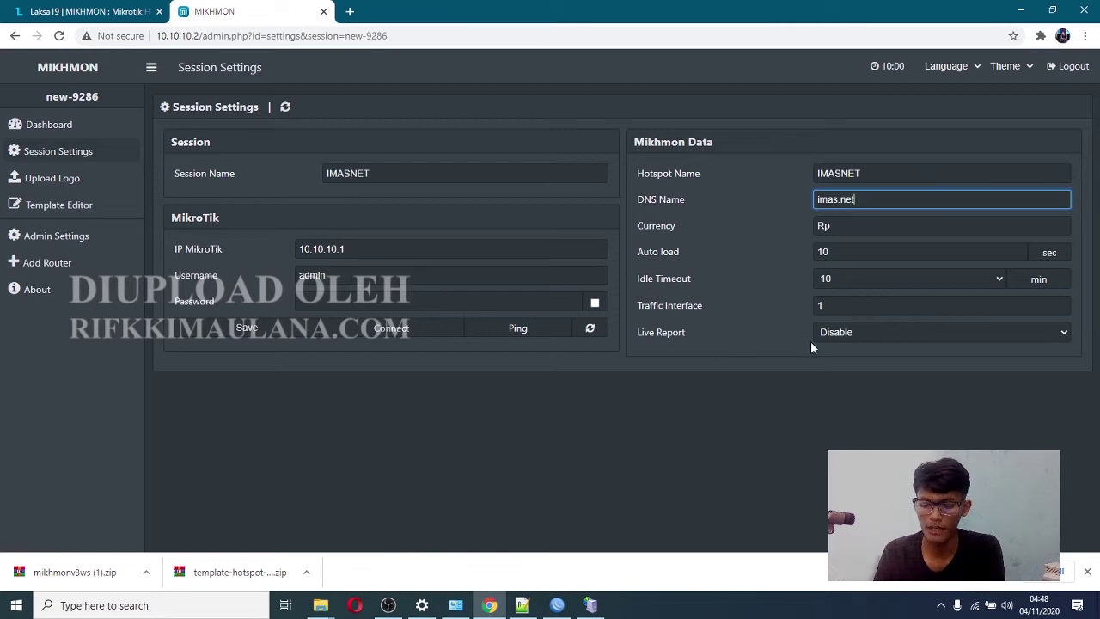
{"action": "left_click", "coordinate": [854, 335]}
{"action": "left_click", "coordinate": [857, 373]}
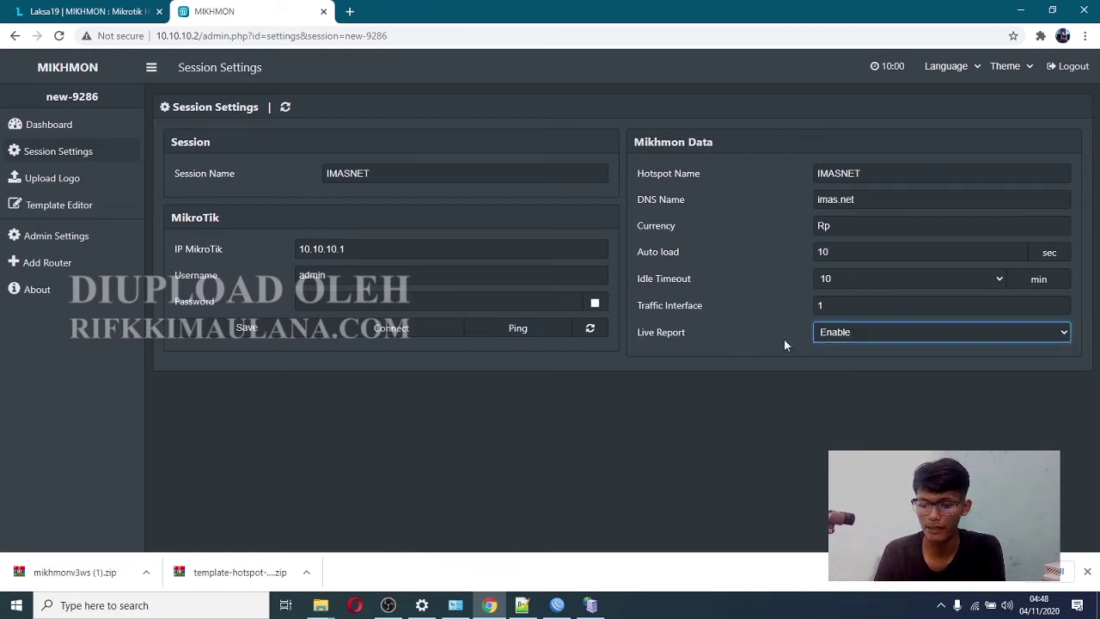
- Reconnect WinBox to the router and close its Hotspot window
{"action": "left_click", "coordinate": [557, 605]}
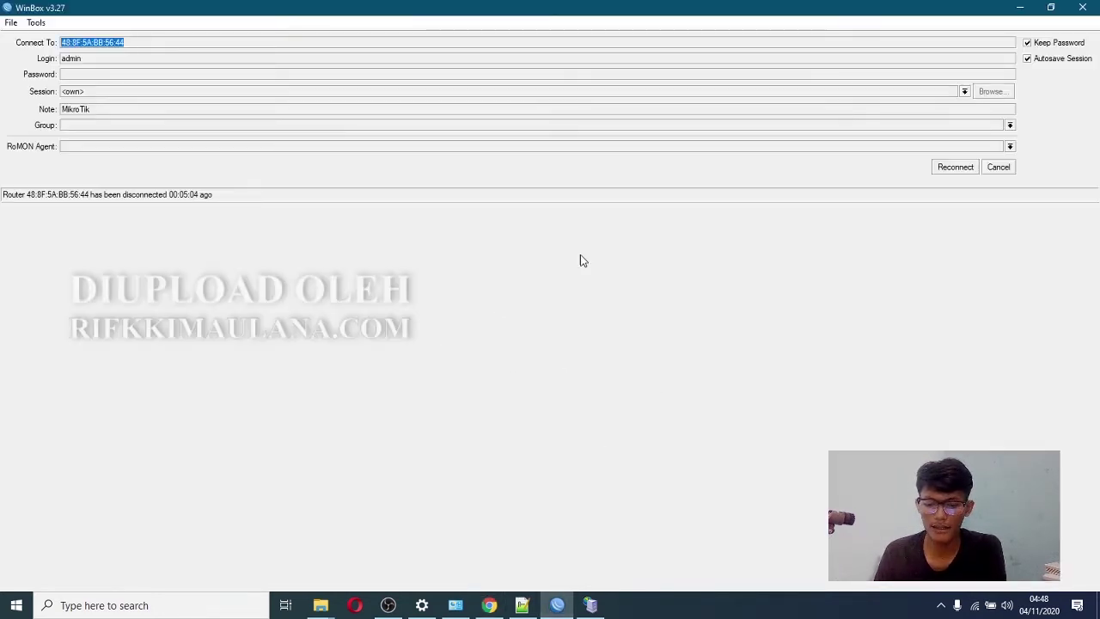
{"action": "left_click", "coordinate": [955, 166]}
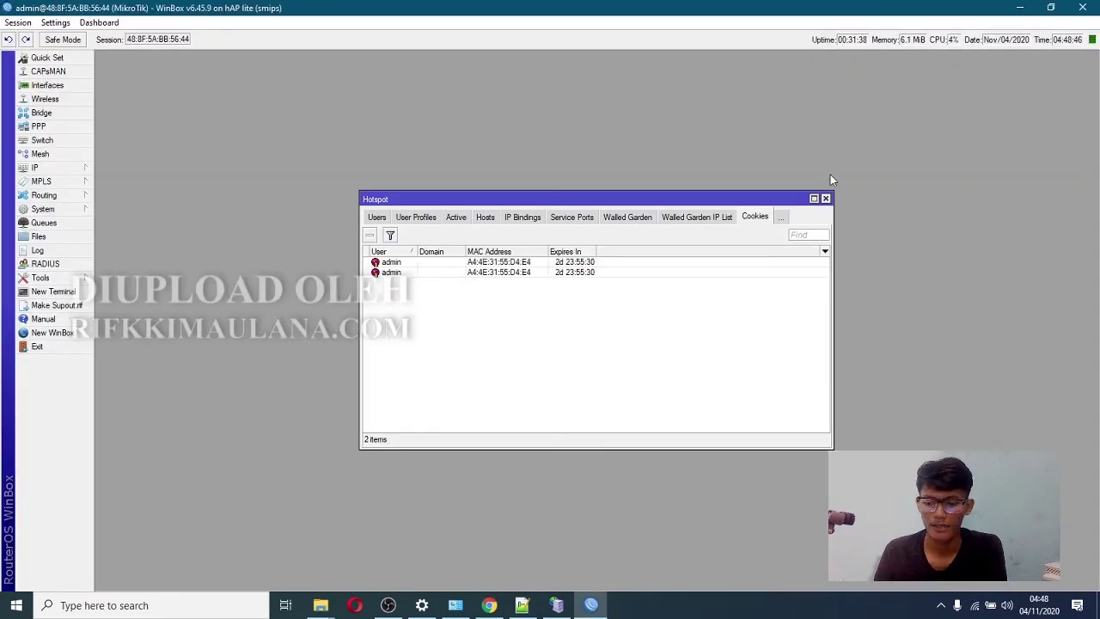
{"action": "left_click", "coordinate": [825, 198]}
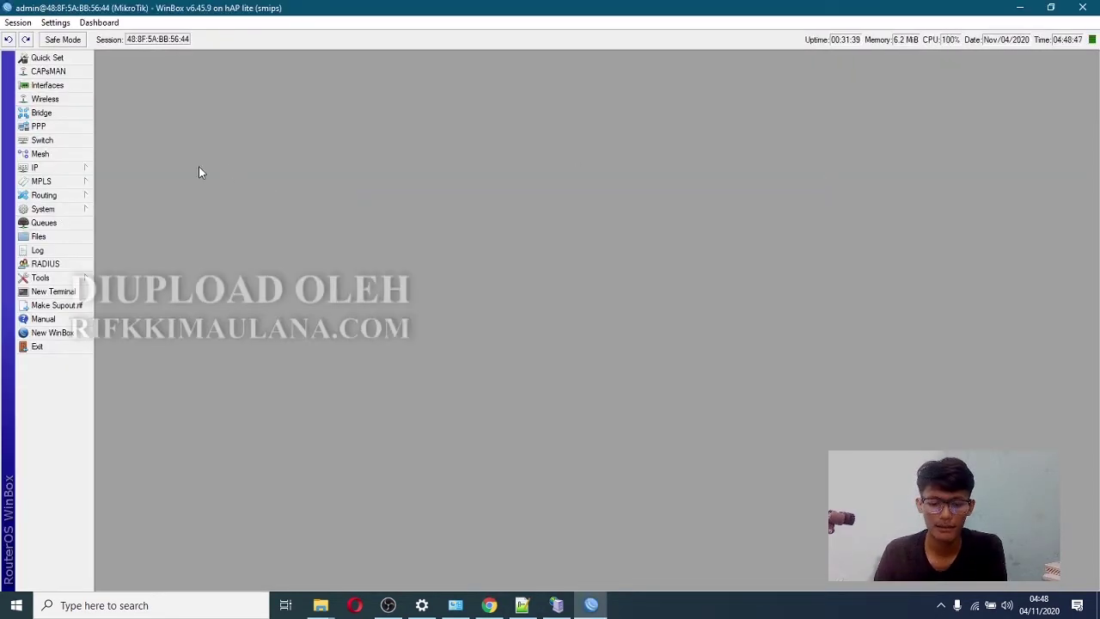
- Open the admin user under System > Users, set a new password, and apply the changes
{"action": "left_click", "coordinate": [51, 209]}
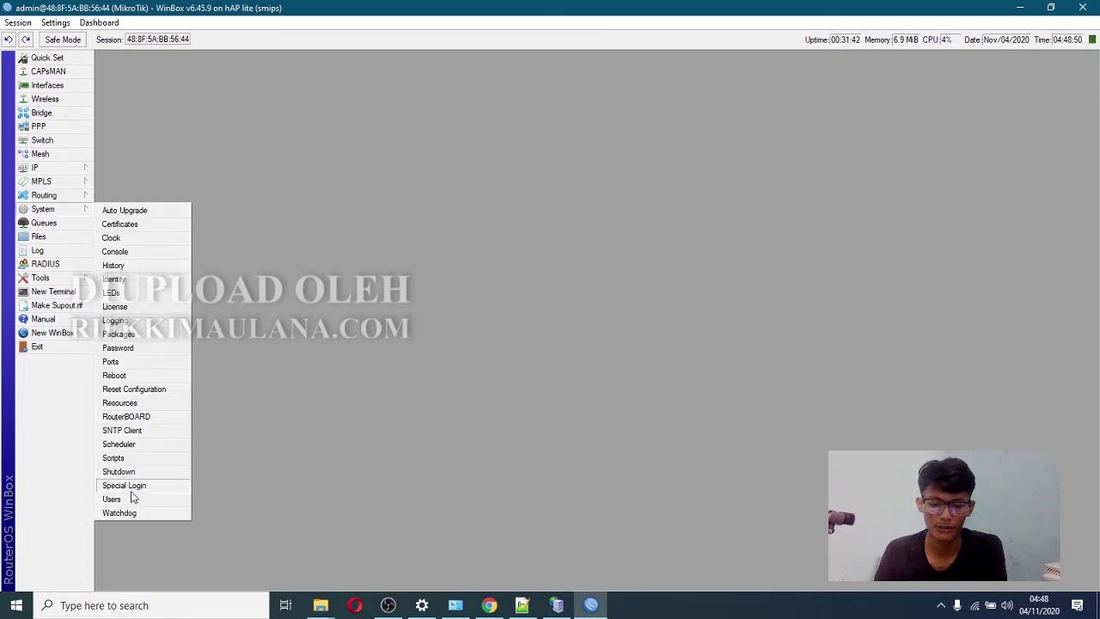
{"action": "left_click", "coordinate": [112, 499]}
{"action": "double_click", "coordinate": [445, 275]}
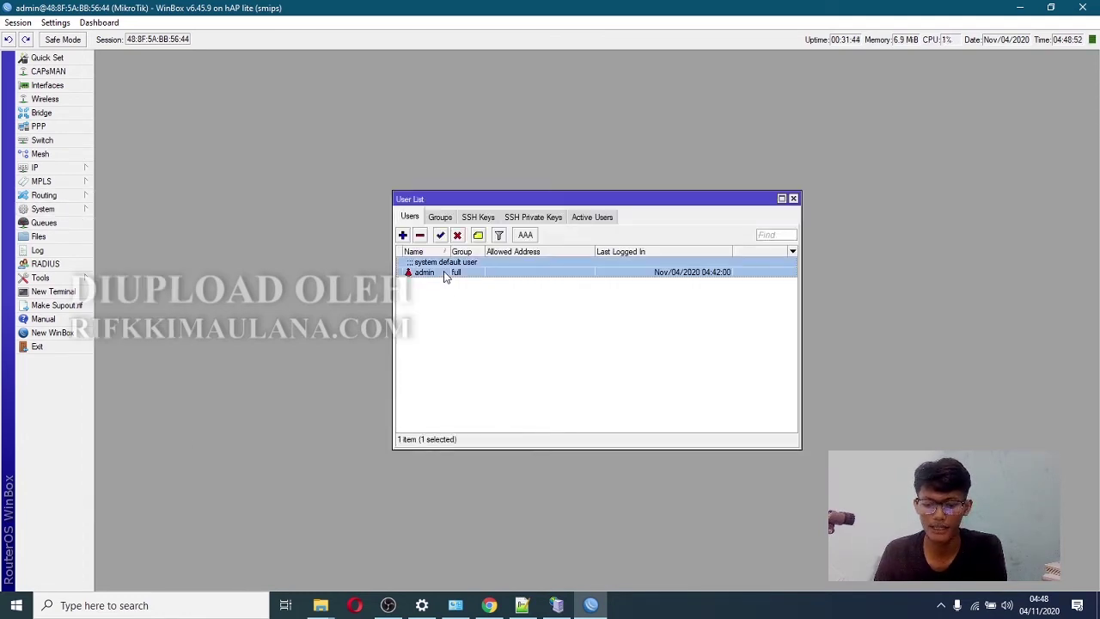
{"action": "left_click", "coordinate": [714, 236]}
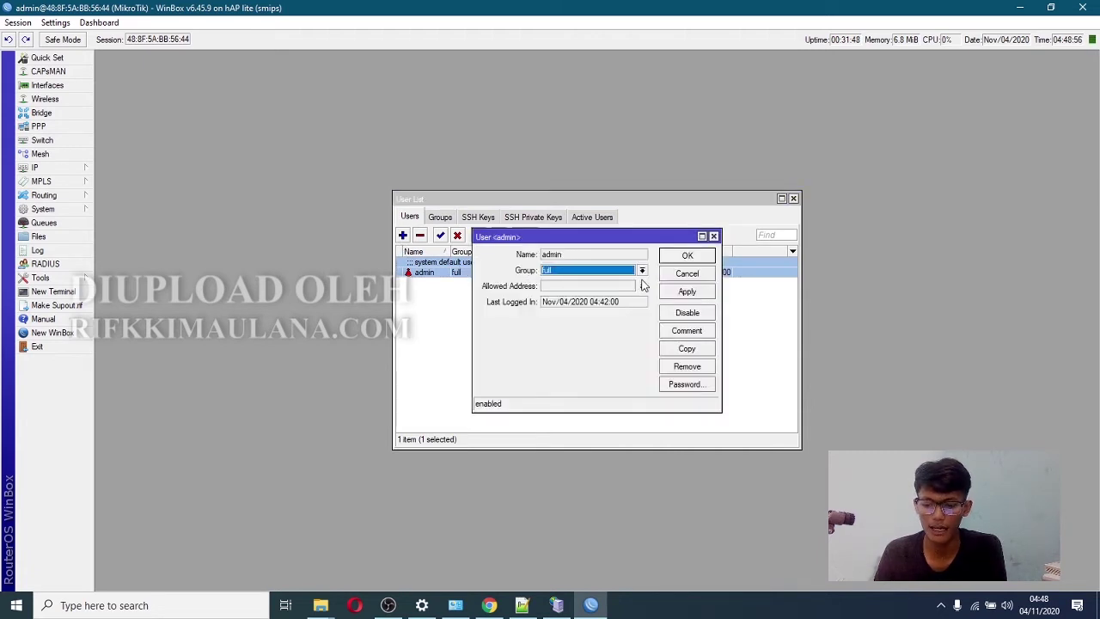
{"action": "left_click", "coordinate": [686, 386]}
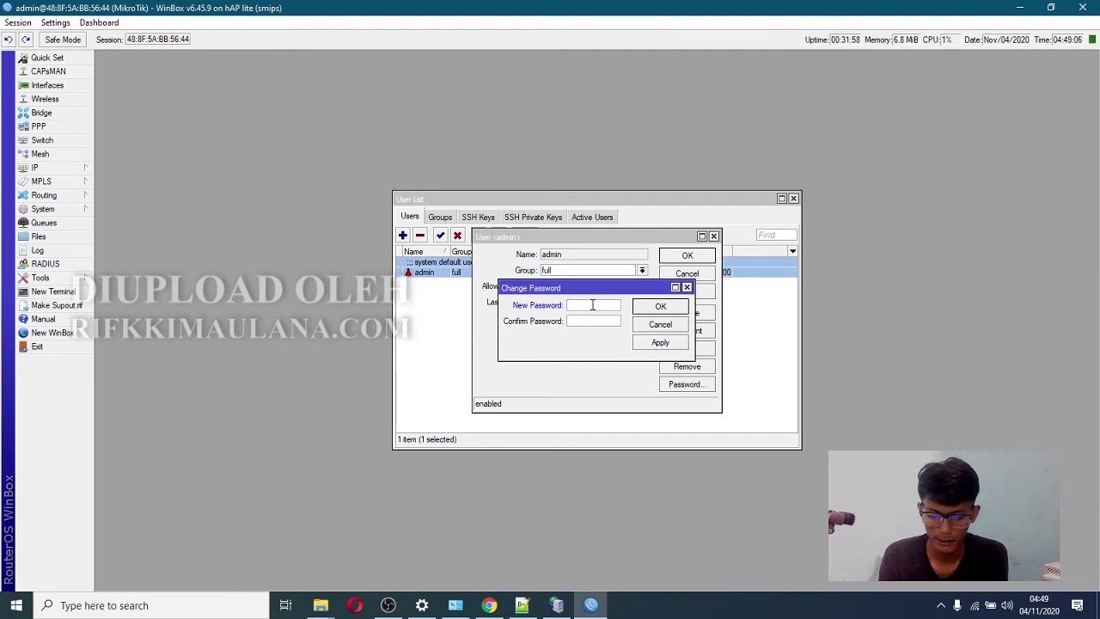
{"action": "type", "text": "****"}
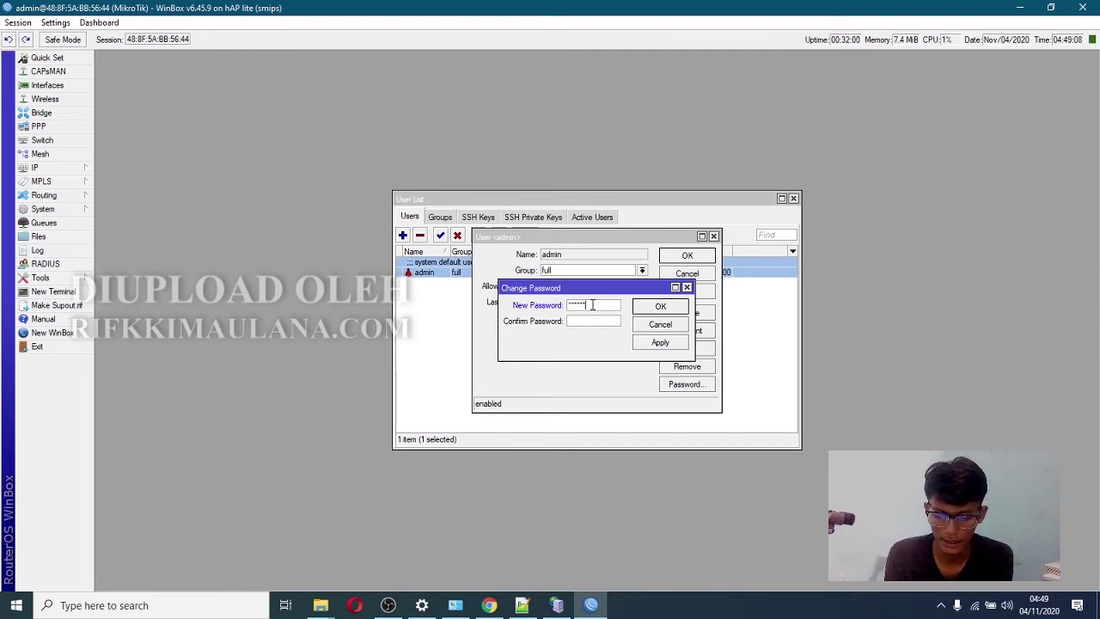
{"action": "type", "text": "*"}
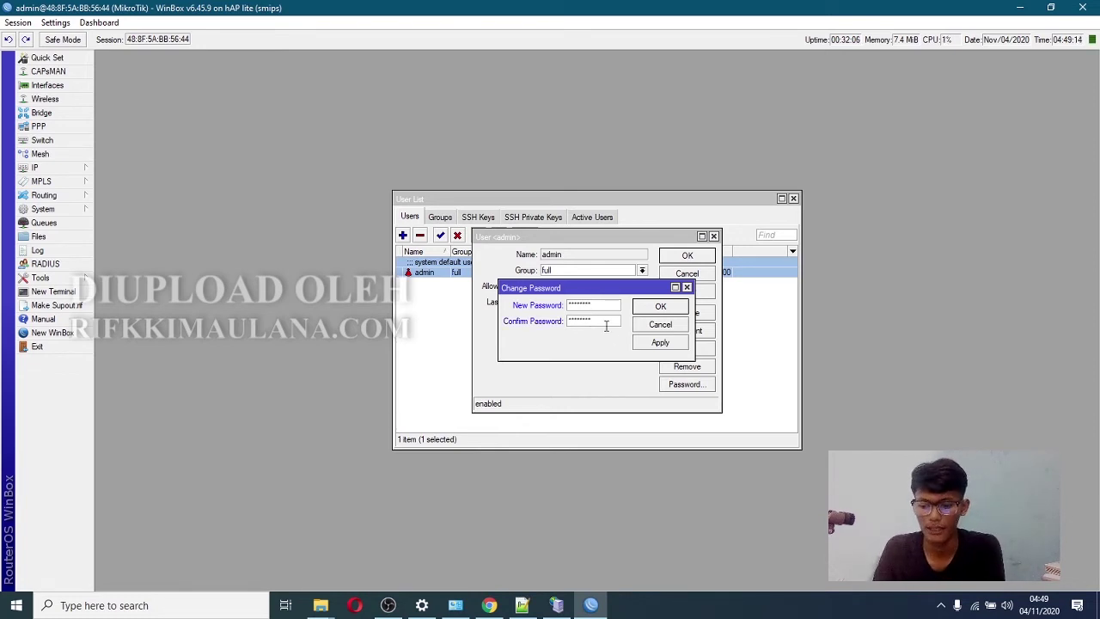
{"action": "left_click", "coordinate": [653, 344]}
{"action": "left_click", "coordinate": [660, 306]}
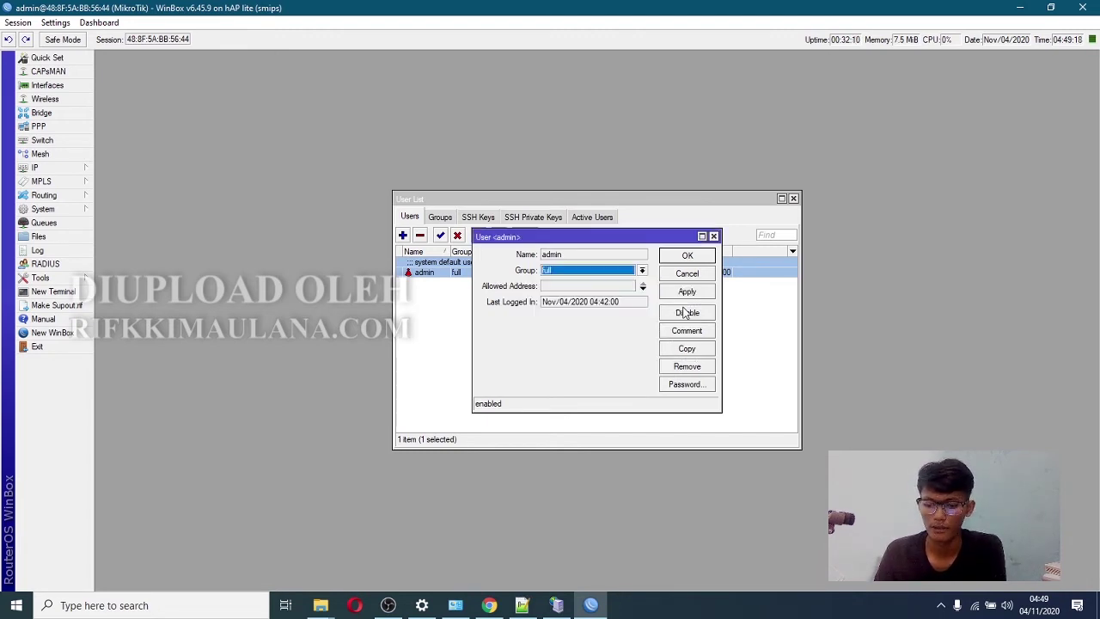
{"action": "left_click", "coordinate": [694, 291]}
{"action": "left_click", "coordinate": [687, 255]}
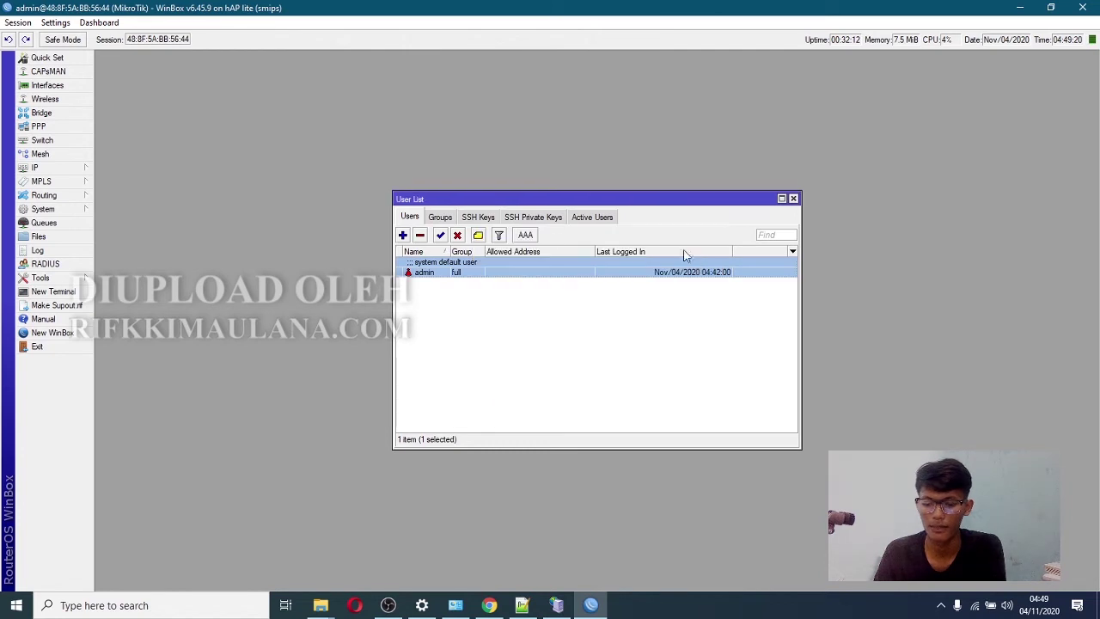
- Log in to the router from a fresh WinBox window using the admin's new password
{"action": "left_click", "coordinate": [70, 332]}
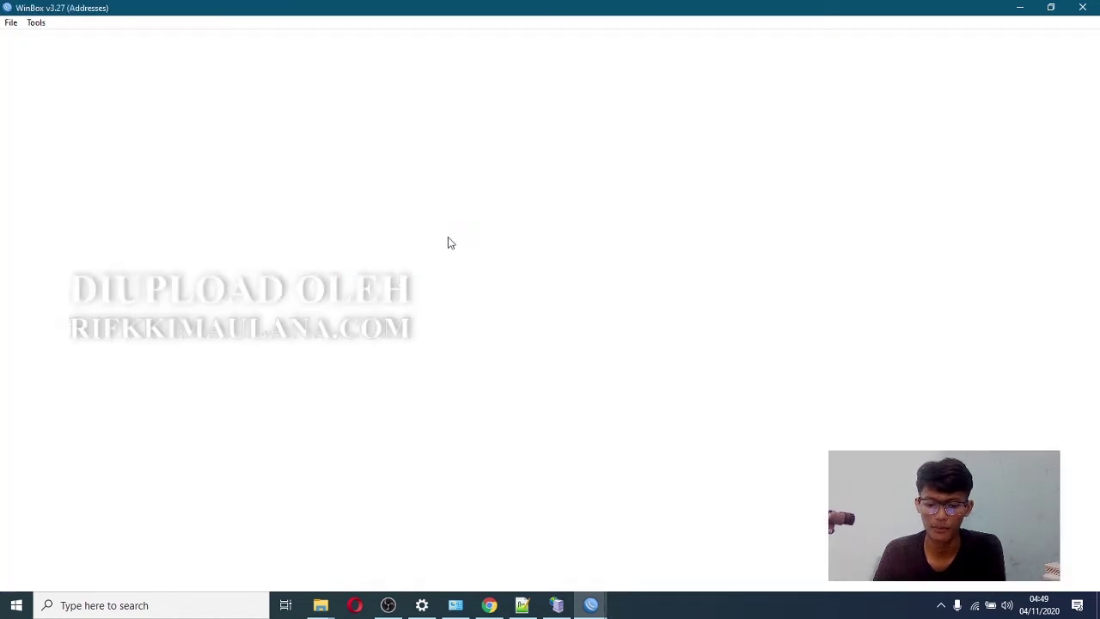
{"action": "left_click", "coordinate": [103, 74]}
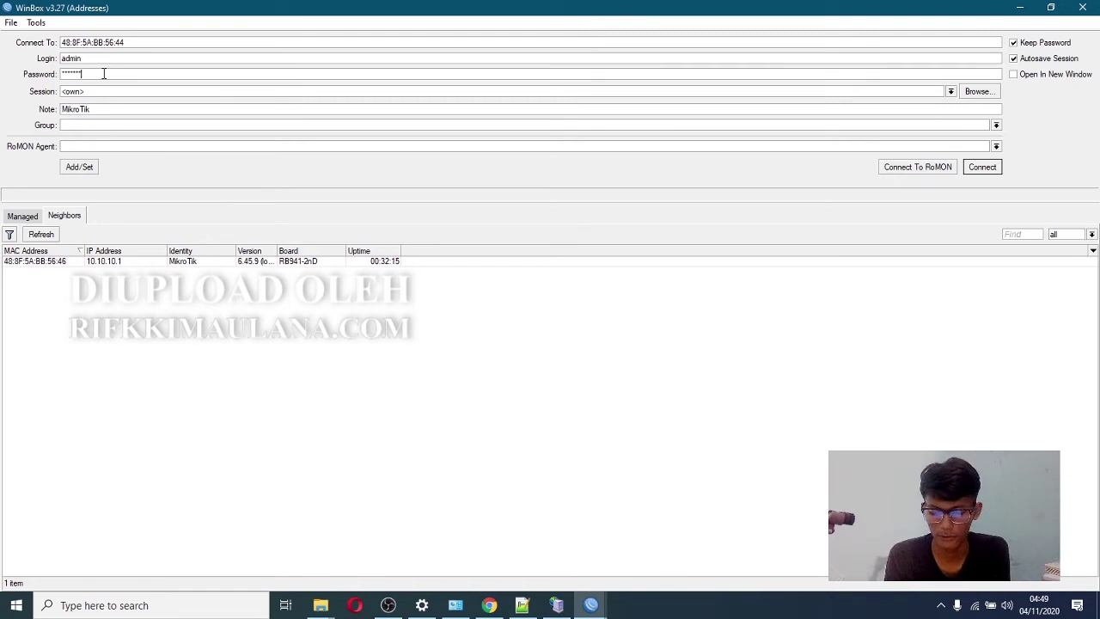
{"action": "left_click", "coordinate": [985, 168]}
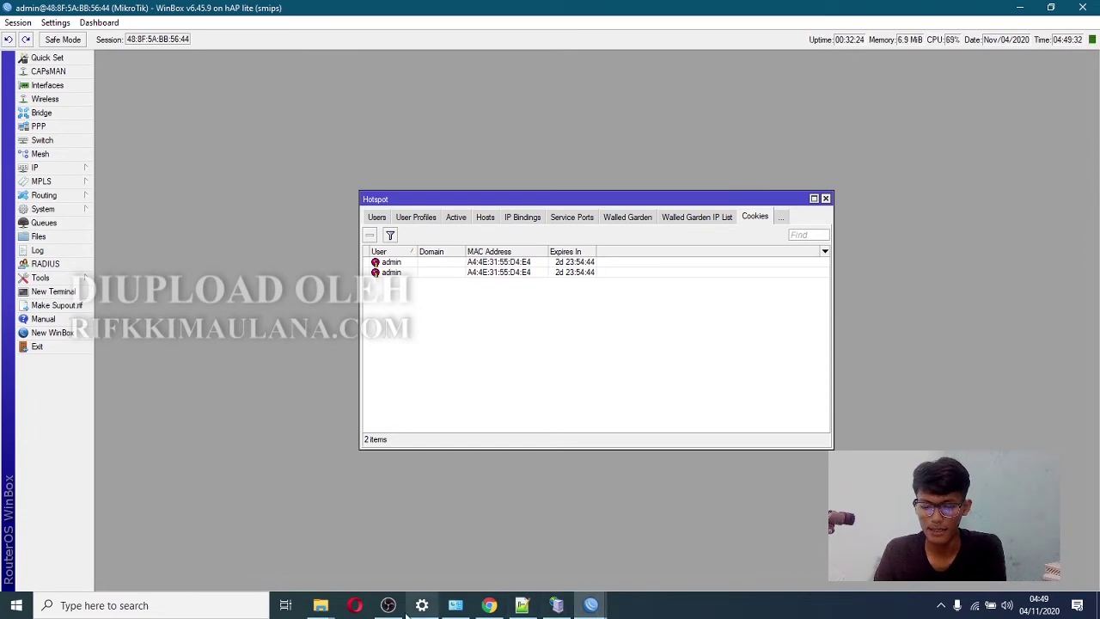
{"action": "left_click", "coordinate": [489, 605]}
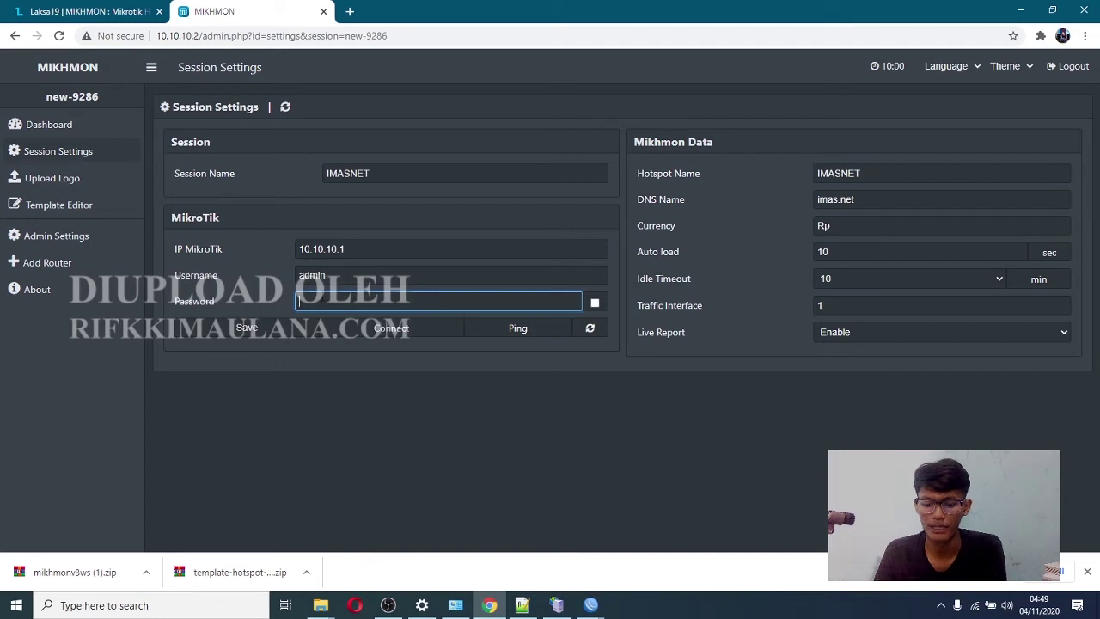
- Enter the router password in the IMASNET session, save it, and connect to the dashboard
{"action": "type", "text": "123"}
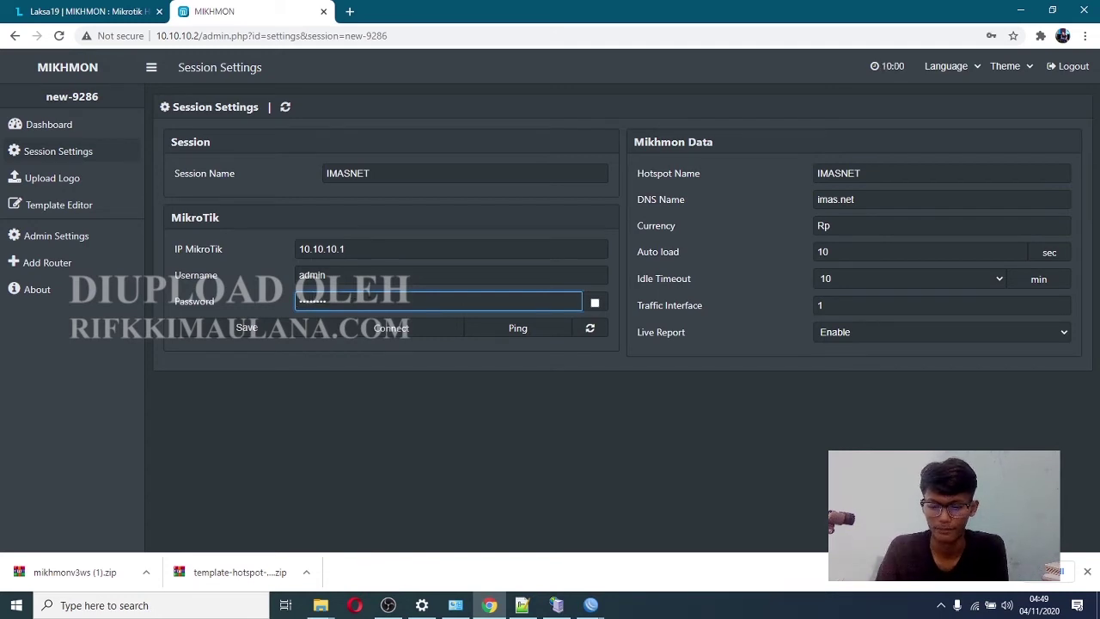
{"action": "type", "text": "45678"}
{"action": "left_click", "coordinate": [595, 302]}
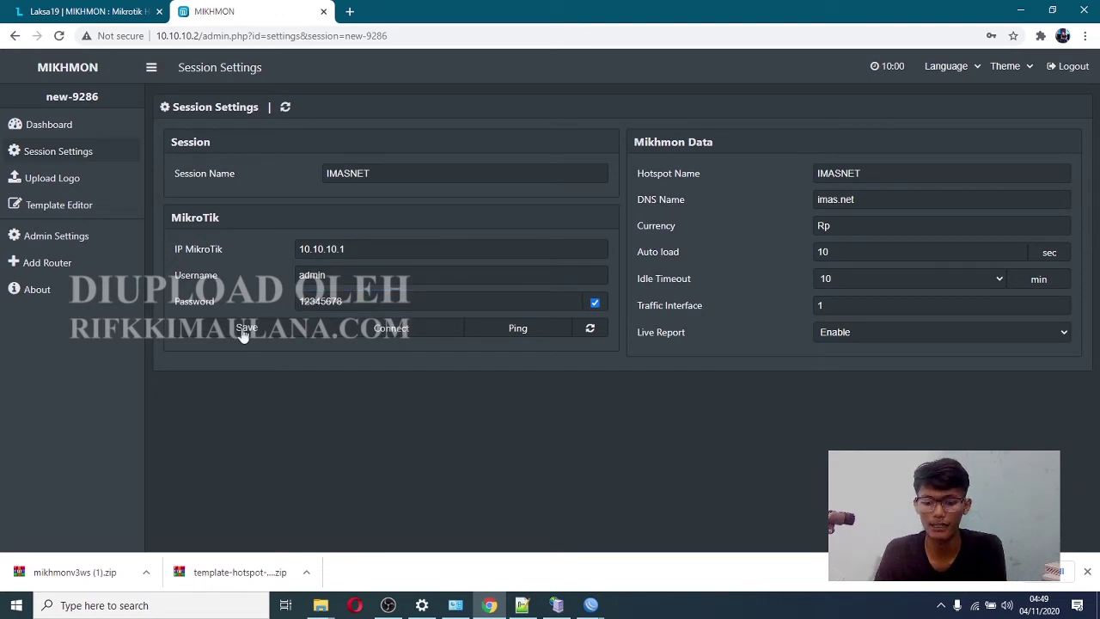
{"action": "left_click", "coordinate": [245, 331]}
{"action": "left_click", "coordinate": [390, 333]}
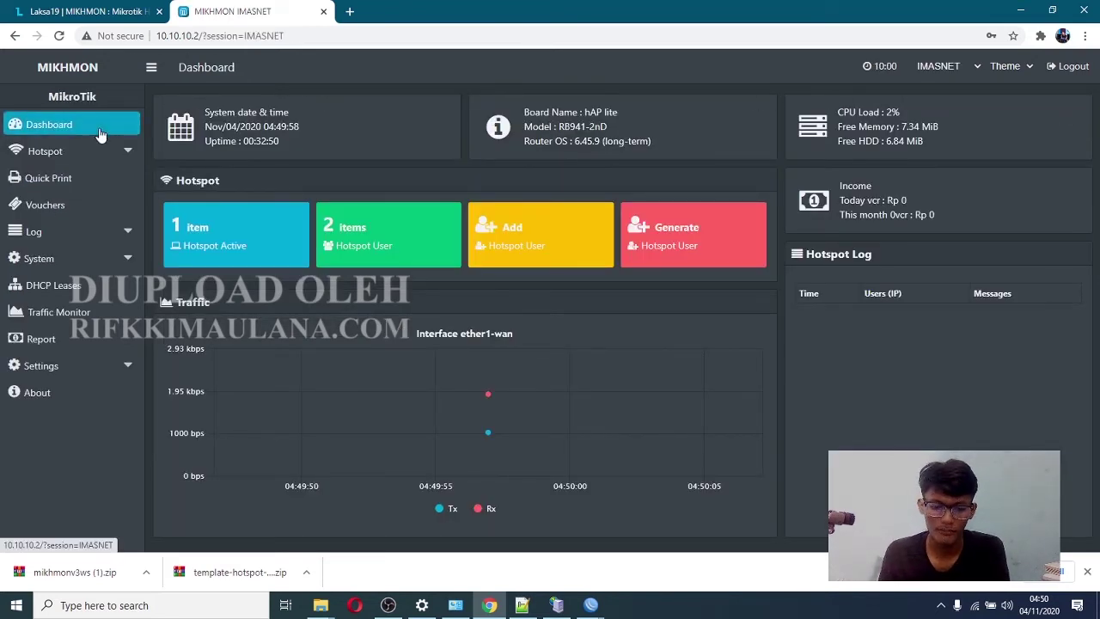
- Add a hotspot user profile named harian-rp-2000-2jam with rate limit 512k/1M
{"action": "left_click", "coordinate": [64, 153]}
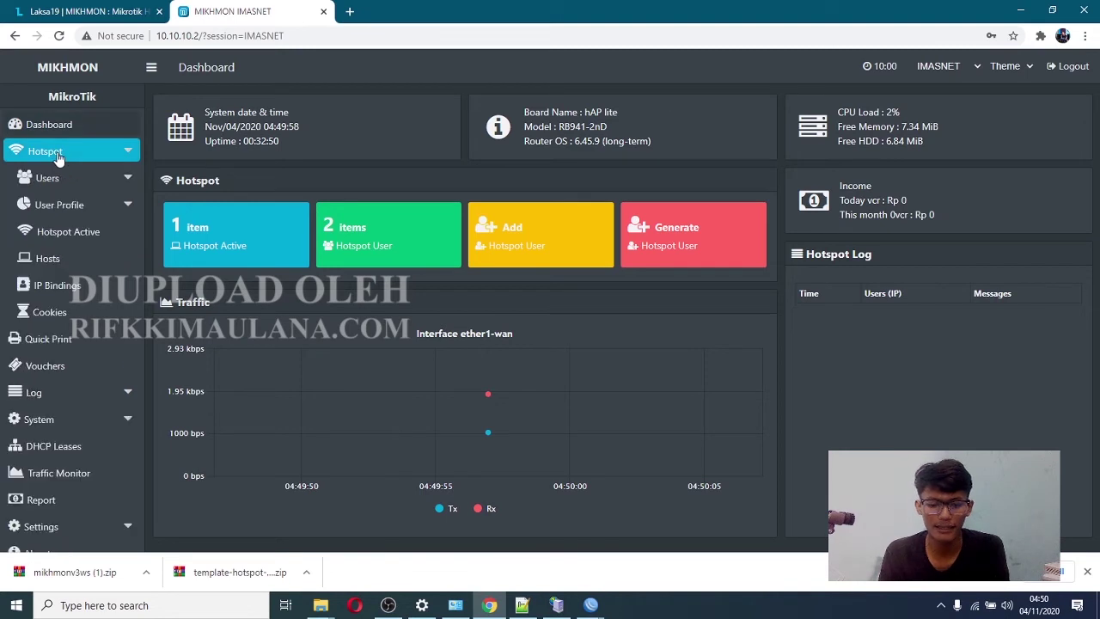
{"action": "left_click", "coordinate": [99, 206]}
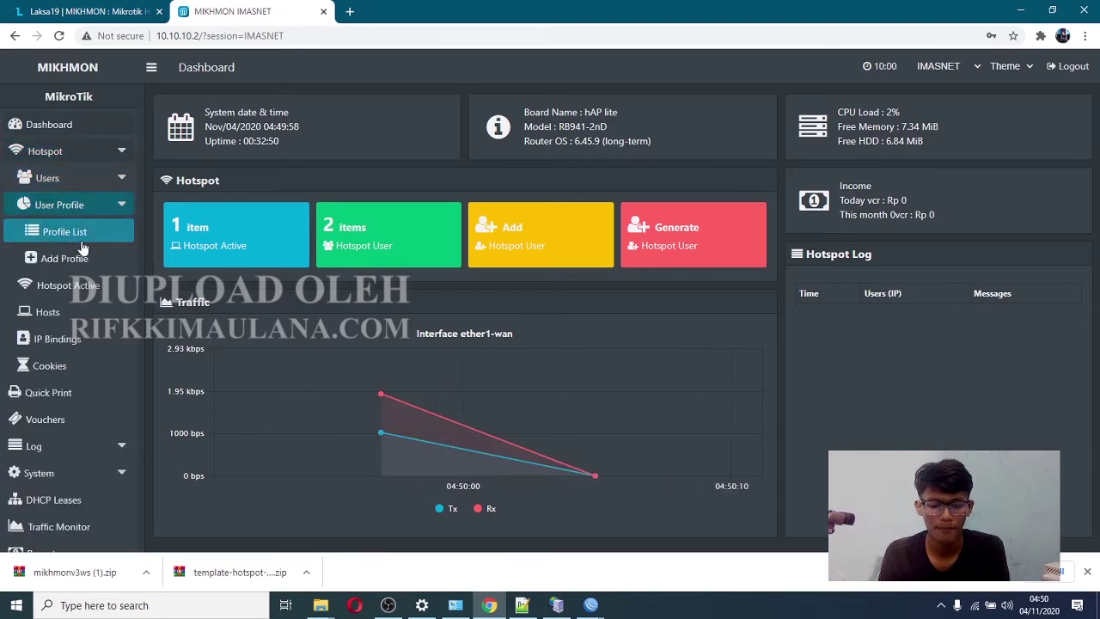
{"action": "left_click", "coordinate": [62, 259]}
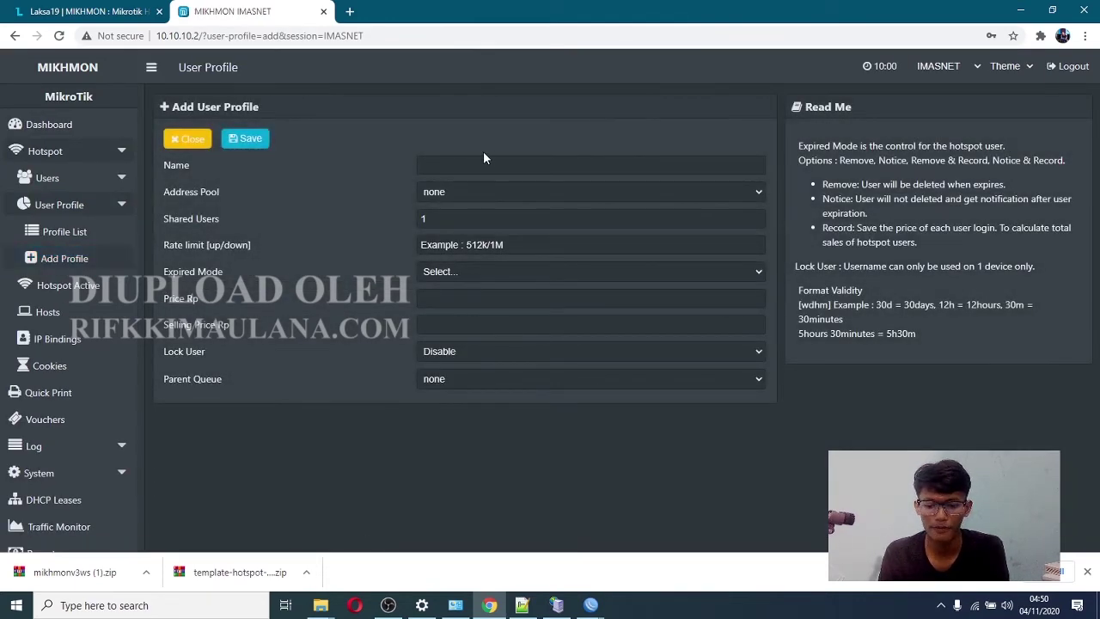
{"action": "left_click", "coordinate": [468, 162]}
{"action": "type", "text": "harian"}
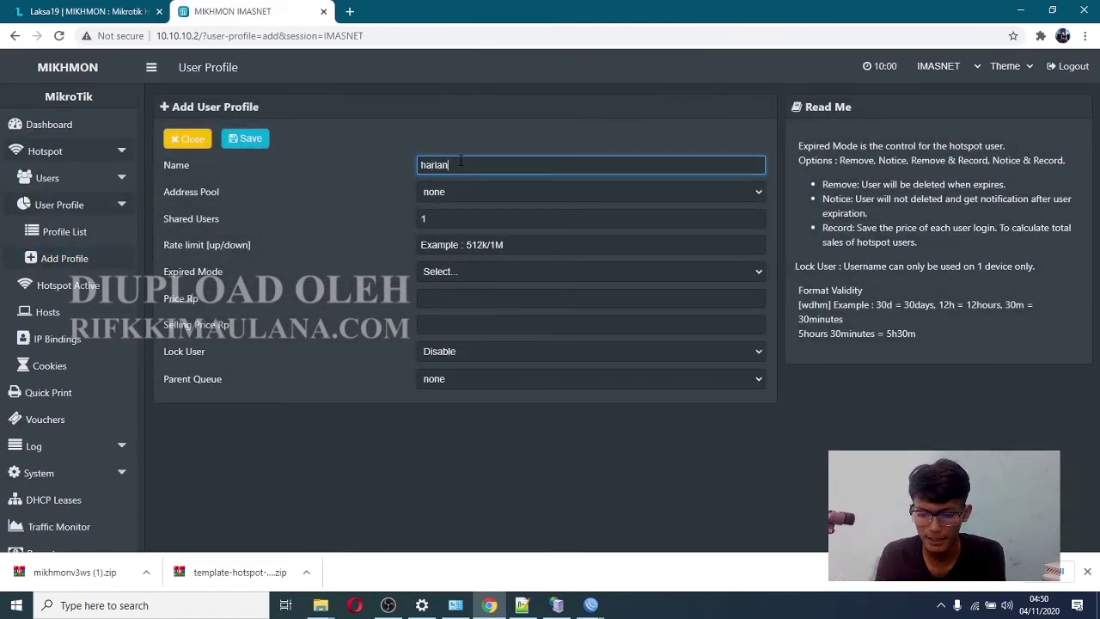
{"action": "type", "text": "-rp-2"}
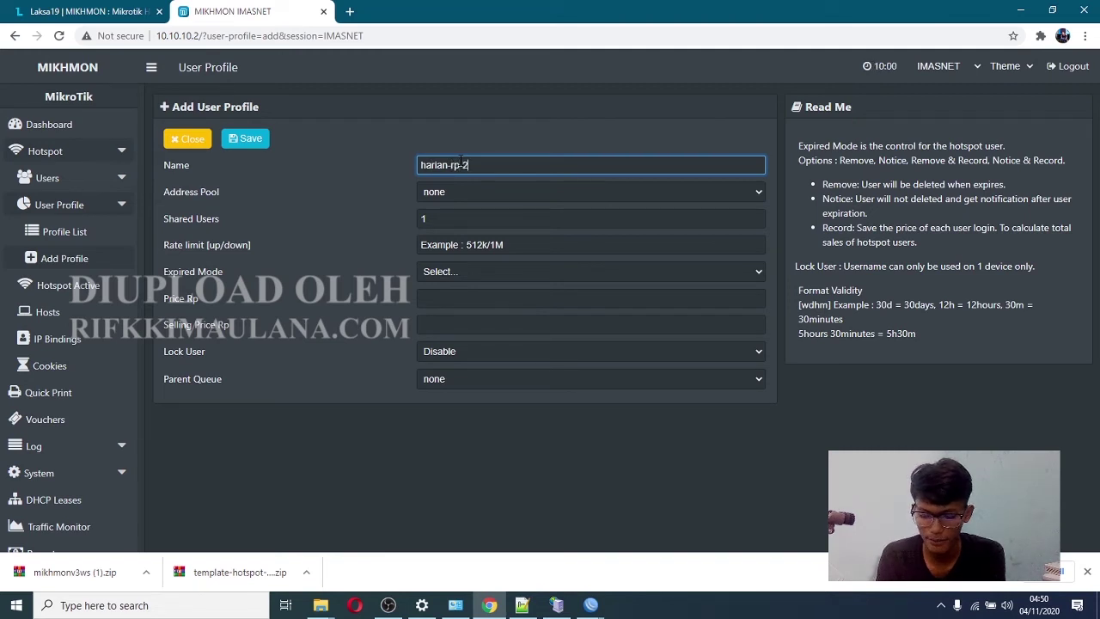
{"action": "type", "text": "000-"}
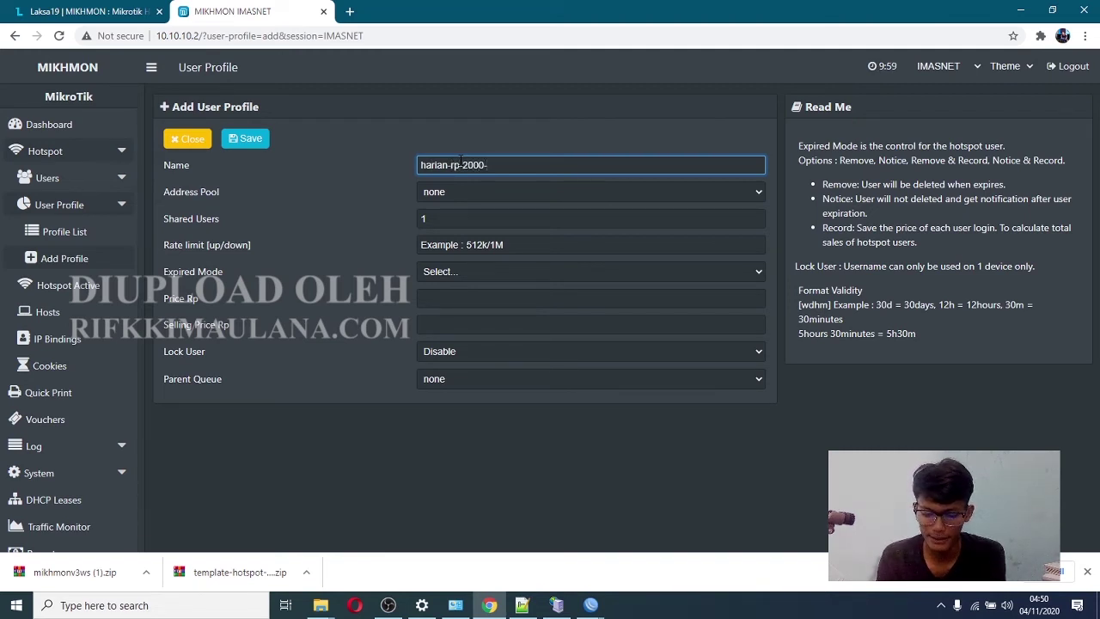
{"action": "type", "text": "2jam"}
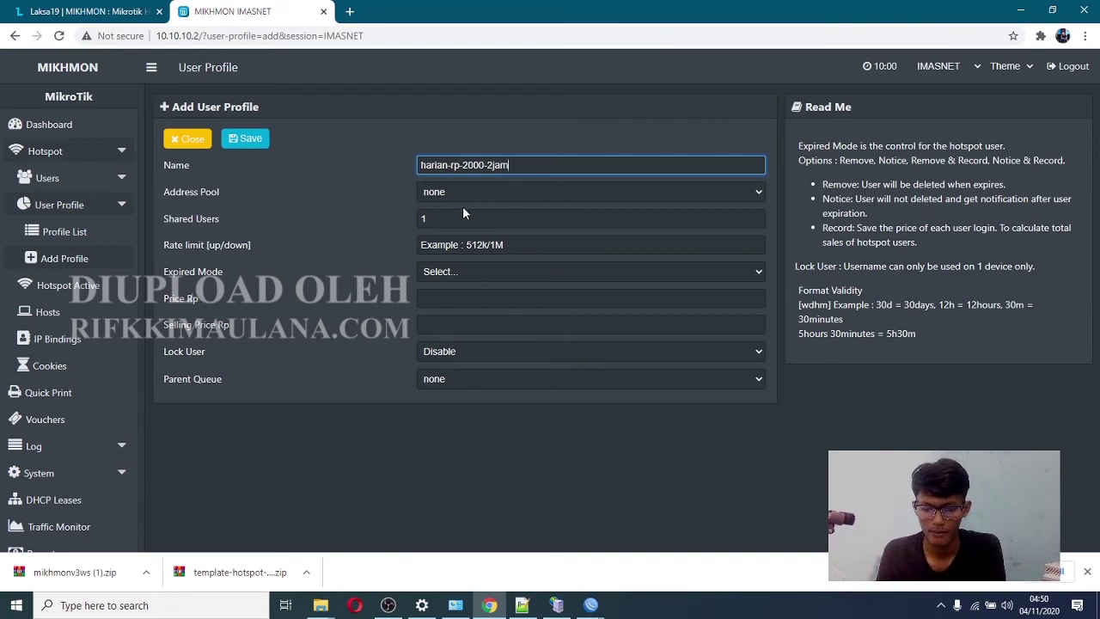
{"action": "left_click", "coordinate": [446, 248]}
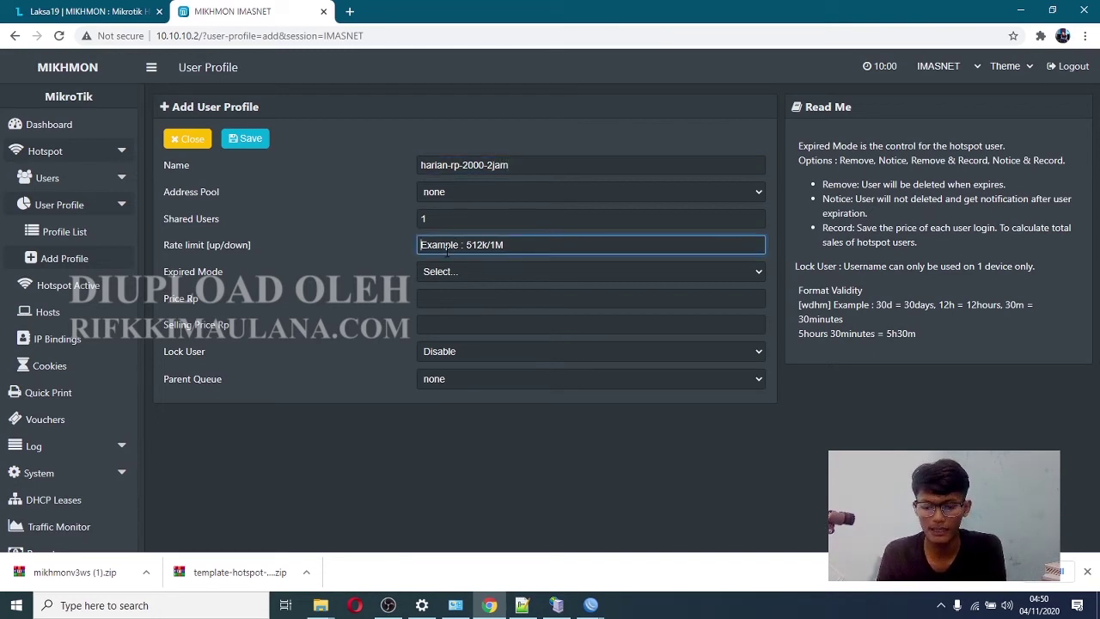
{"action": "type", "text": "512"}
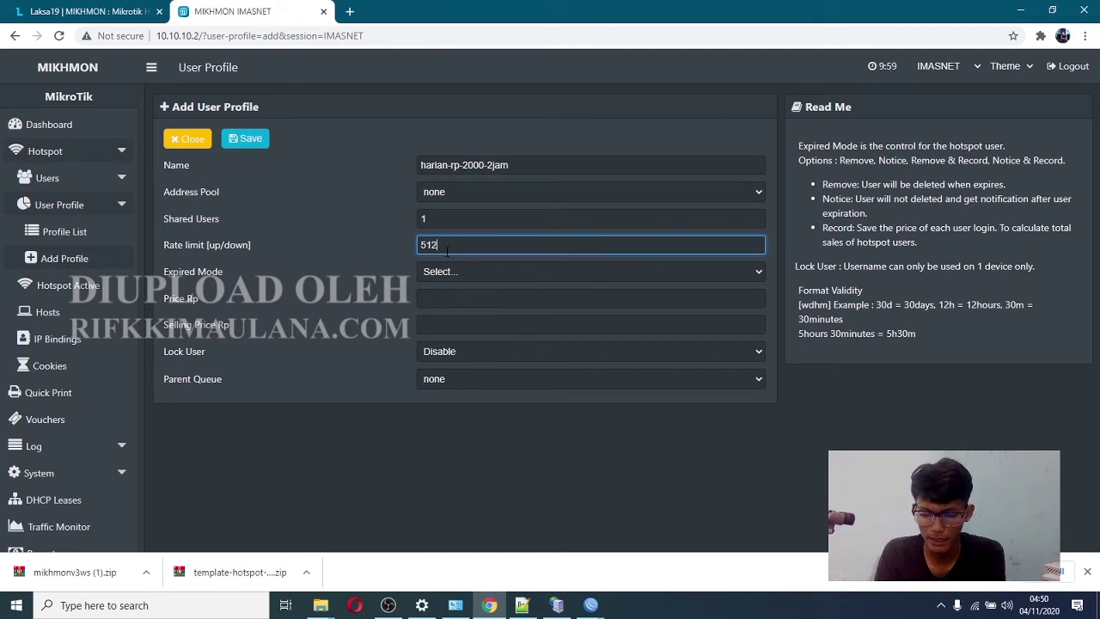
{"action": "type", "text": "k/"}
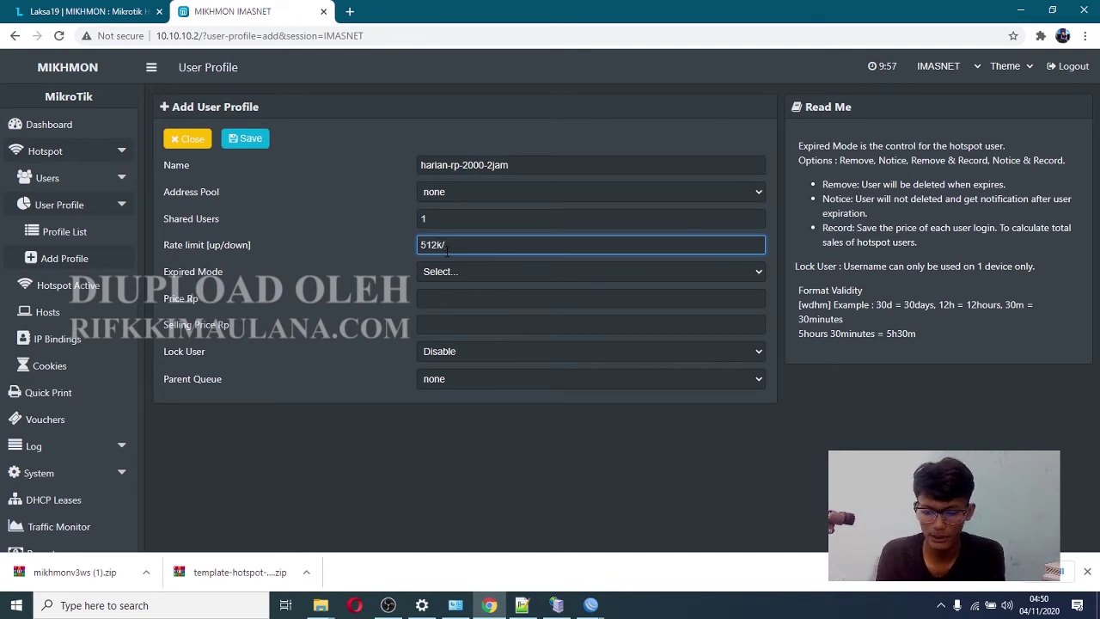
{"action": "type", "text": "1"}
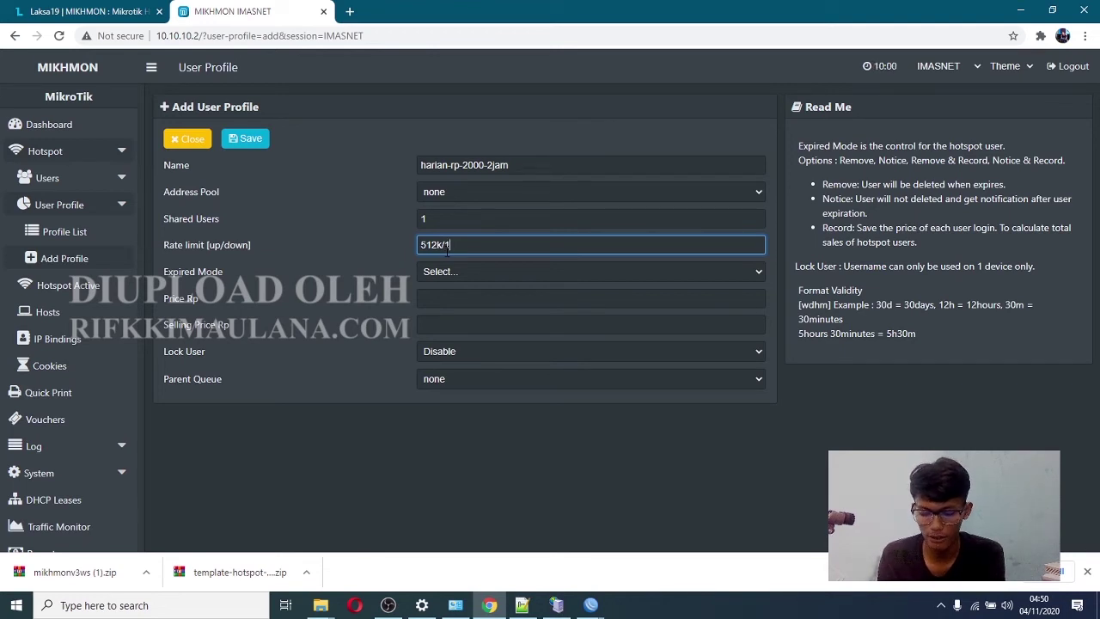
{"action": "type", "text": "M"}
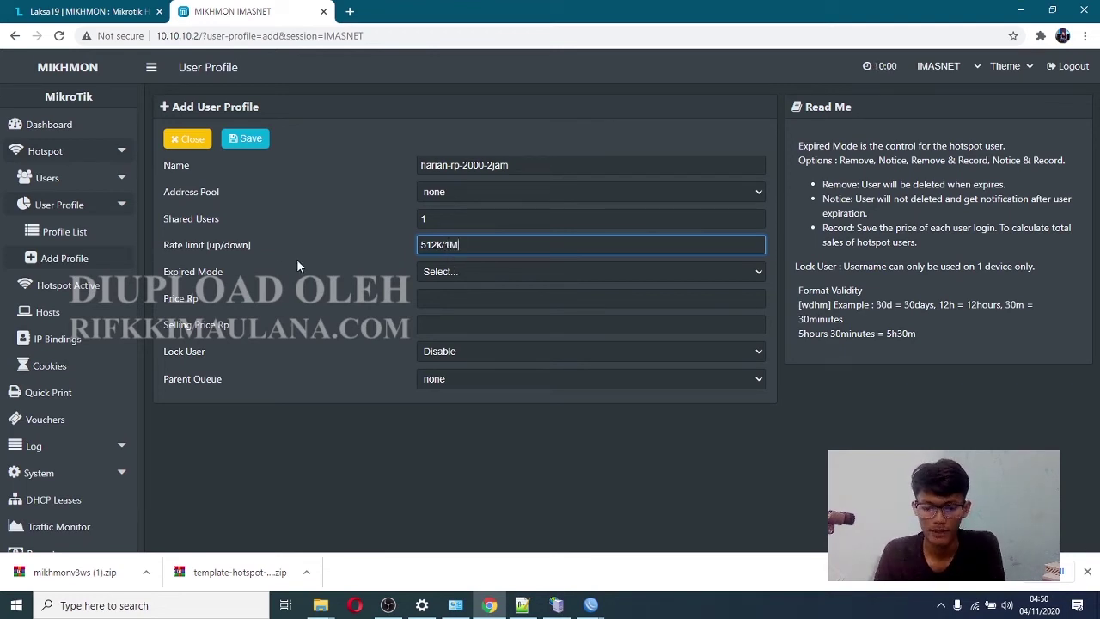
{"action": "left_click_drag", "start_coordinate": [234, 282], "coordinate": [164, 162]}
- Set expired mode to Remove & Record and validity to 2h
{"action": "left_click", "coordinate": [477, 271]}
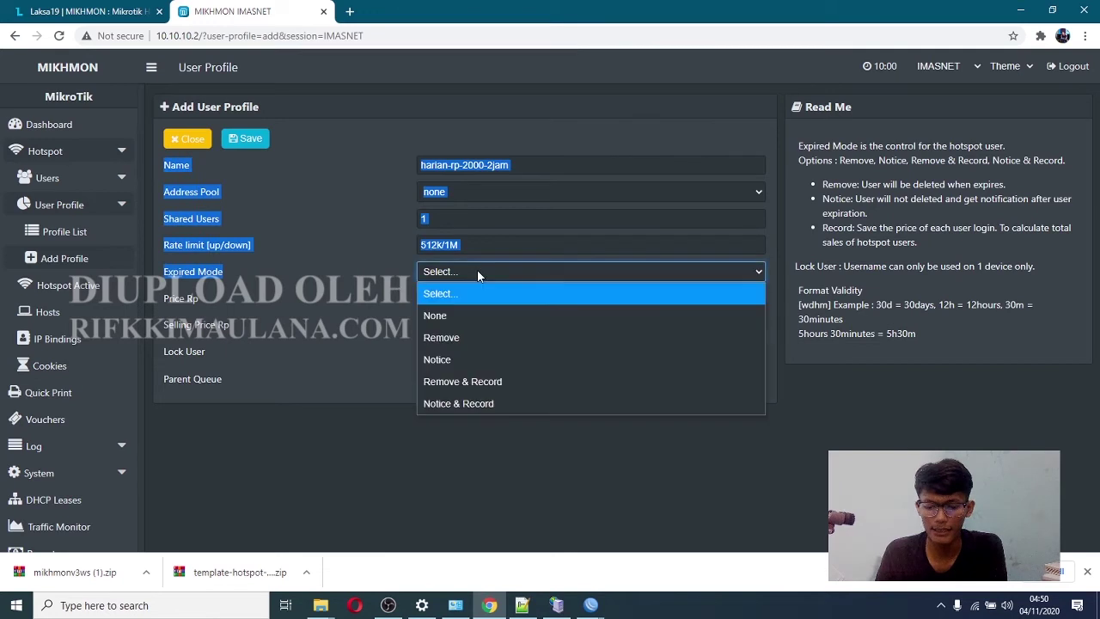
{"action": "left_click", "coordinate": [460, 381]}
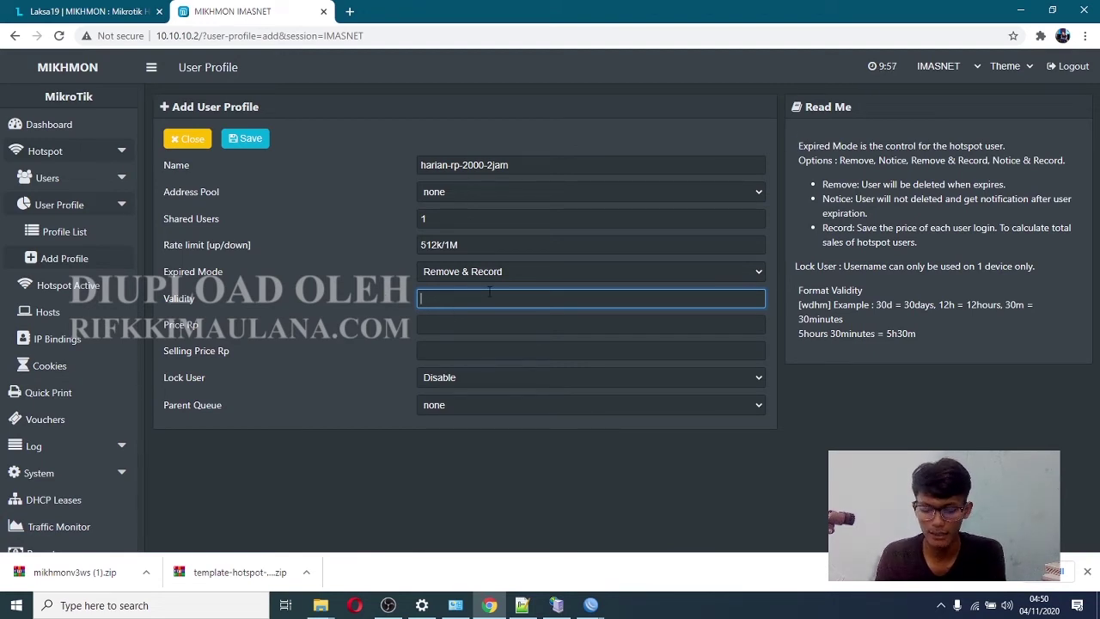
{"action": "type", "text": "2"}
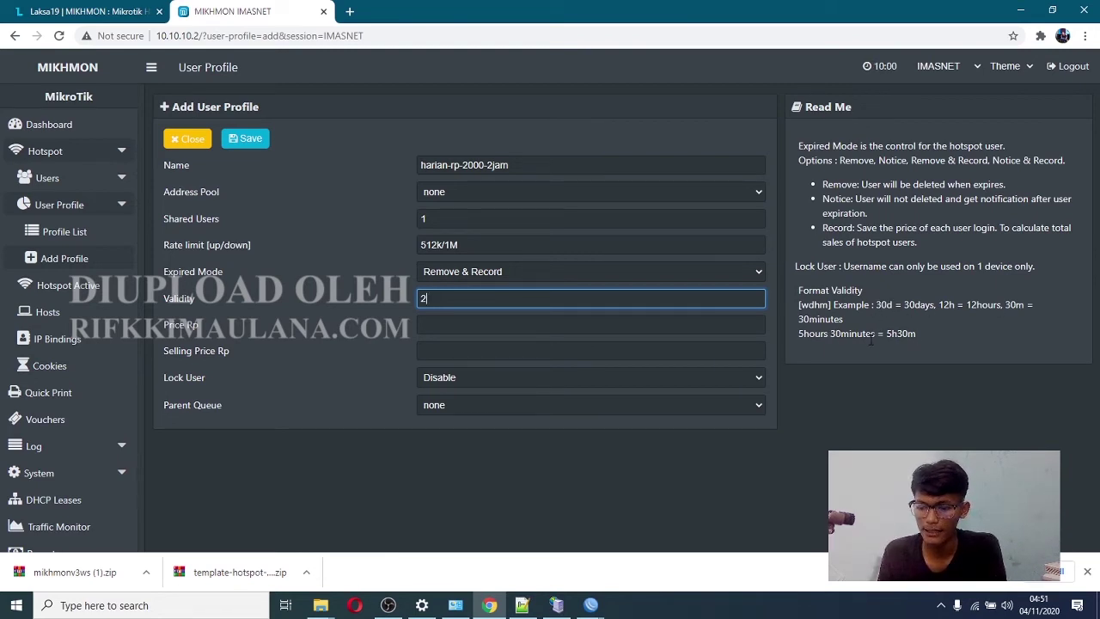
{"action": "left_click_drag", "start_coordinate": [939, 304], "coordinate": [1025, 308]}
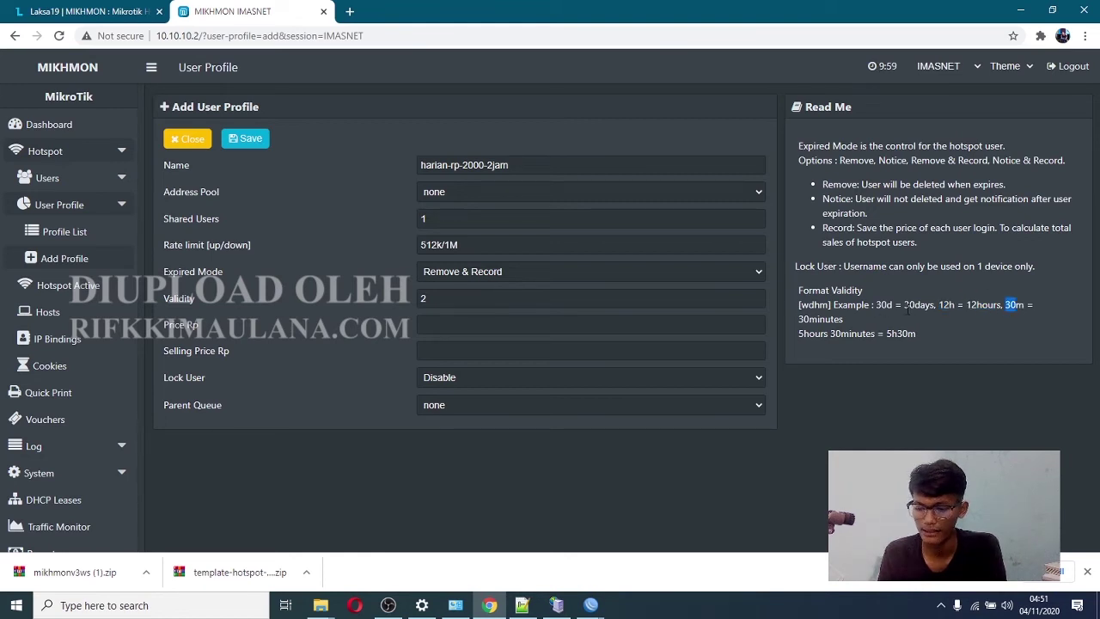
{"action": "left_click_drag", "start_coordinate": [904, 308], "coordinate": [933, 297]}
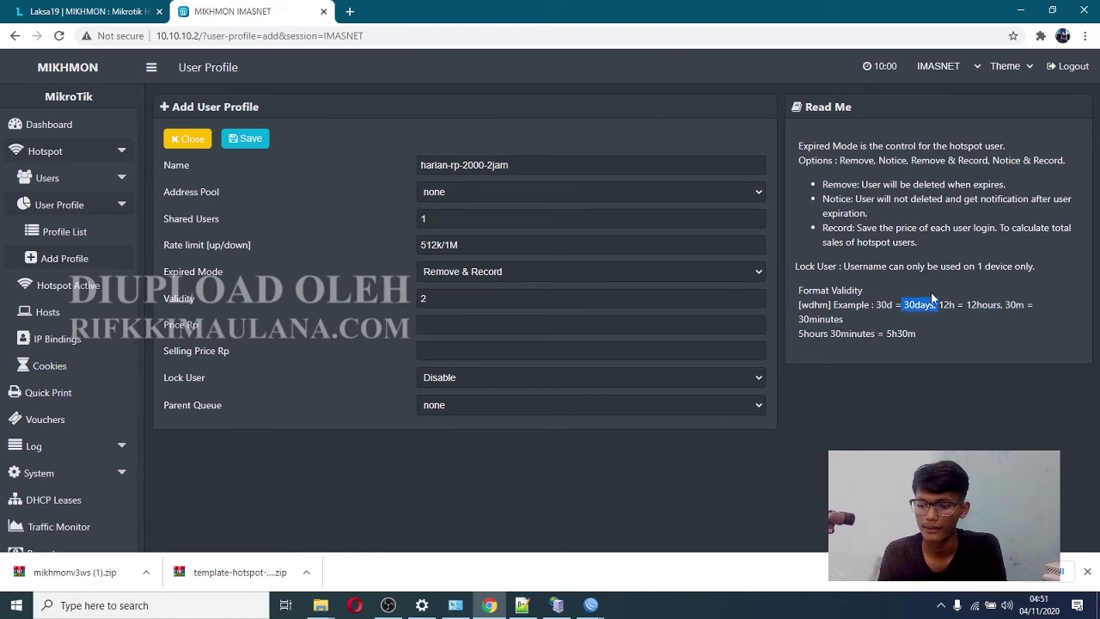
{"action": "left_click", "coordinate": [449, 298]}
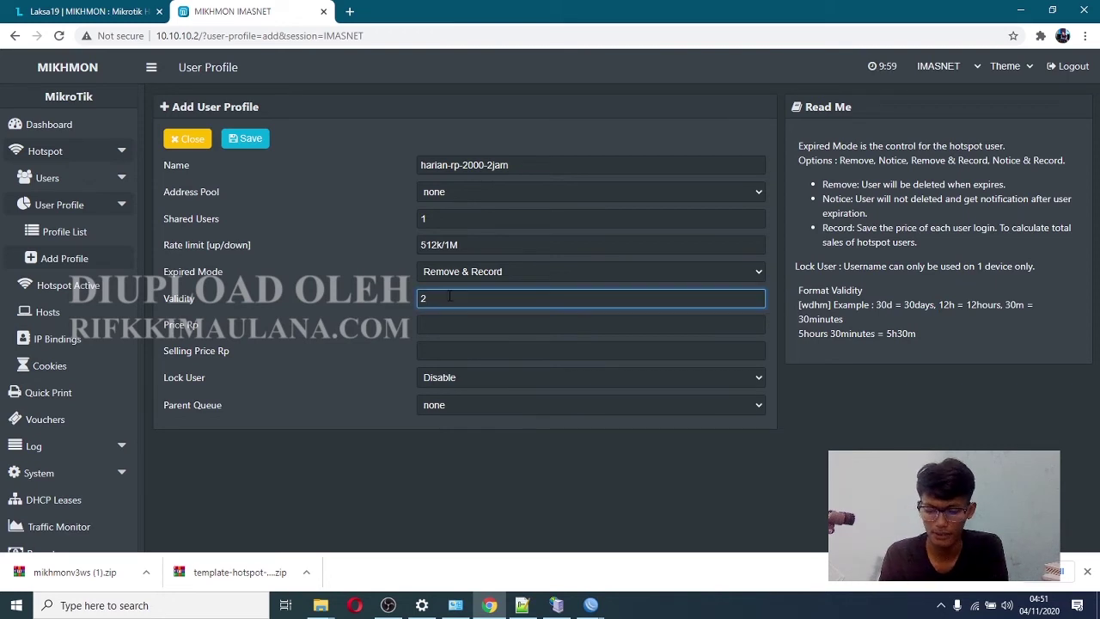
{"action": "type", "text": "h"}
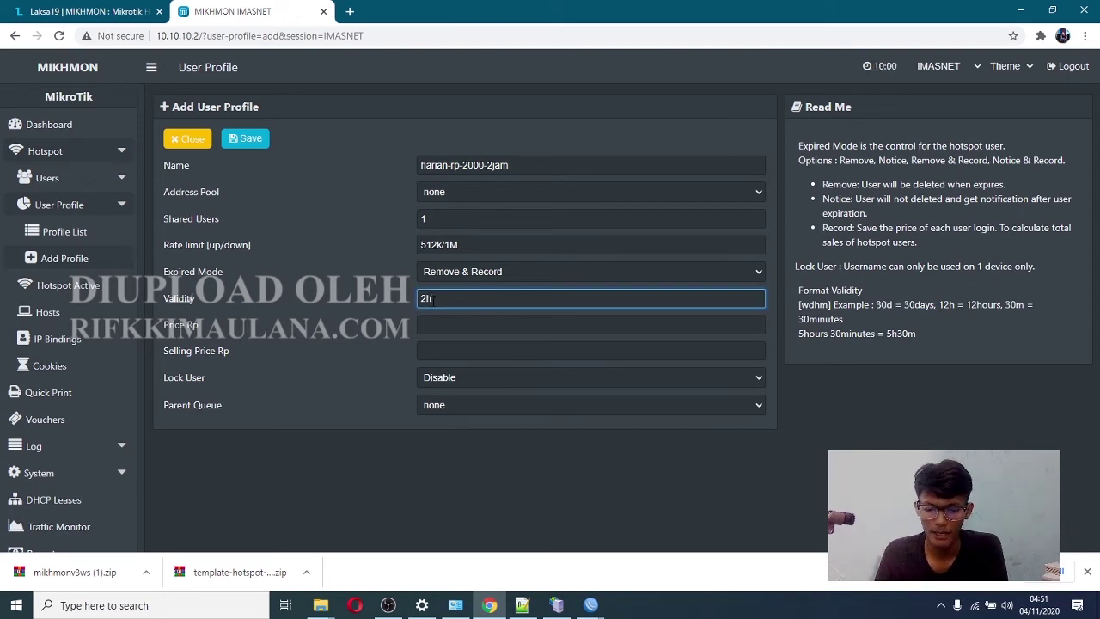
- Enter price 2000 and selling price 200 for the profile
{"action": "left_click", "coordinate": [412, 297]}
{"action": "left_click", "coordinate": [460, 329]}
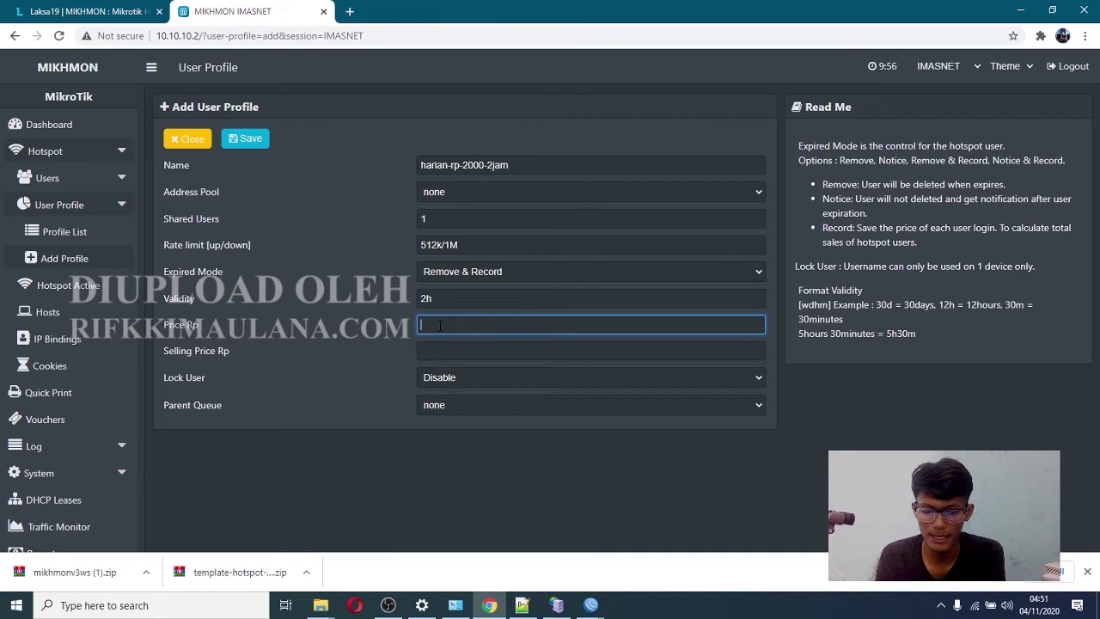
{"action": "type", "text": "2000"}
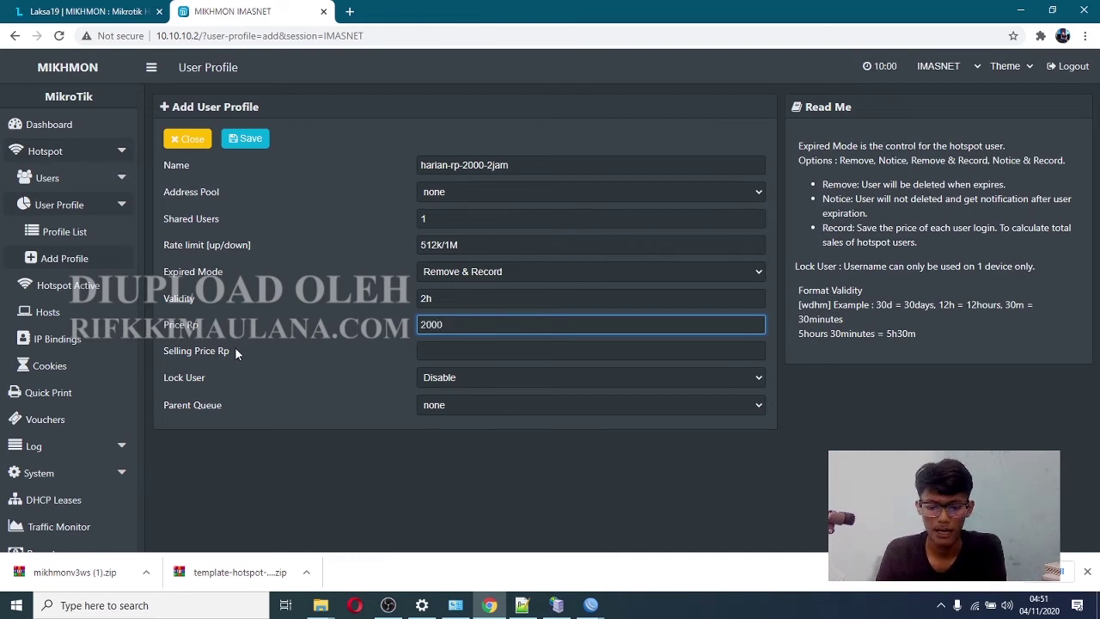
{"action": "left_click_drag", "start_coordinate": [234, 346], "coordinate": [371, 360]}
{"action": "left_click", "coordinate": [430, 351]}
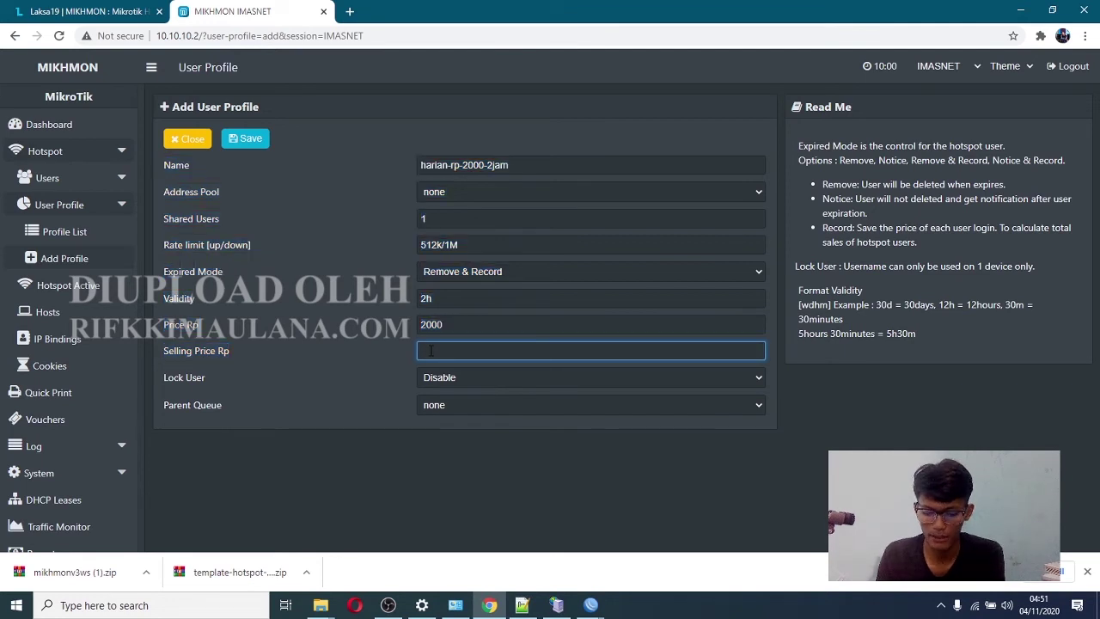
{"action": "type", "text": "2500"}
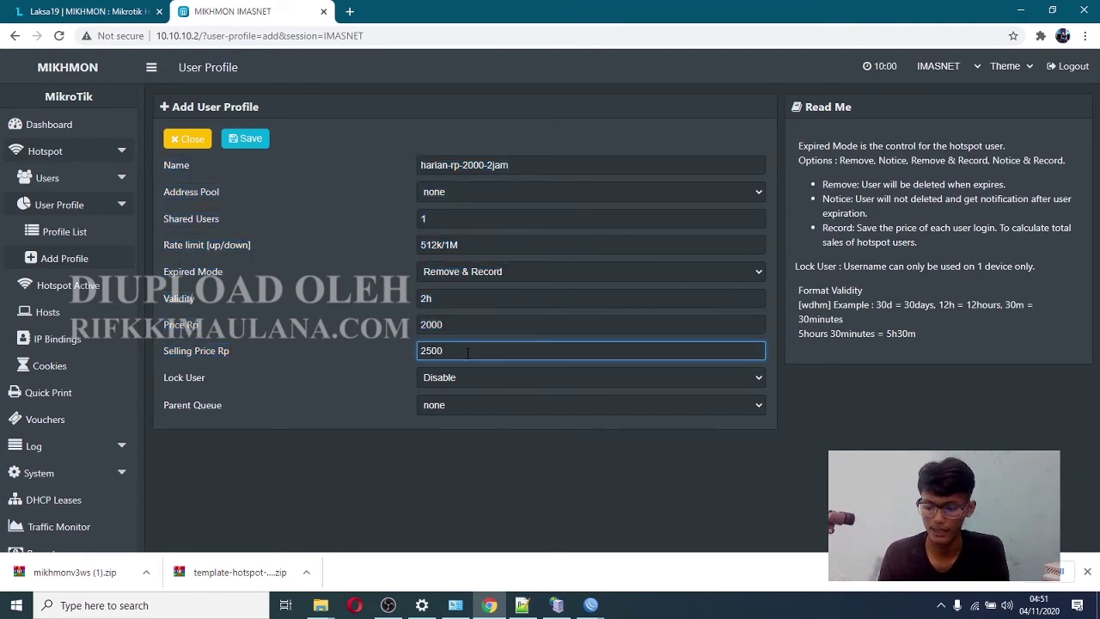
{"action": "key", "text": "BackSpace"}
{"action": "type", "text": "00"}
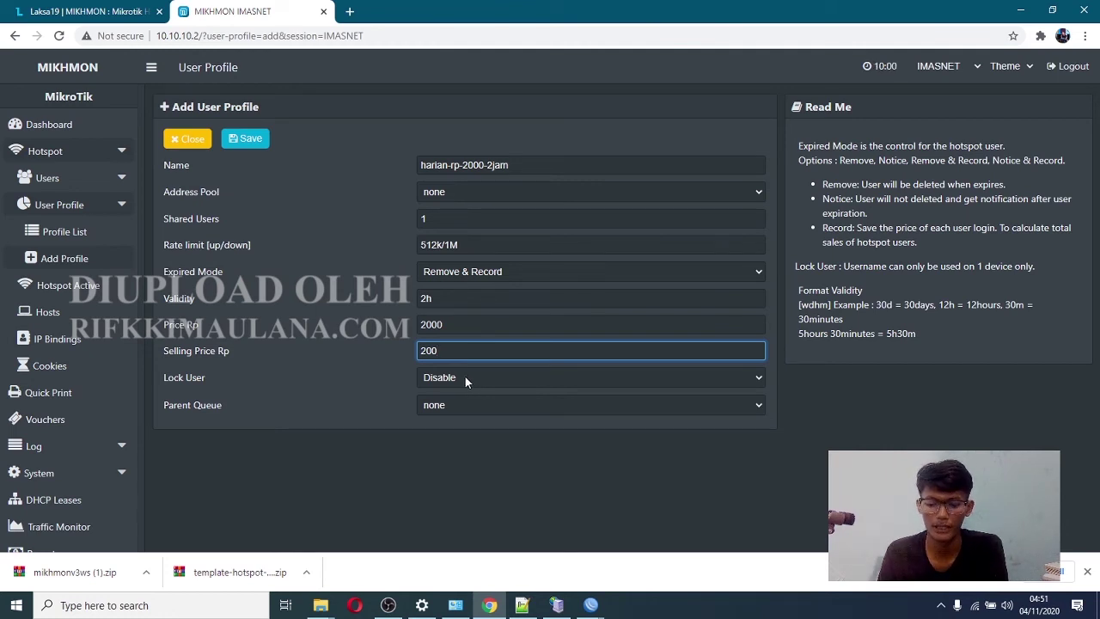
- Keep Lock User disabled and save the harian-rp-2000-2jam profile
{"action": "left_click", "coordinate": [465, 377]}
{"action": "left_click", "coordinate": [432, 396]}
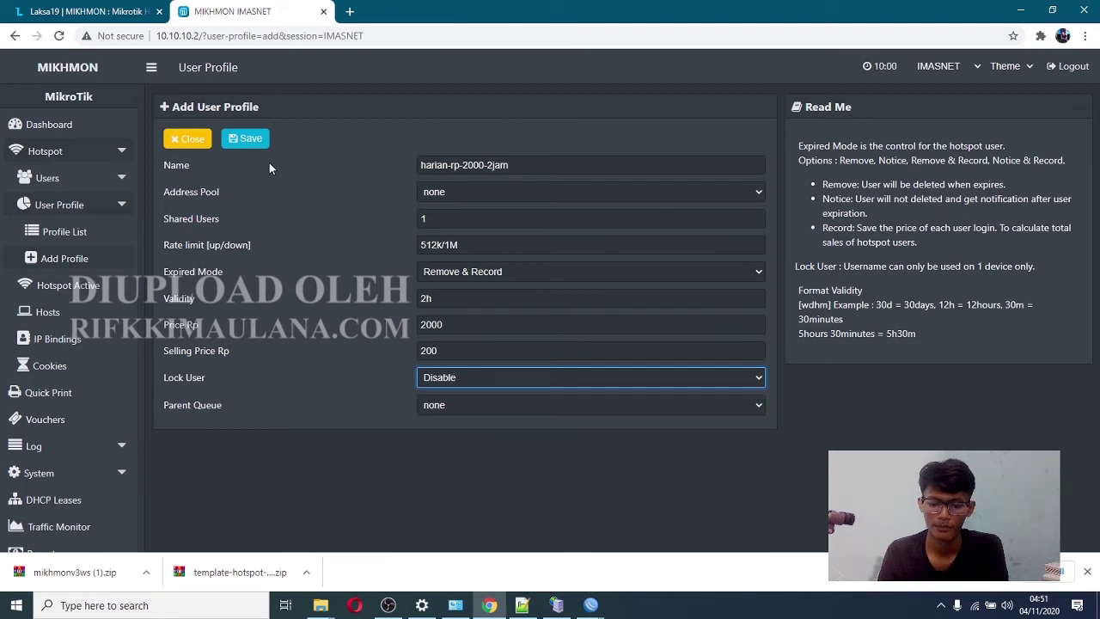
{"action": "left_click", "coordinate": [250, 146]}
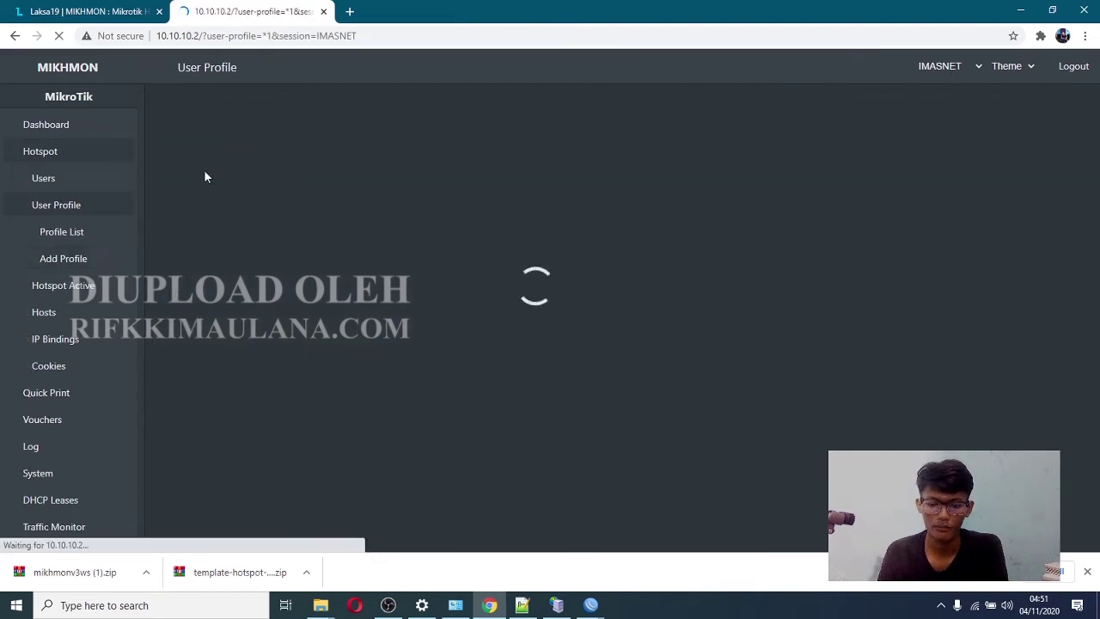
{"action": "left_click", "coordinate": [95, 179]}
- Open the Generate User form from the hotspot Users list
{"action": "left_click", "coordinate": [86, 207]}
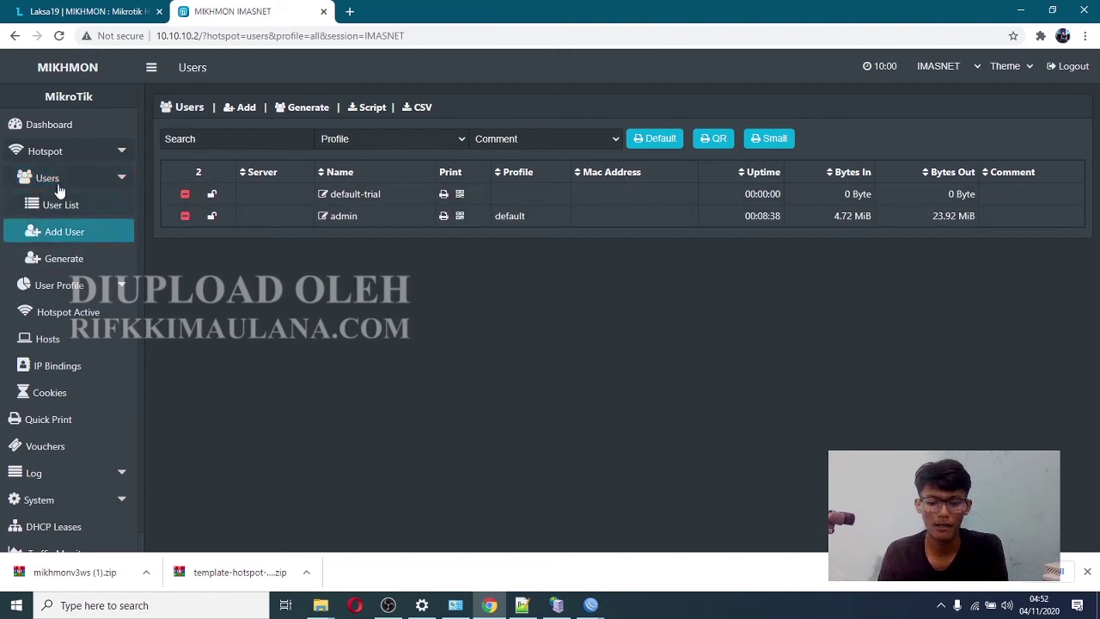
{"action": "left_click", "coordinate": [61, 258]}
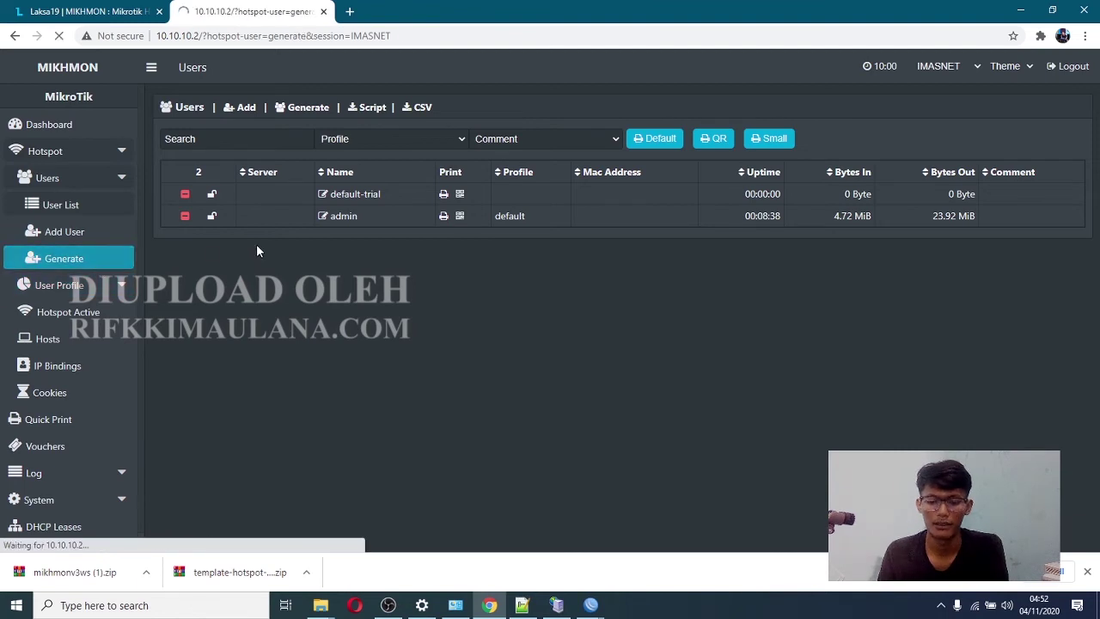
{"action": "left_click", "coordinate": [378, 165]}
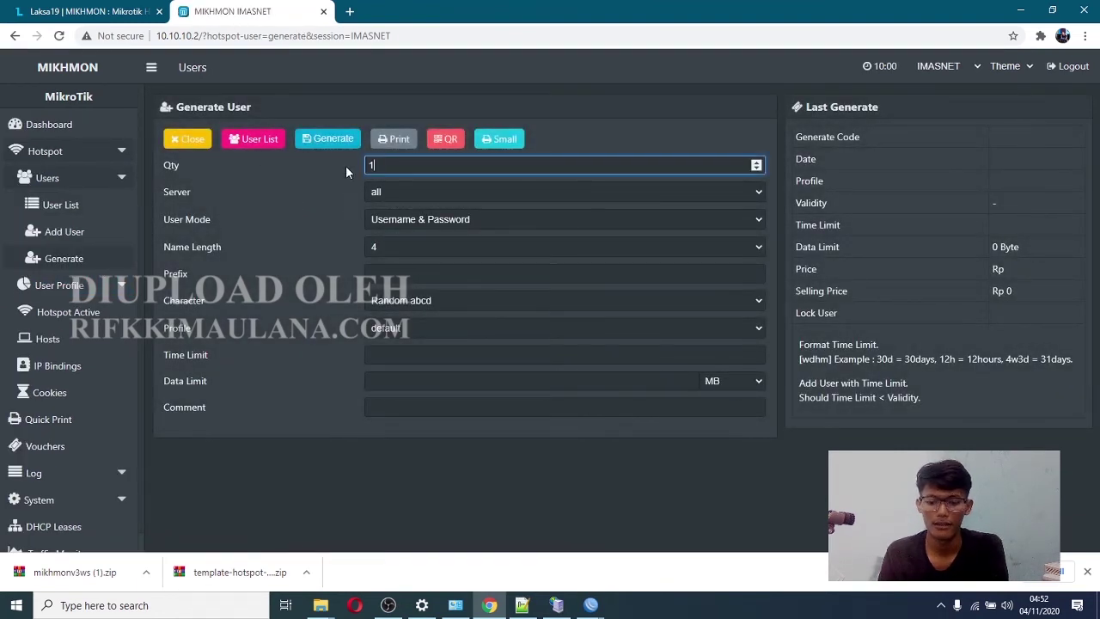
{"action": "left_click_drag", "start_coordinate": [197, 163], "coordinate": [162, 166]}
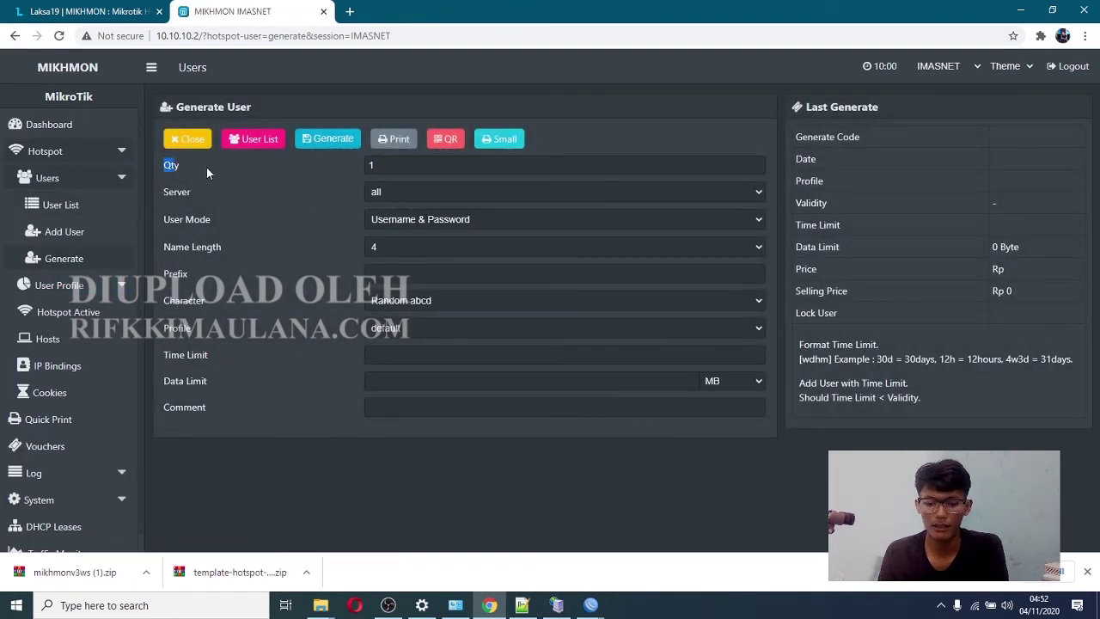
- Change the quantity of users to generate to 500
{"action": "left_click", "coordinate": [388, 167]}
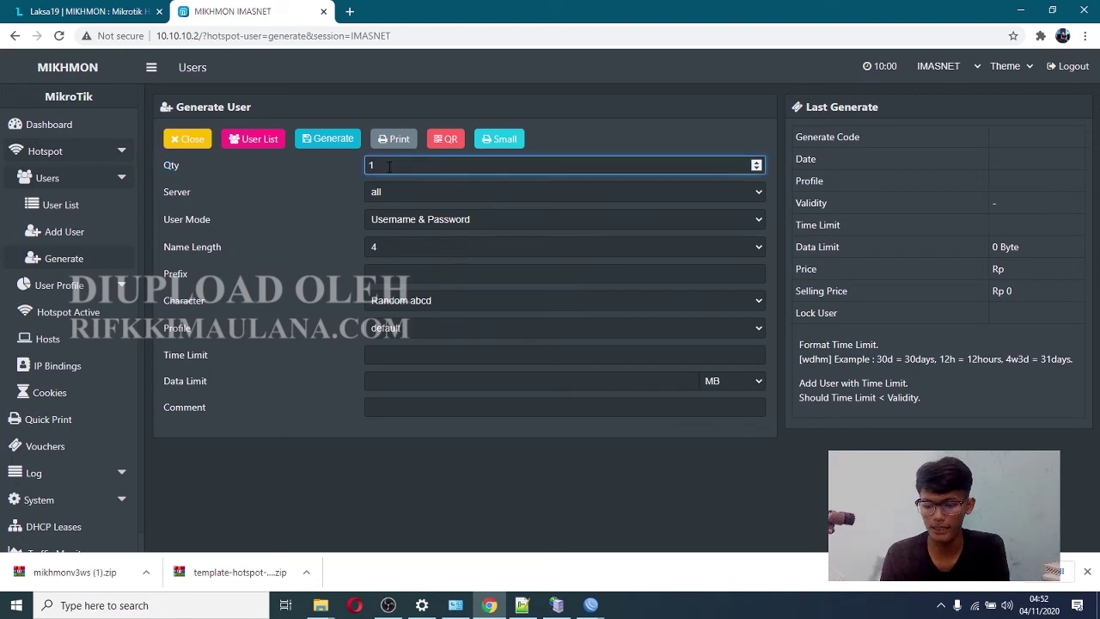
{"action": "key", "text": "BackSpace"}
{"action": "type", "text": "50"}
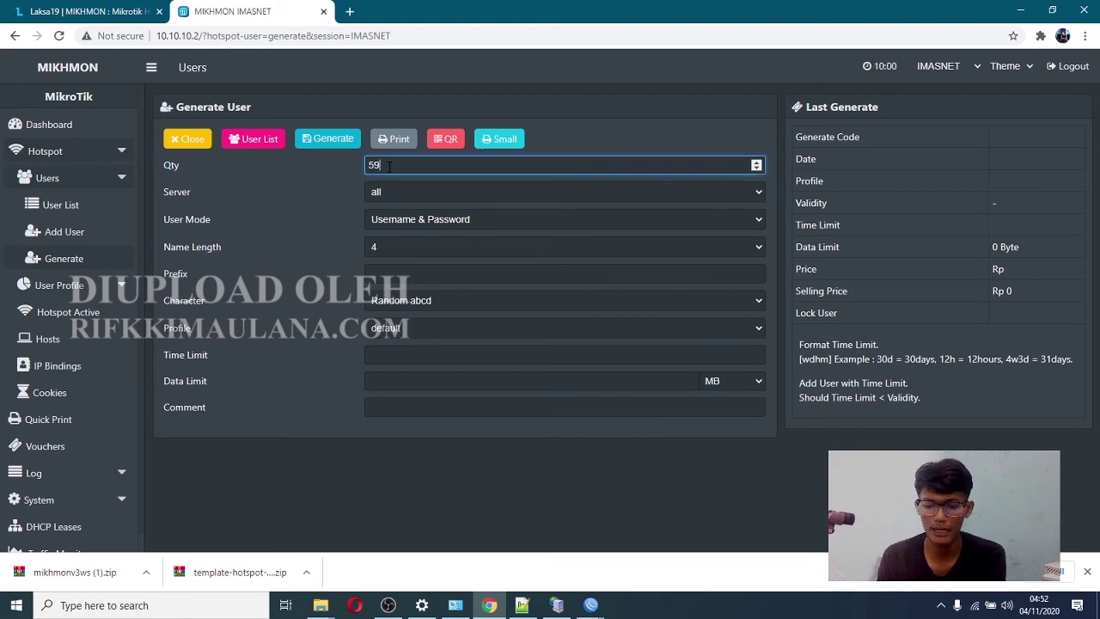
{"action": "key", "text": "BackSpace"}
{"action": "type", "text": "00"}
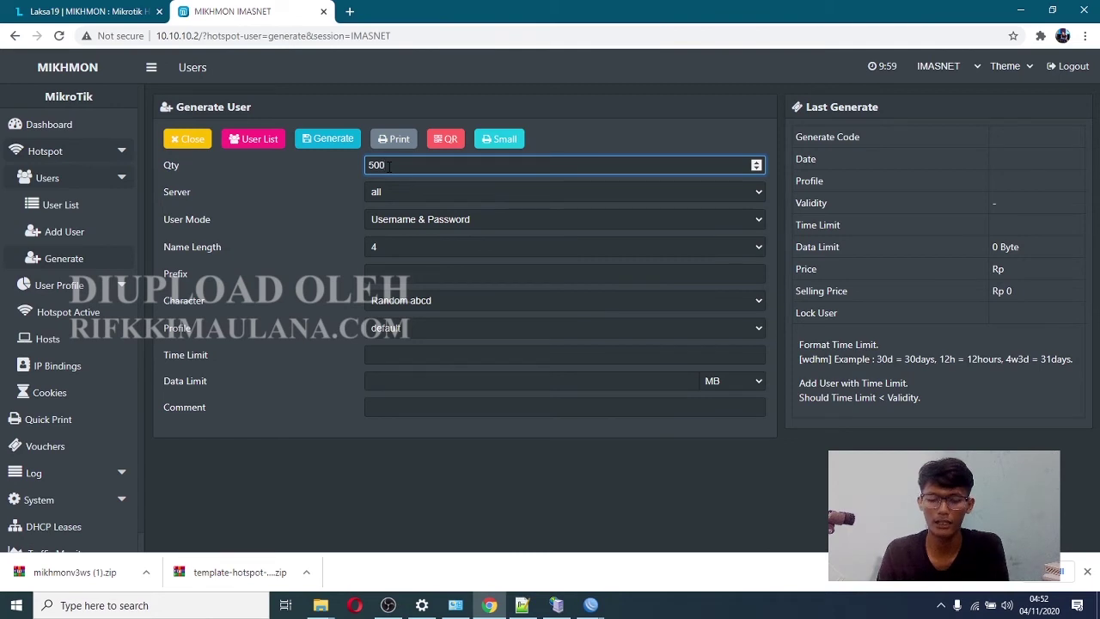
- Keep the server set to all and the name length at 4
{"action": "left_click", "coordinate": [391, 192]}
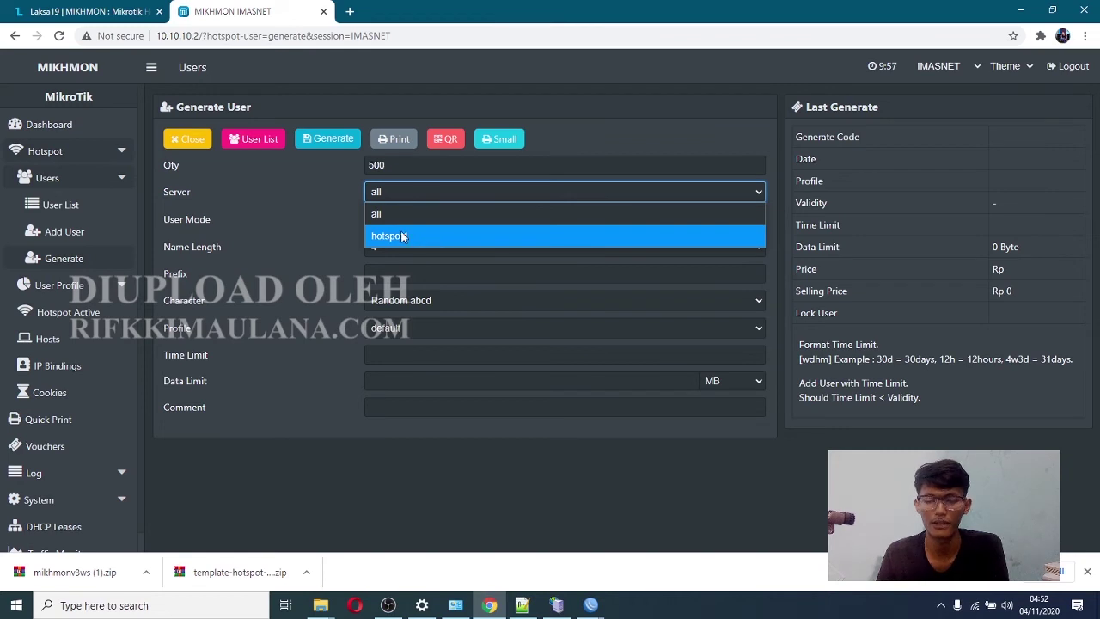
{"action": "left_click", "coordinate": [404, 213]}
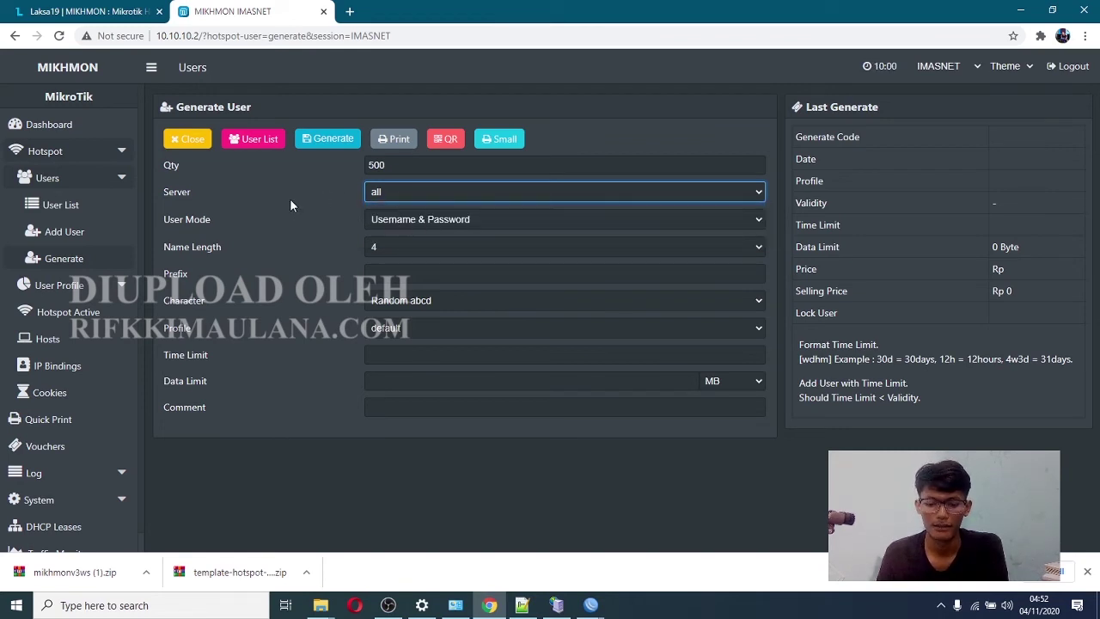
{"action": "left_click", "coordinate": [207, 218]}
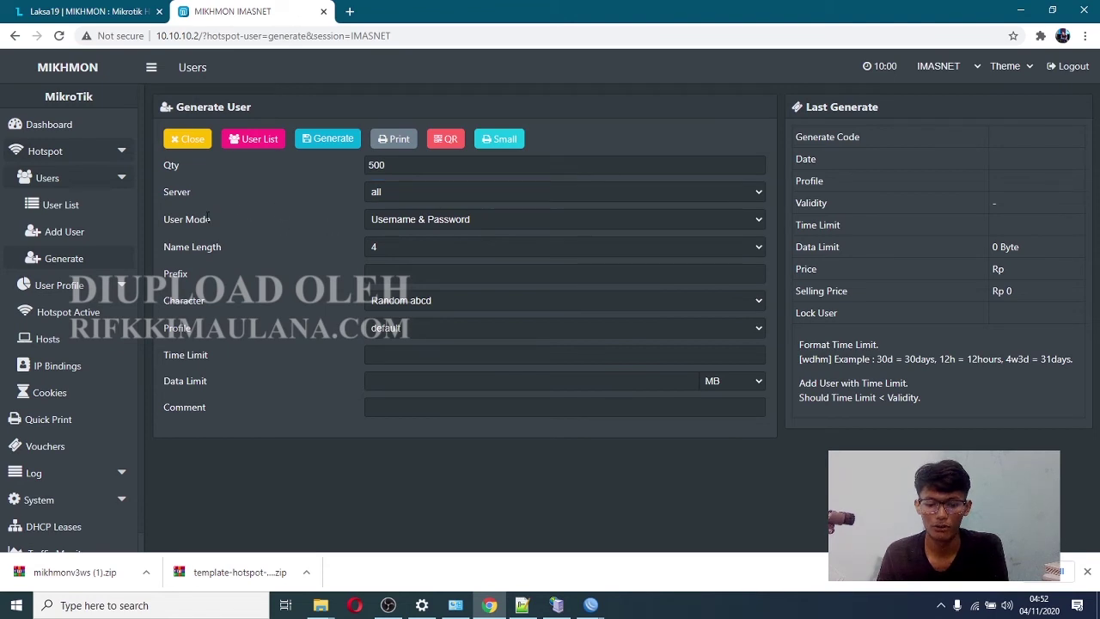
{"action": "left_click_drag", "start_coordinate": [207, 218], "coordinate": [192, 219]}
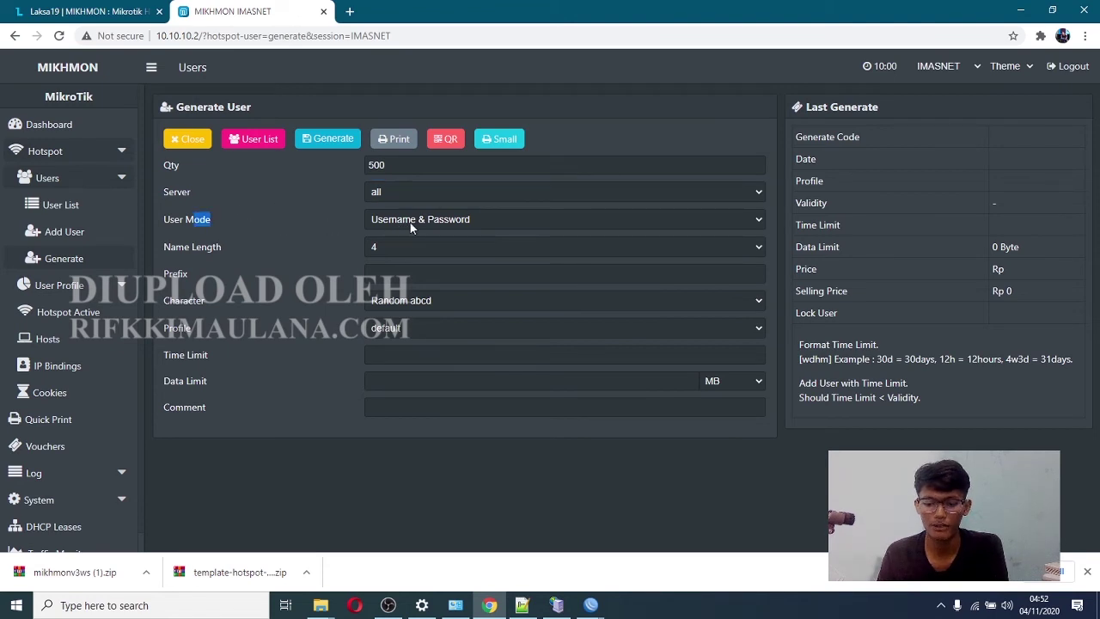
{"action": "left_click", "coordinate": [384, 247]}
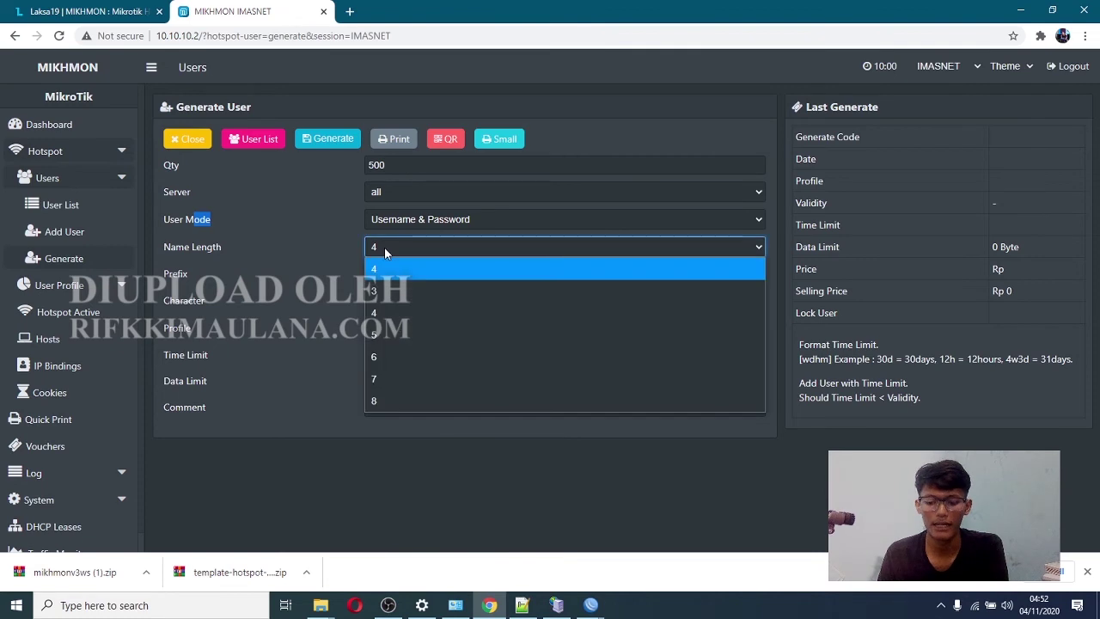
{"action": "left_click", "coordinate": [311, 248]}
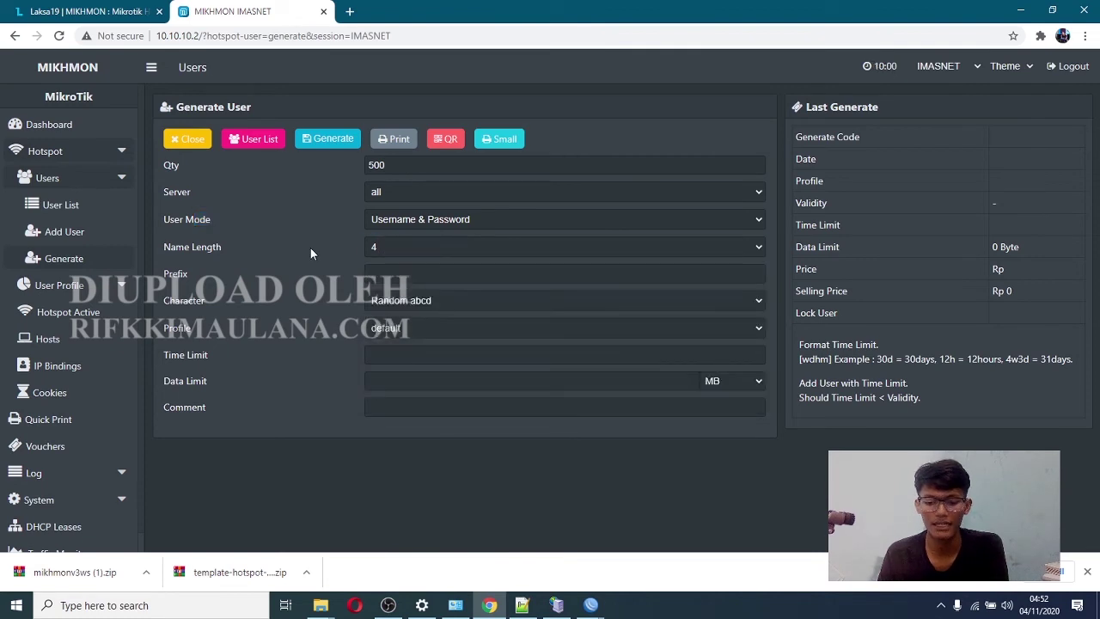
- Enter the username prefix J and keep random lowercase abcd characters
{"action": "left_click", "coordinate": [390, 273]}
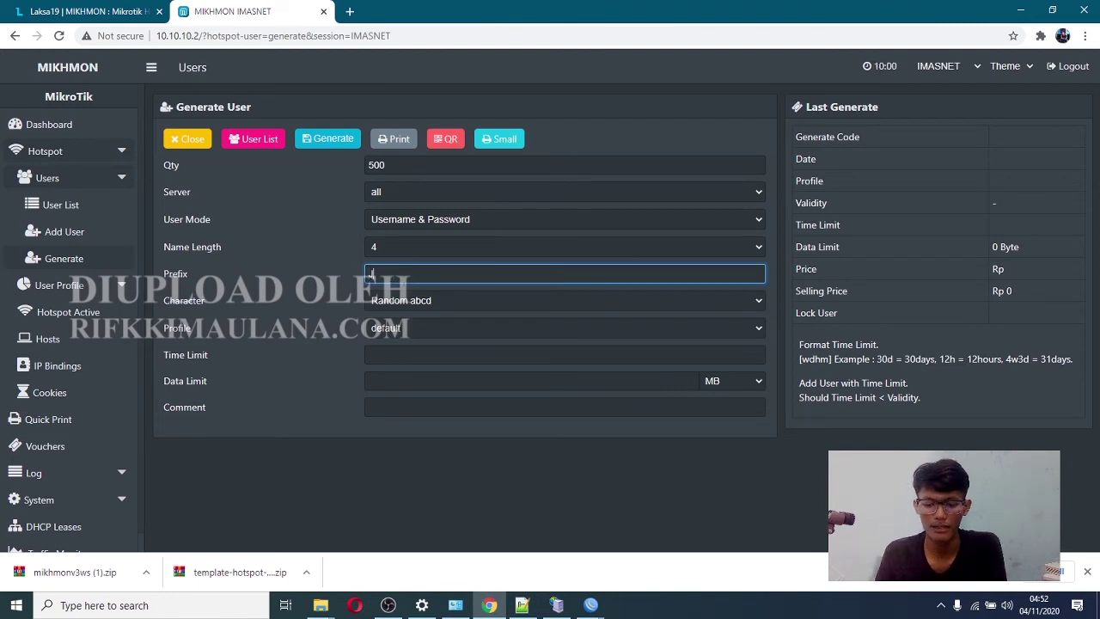
{"action": "left_click_drag", "start_coordinate": [207, 300], "coordinate": [180, 301]}
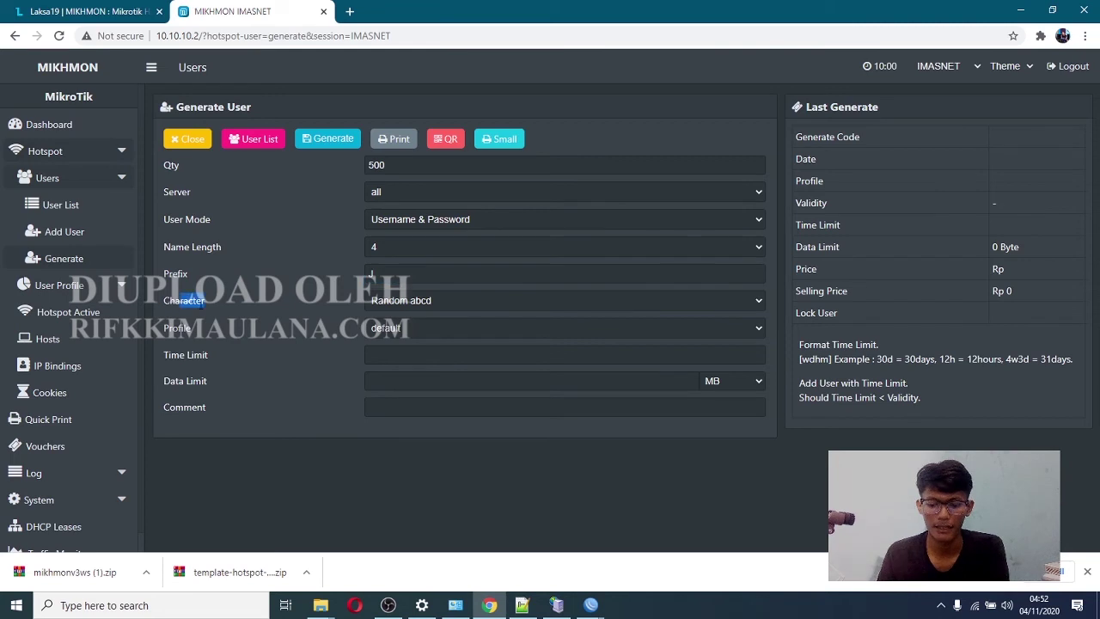
{"action": "left_click", "coordinate": [434, 302]}
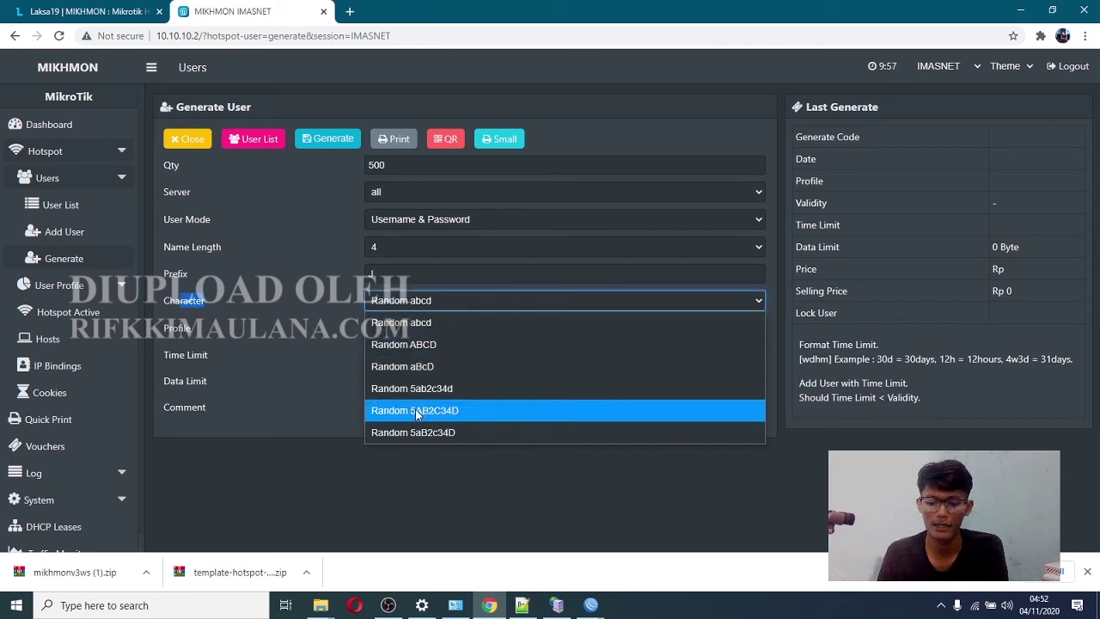
{"action": "left_click", "coordinate": [426, 327]}
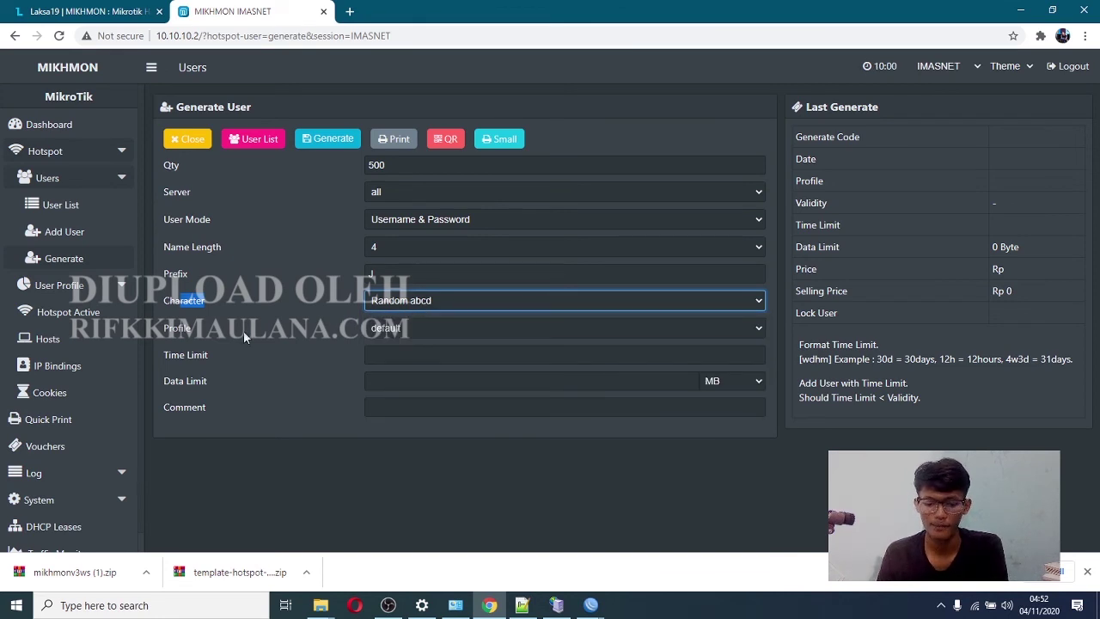
- Choose the harian-rp-2000-2jam profile and generate the 500 users
{"action": "left_click", "coordinate": [413, 327]}
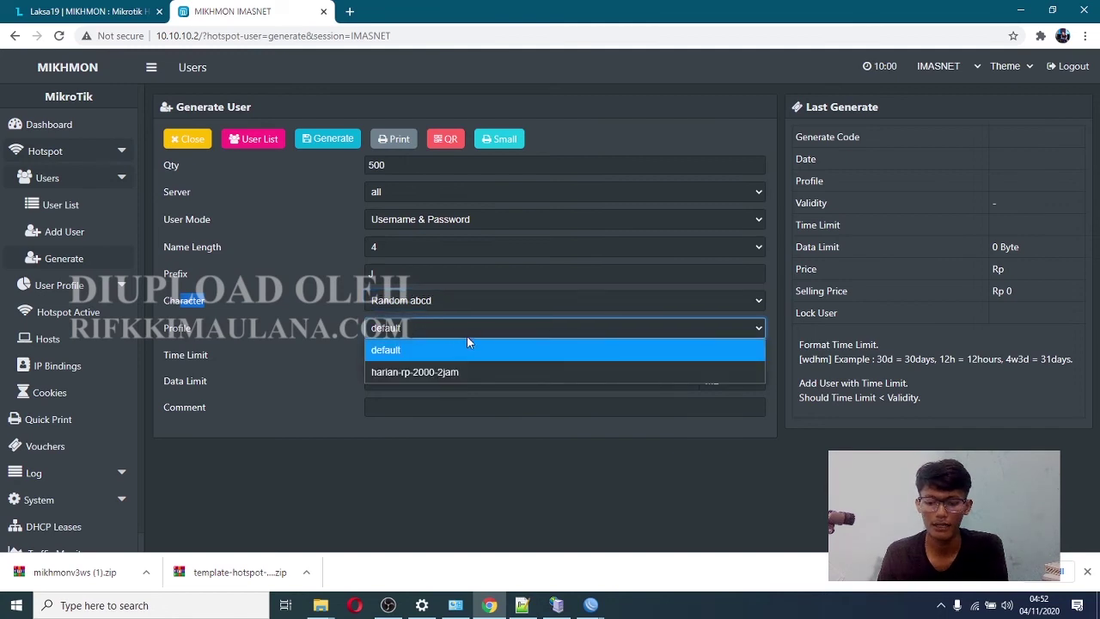
{"action": "left_click", "coordinate": [432, 373]}
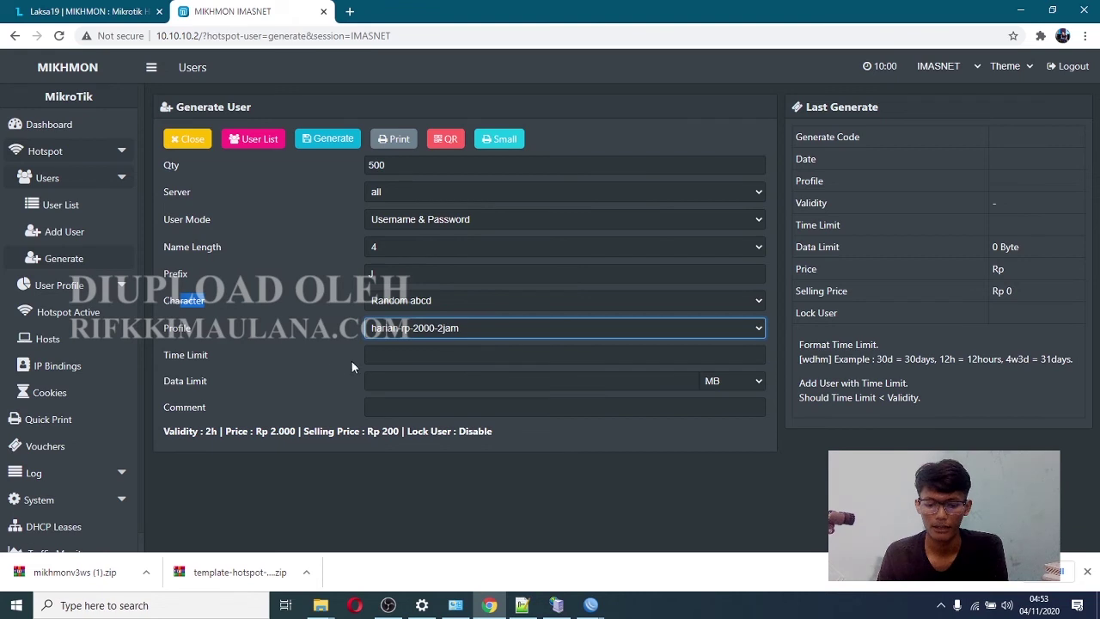
{"action": "left_click", "coordinate": [335, 142]}
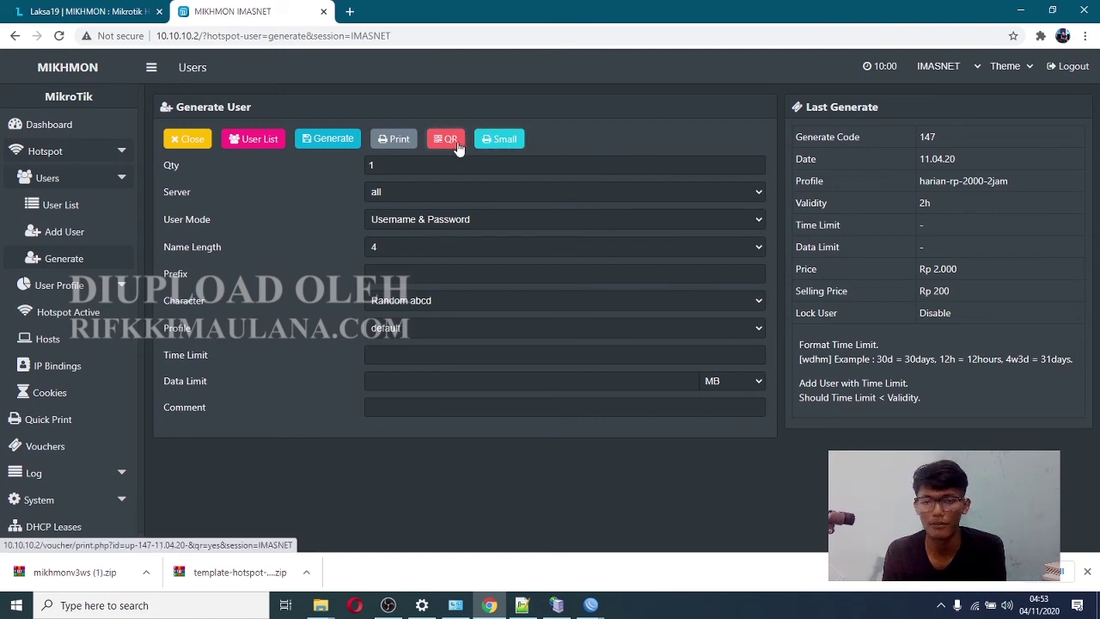
- Open the small voucher sheet for printing and set the print scale to Default
{"action": "left_click", "coordinate": [504, 144]}
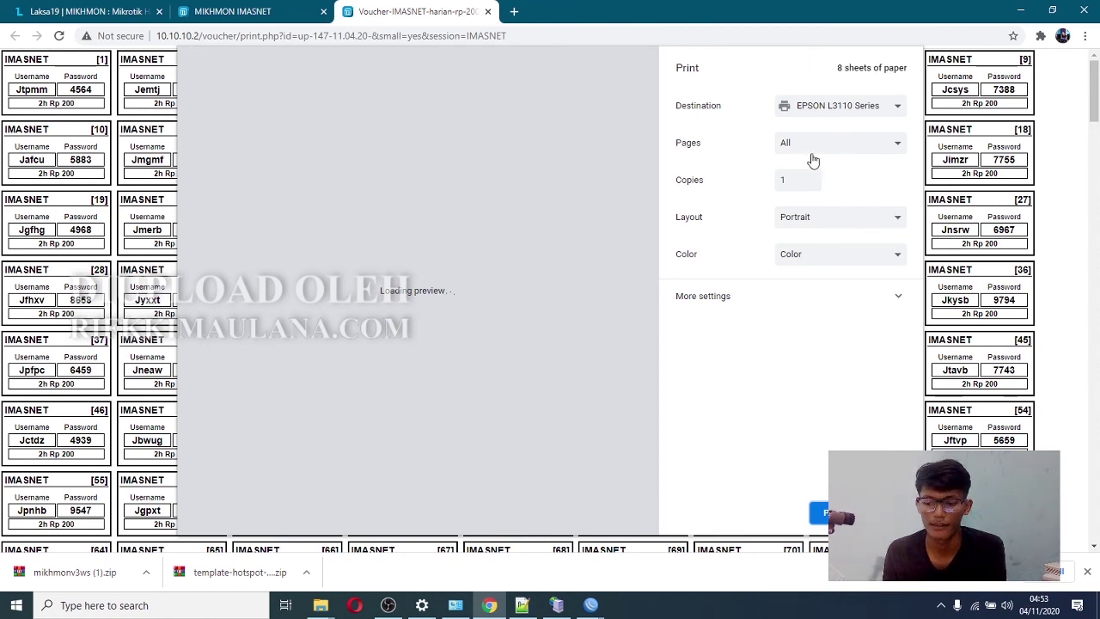
{"action": "left_click", "coordinate": [791, 303]}
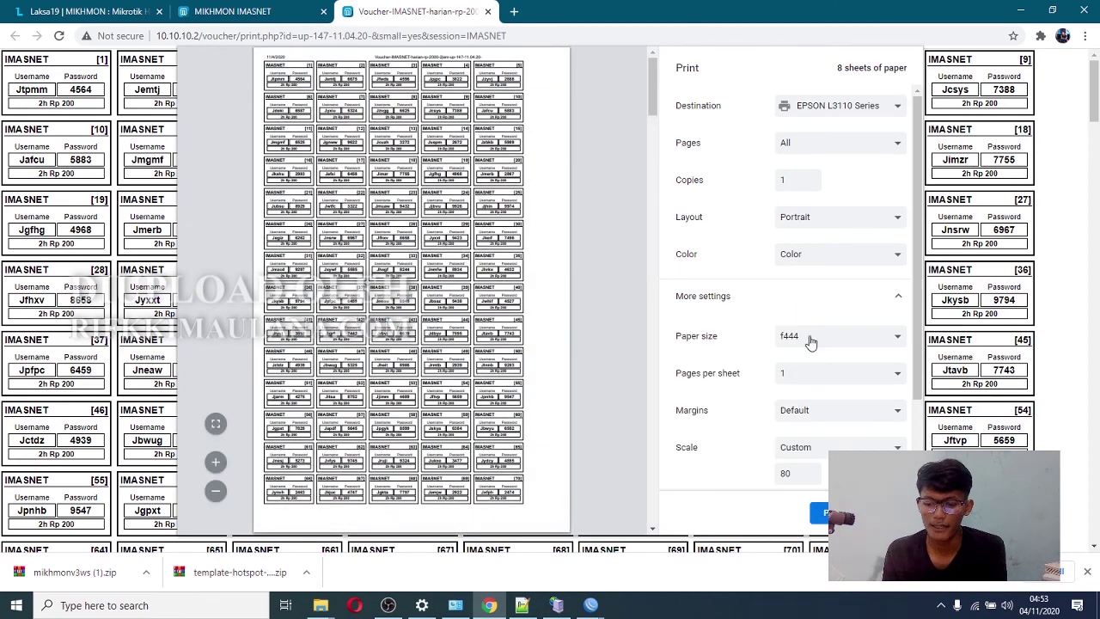
{"action": "left_click", "coordinate": [817, 454]}
{"action": "left_click", "coordinate": [806, 467]}
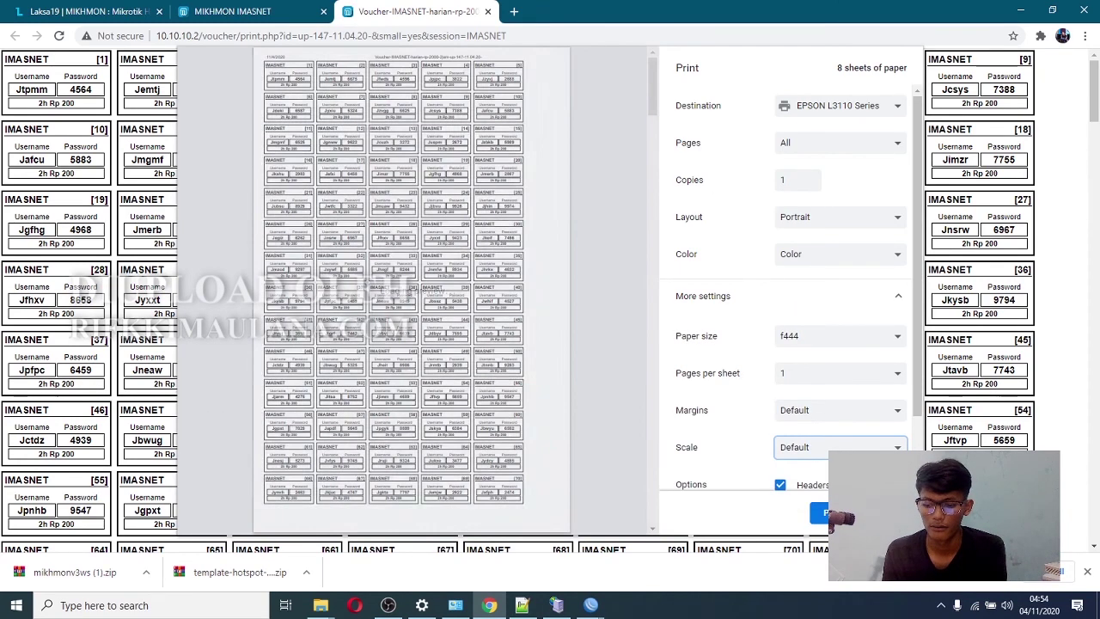
{"action": "left_click_drag", "start_coordinate": [916, 418], "coordinate": [929, 297]}
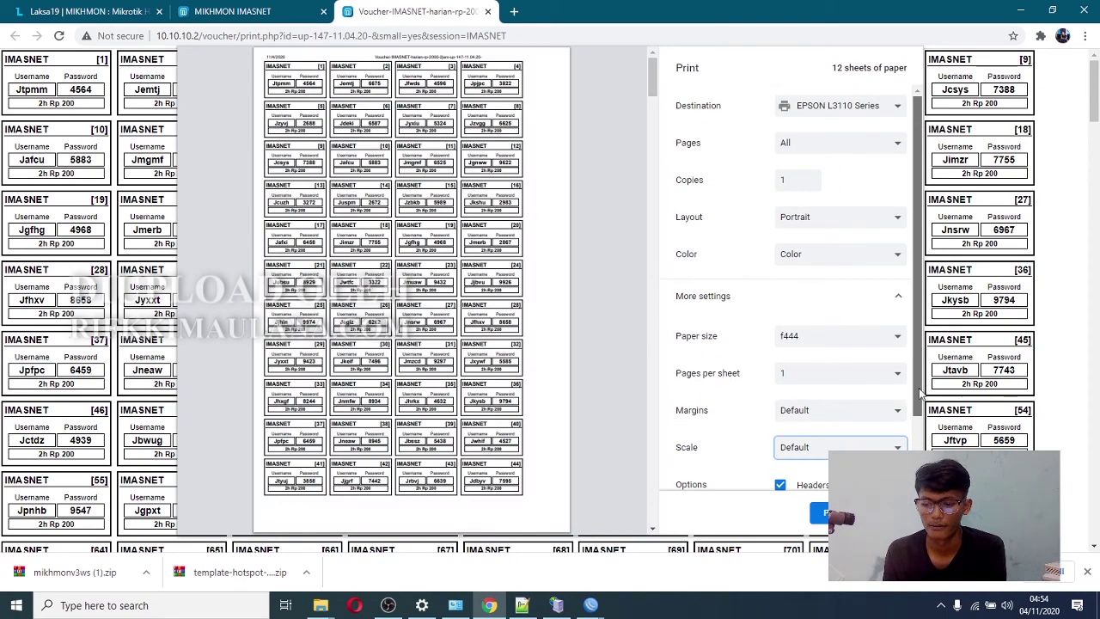
{"action": "scroll", "coordinate": [814, 207], "scroll_direction": "down", "scroll_amount": 1}
{"action": "scroll", "coordinate": [814, 202], "scroll_direction": "up", "scroll_amount": 1}
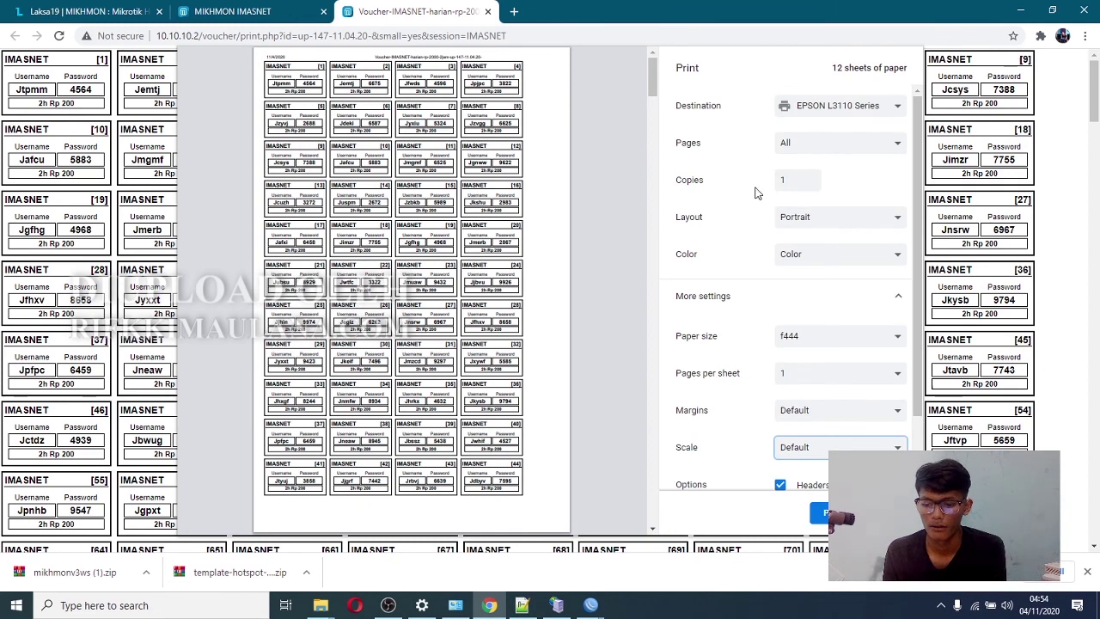
- Print only page 1 using a custom page range
{"action": "left_click", "coordinate": [858, 142]}
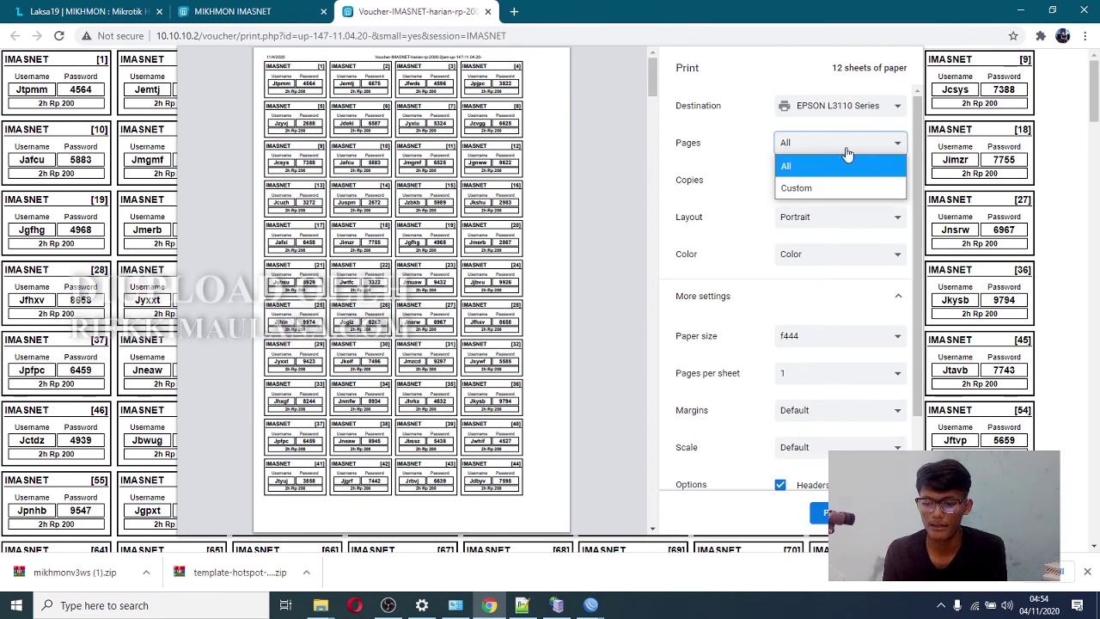
{"action": "left_click", "coordinate": [824, 188]}
{"action": "left_click", "coordinate": [823, 172]}
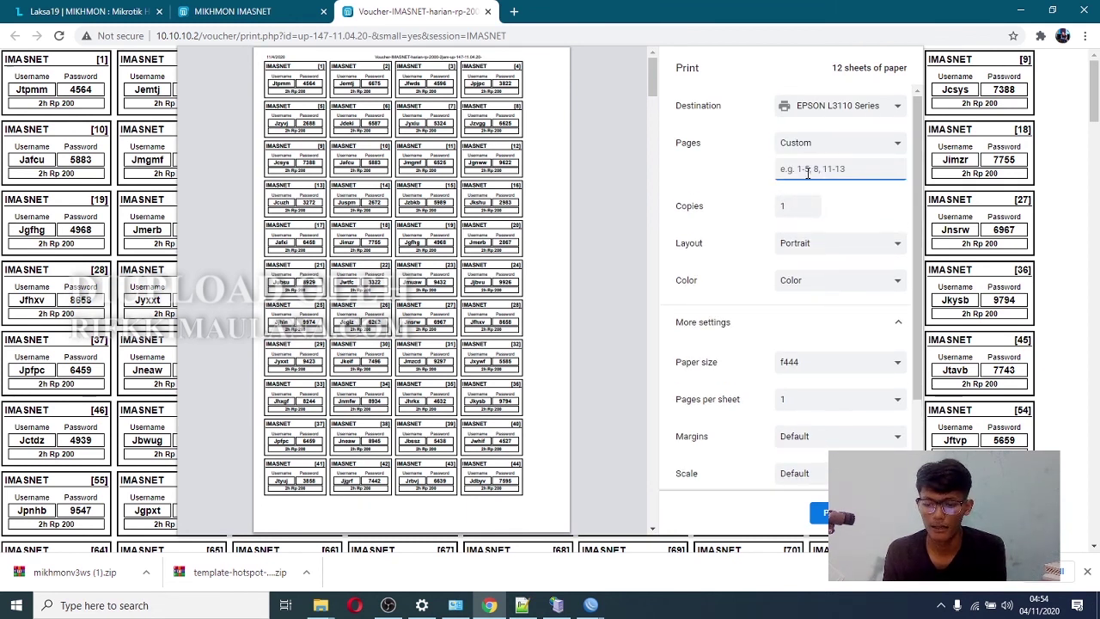
{"action": "type", "text": "1"}
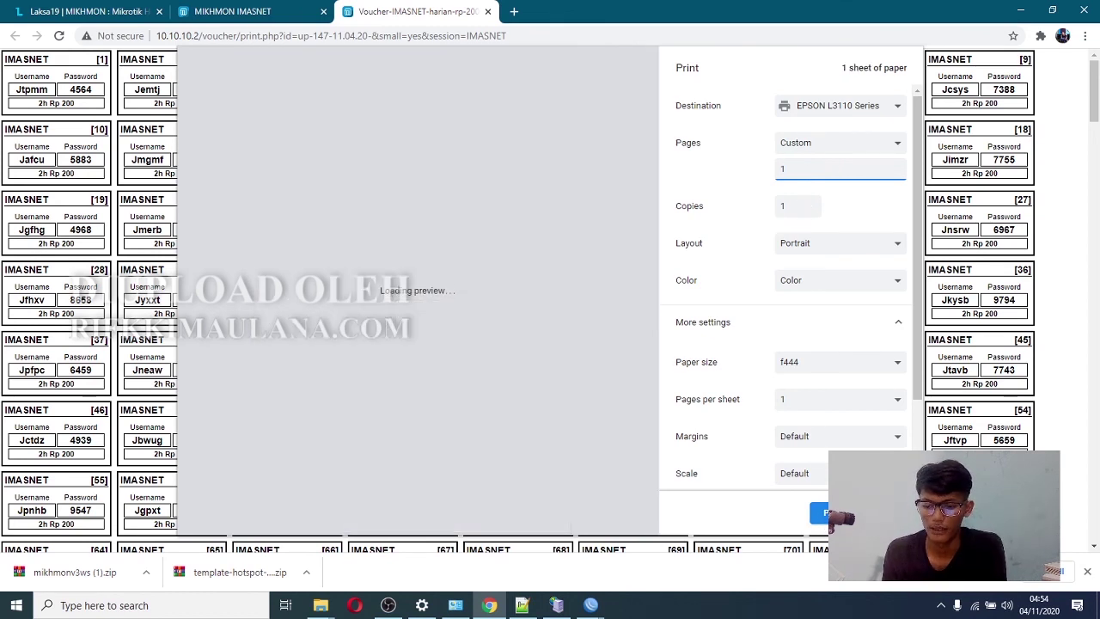
{"action": "key", "text": "Return"}
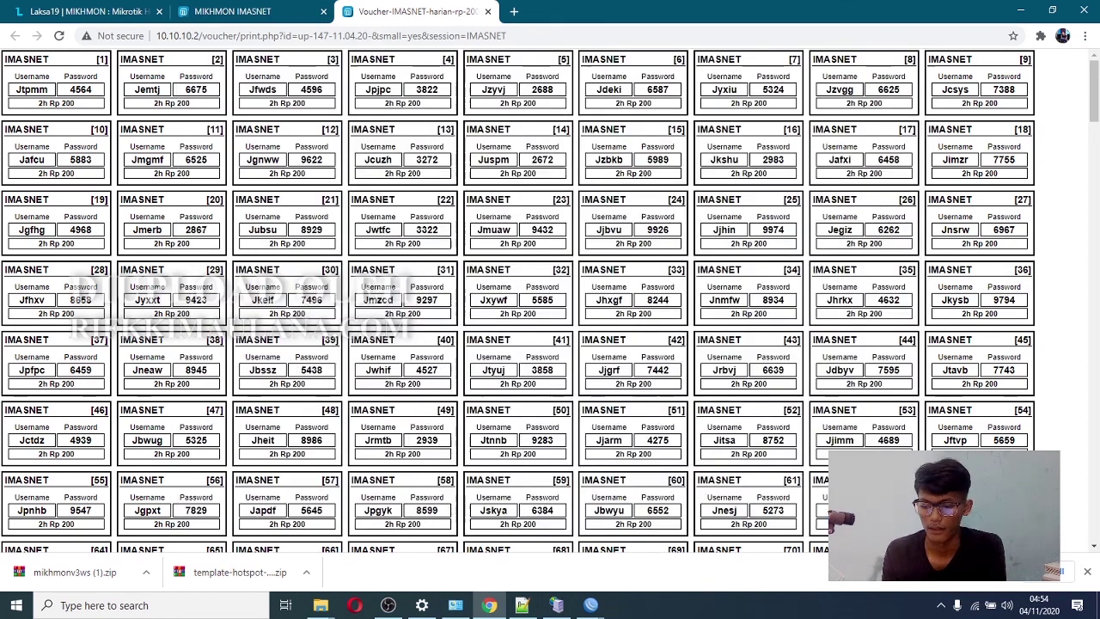